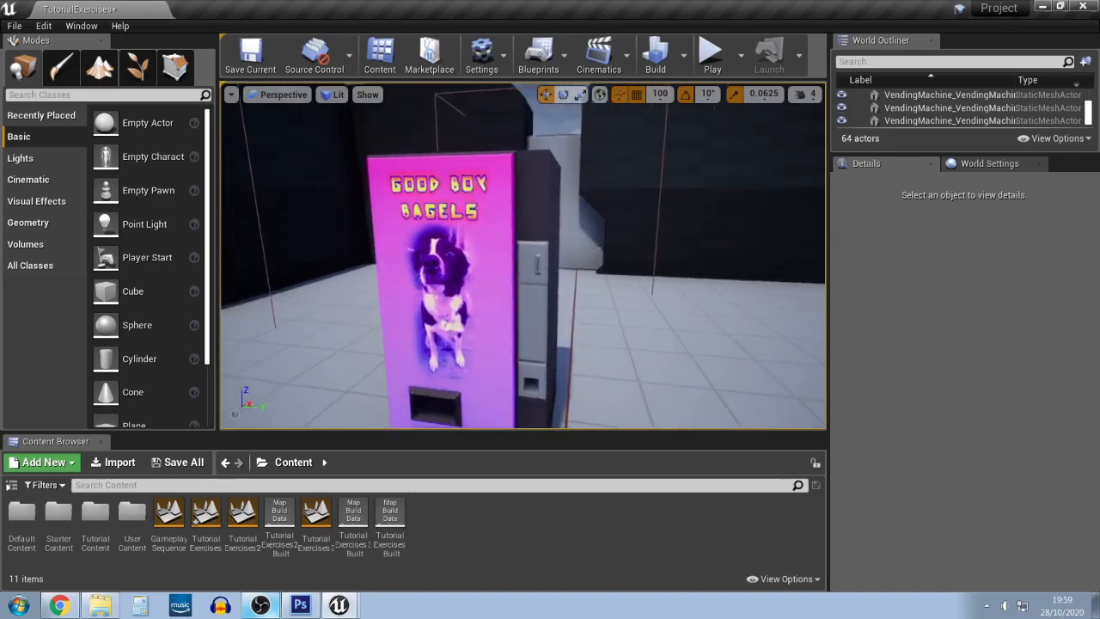
drag(609, 315, 757, 292)
drag(523, 257, 429, 263)
drag(621, 208, 640, 232)
click(100, 605)
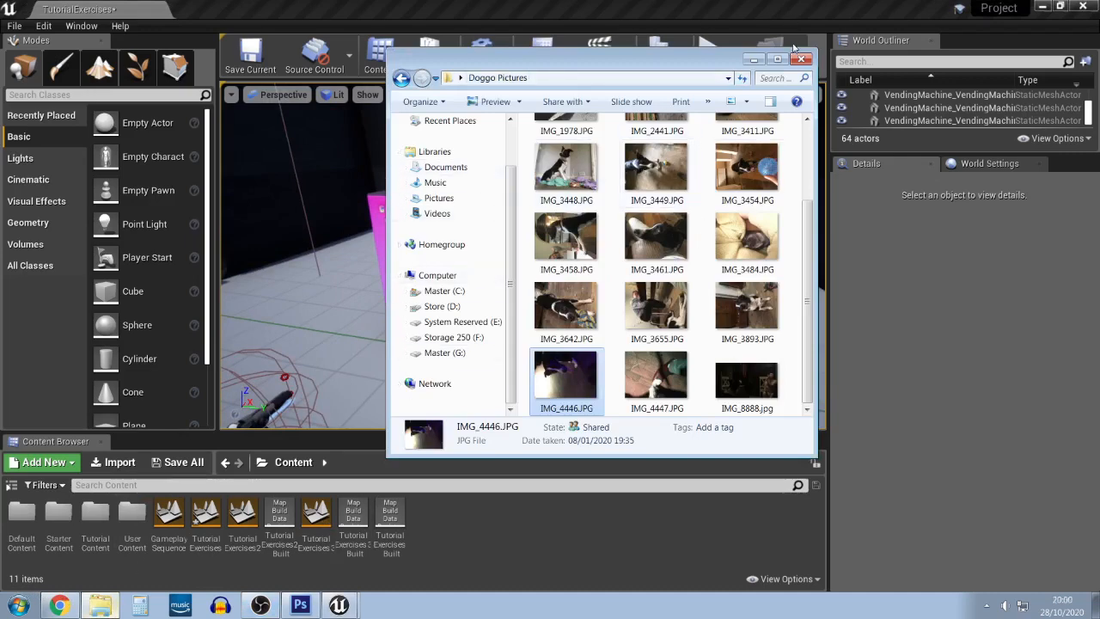
click(750, 60)
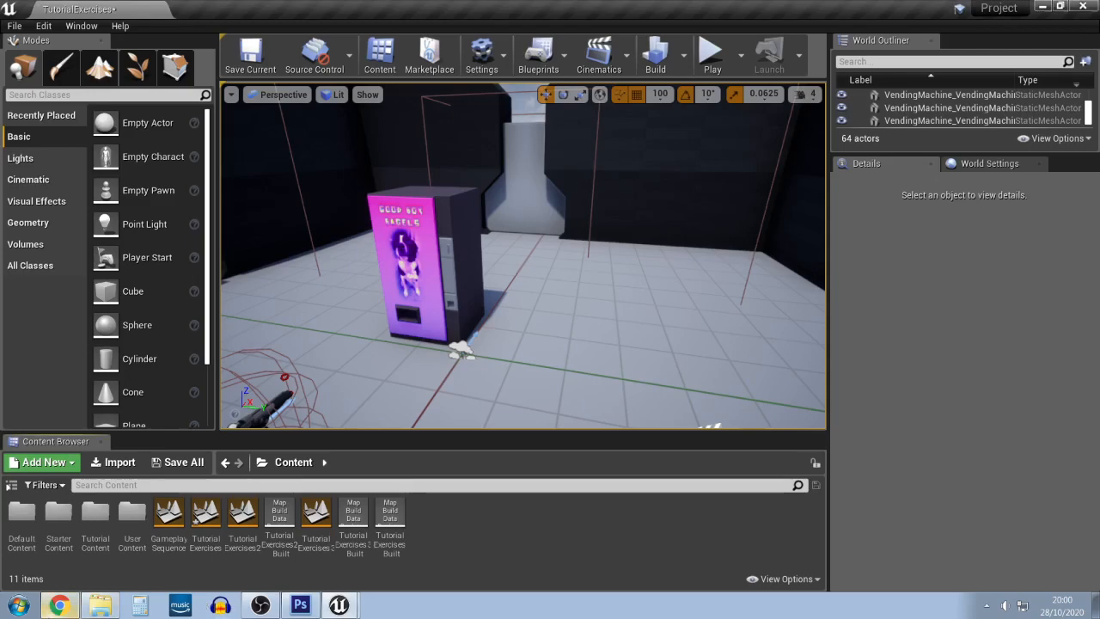
Bring VendingMachine.FBX from the VendingMachine folder into the project's Content folder to start its import
click(101, 605)
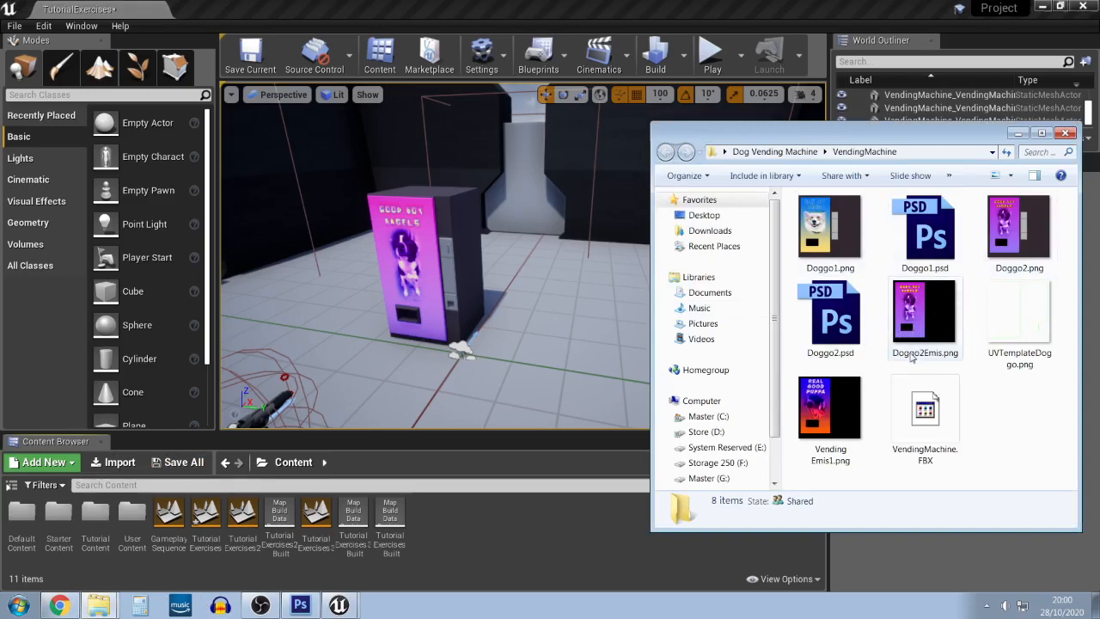
click(916, 454)
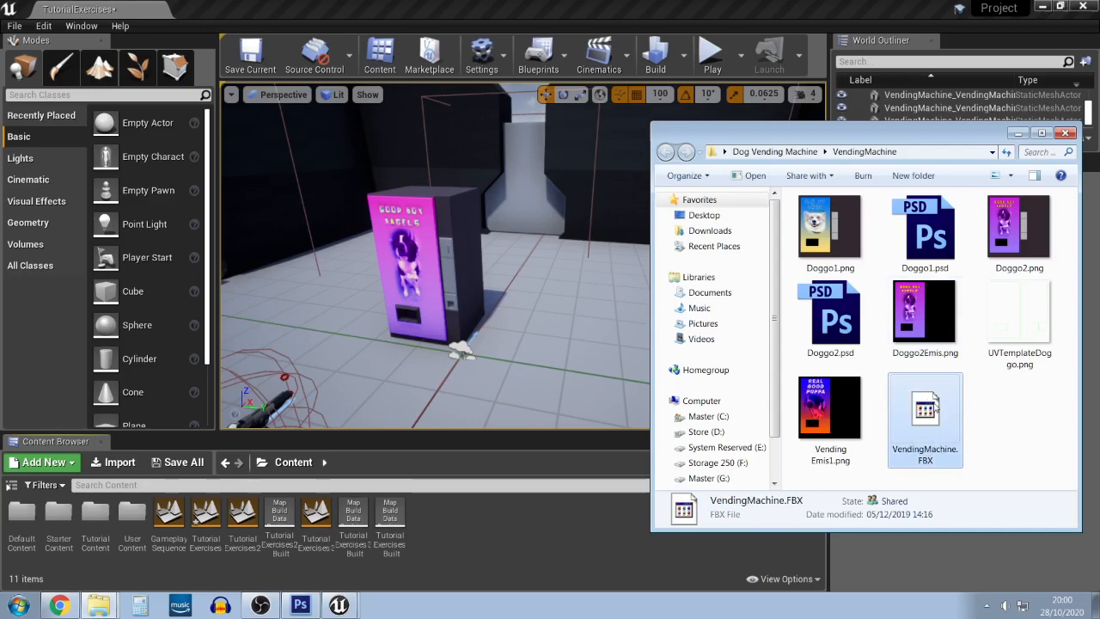
drag(456, 525, 457, 526)
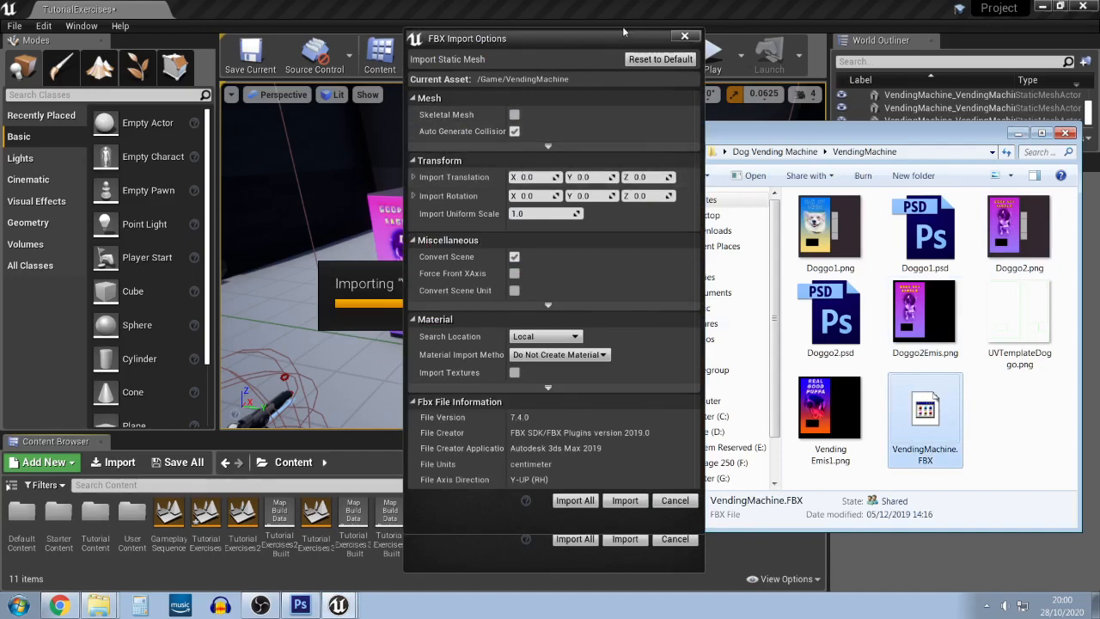
drag(612, 40, 614, 39)
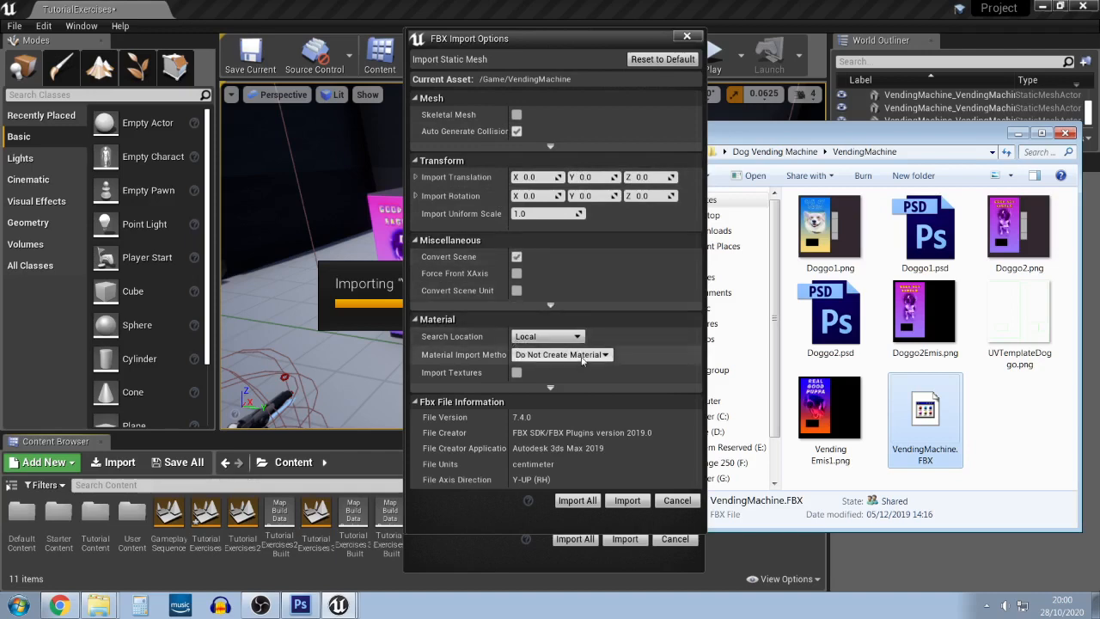
Import the FBX meshes with Search Location set to Local and Do Not Create Material, and dismiss the message log
click(578, 337)
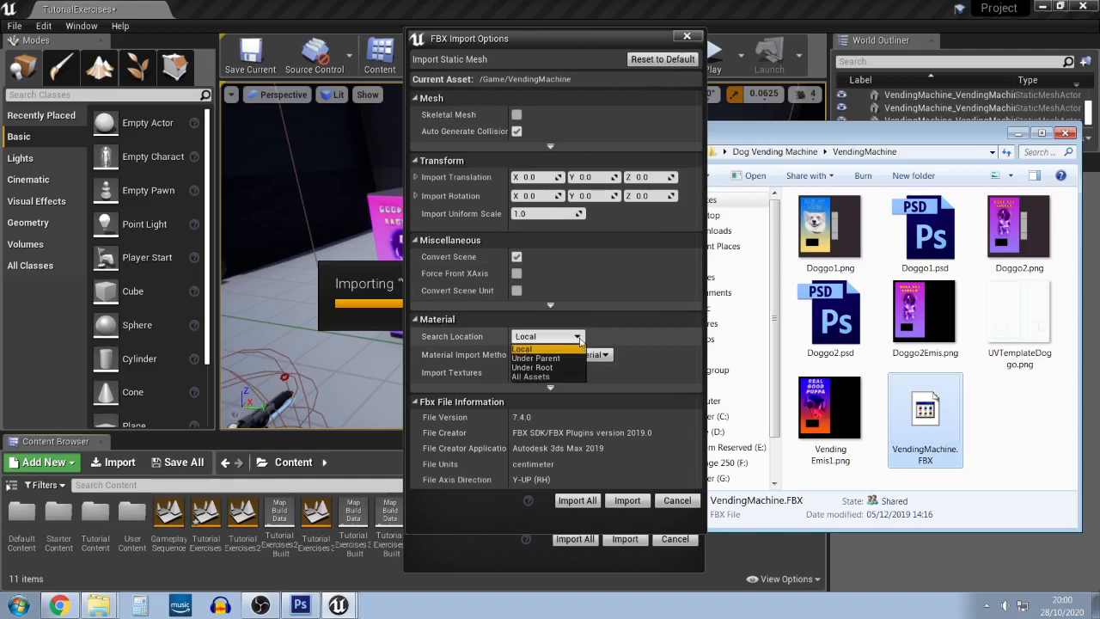
click(574, 338)
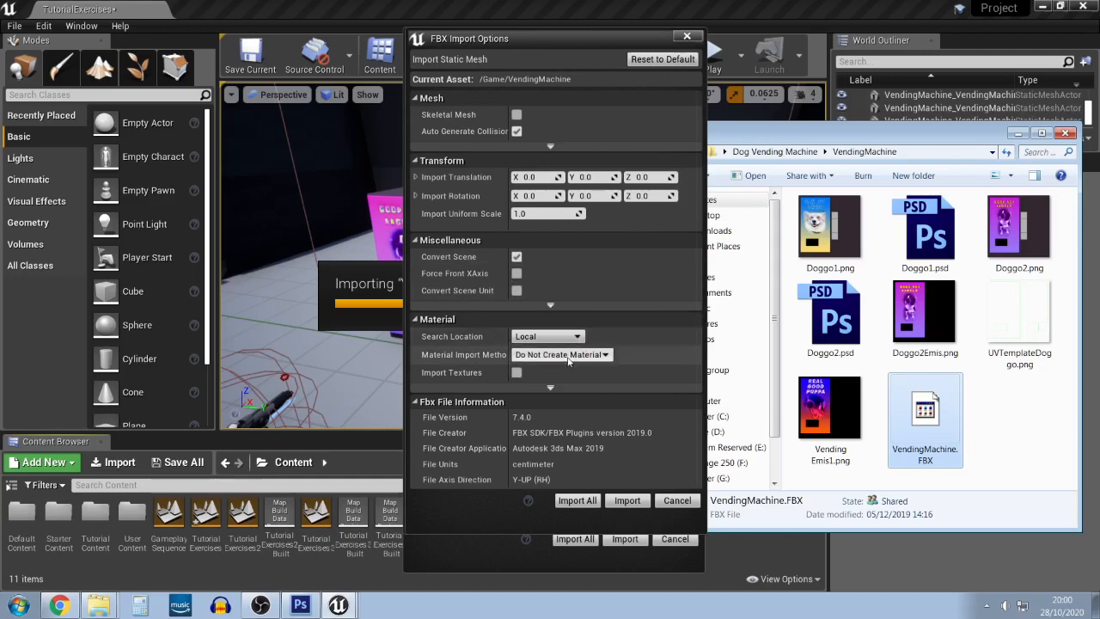
click(568, 357)
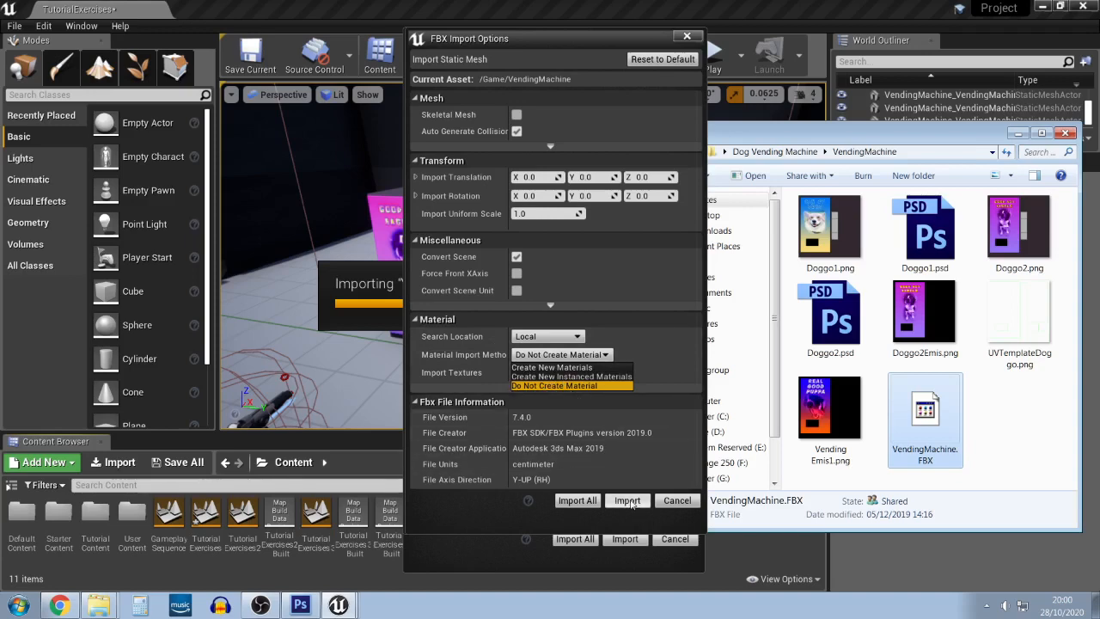
click(591, 501)
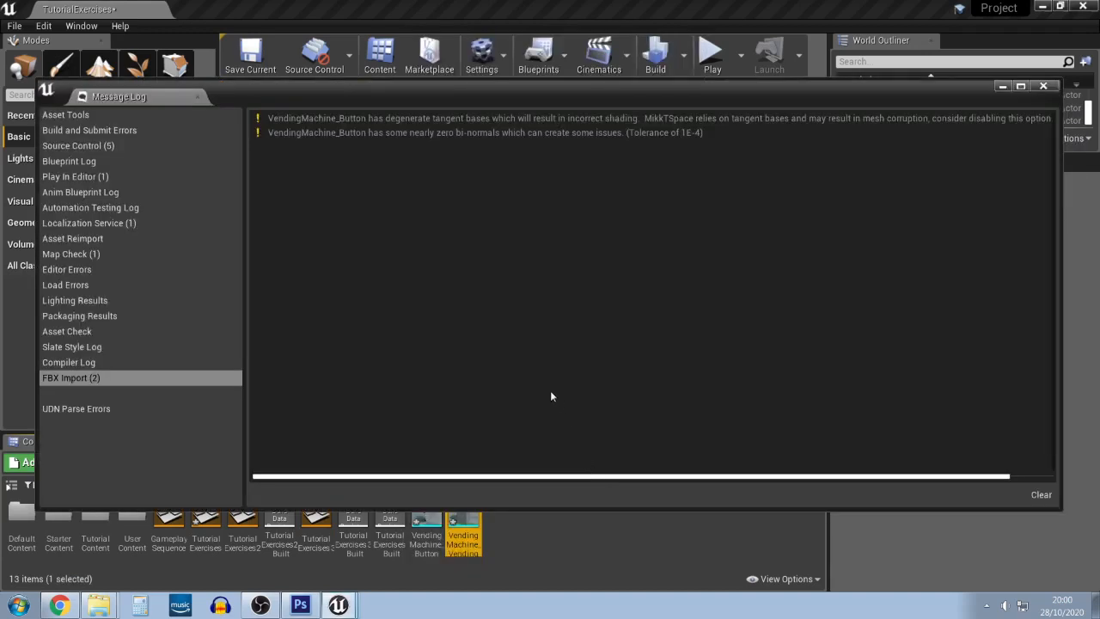
click(1044, 85)
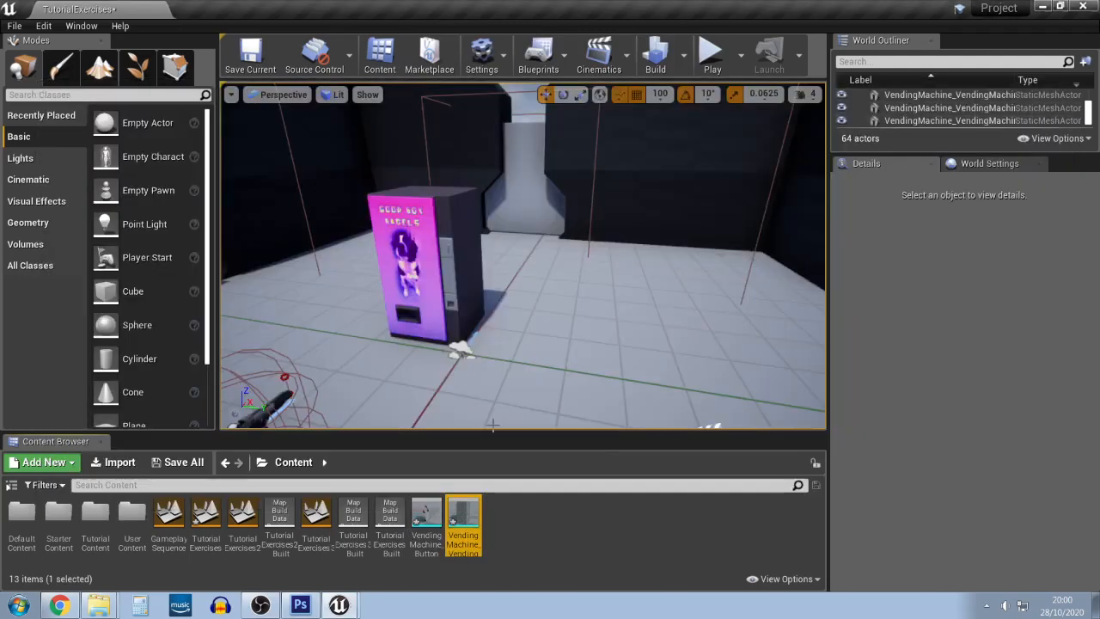
Place the imported vending machine body mesh on the floor beside the textured machine, at about X 100, Y 200, Z 0
click(425, 533)
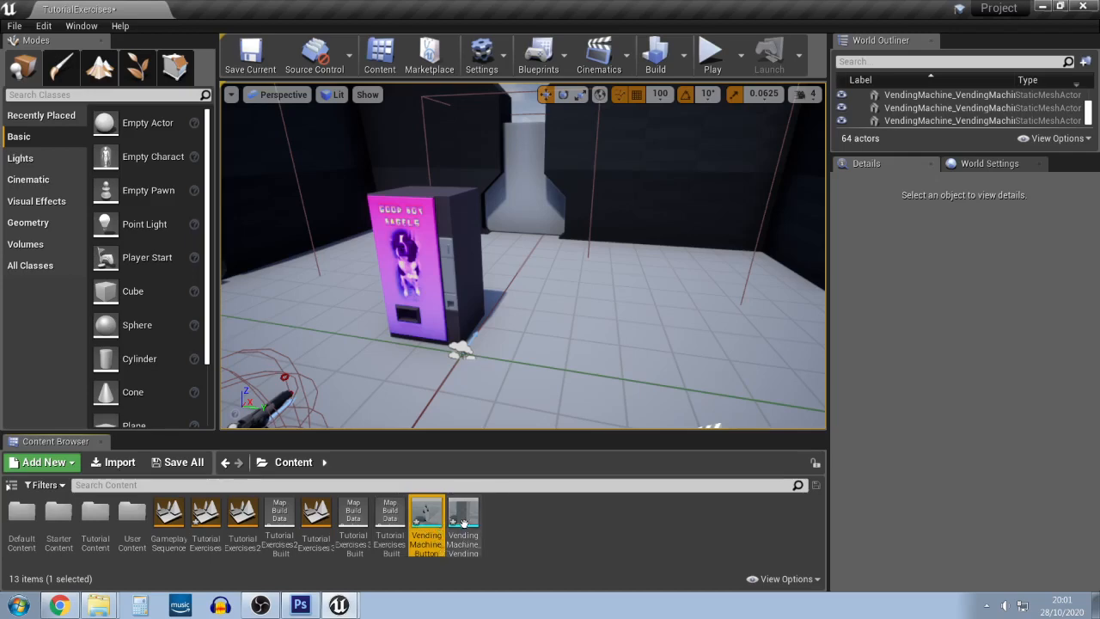
click(464, 524)
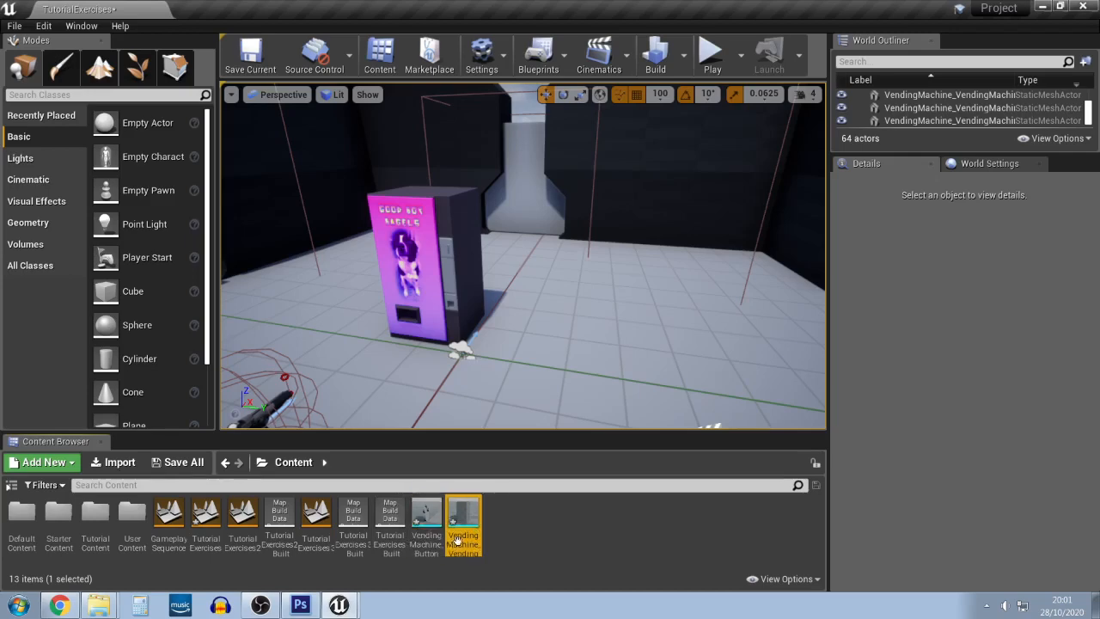
drag(458, 540, 589, 331)
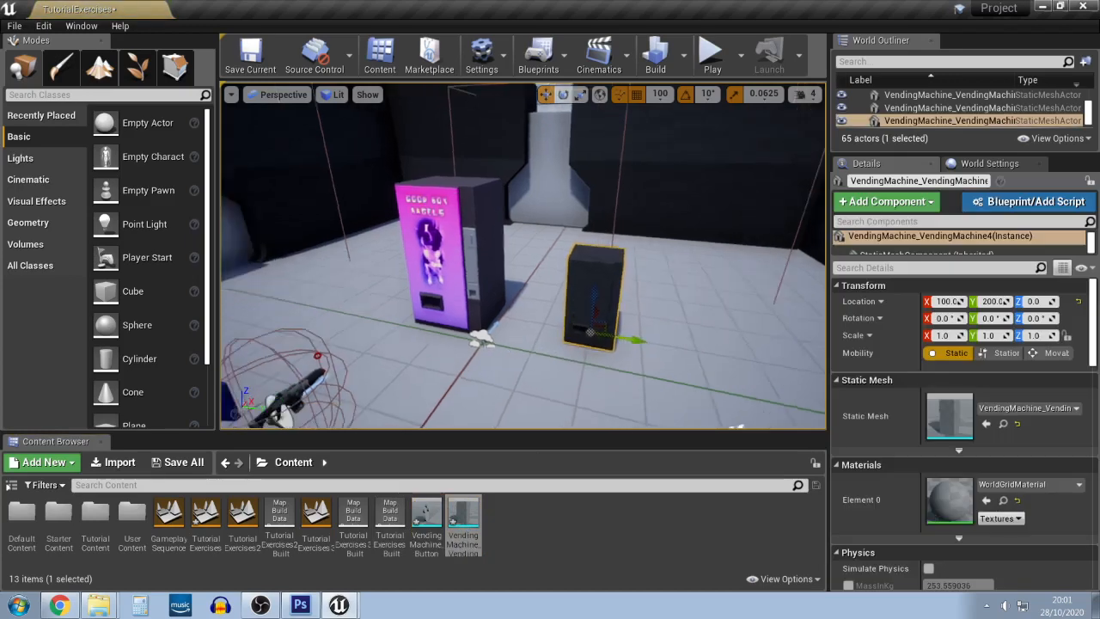
Scale the new vending machine uniformly to about 1.69 so it roughly matches the size of the textured one
key(w)
key(s)
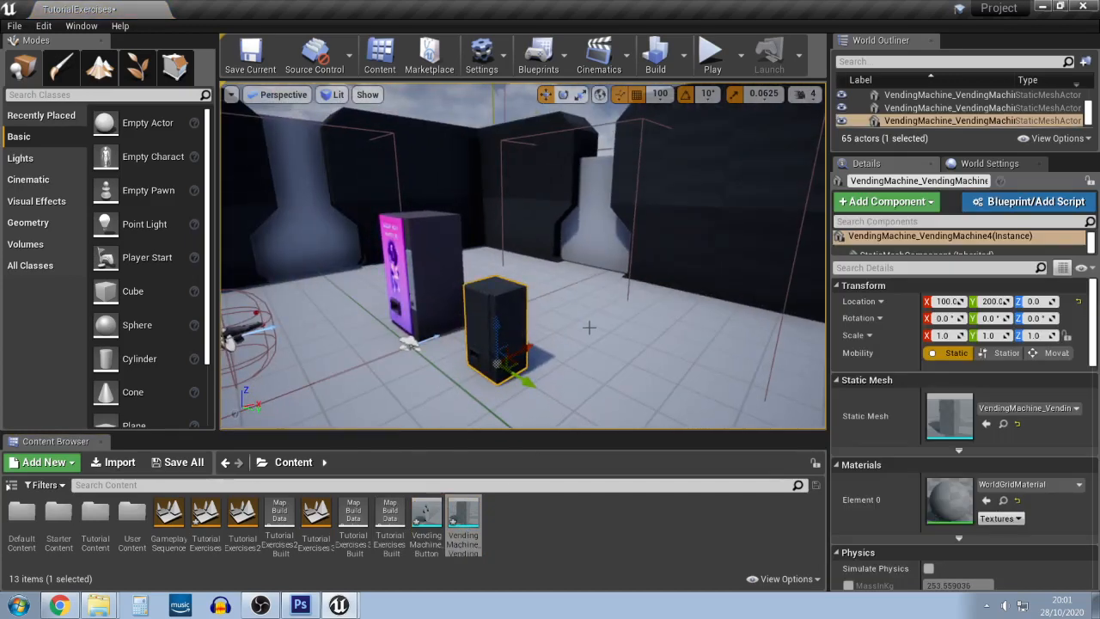
key(r)
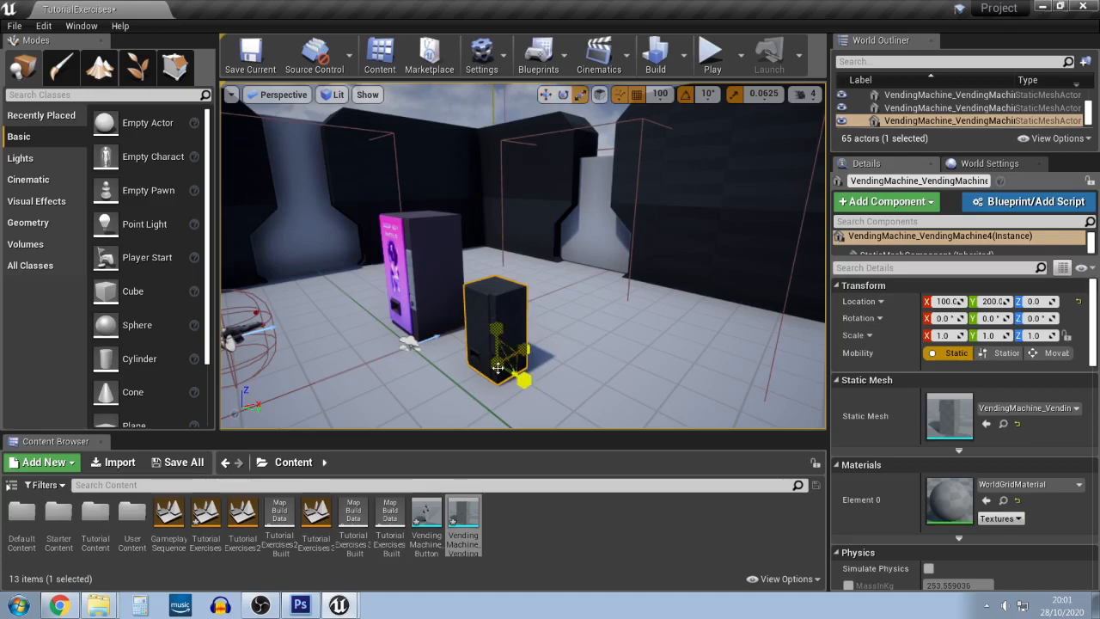
drag(502, 361, 464, 259)
right_click(465, 260)
key(a)
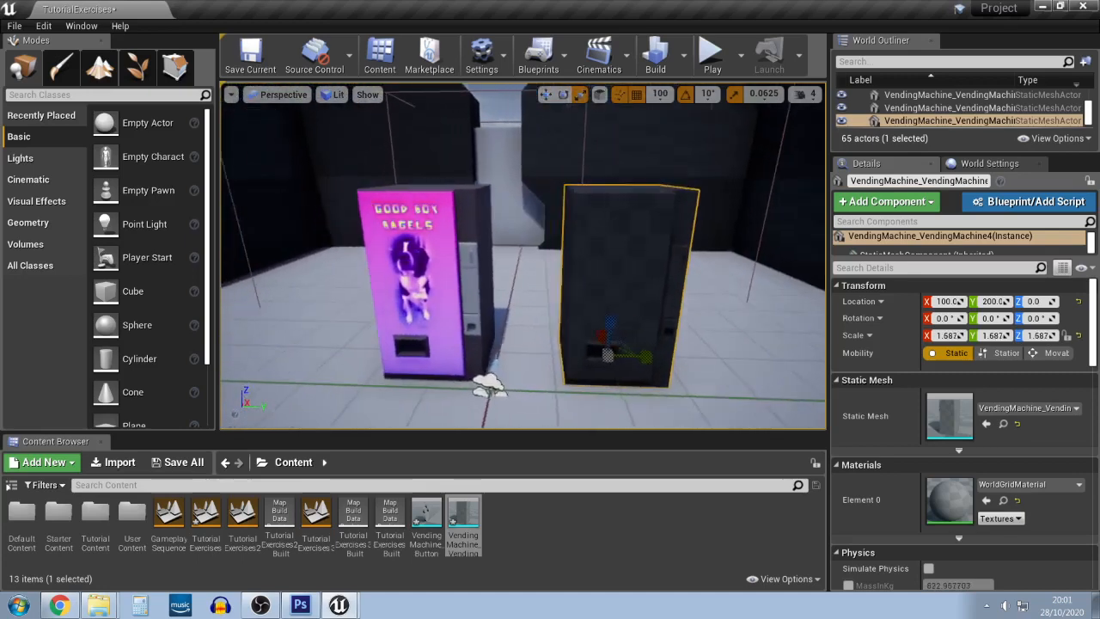
key(d)
click(633, 336)
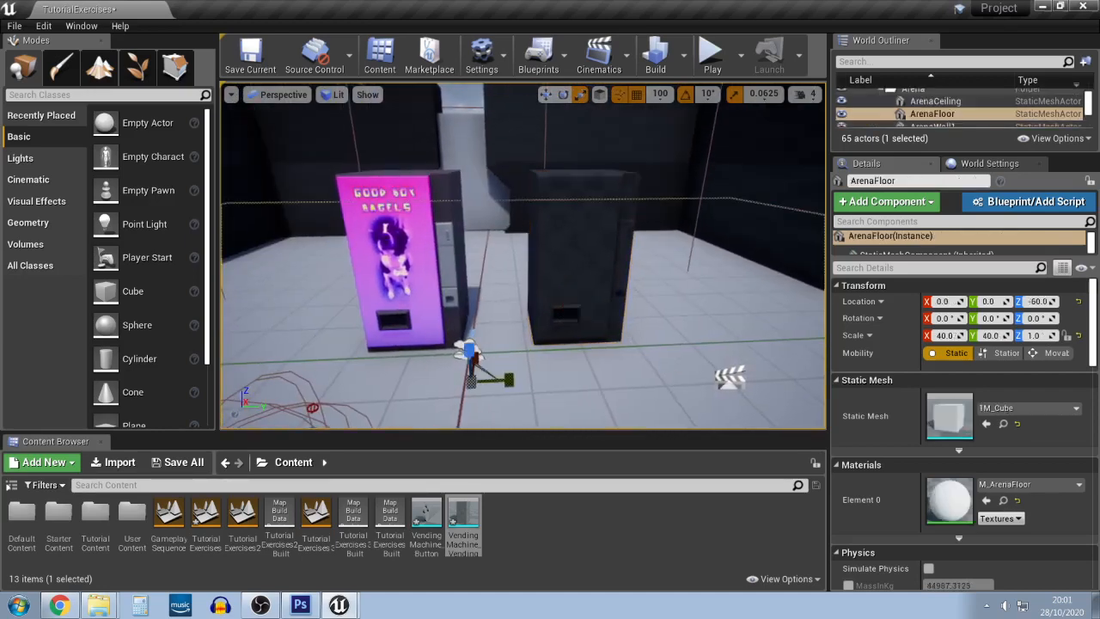
right_click(633, 336)
key(d)
key(s)
key(w)
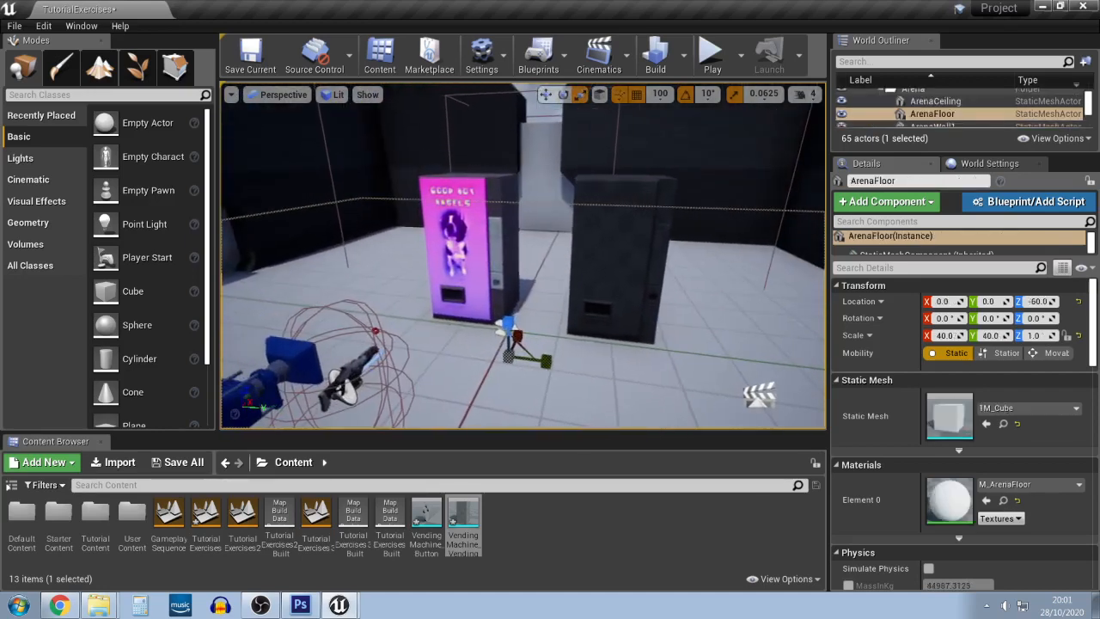
right_click(443, 317)
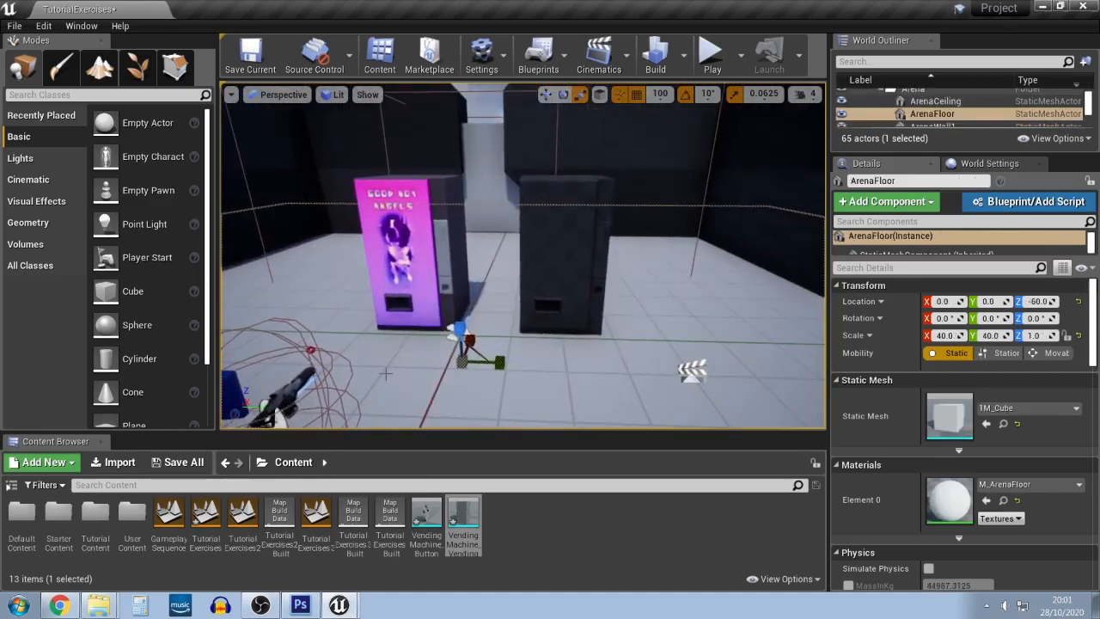
Import the Doggo2.png and Doggo2Emis.png textures from the VendingMachine folder into the Content folder
click(103, 612)
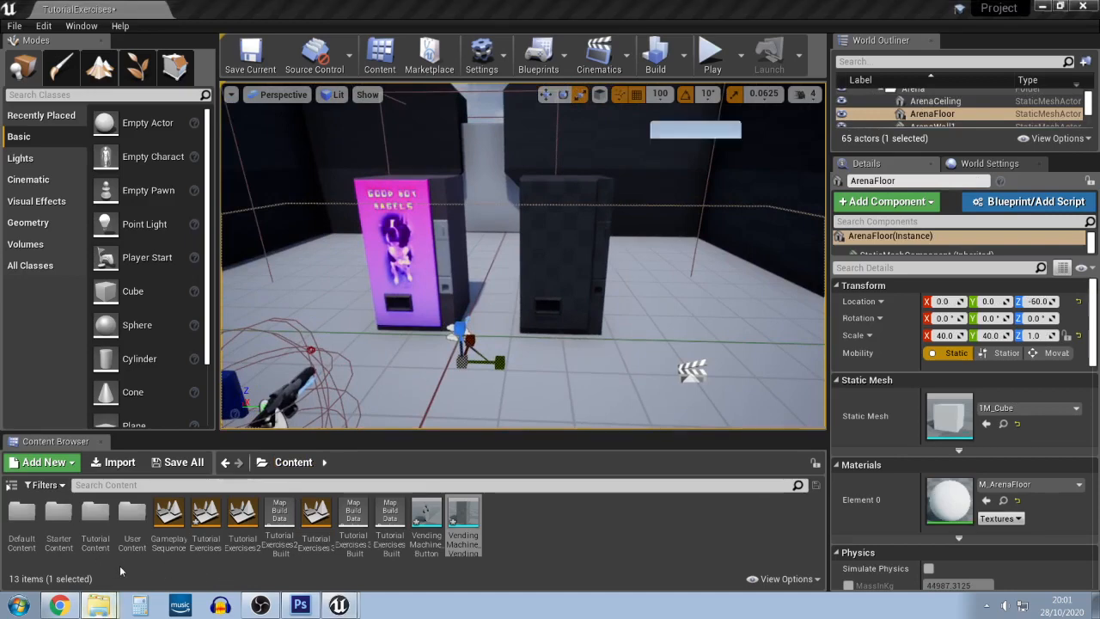
click(927, 311)
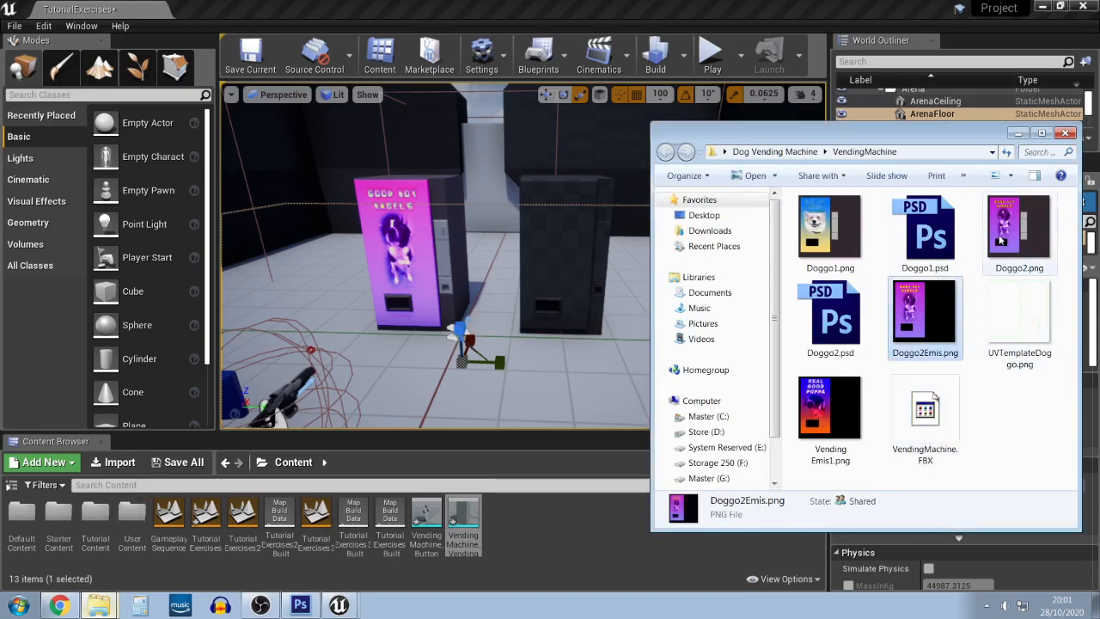
click(1028, 220)
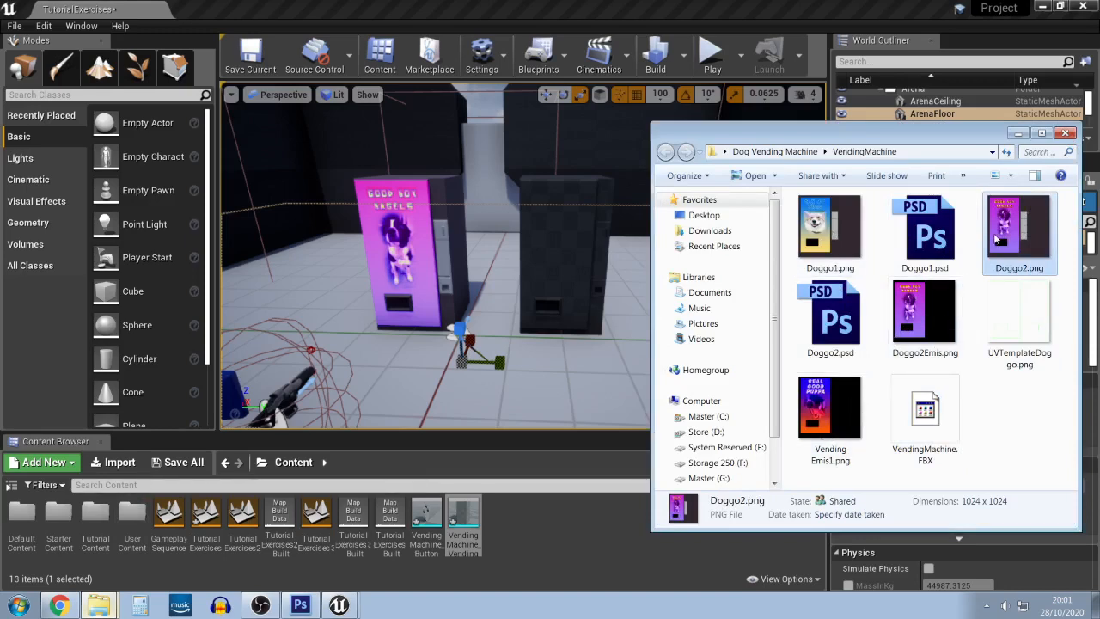
ctrl+click(825, 250)
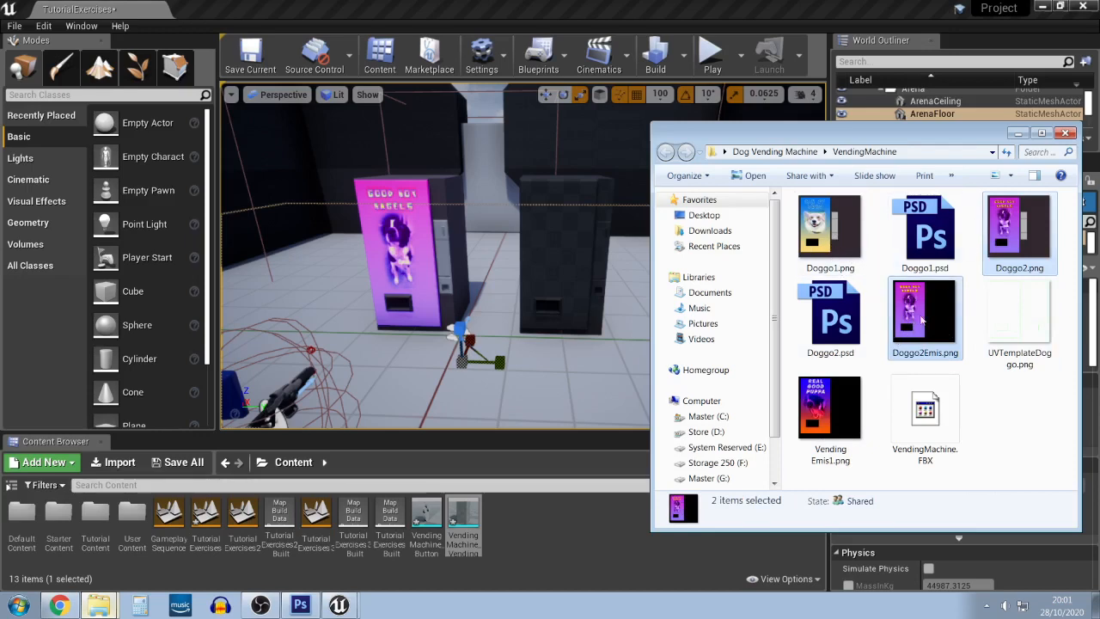
drag(507, 565, 569, 537)
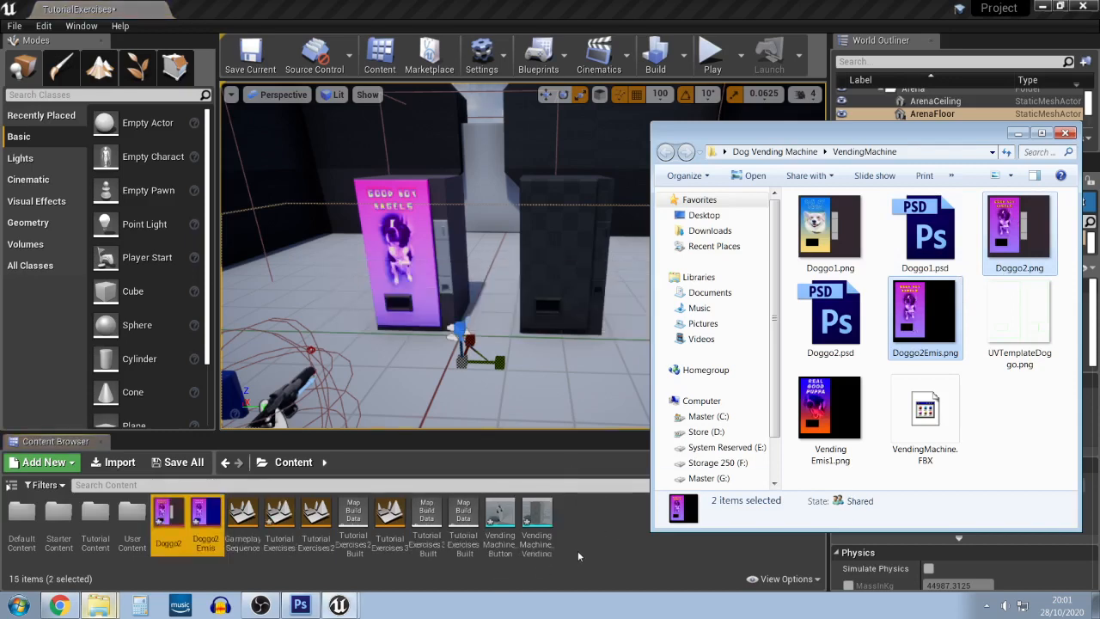
click(577, 551)
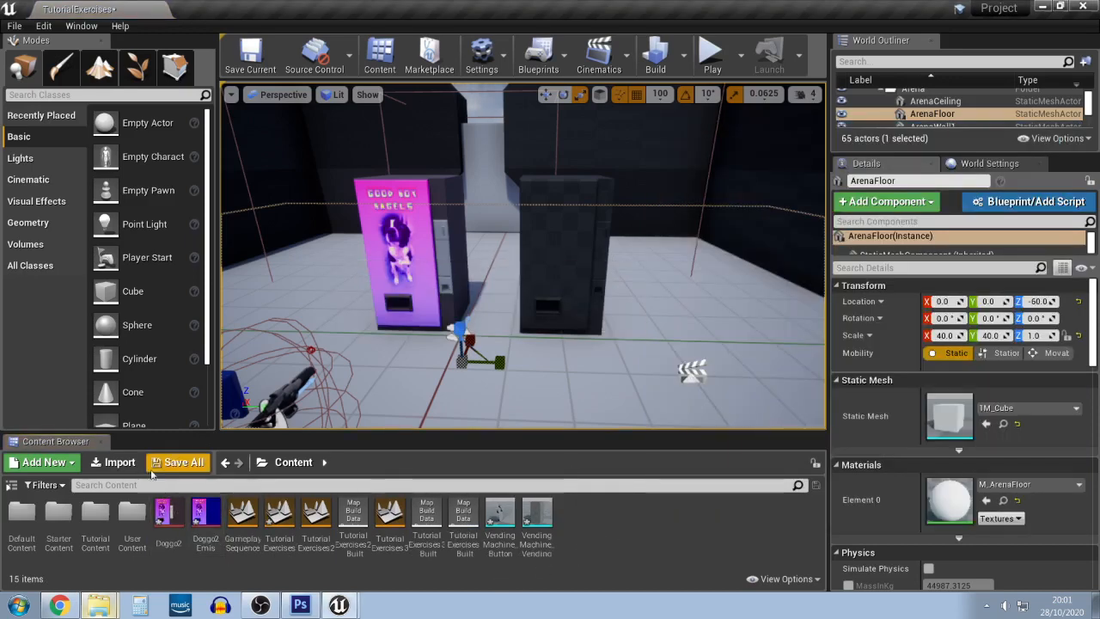
Apply the Doggo2 texture directly to the untextured vending machine in the level
click(164, 516)
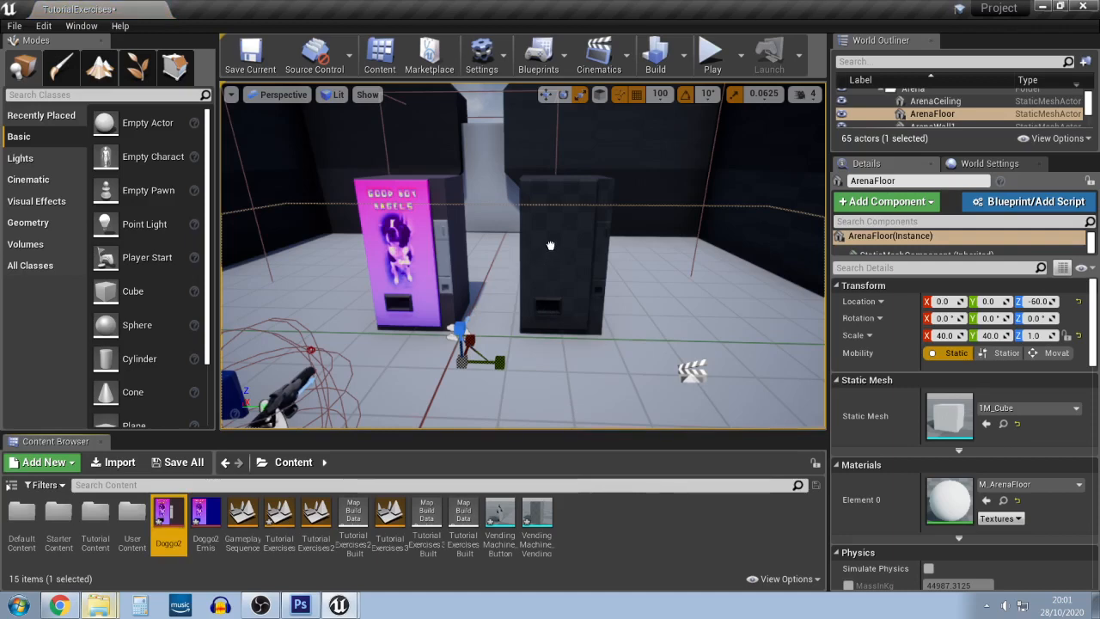
drag(550, 246, 559, 239)
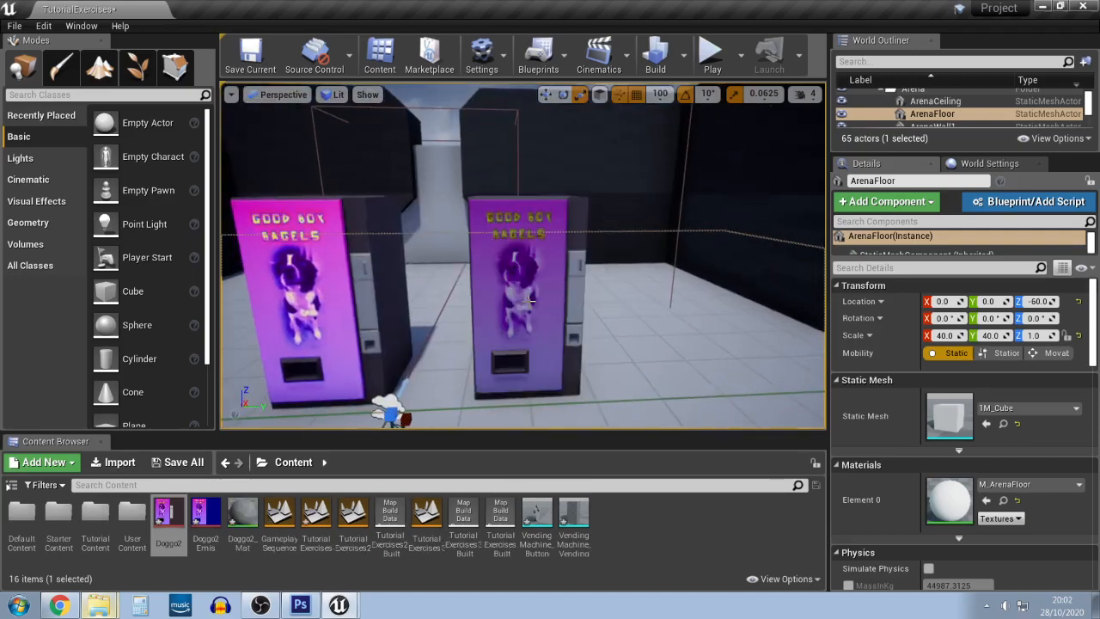
mouse_move(573, 351)
mouse_down()
mouse_move(550, 365)
mouse_move(573, 351)
mouse_up()
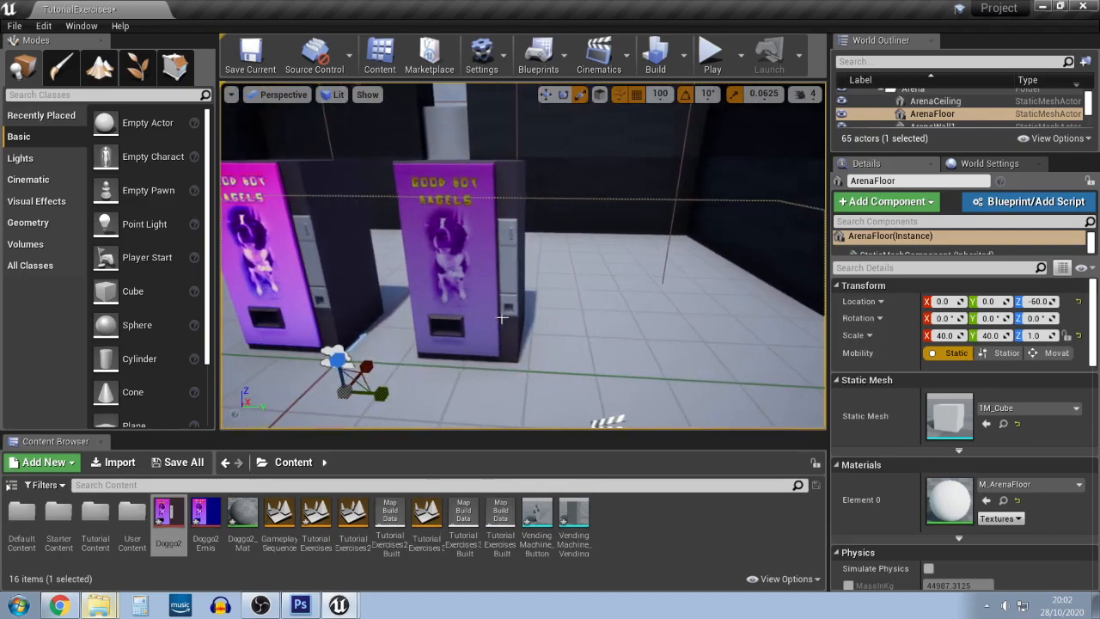
drag(501, 318, 550, 326)
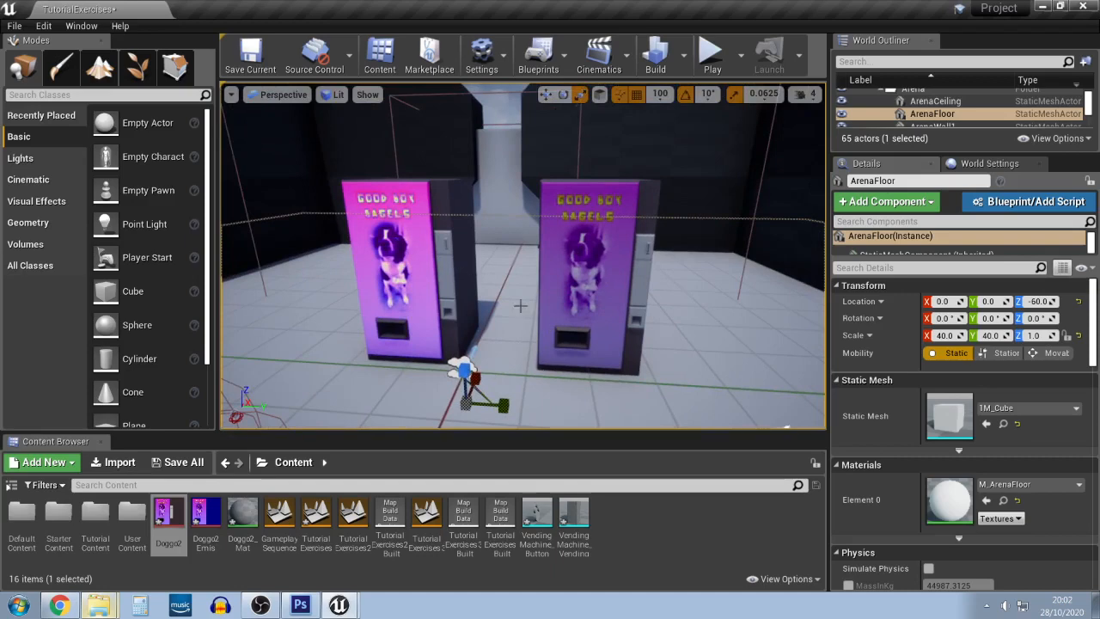
drag(555, 236, 642, 243)
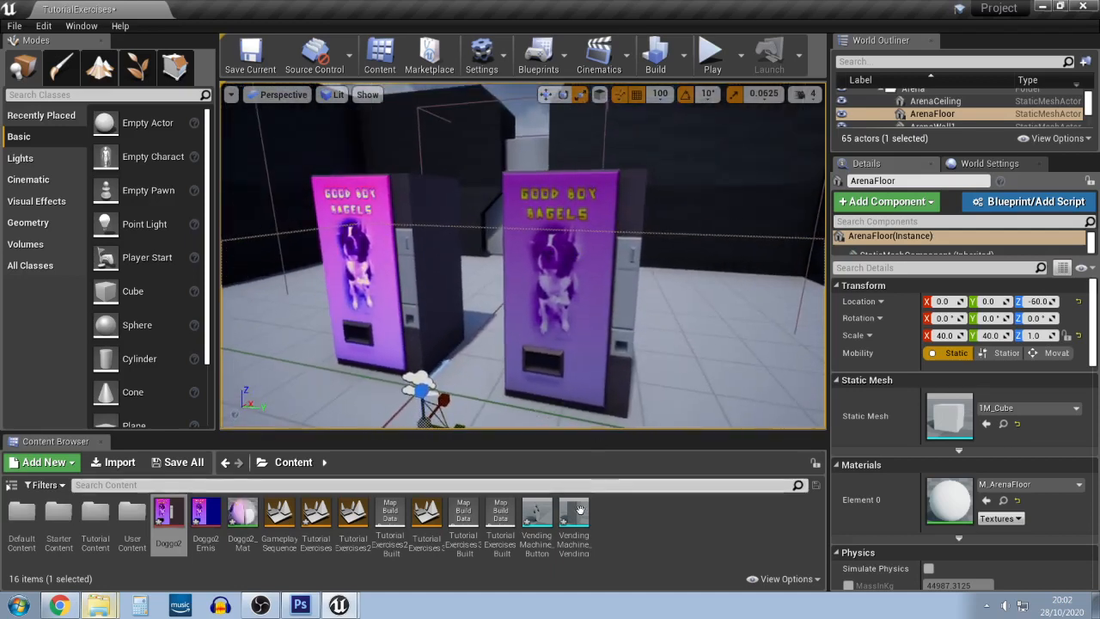
drag(530, 416, 500, 397)
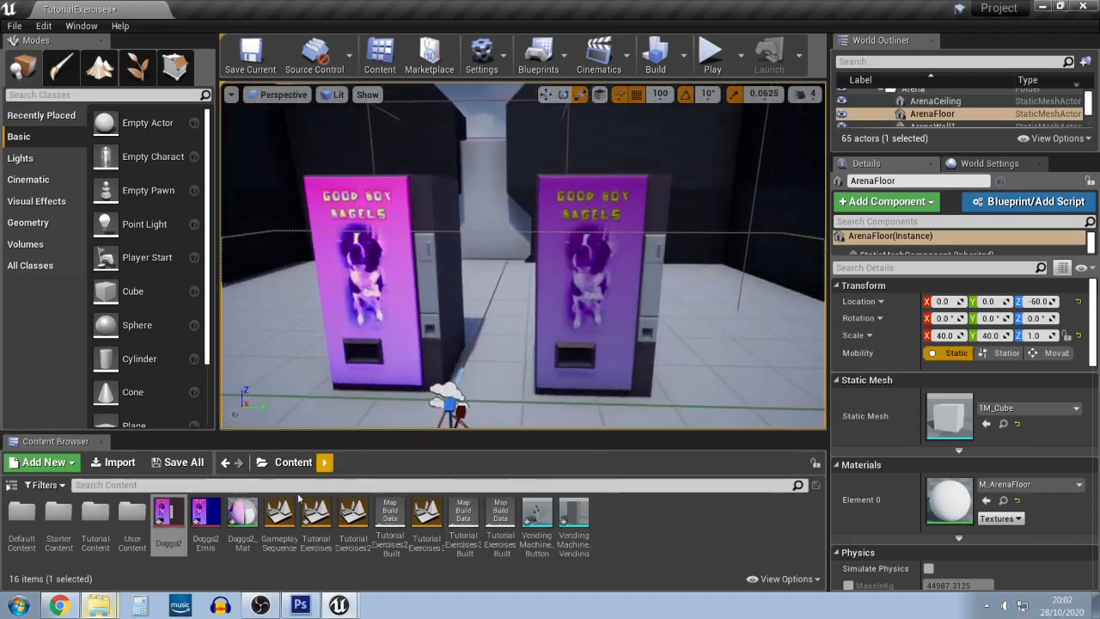
Open the Doggo2_Mat material for editing and move its result node farther away from the Texture Sample node
double_click(245, 523)
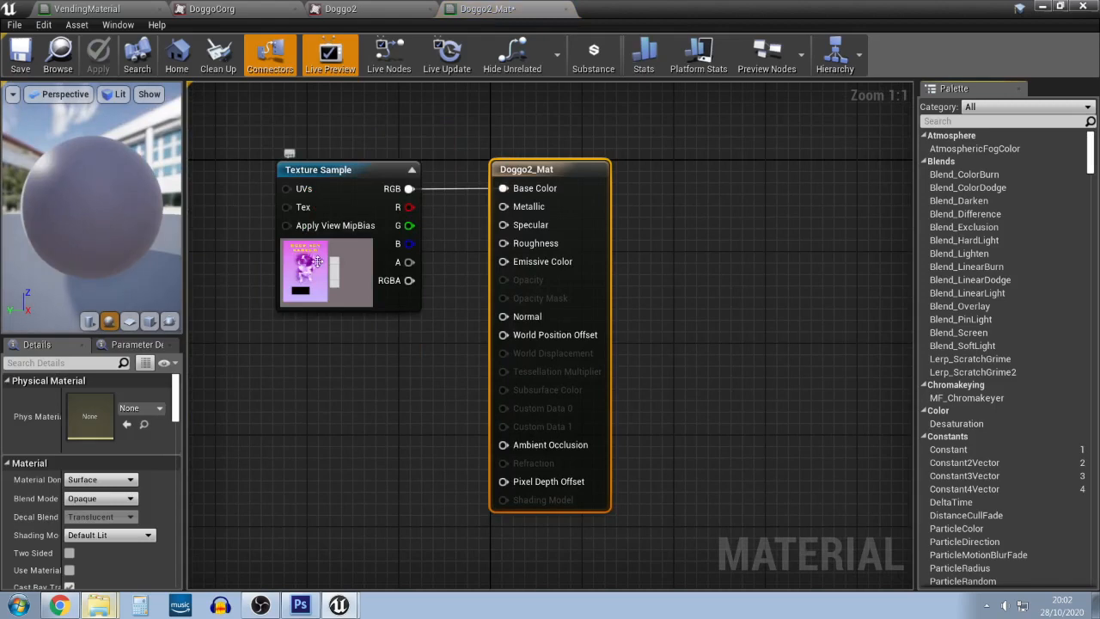
drag(41, 261, 90, 258)
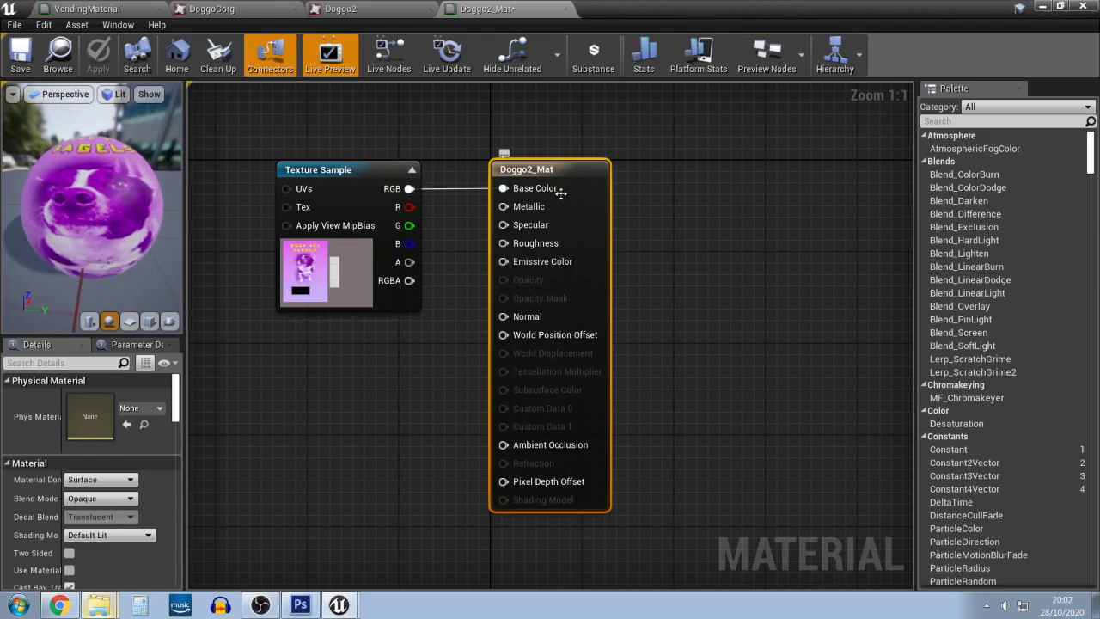
drag(560, 194, 618, 170)
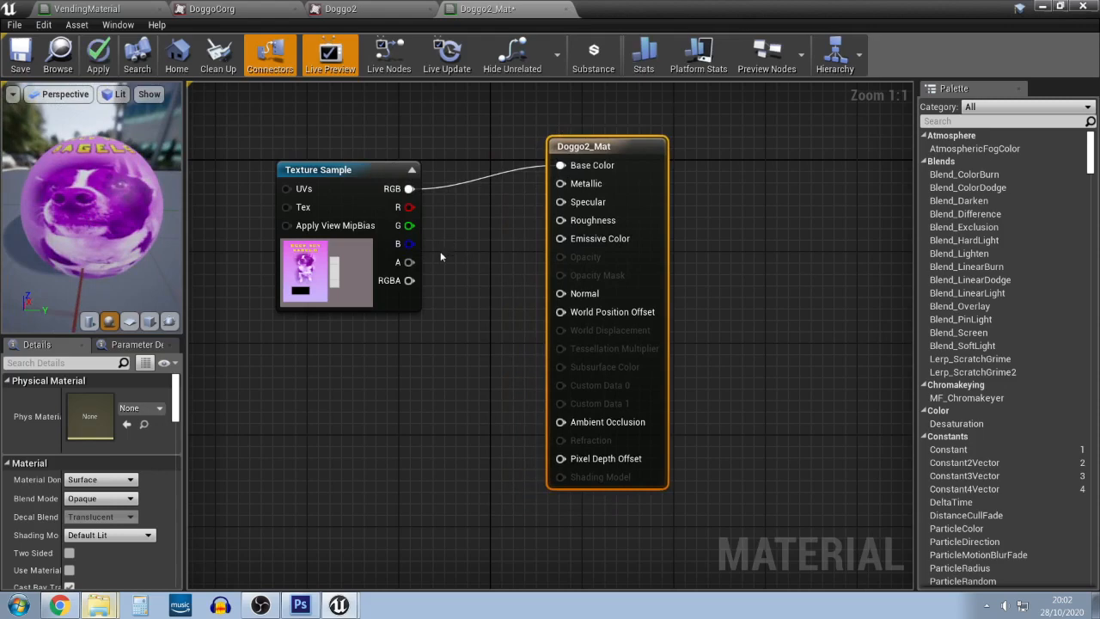
Reposition the existing Texture Sample node and add the Doggo2Emis texture to the Doggo2_Mat graph as a second Texture Sample below it
drag(335, 170, 388, 124)
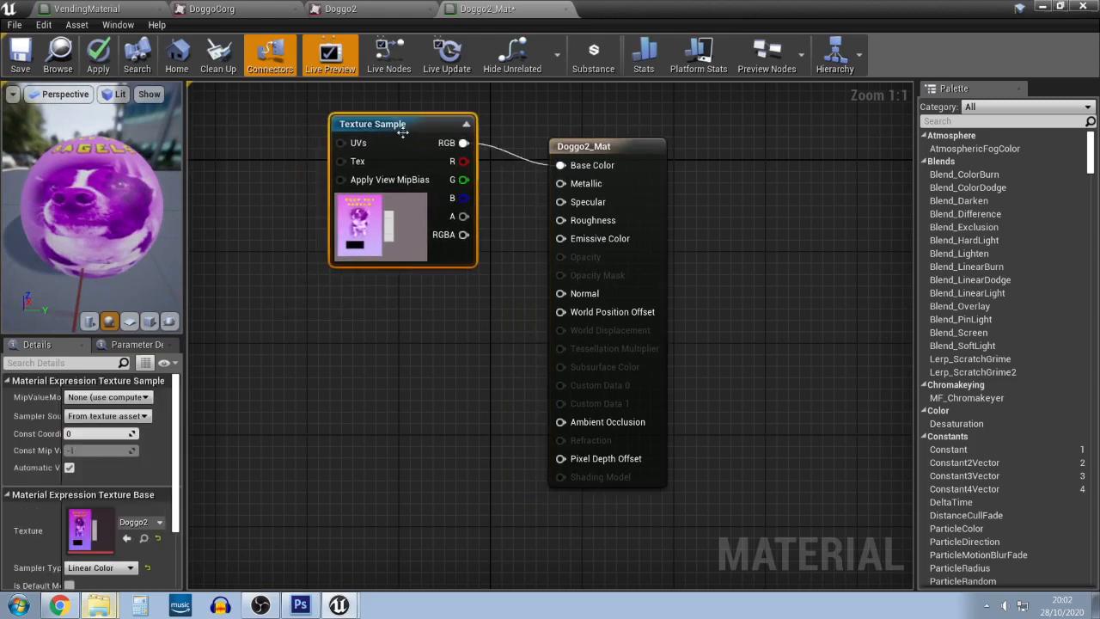
click(1060, 12)
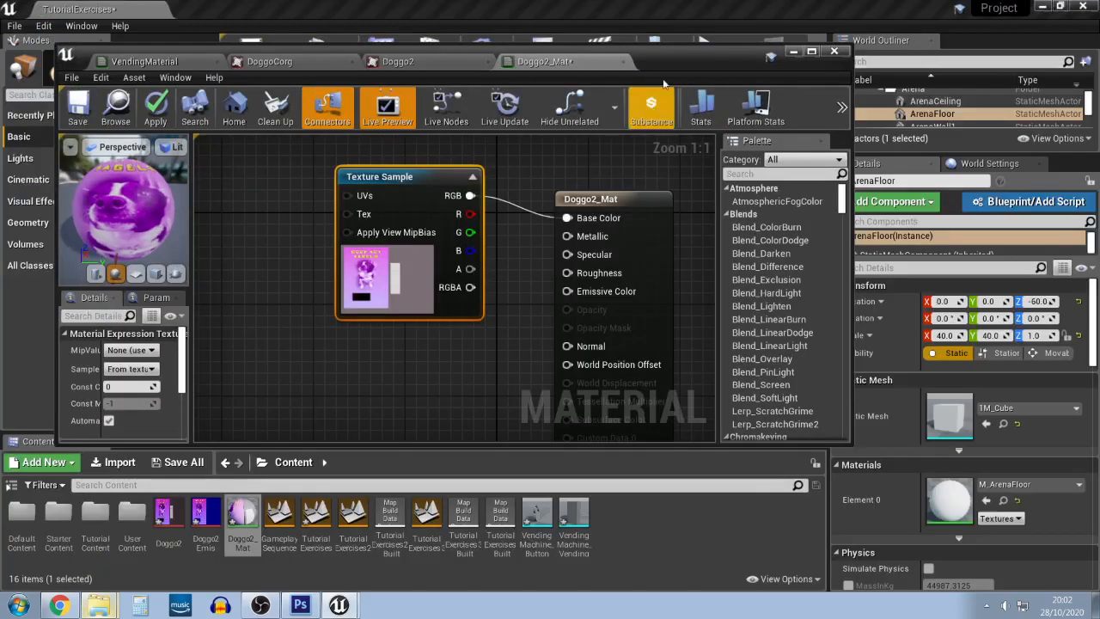
click(794, 54)
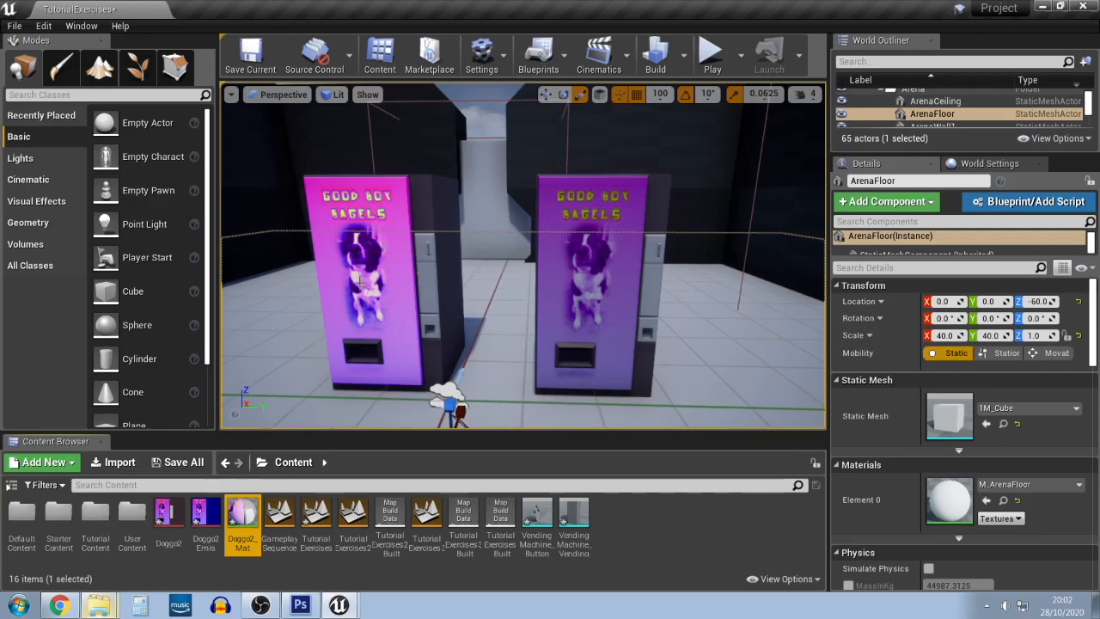
double_click(244, 518)
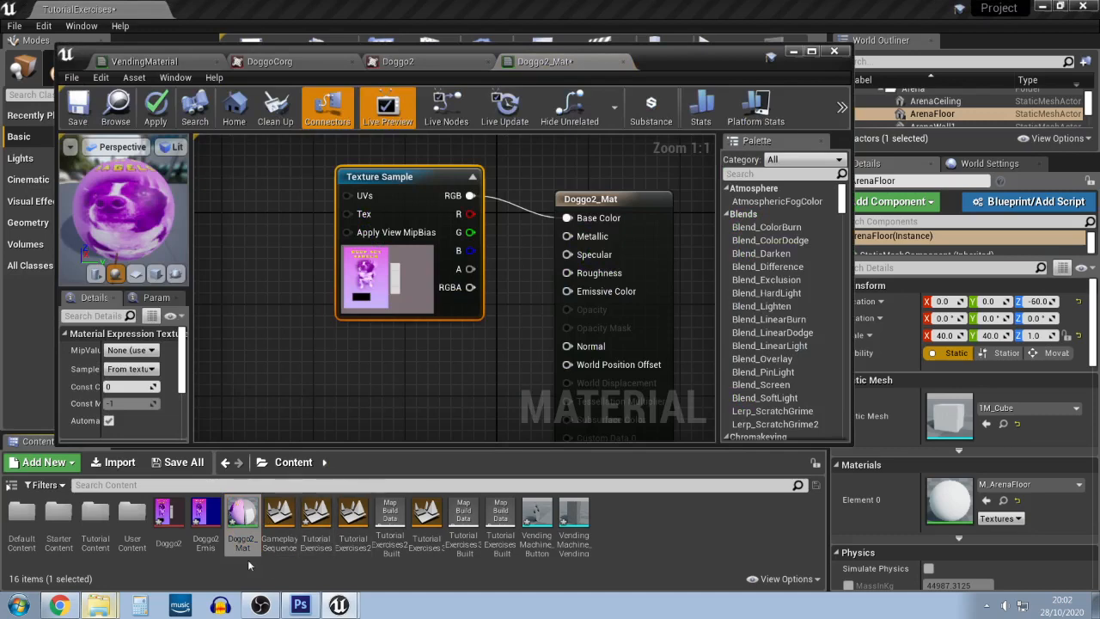
drag(206, 515, 363, 386)
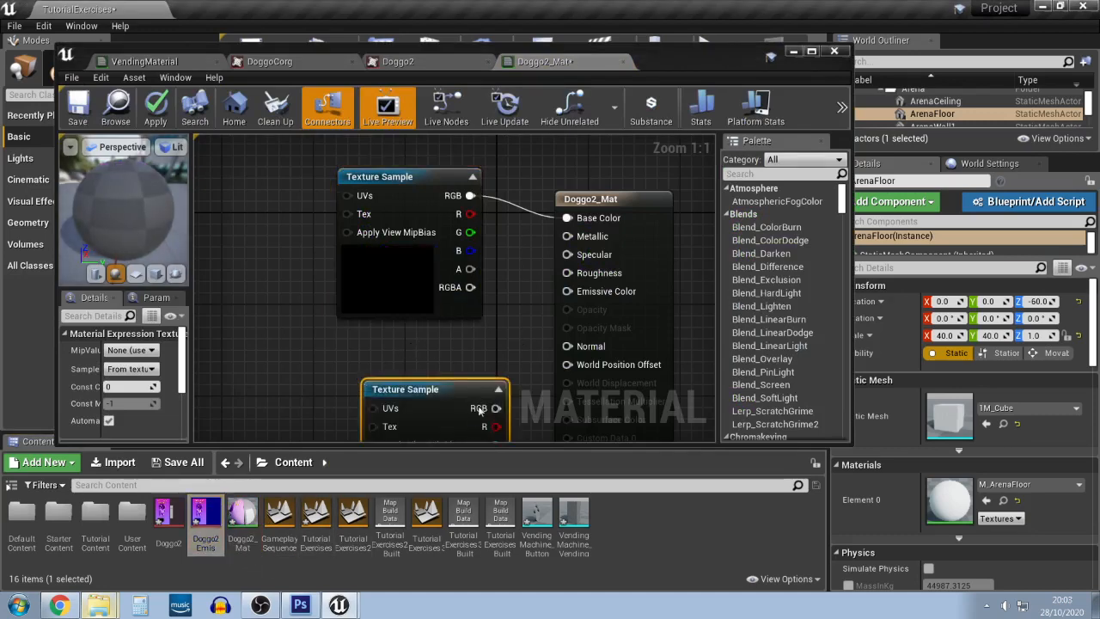
Align the Doggo2Emis sample under the first one and connect its RGB output to the Emissive Color input of Doggo2_Mat
drag(457, 388, 572, 291)
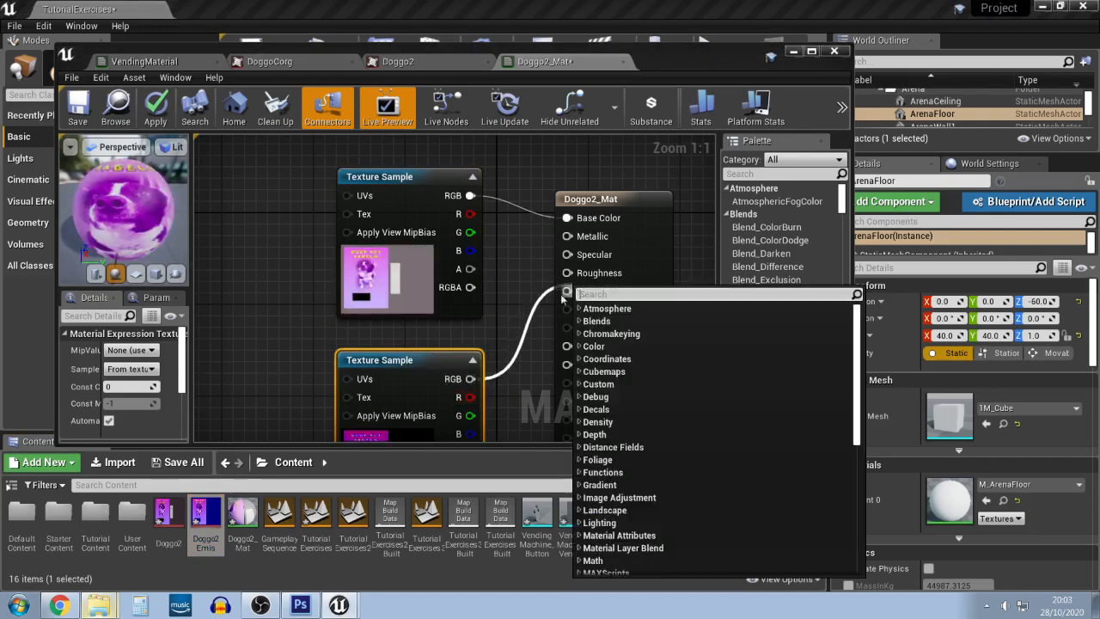
click(499, 342)
drag(471, 379, 561, 294)
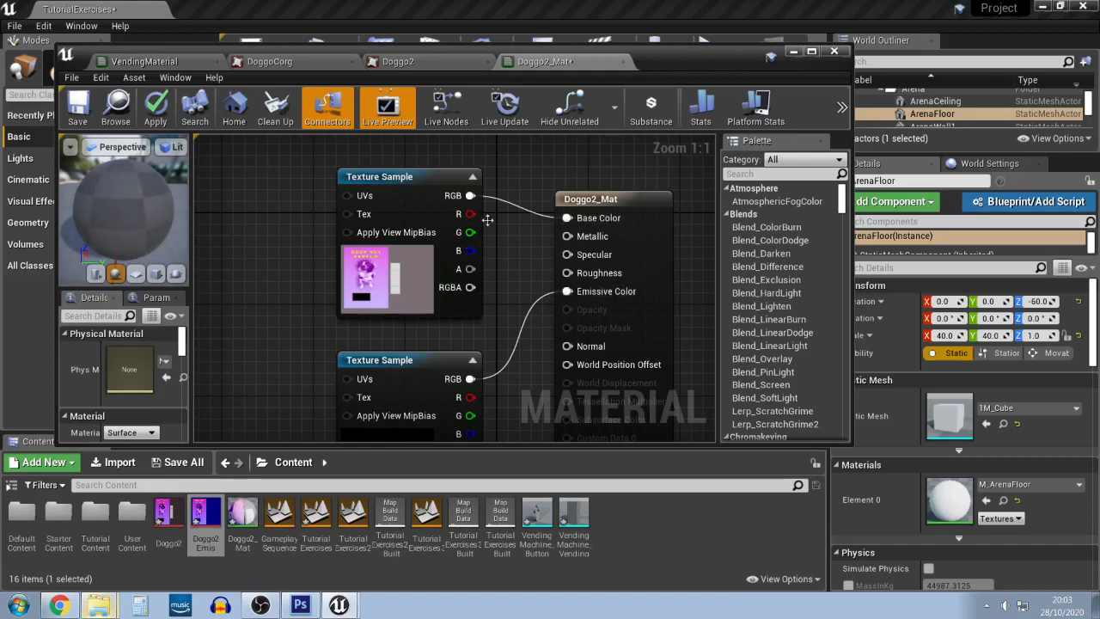
Move the material editor window clear of the machines' signs in the level and apply the Doggo2_Mat changes
drag(703, 50, 881, 258)
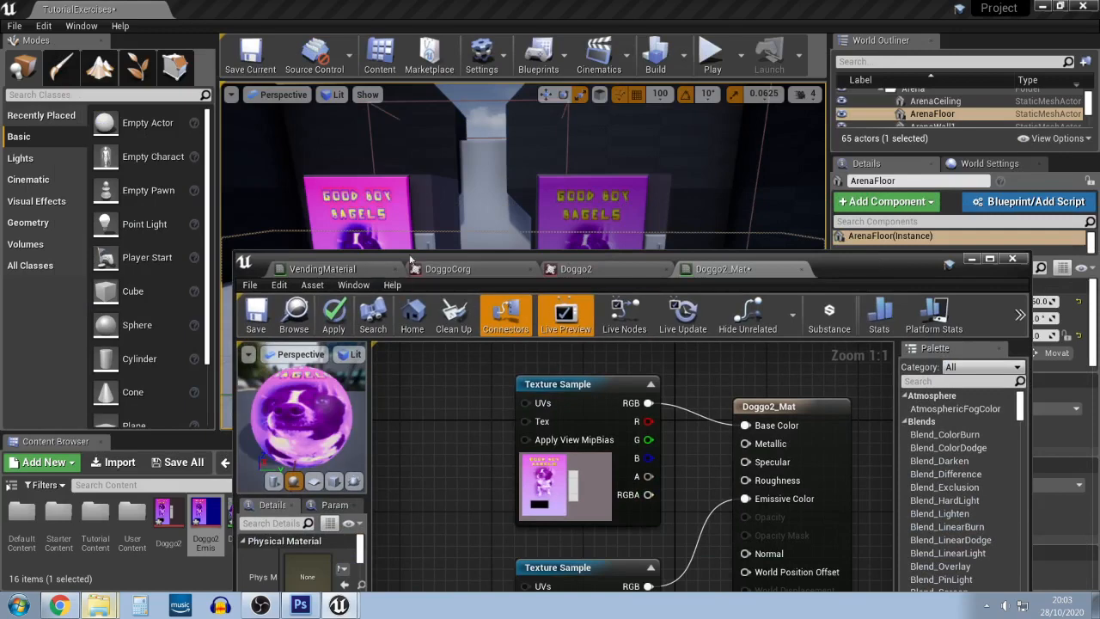
drag(300, 426, 319, 428)
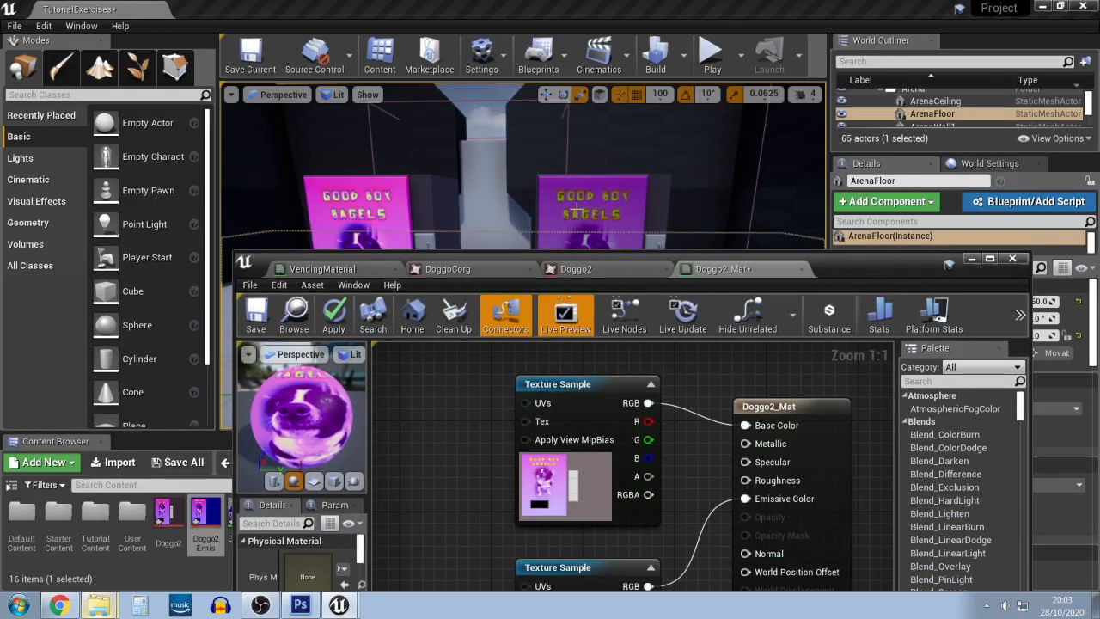
click(330, 326)
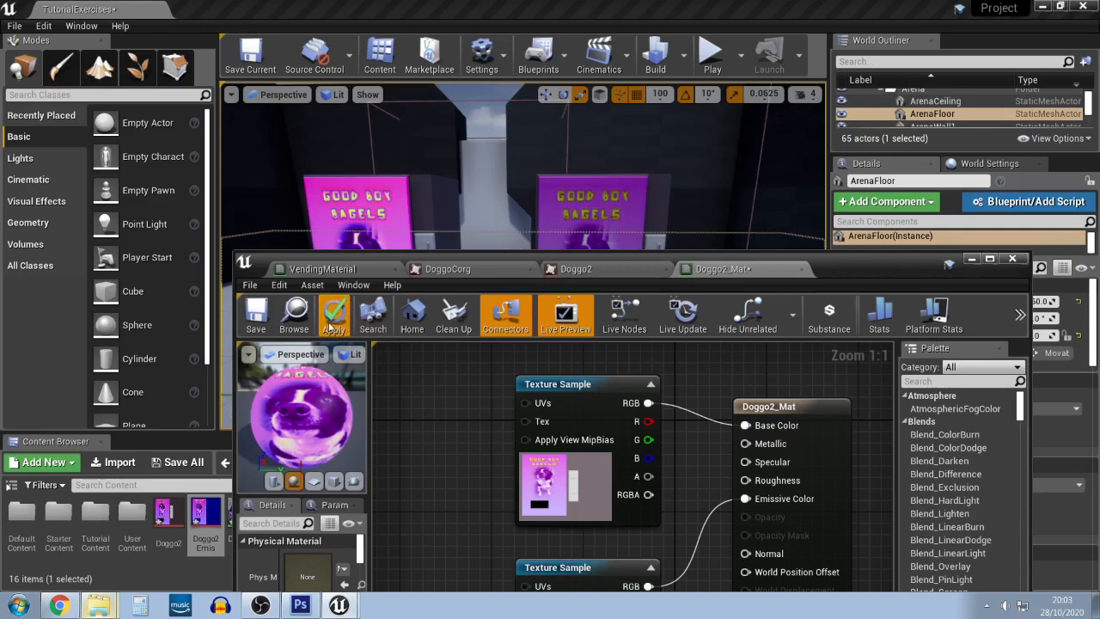
Examine both vending machines in the level and review the base color and emissive connections in the Doggo2_Mat graph
click(973, 259)
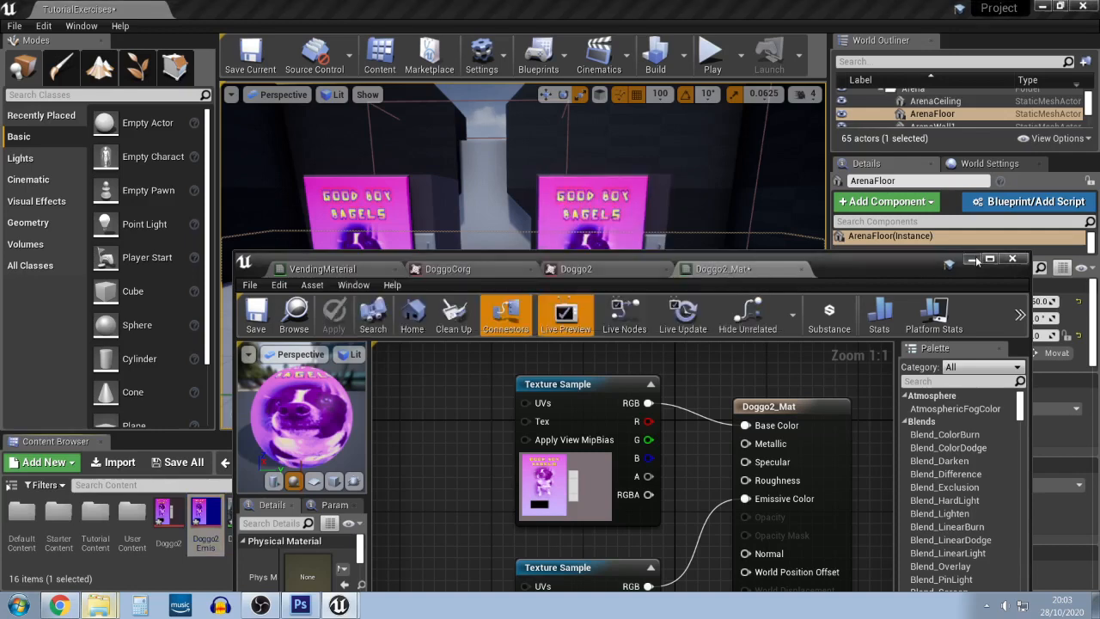
drag(620, 279, 670, 224)
drag(613, 258, 528, 282)
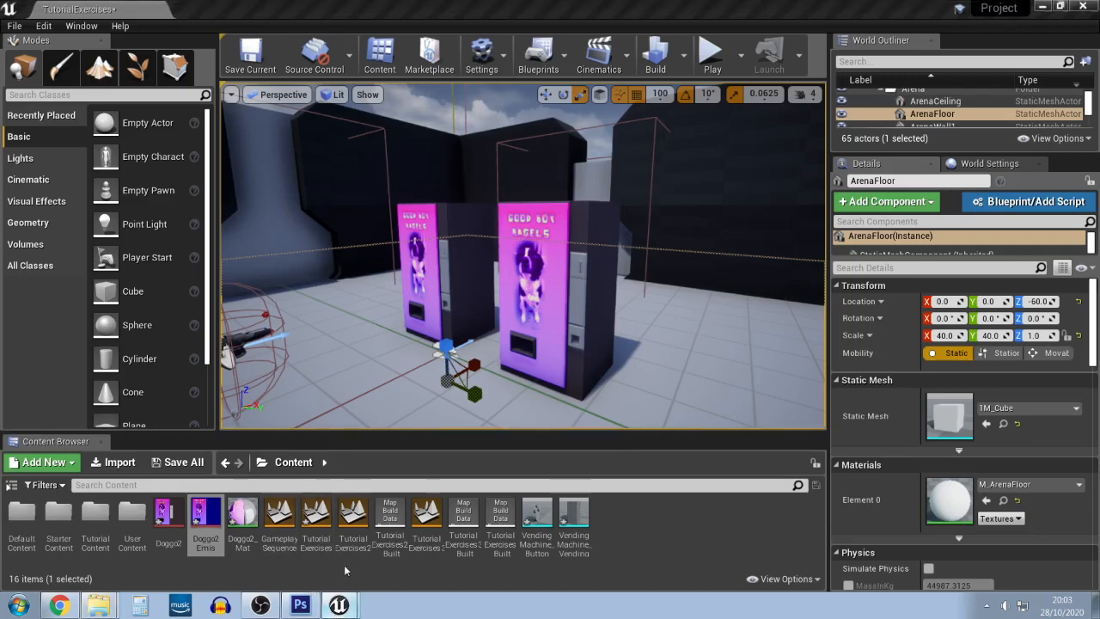
click(347, 575)
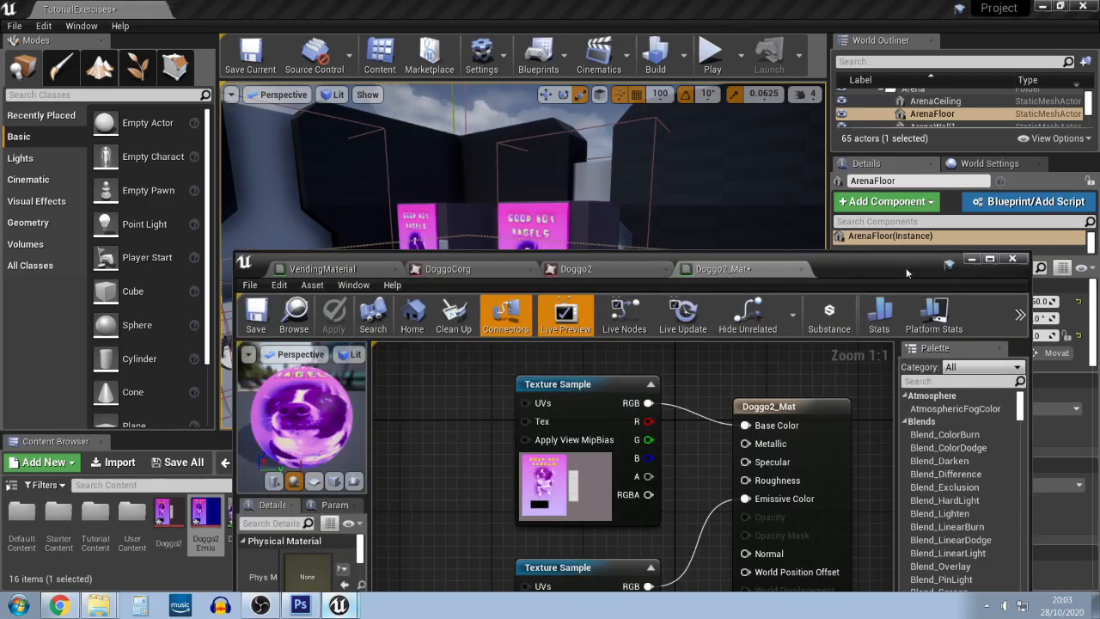
drag(933, 273, 849, 113)
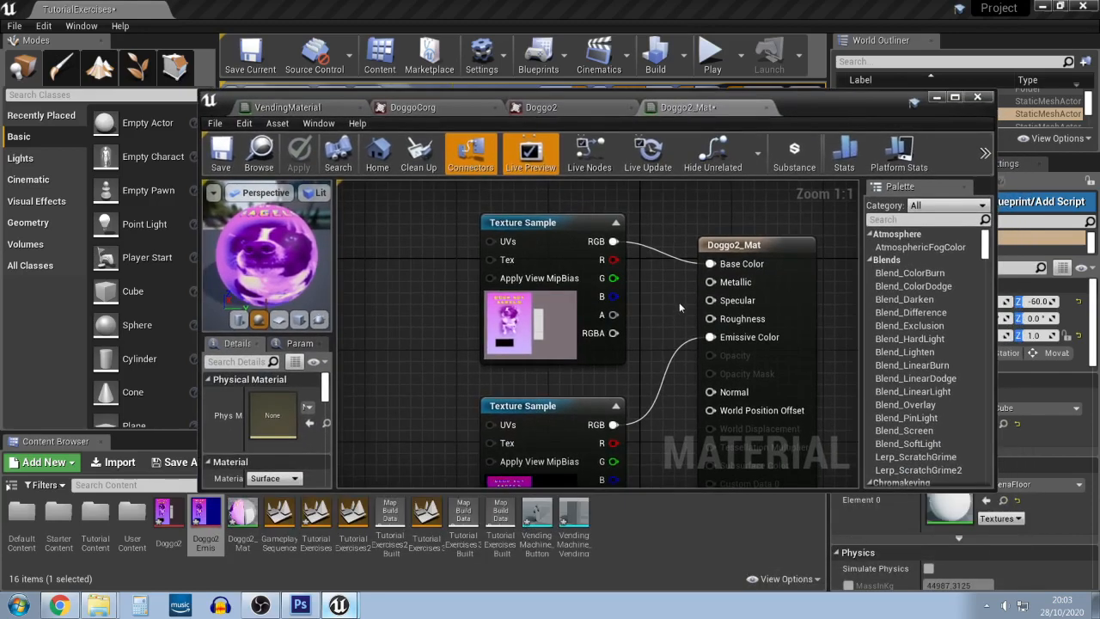
scroll(679, 303, down, 3)
scroll(670, 300, up, 2)
drag(669, 301, 590, 260)
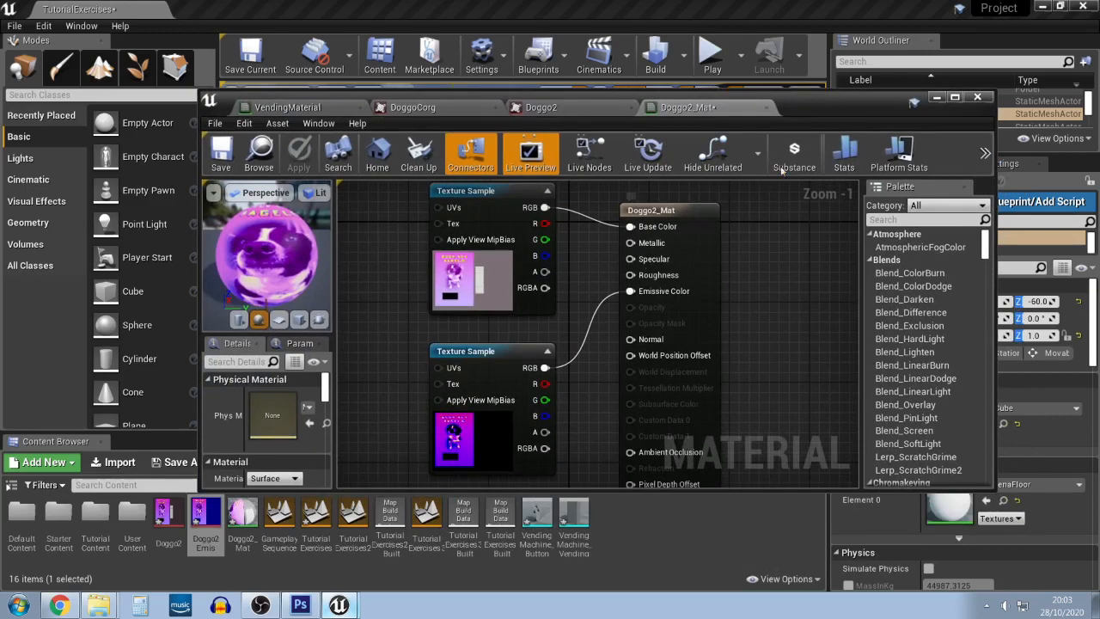
Compare the glow of the two vending machines in the level from close up, from farther back and from an angle
click(937, 102)
drag(673, 224, 593, 237)
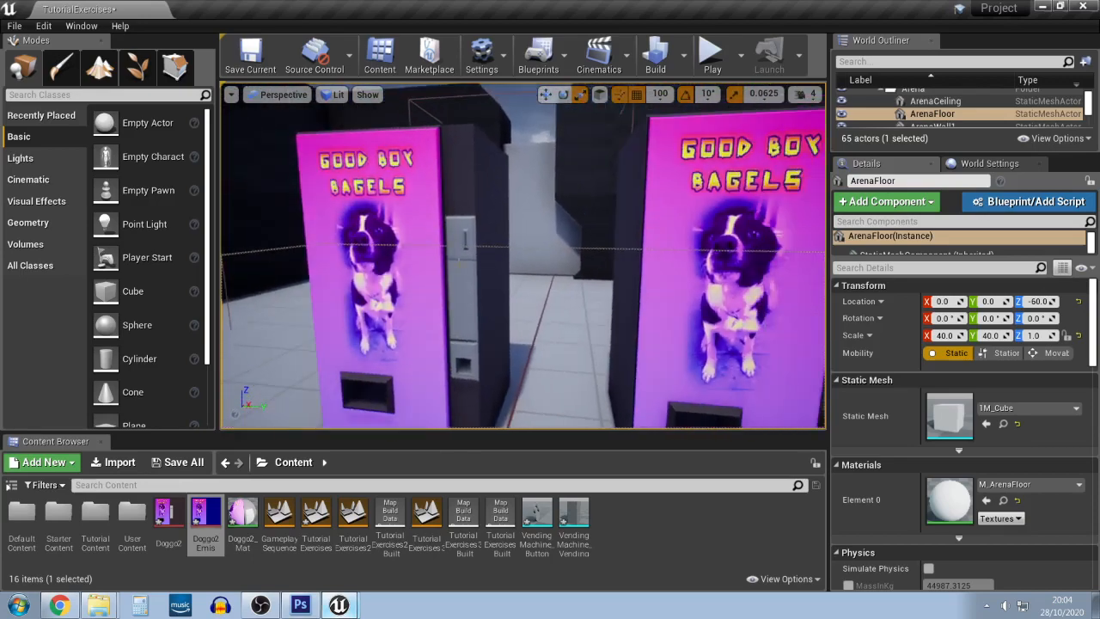
click(786, 252)
key(f)
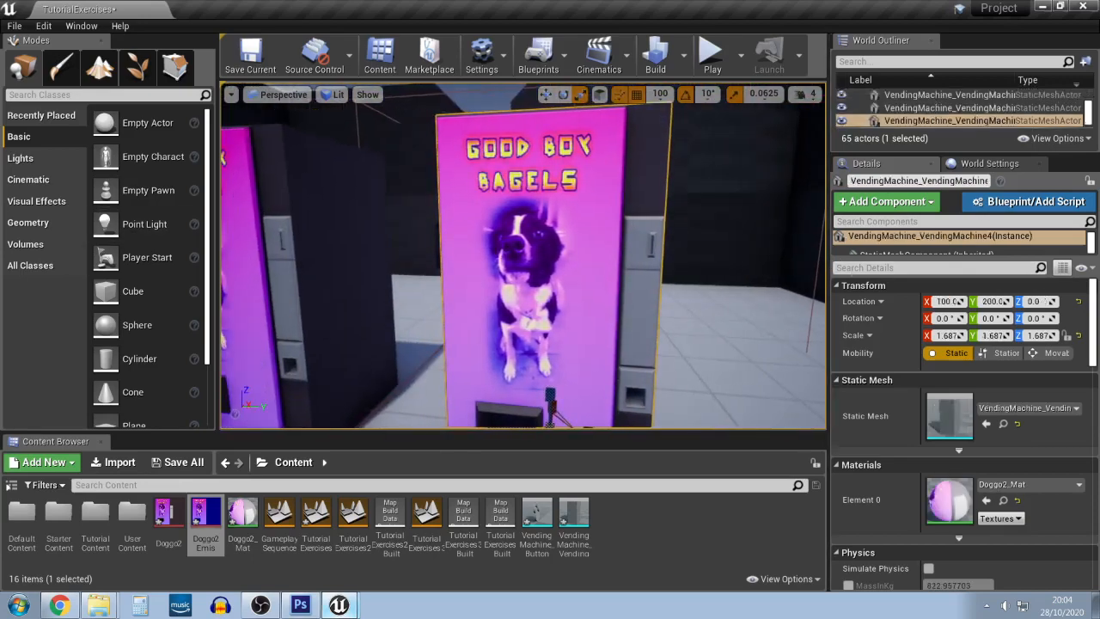
drag(550, 258, 498, 220)
key(s)
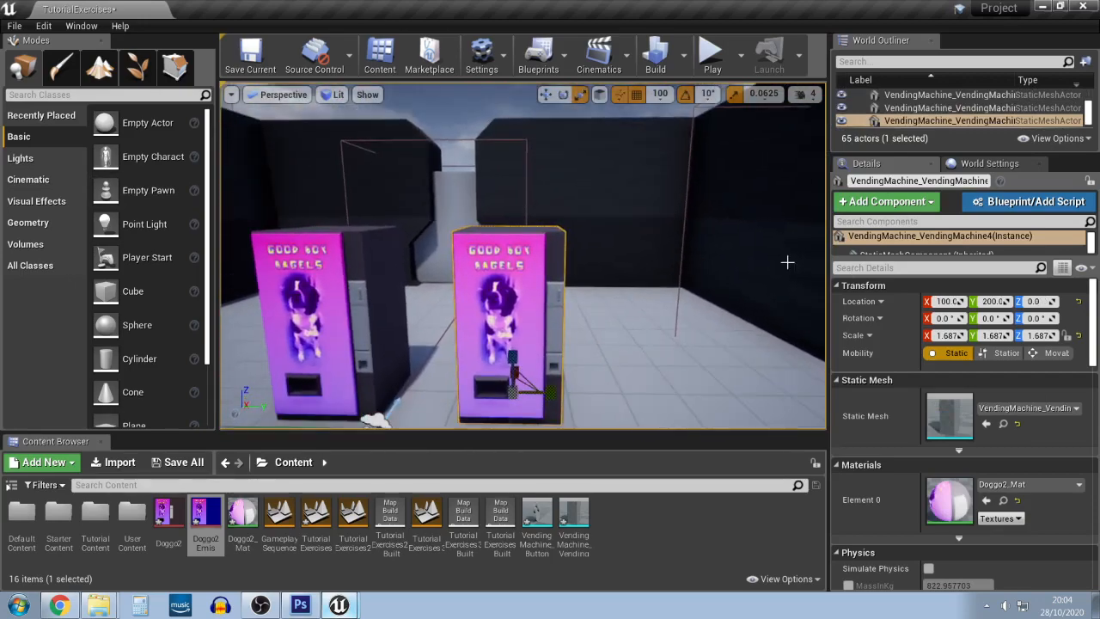
drag(677, 228, 615, 259)
key(d)
click(619, 264)
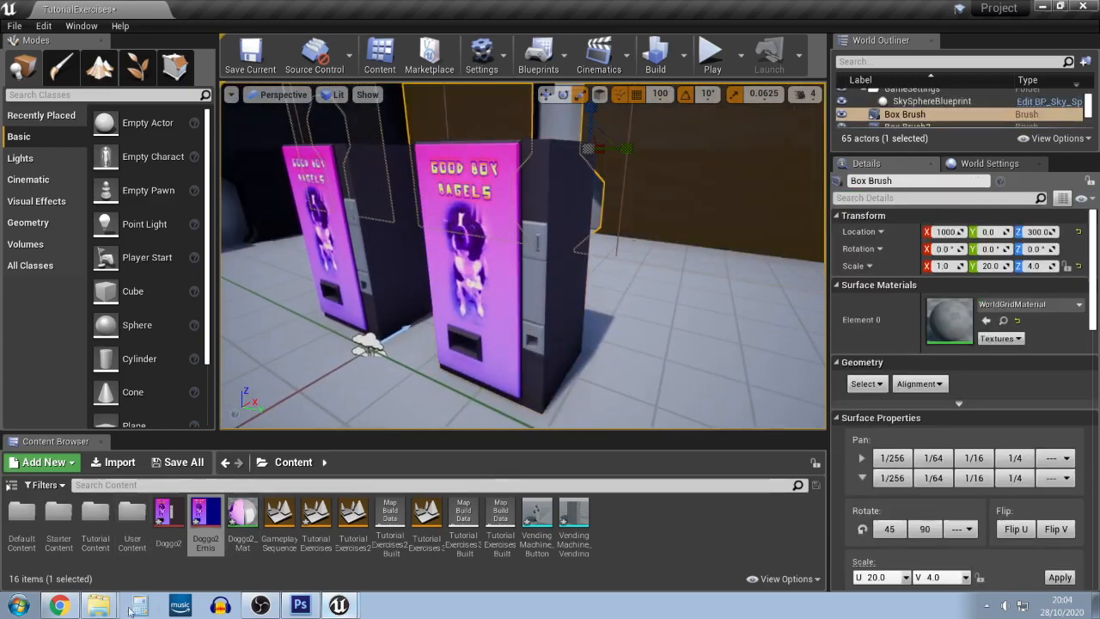
Switch to Photoshop and open Doggo2.png from the VendingMachine folder alongside the Doggo2.psd document
click(107, 580)
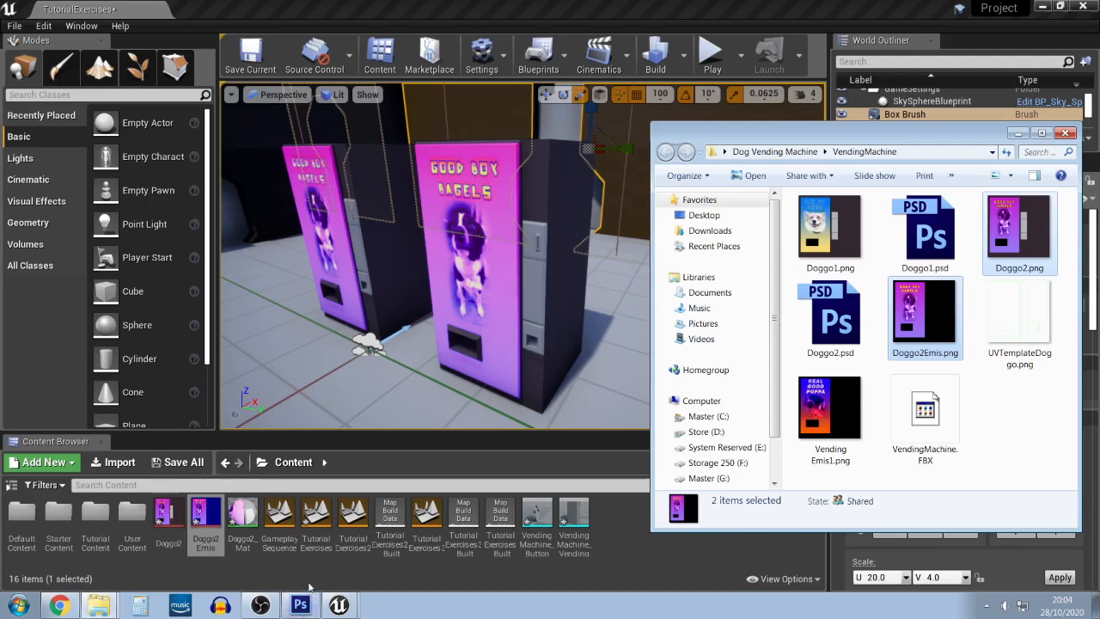
click(300, 605)
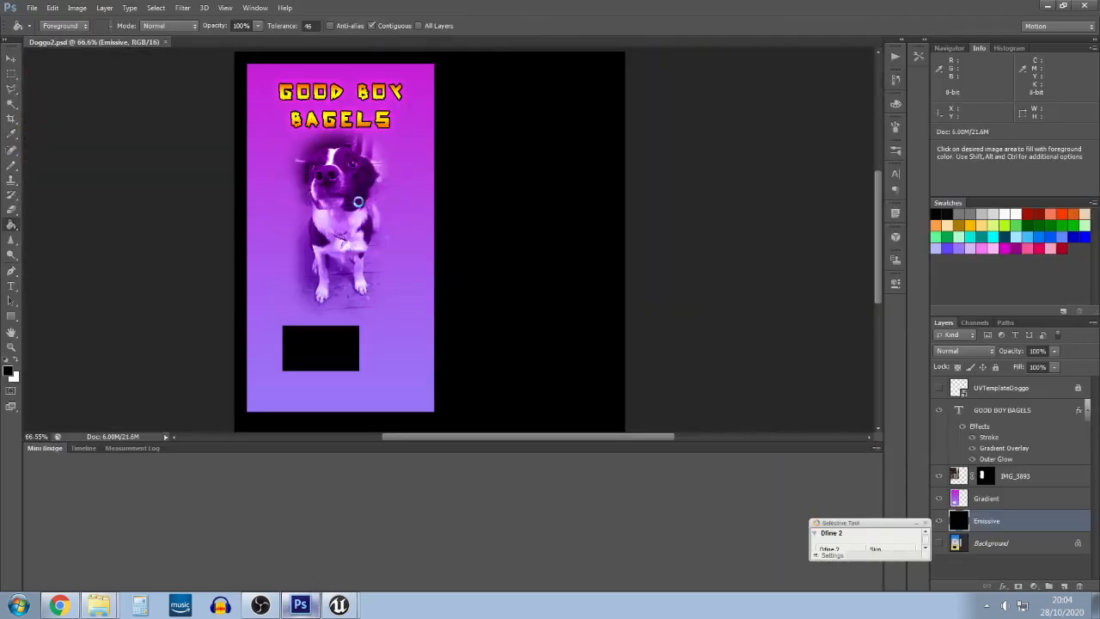
key(ctrl+n)
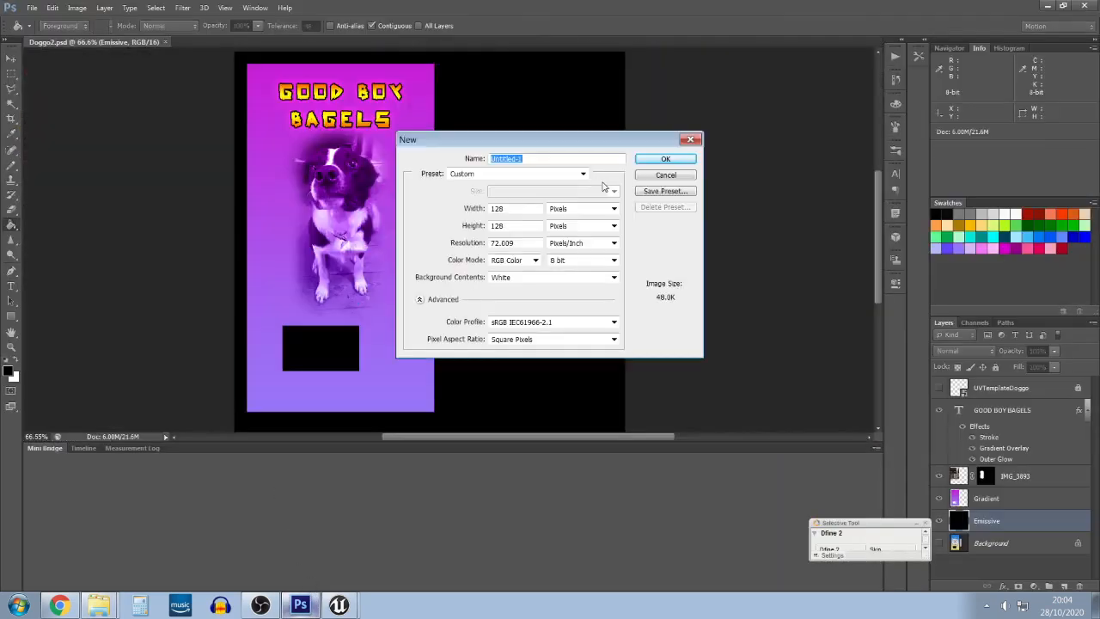
click(667, 177)
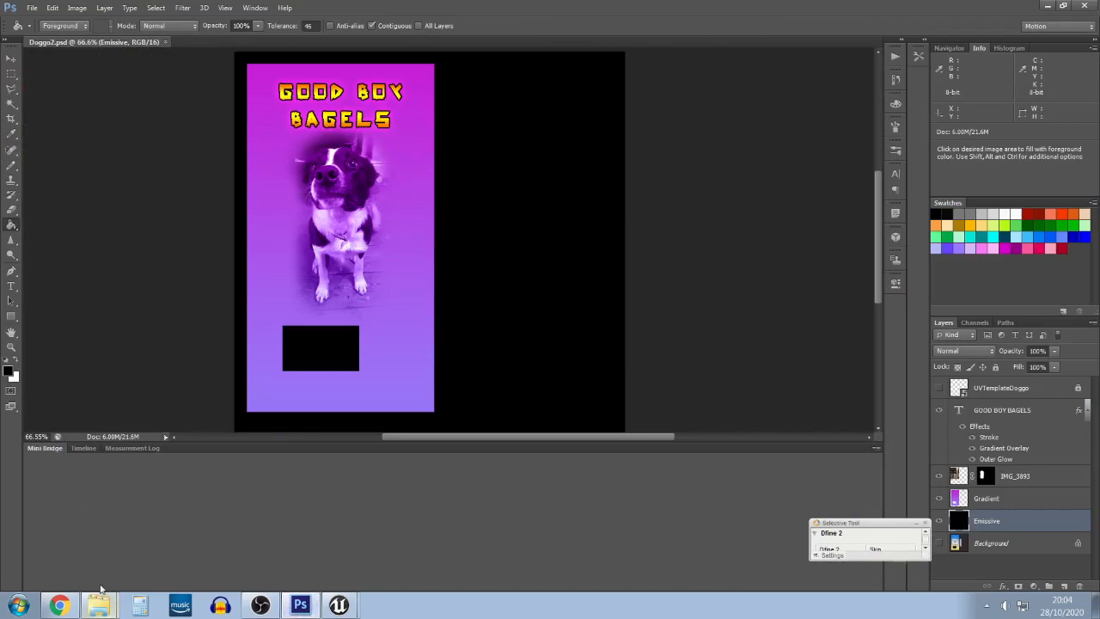
click(99, 593)
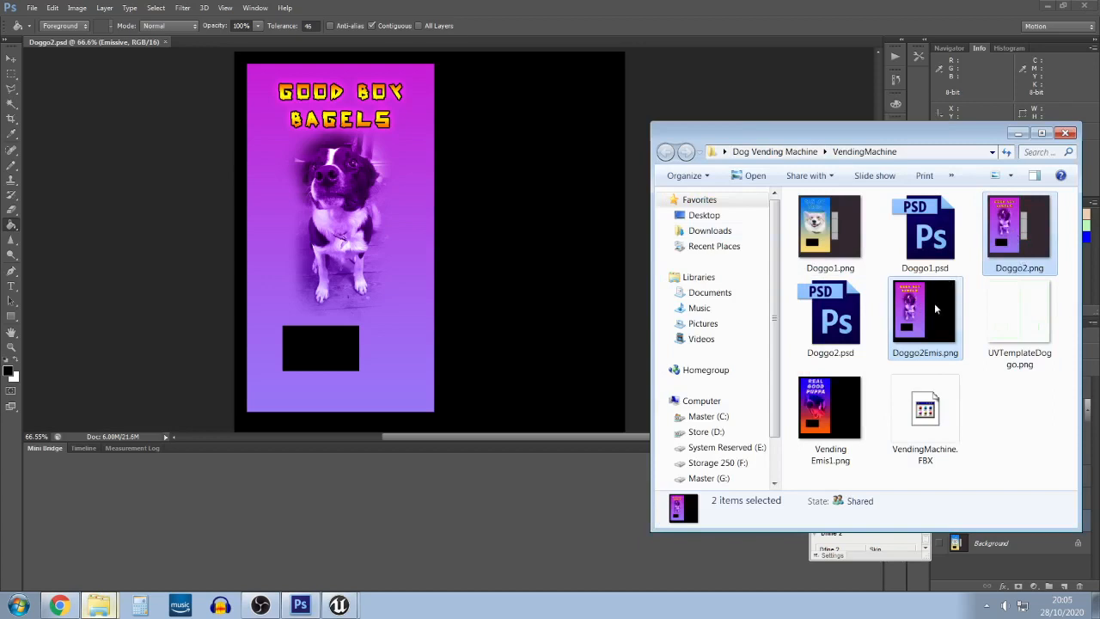
click(997, 252)
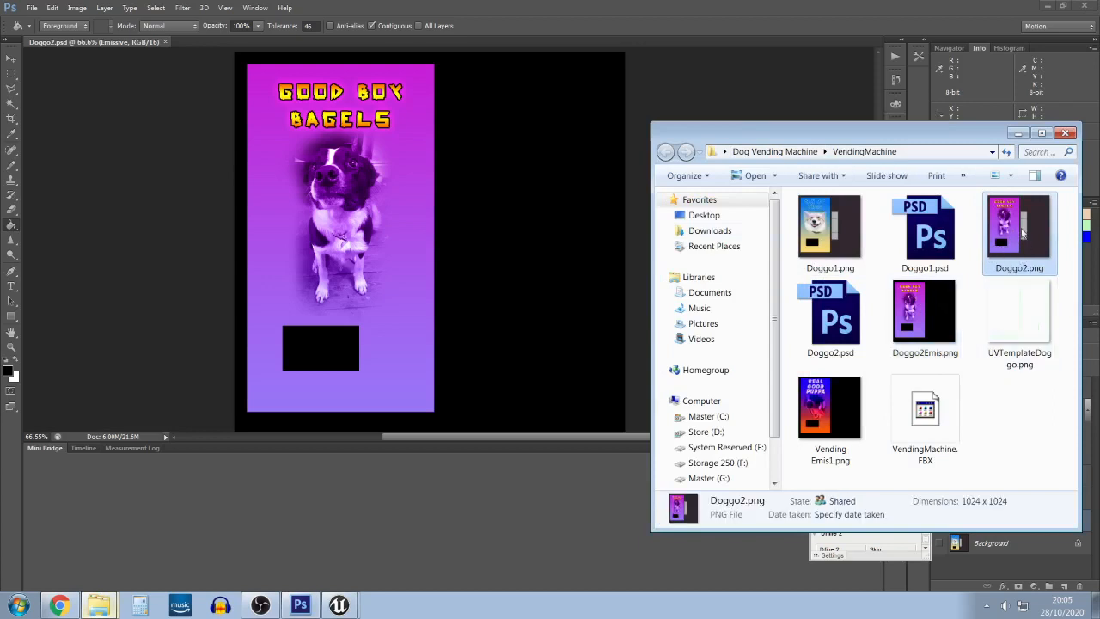
drag(681, 18, 670, 27)
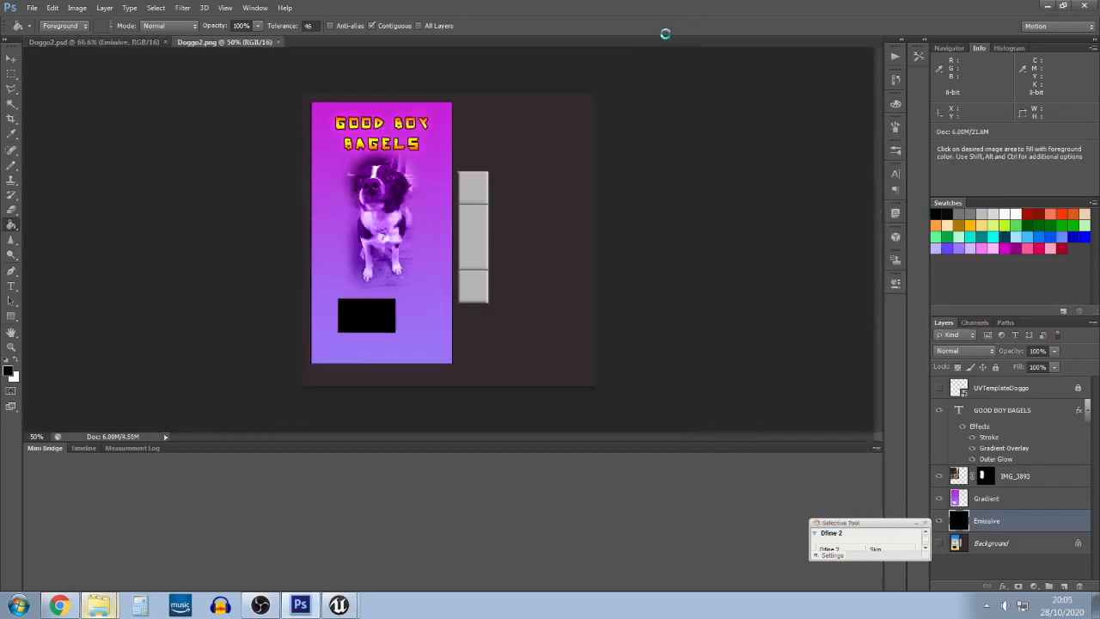
scroll(452, 164, up, 4)
scroll(446, 172, down, 2)
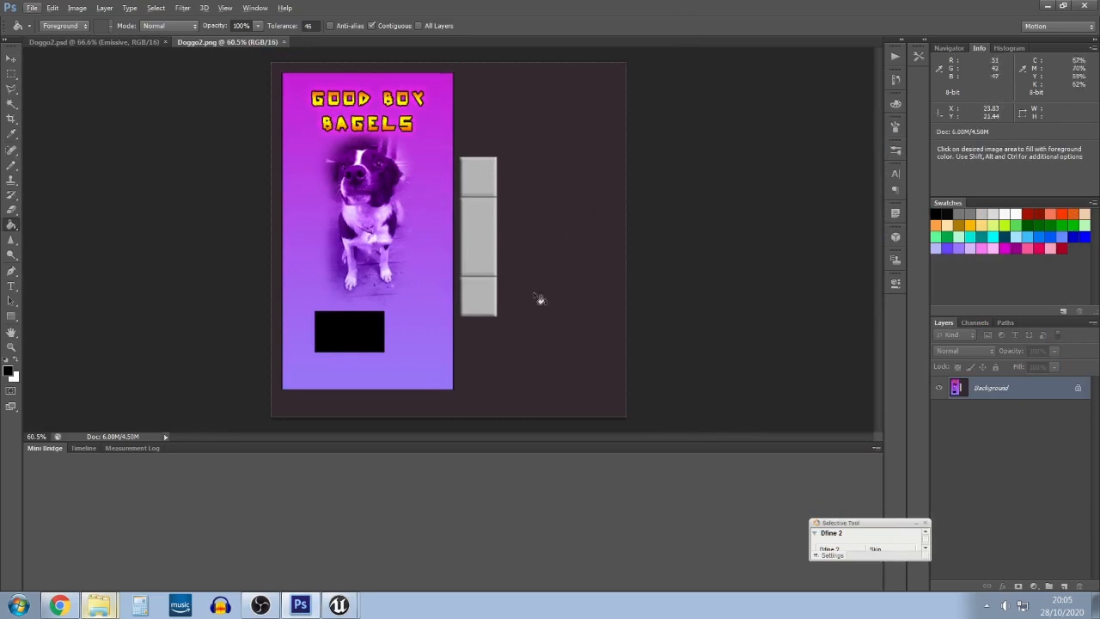
click(99, 593)
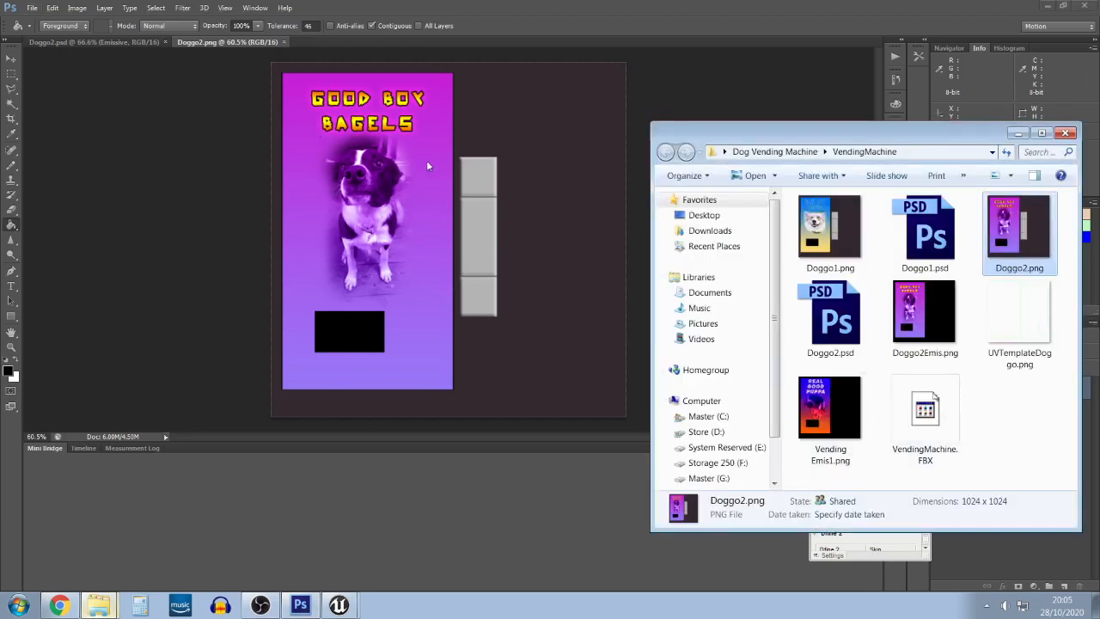
click(615, 6)
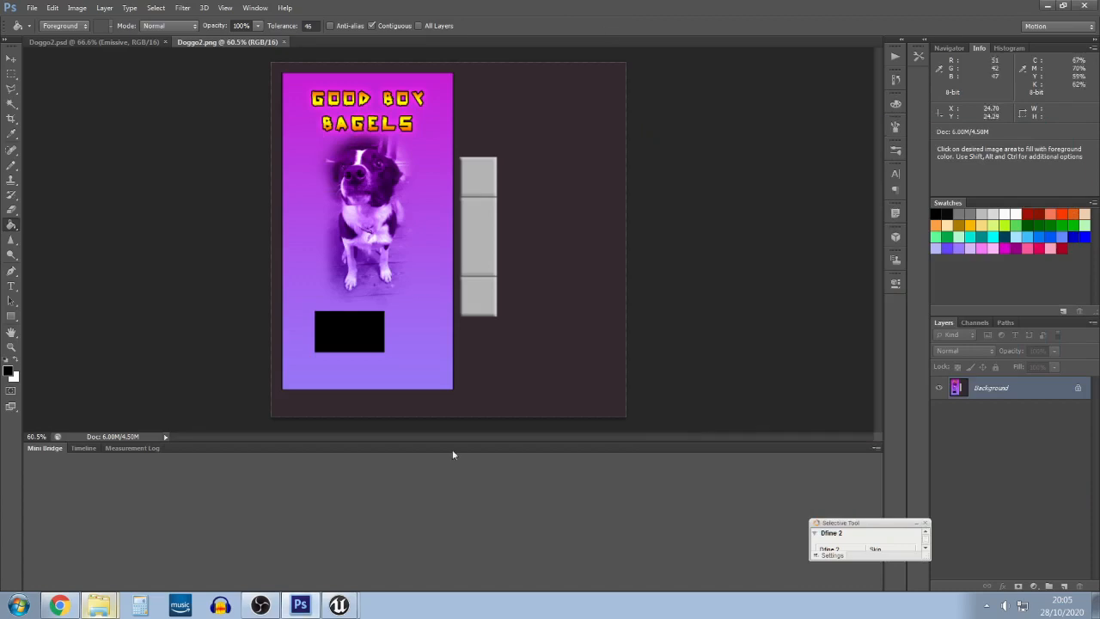
click(258, 606)
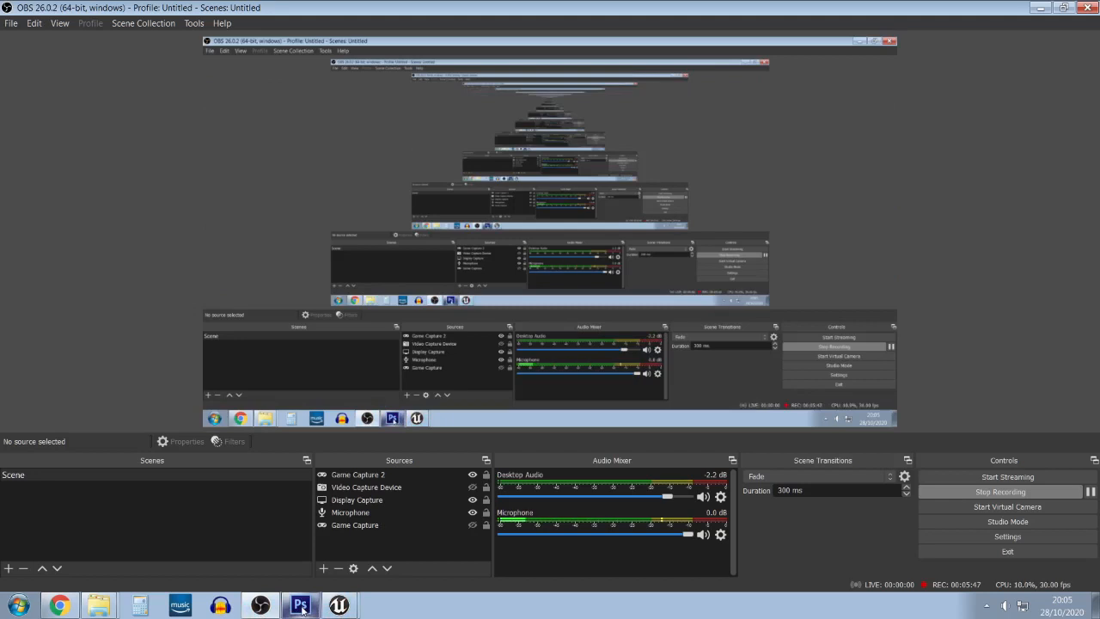
click(301, 606)
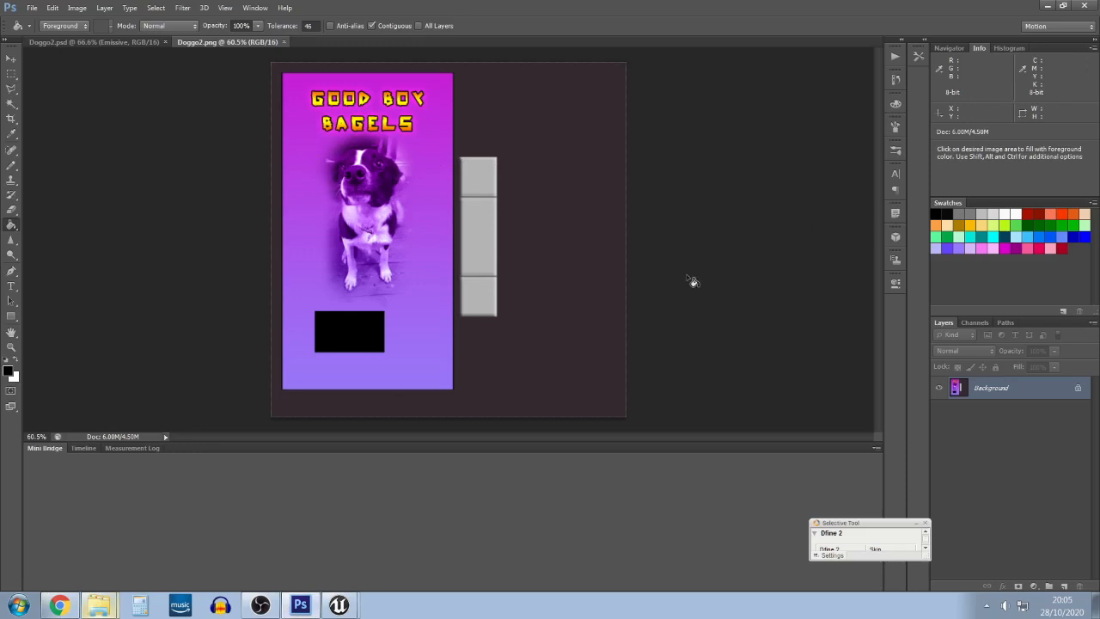
Examine the shaded edges of the grey panel strip beside the dog artwork in Doggo2.png up close
key(space)
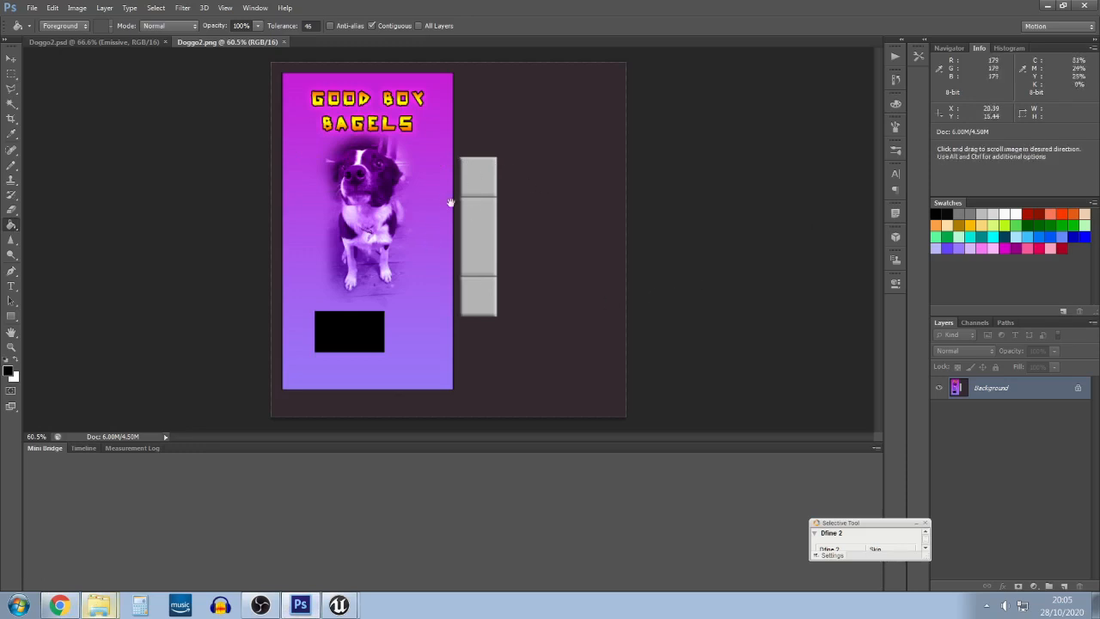
scroll(456, 183, up, 3)
scroll(456, 183, up, 3)
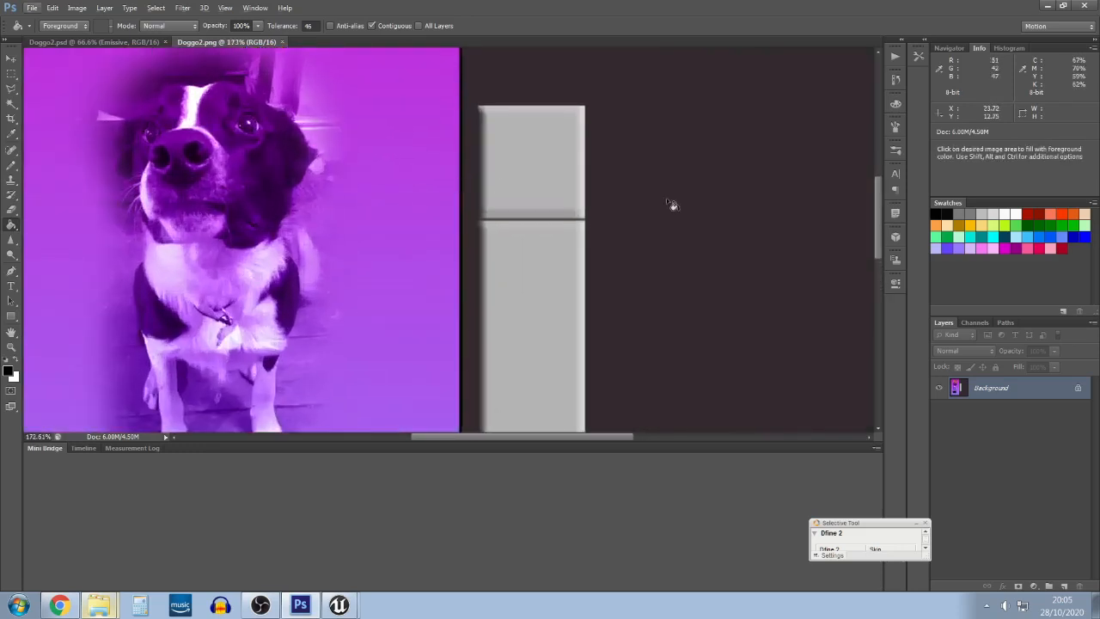
drag(879, 216, 879, 218)
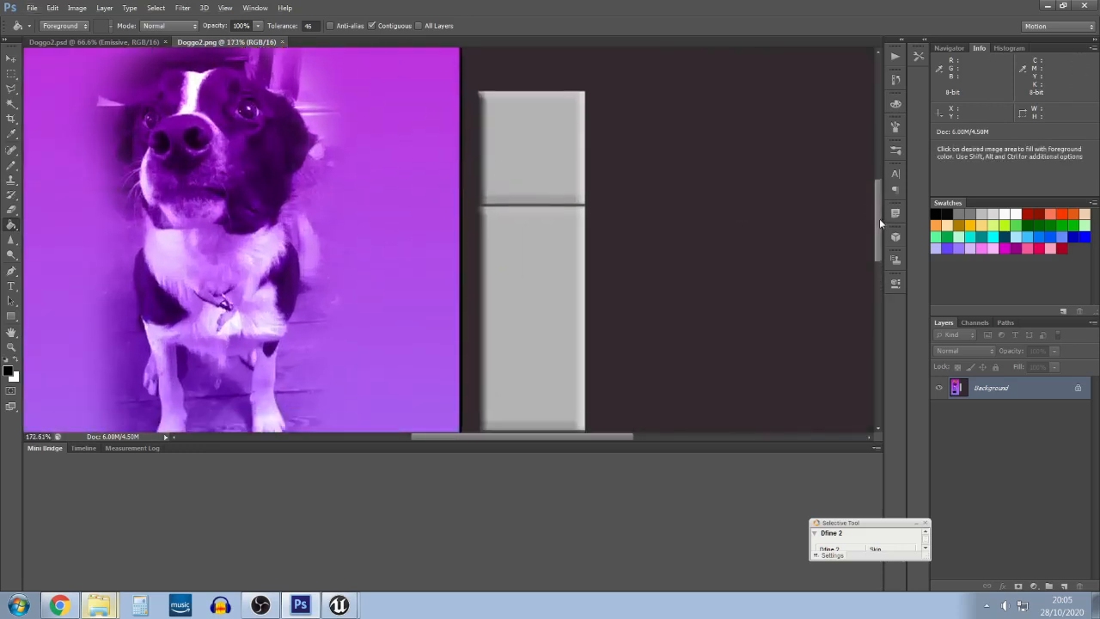
mouse_move(735, 240)
mouse_down()
mouse_move(668, 181)
mouse_move(559, 459)
mouse_move(724, 138)
mouse_move(1085, 444)
mouse_move(670, 238)
mouse_move(757, 444)
mouse_move(960, 392)
mouse_move(411, 617)
mouse_move(510, 314)
mouse_move(597, 167)
mouse_move(538, 287)
mouse_move(579, 379)
mouse_move(521, 237)
mouse_move(459, 153)
mouse_move(185, 133)
mouse_up()
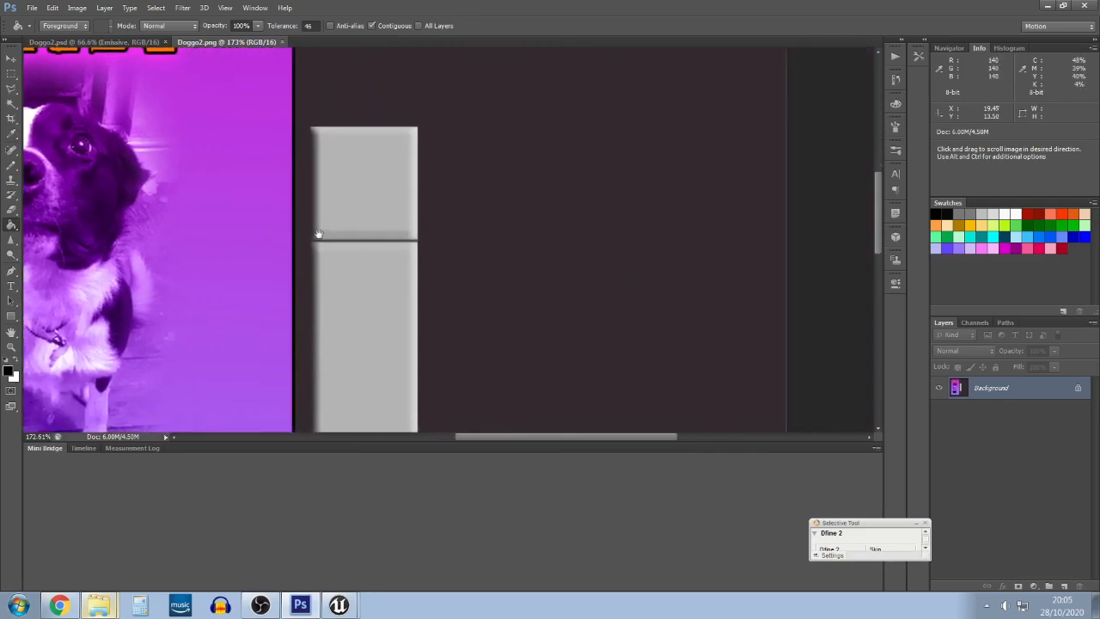
Examine the grey panel strip and the dark surroundings against the whole Doggo2.png artwork
scroll(502, 268, down, 4)
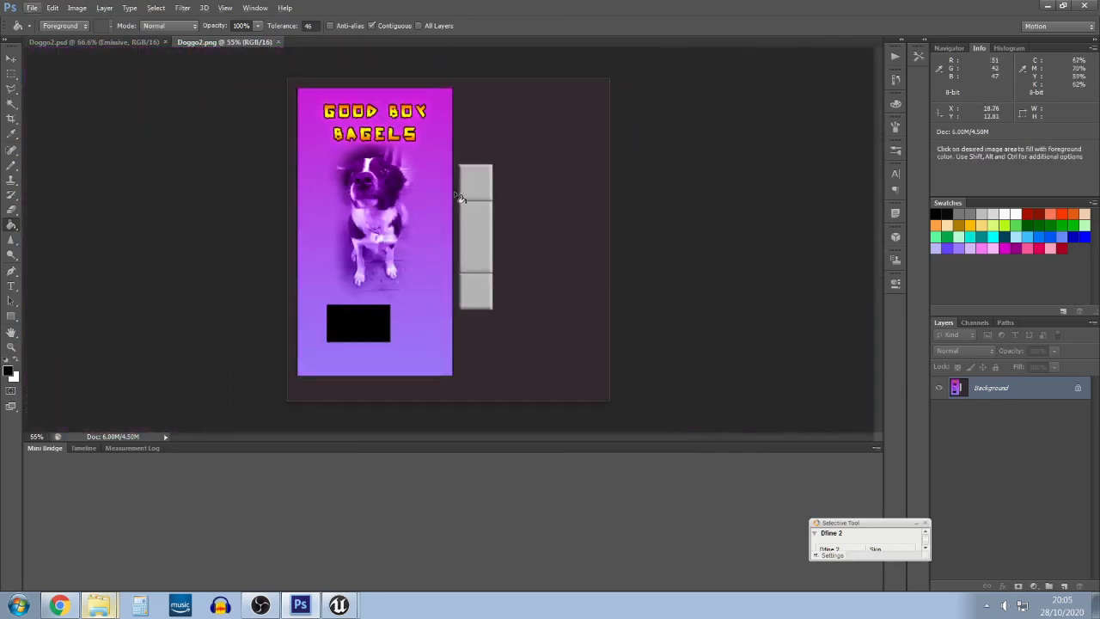
scroll(450, 192, up, 2)
scroll(447, 194, down, 3)
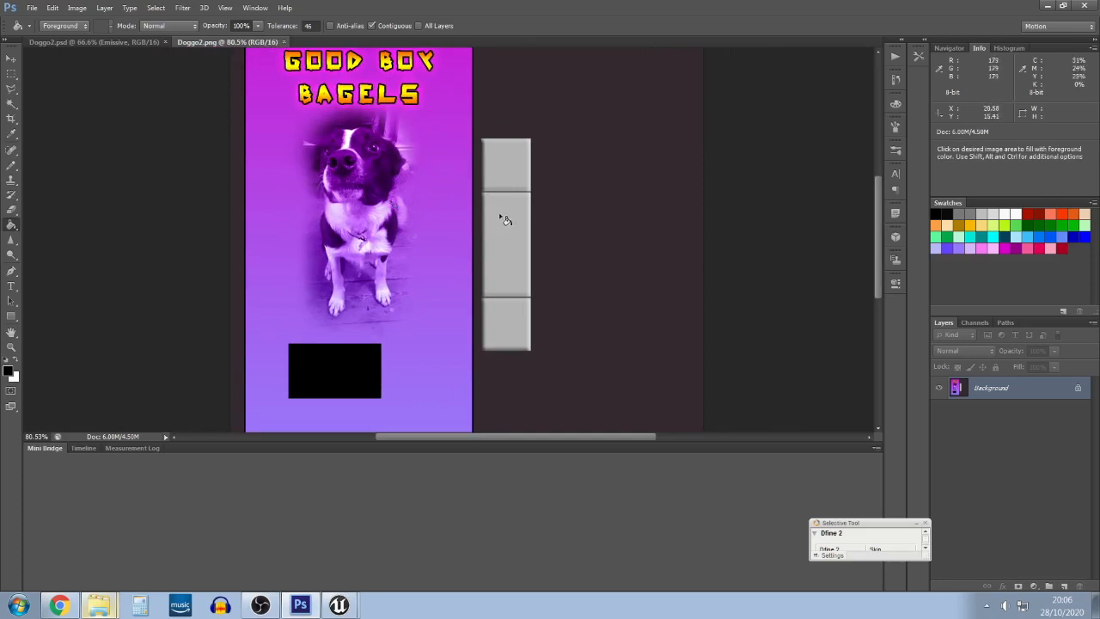
mouse_move(879, 225)
mouse_down()
mouse_move(879, 166)
mouse_move(885, 245)
mouse_move(896, 223)
mouse_up()
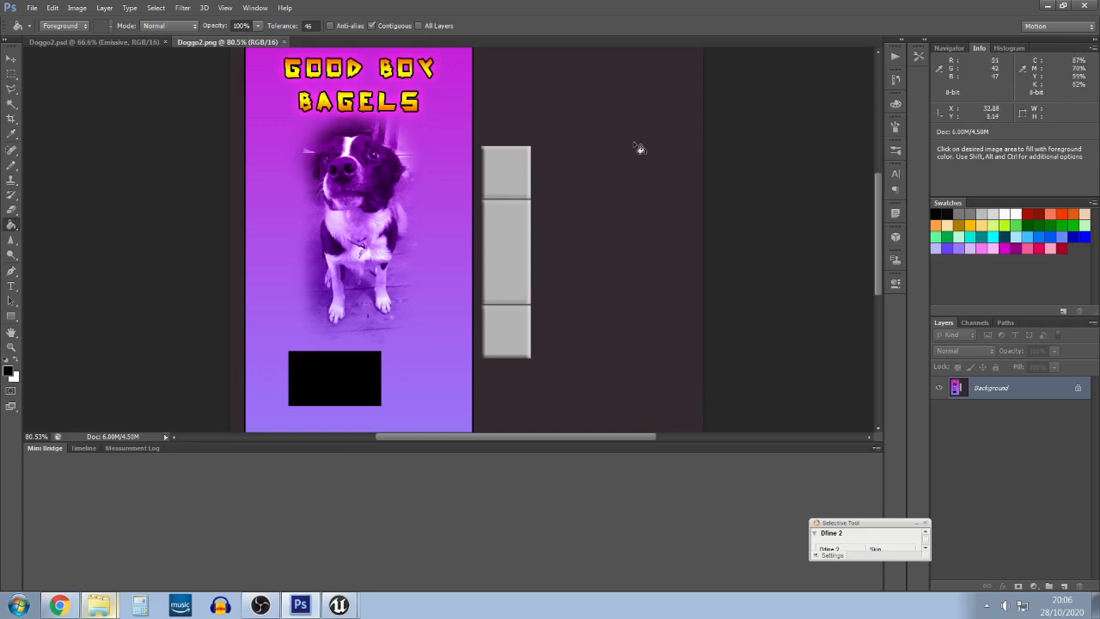
scroll(597, 192, down, 2)
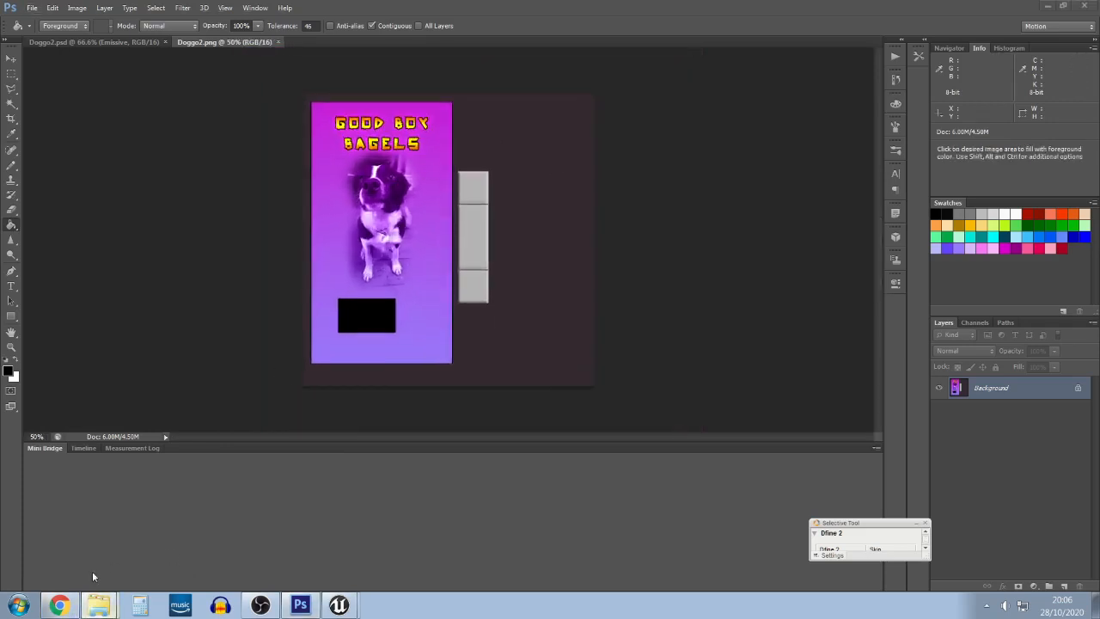
Place UVTemplateDoggo.png from the VendingMachine folder over the Doggo2.png artwork at its full canvas size and lock the new layer
click(98, 605)
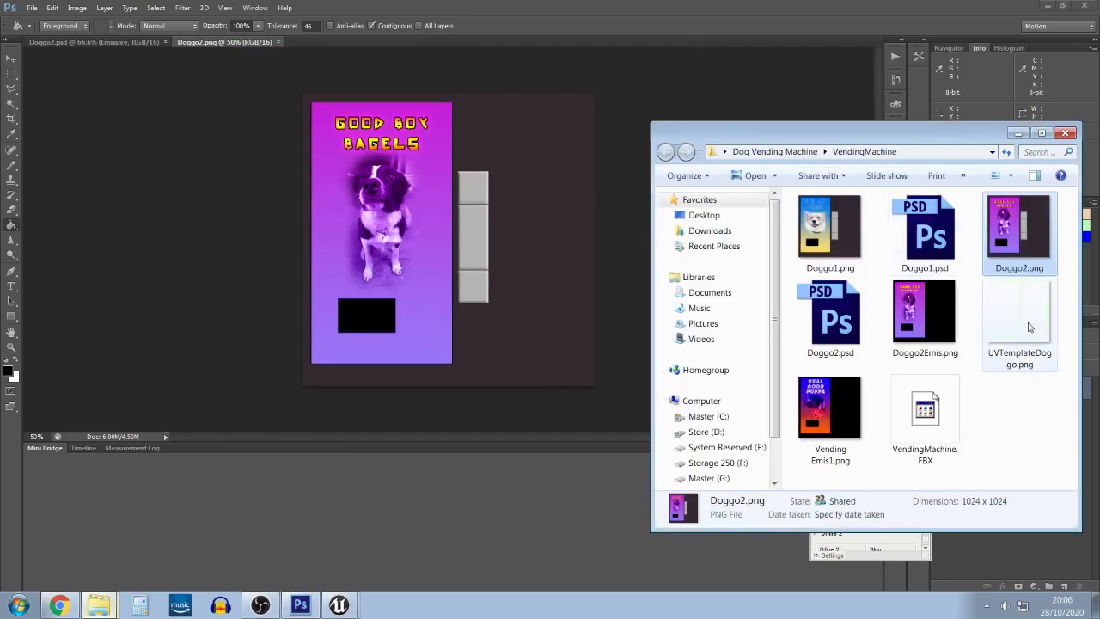
drag(1019, 318, 423, 237)
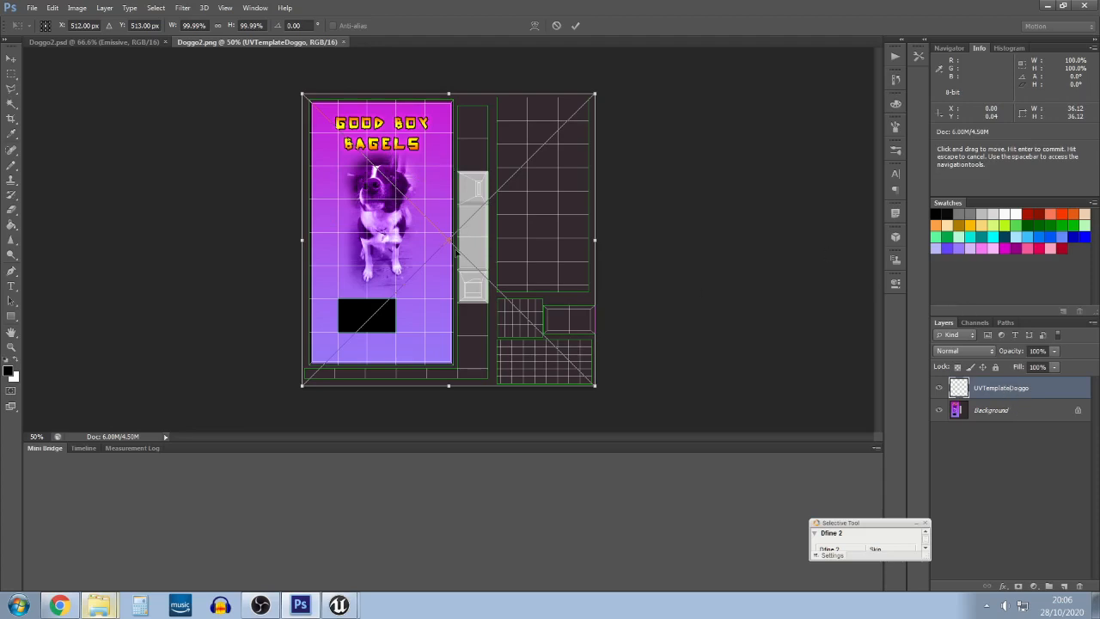
key(Return)
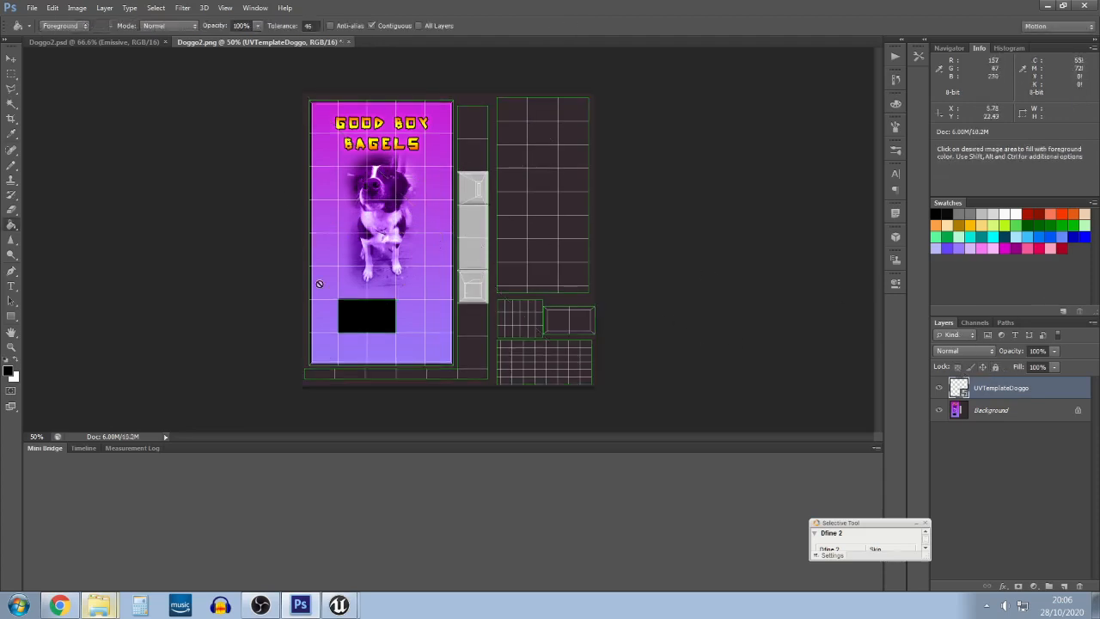
click(996, 367)
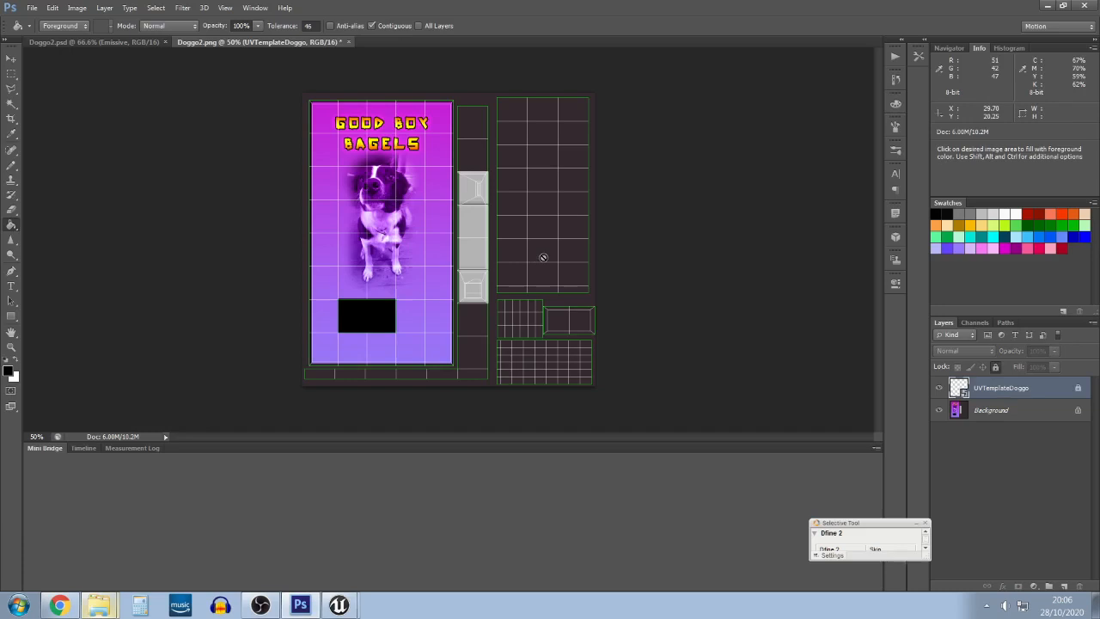
Add a new layer named Gradient between the Background and UVTemplateDoggo layers
click(1038, 414)
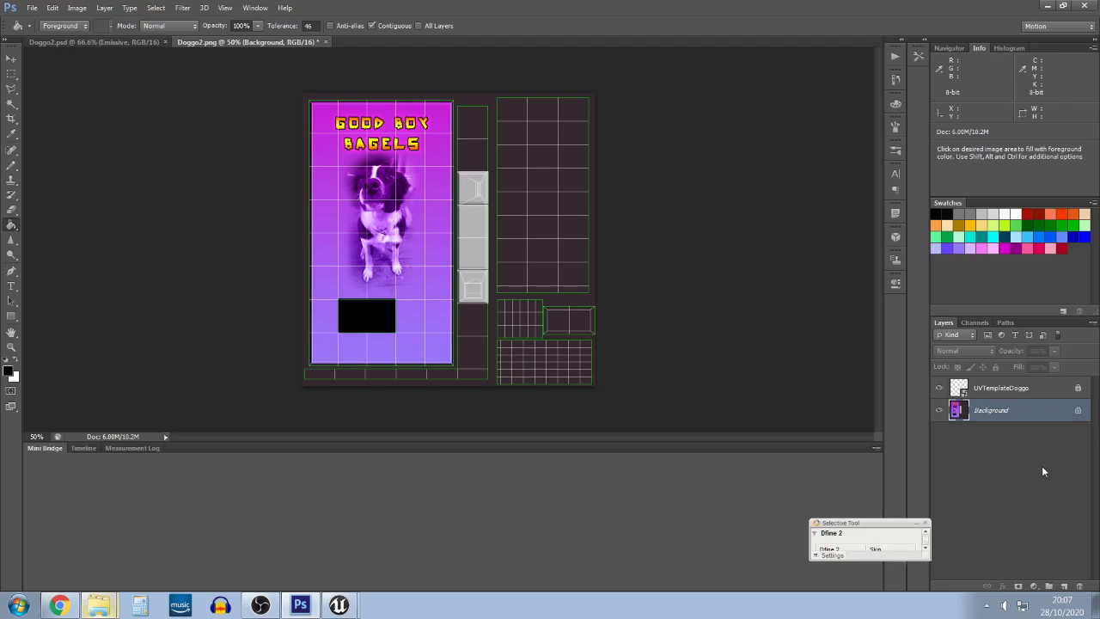
key(e)
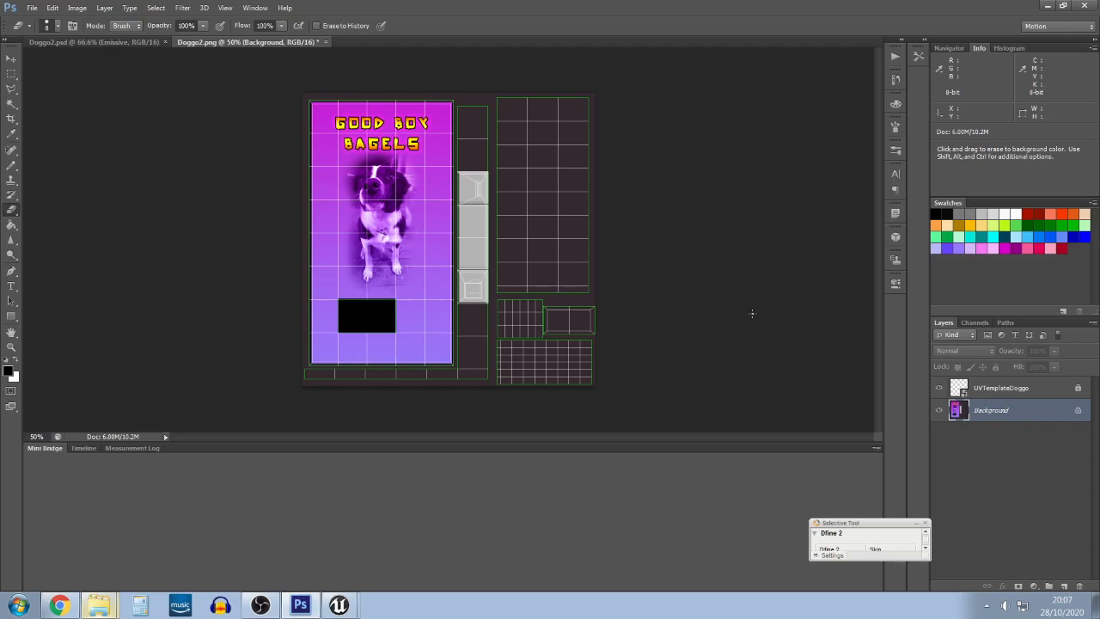
scroll(361, 190, up, 3)
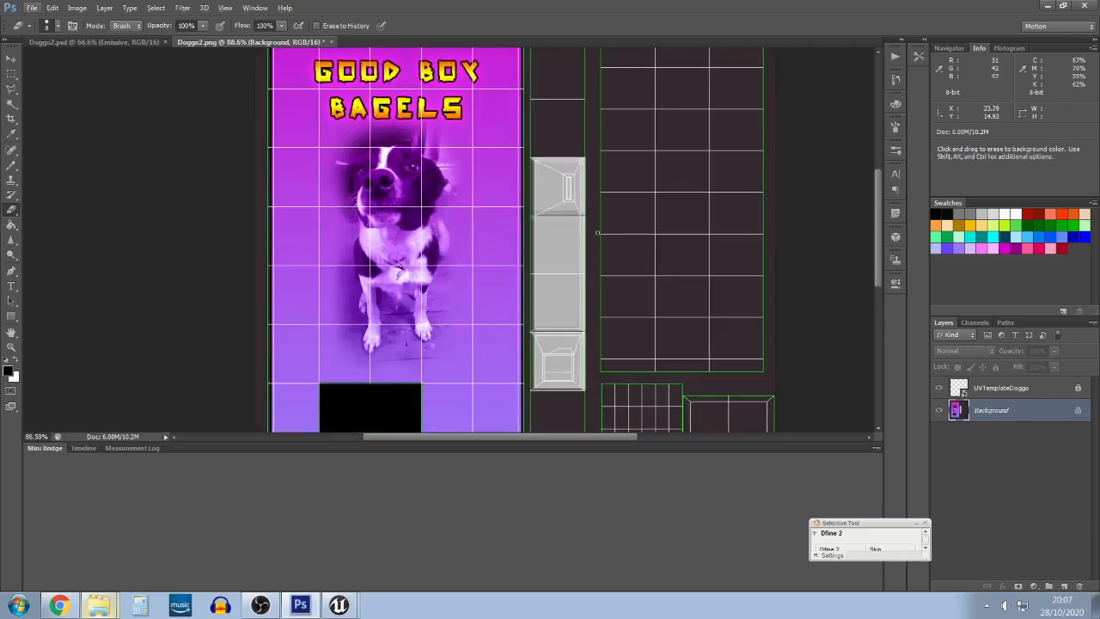
scroll(598, 232, down, 3)
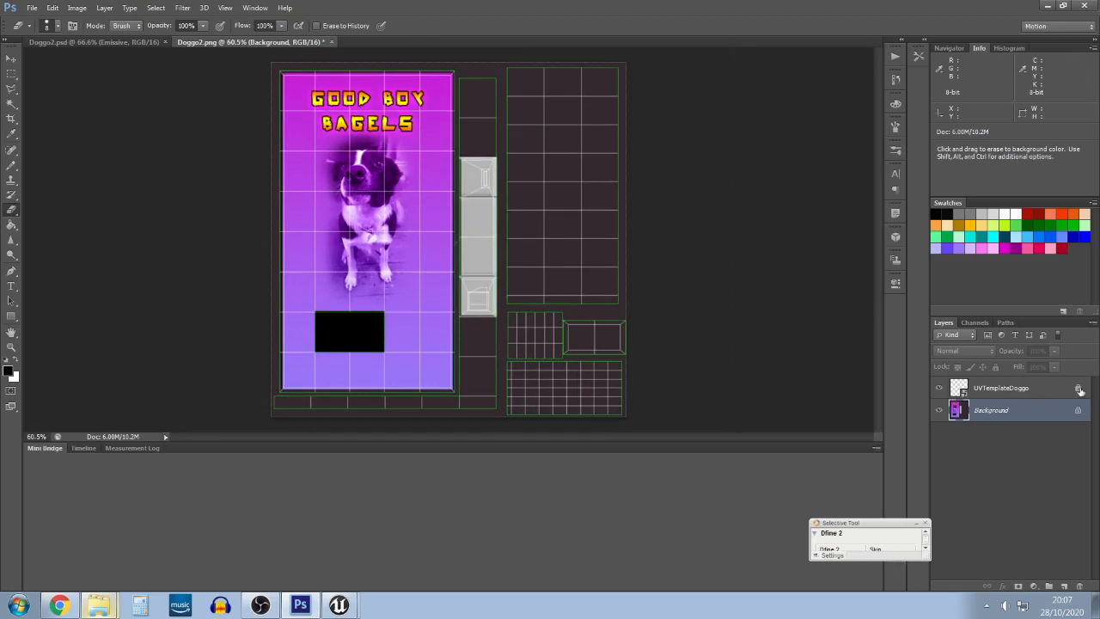
click(1063, 586)
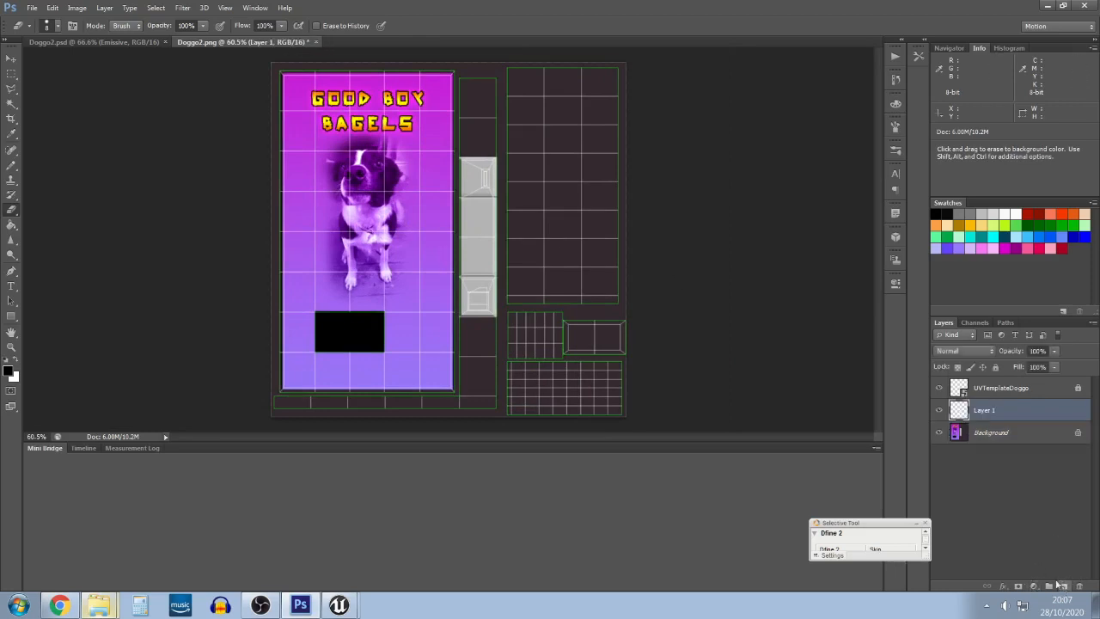
double_click(984, 411)
text(Gradient)
click(1004, 482)
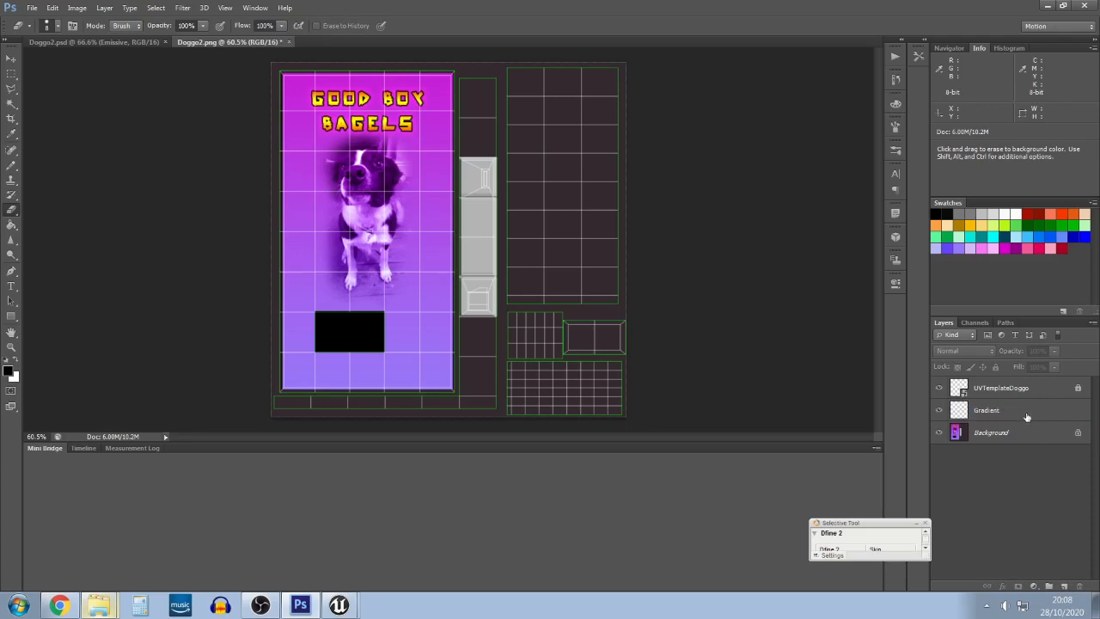
On the Gradient layer, make a rectangular selection around the dog artwork panel along its UV outline, about 17.5 by 32.3
click(1022, 413)
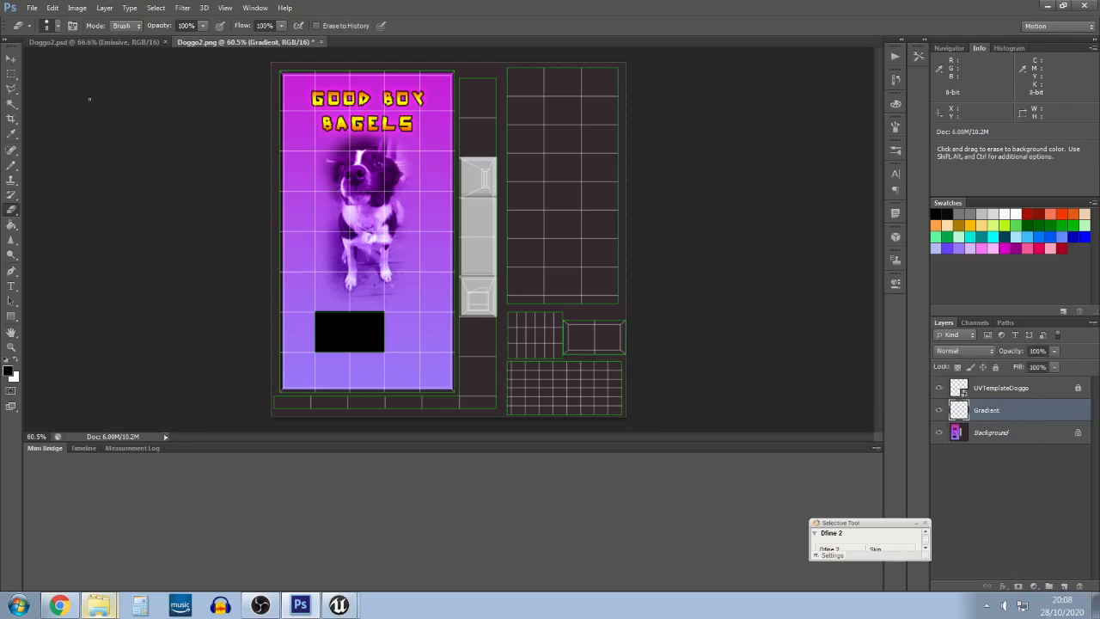
click(11, 75)
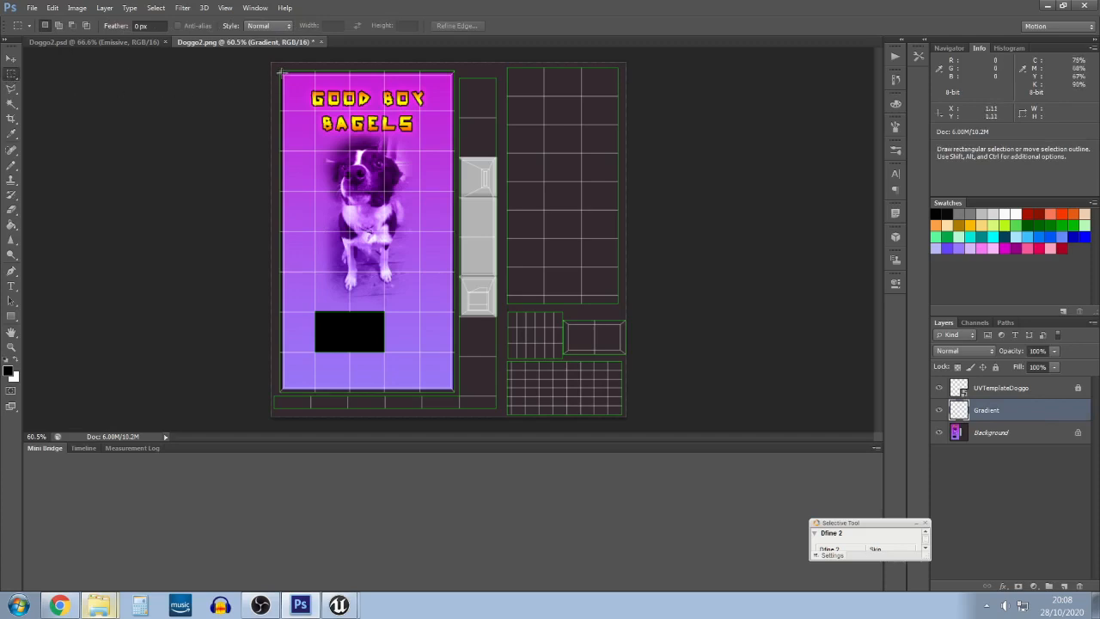
drag(279, 72, 453, 390)
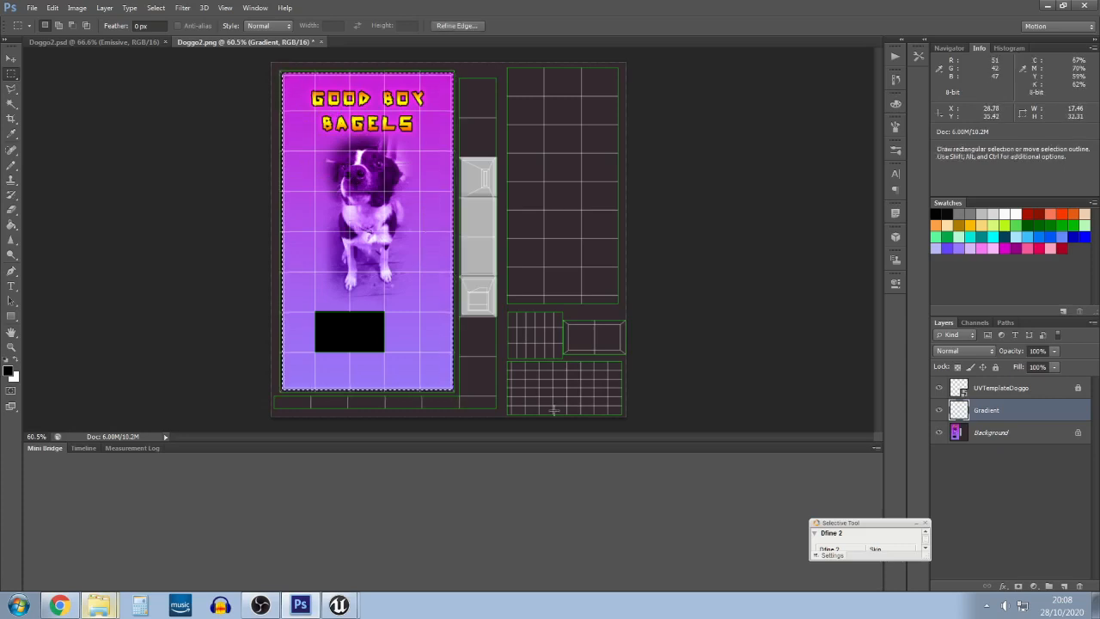
Fill the selected panel with a vertical linear gradient from teal to green, and redo it from pale mint down to green
click(11, 227)
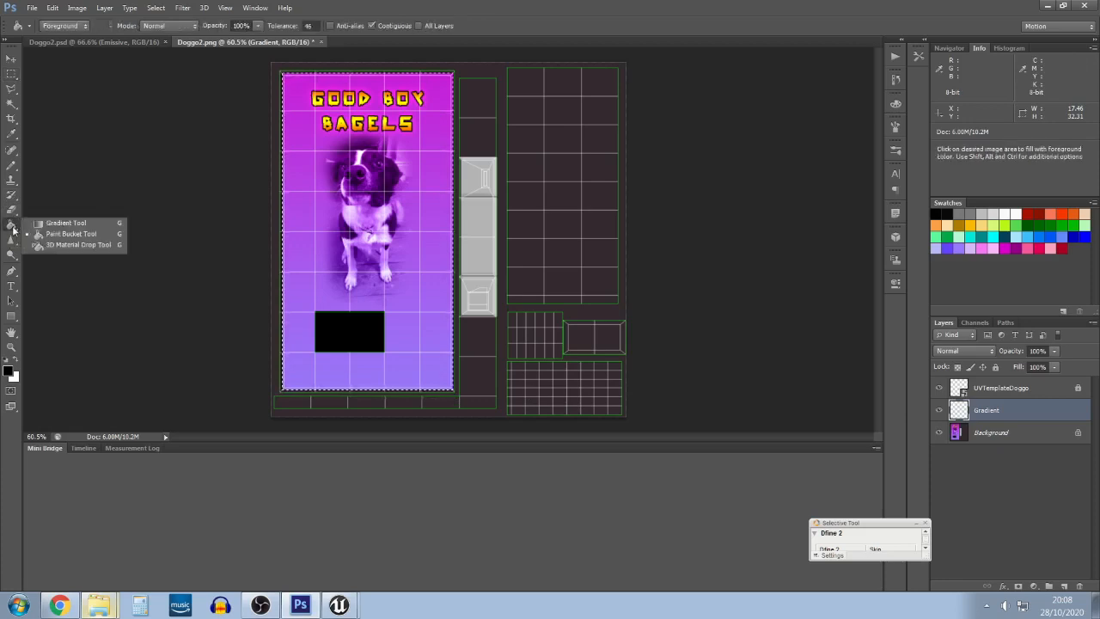
click(60, 225)
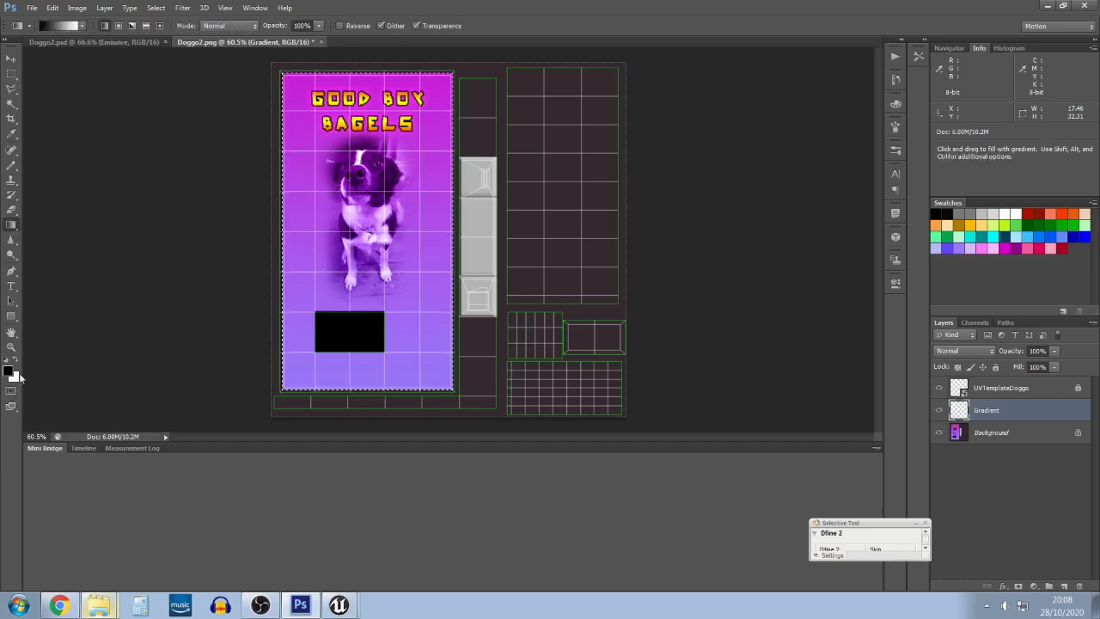
click(1063, 221)
key(x)
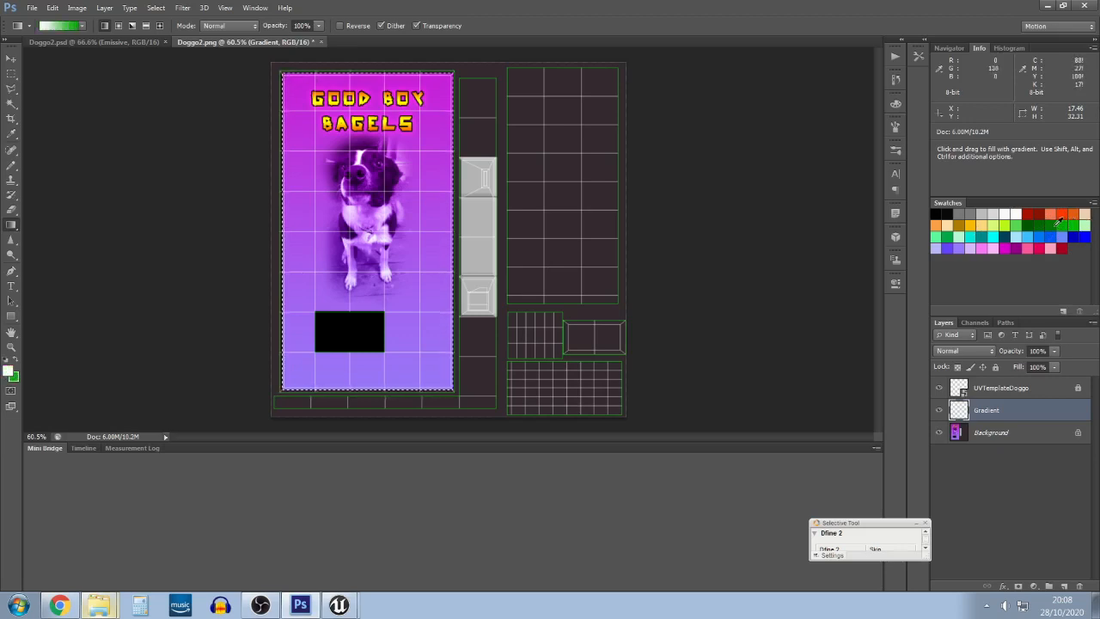
click(988, 234)
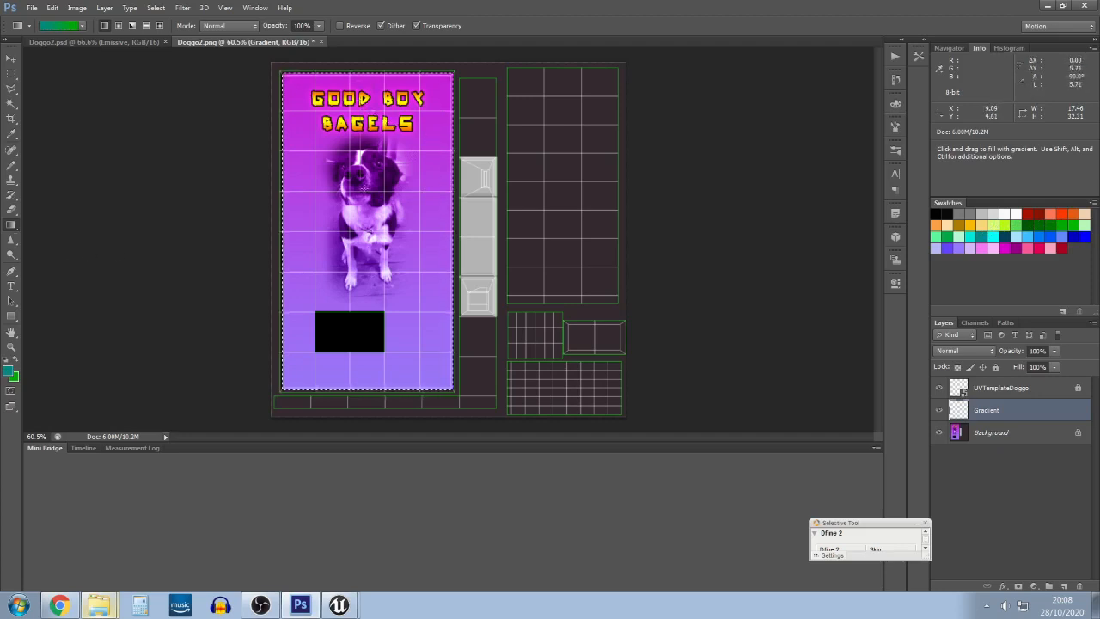
drag(384, 113, 361, 379)
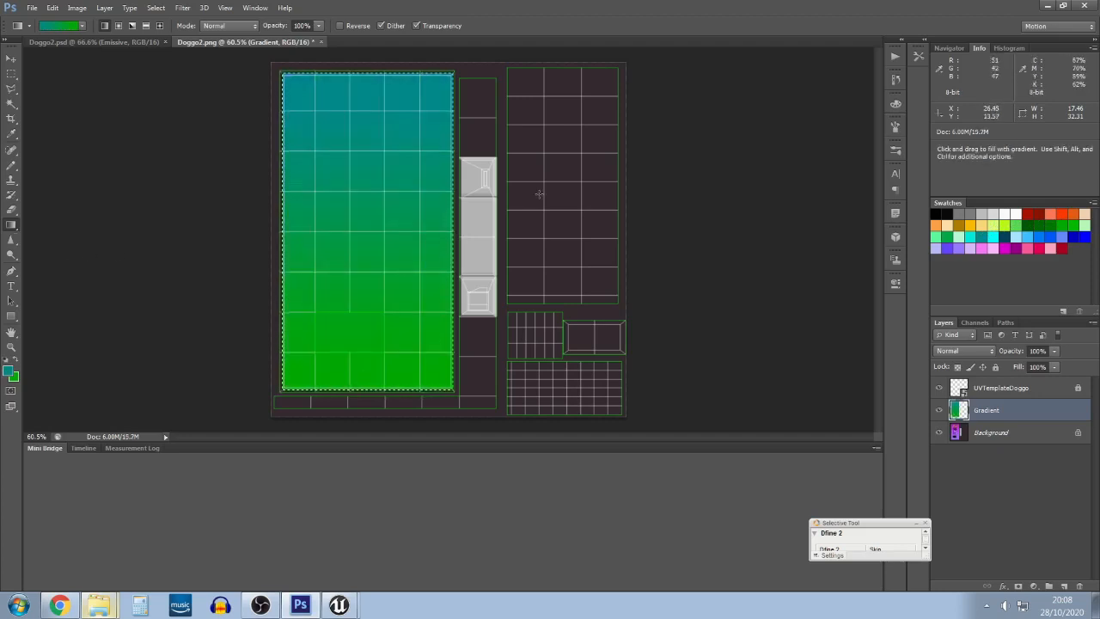
click(960, 234)
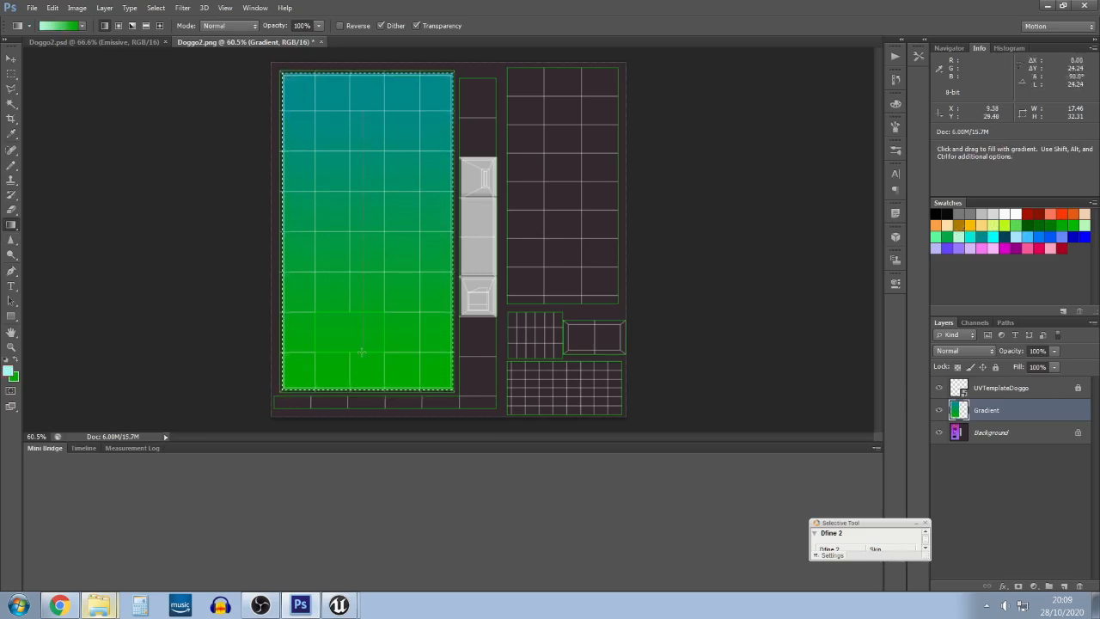
drag(364, 113, 365, 365)
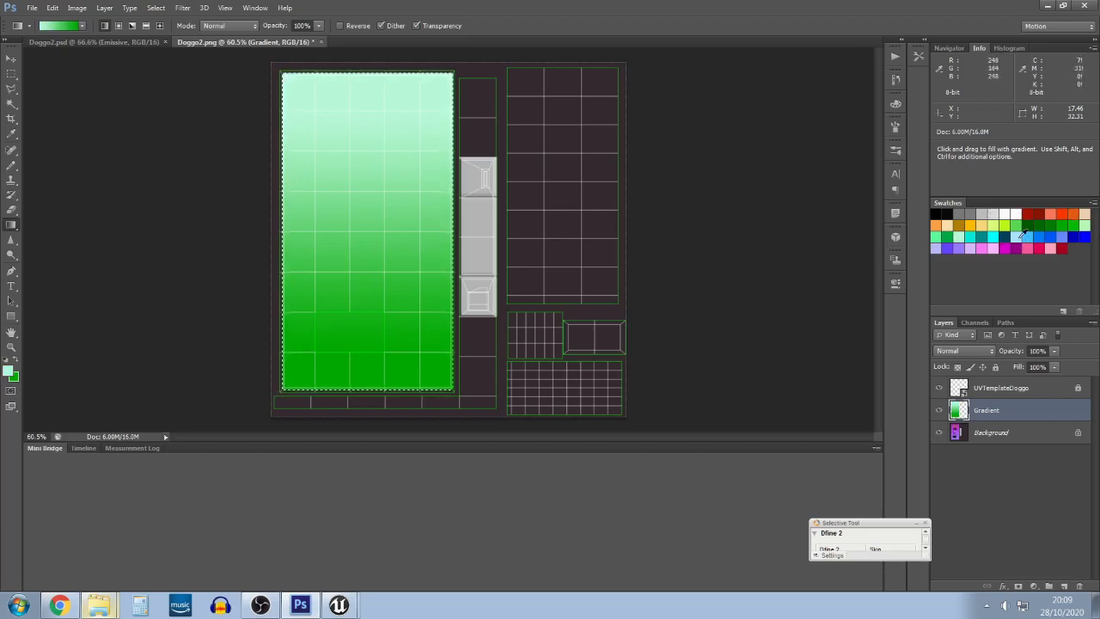
Refill the selected panel with a vertical gradient from ochre yellow down to dark red
click(1040, 214)
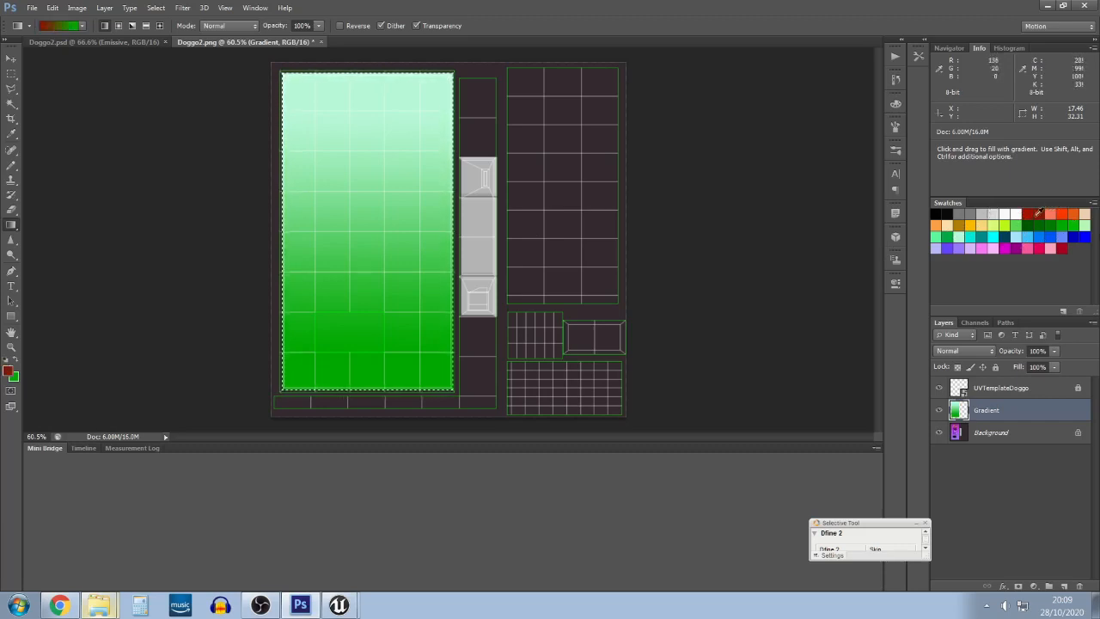
key(x)
click(959, 226)
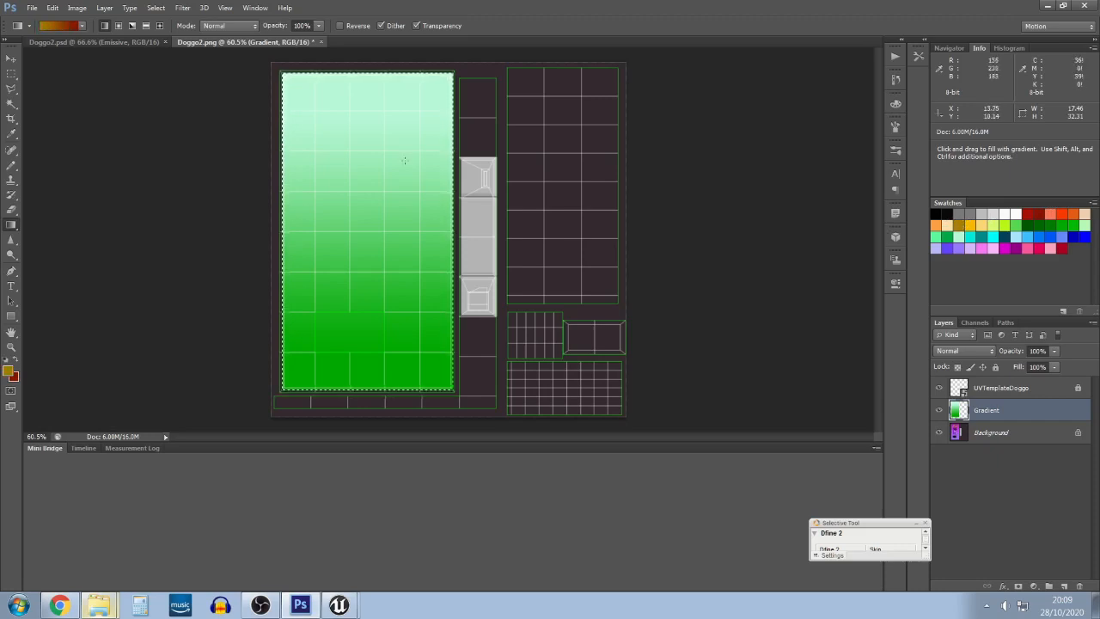
drag(363, 146, 345, 389)
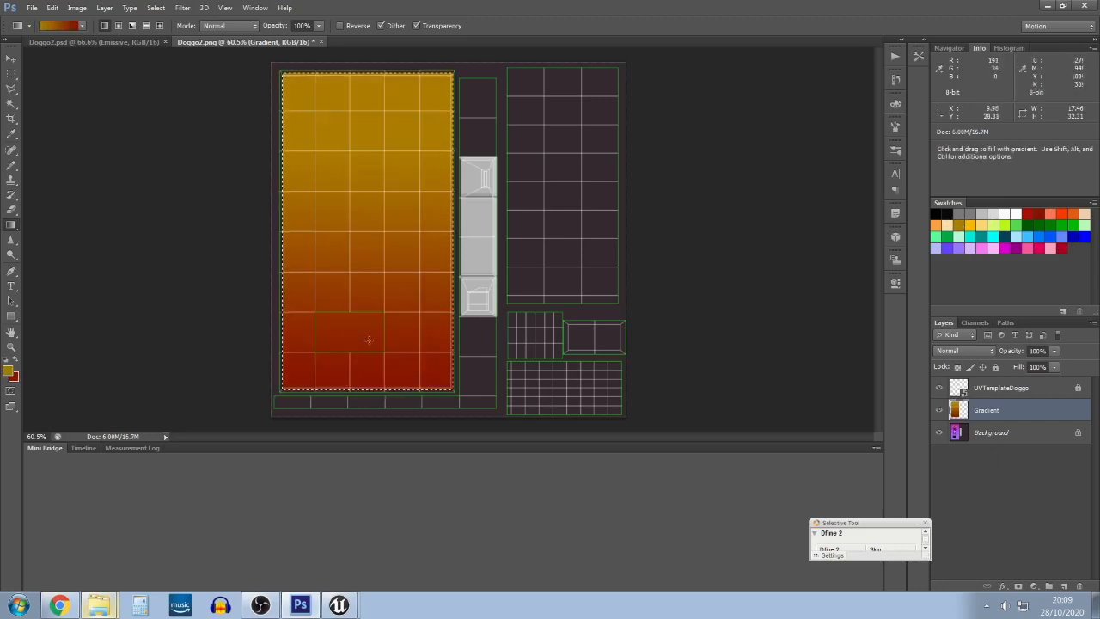
Swap the foreground and background colors and try a long vertical gradient from dark red down to ochre, ending beyond the panel's lower edge
scroll(355, 187, up, 1)
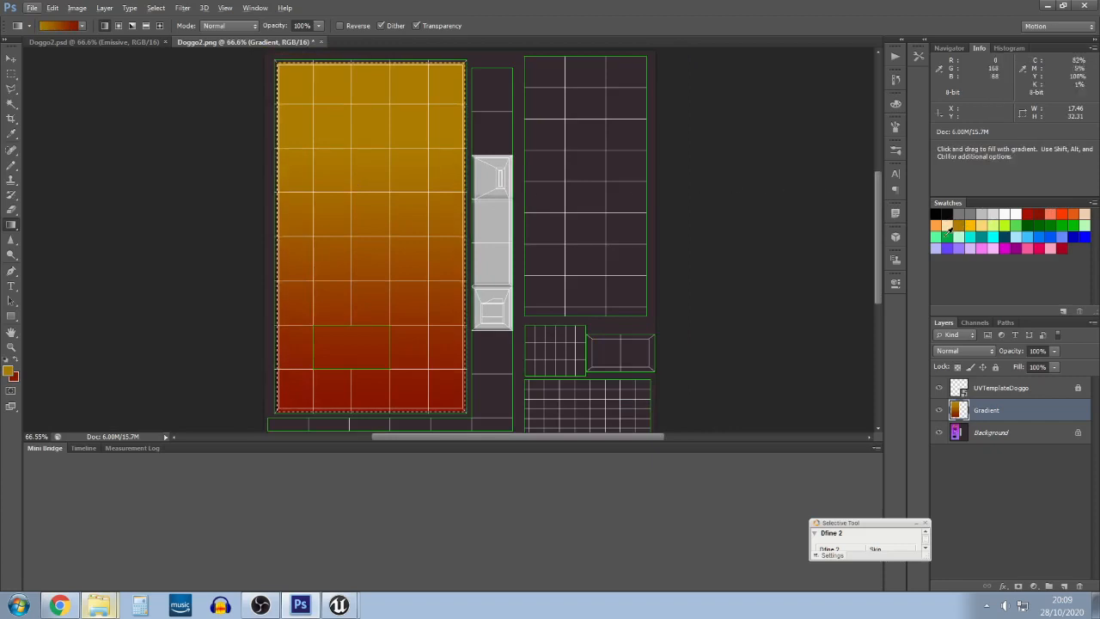
click(16, 362)
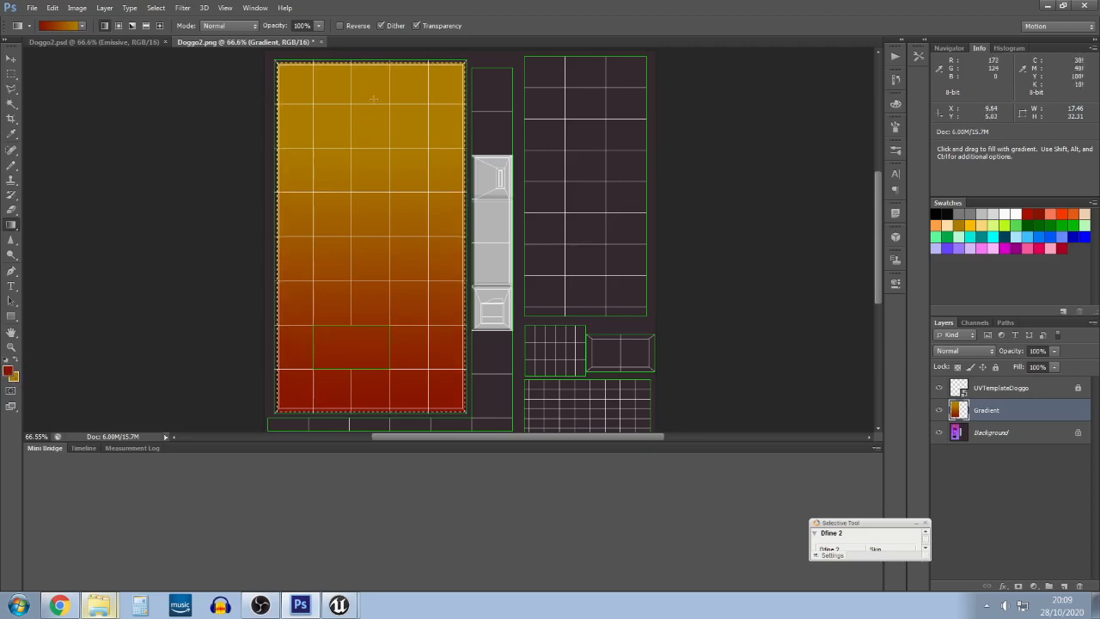
drag(374, 99, 382, 449)
key(space)
drag(405, 143, 356, 209)
key(space)
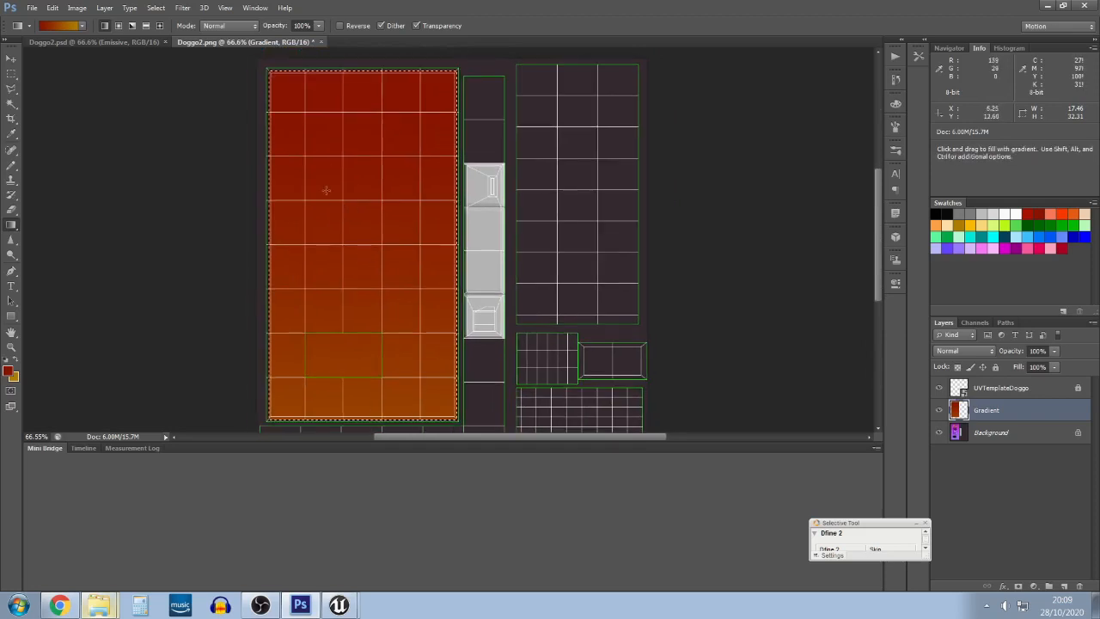
Try dark red to ochre gradients with other lengths and 45-degree constrained directions, and undo back to the ochre-to-red fill
drag(359, 141, 353, 345)
drag(299, 310, 545, 252)
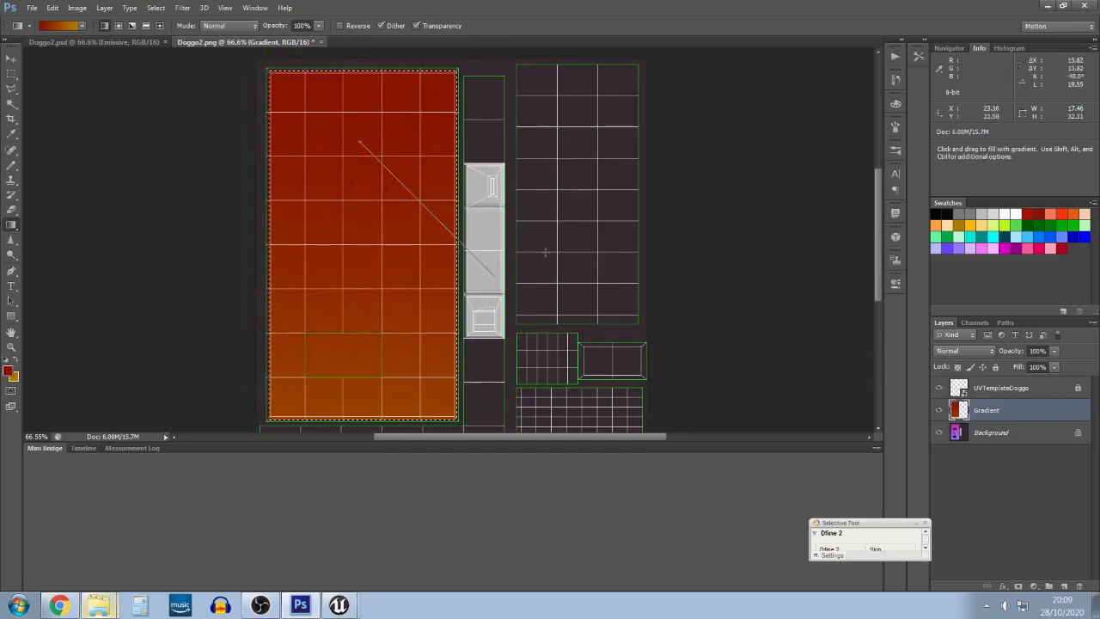
drag(266, 156, 350, 169)
key(ctrl+z)
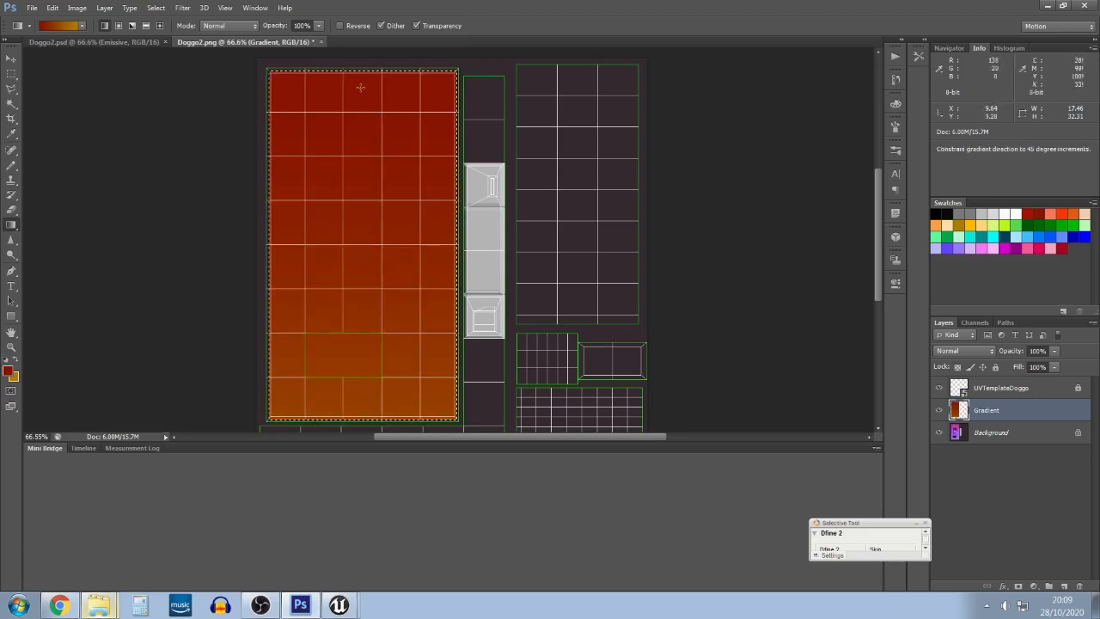
drag(360, 87, 362, 368)
drag(364, 94, 368, 206)
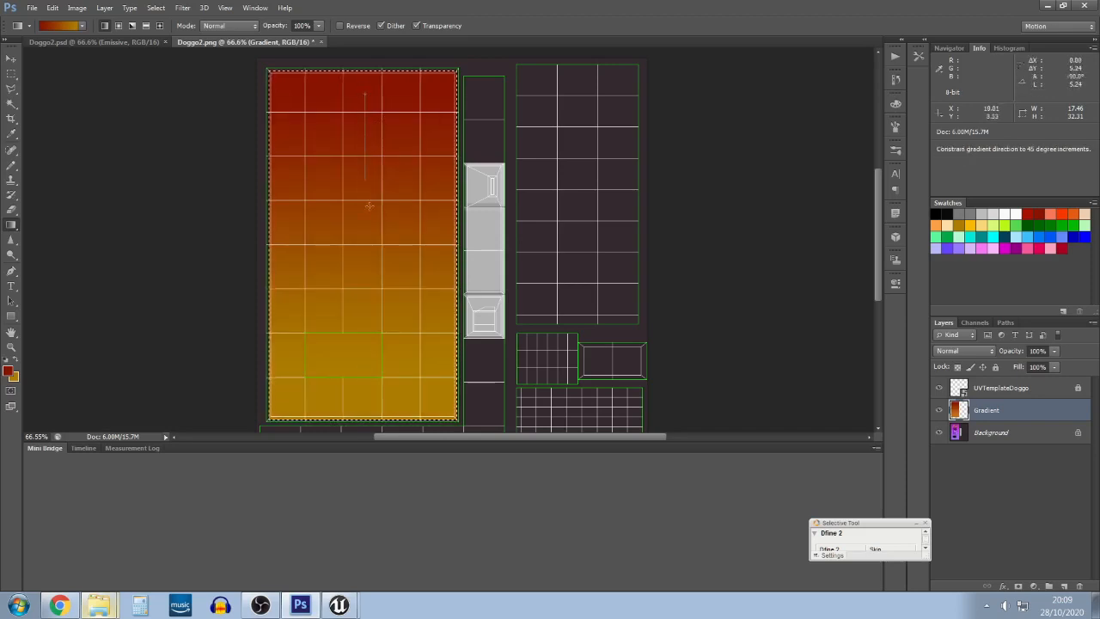
drag(364, 404, 363, 406)
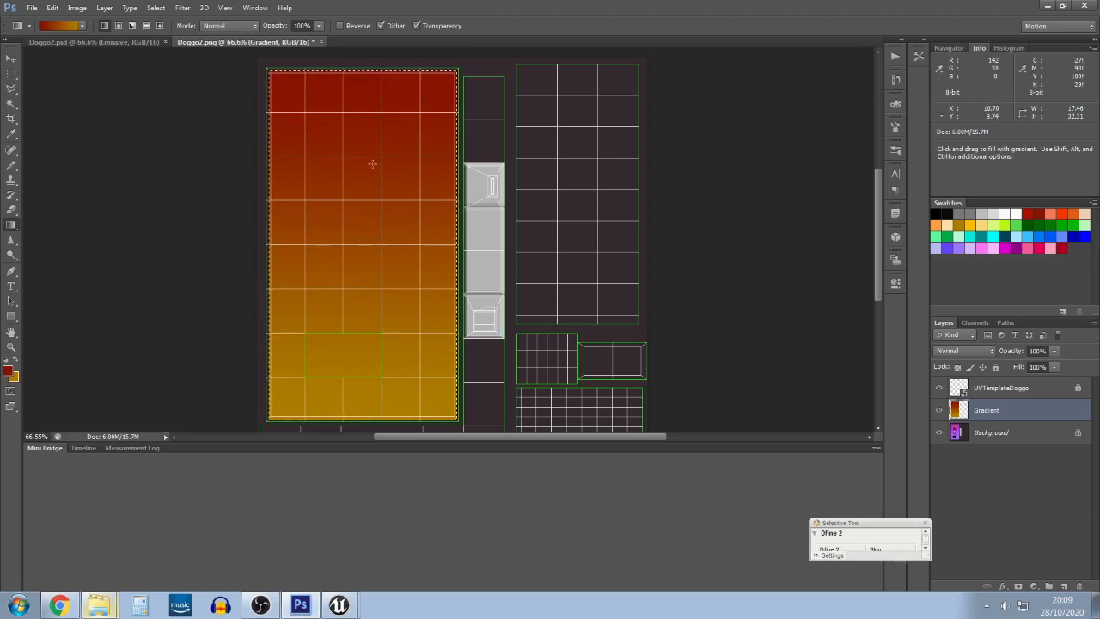
key(ctrl+z)
key(ctrl+z)
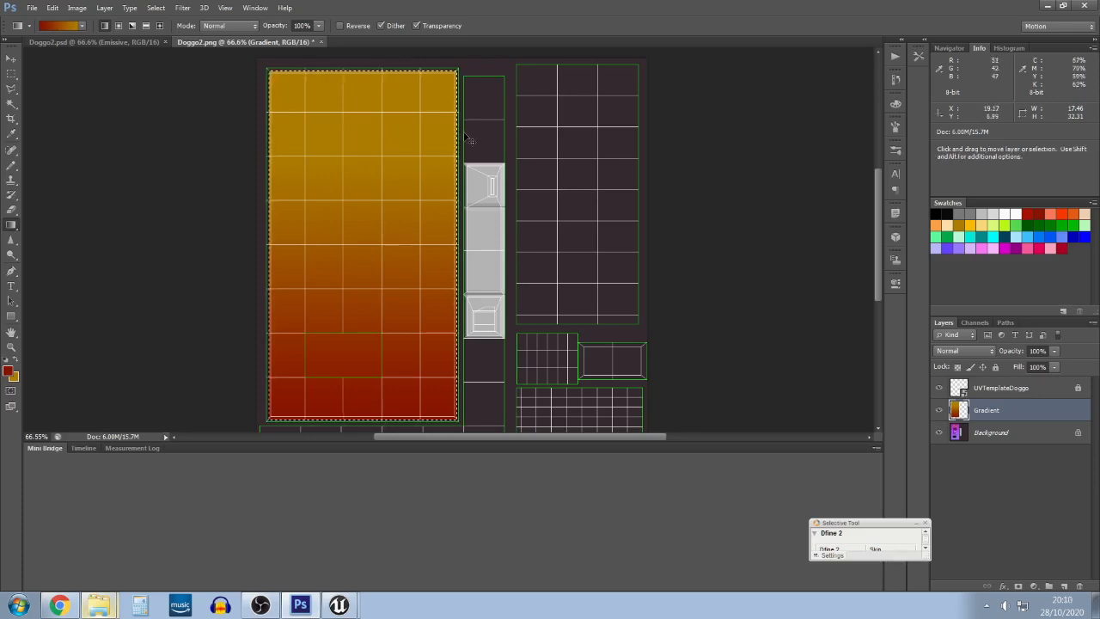
Undo back to the mint-to-green fill, then refill the panel with a vertical gradient from dark red down to ochre and clear the selection
key(ctrl+z)
key(ctrl+z)
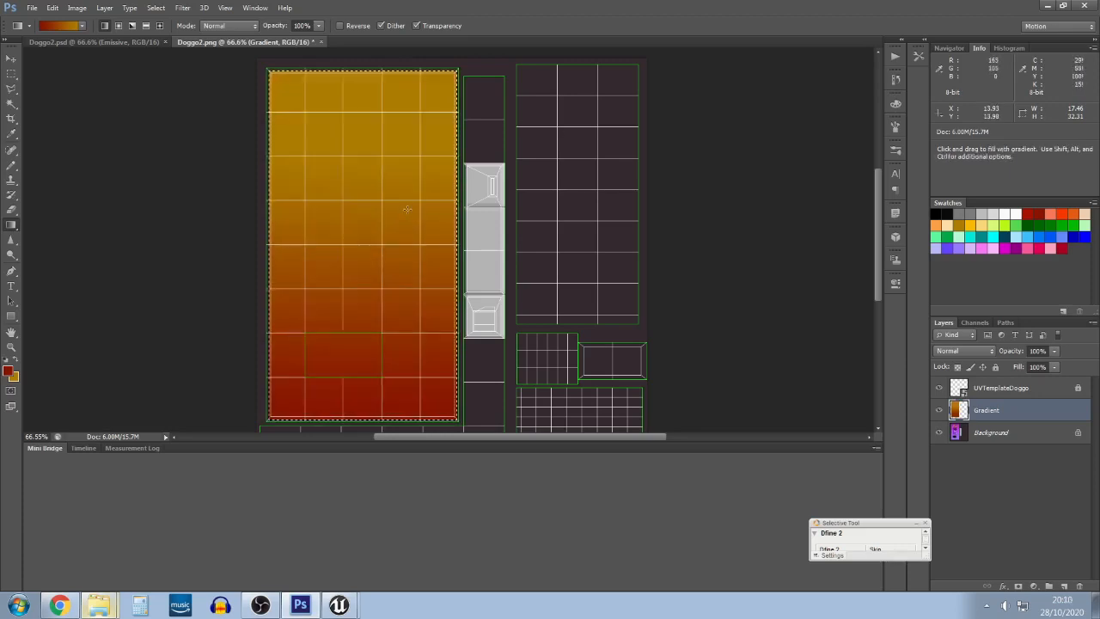
key(ctrl)
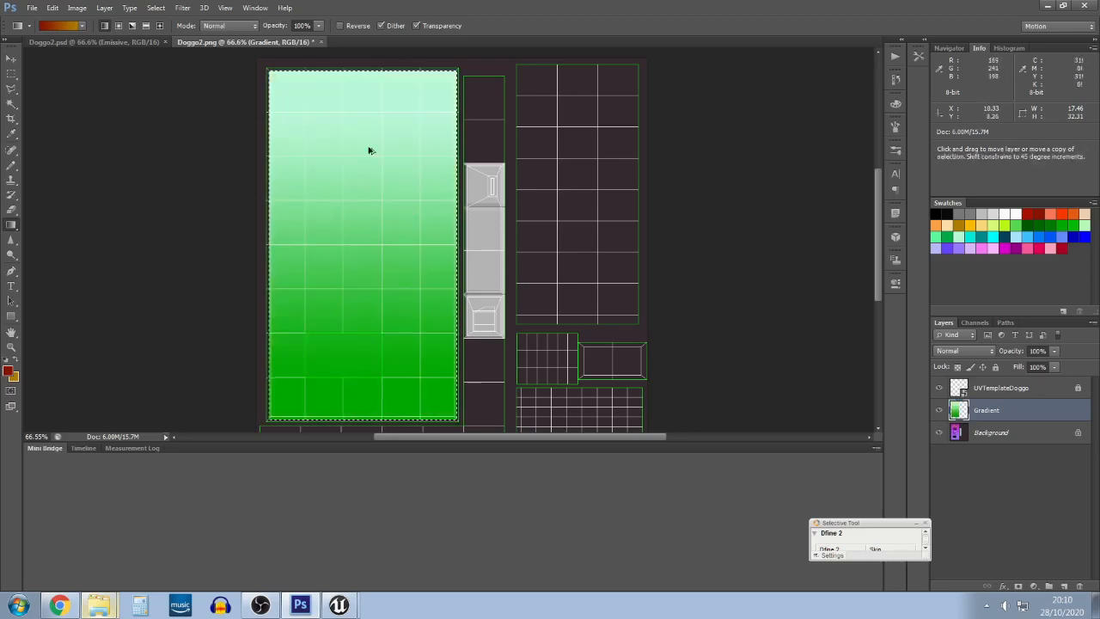
drag(360, 114, 368, 396)
key(space)
mouse_move(413, 202)
mouse_down()
mouse_move(415, 236)
mouse_move(433, 230)
mouse_move(421, 219)
mouse_up()
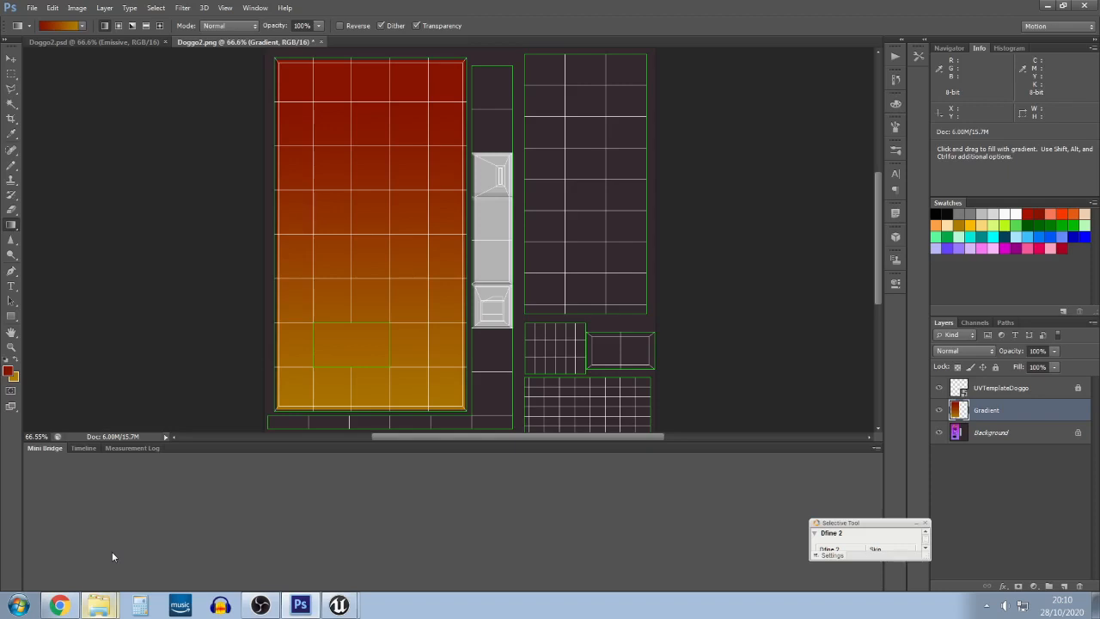
Bring IMG_4446.JPG from the Doggo Pictures folder into Doggo2.png and position the dog over the large gradient panel
click(99, 605)
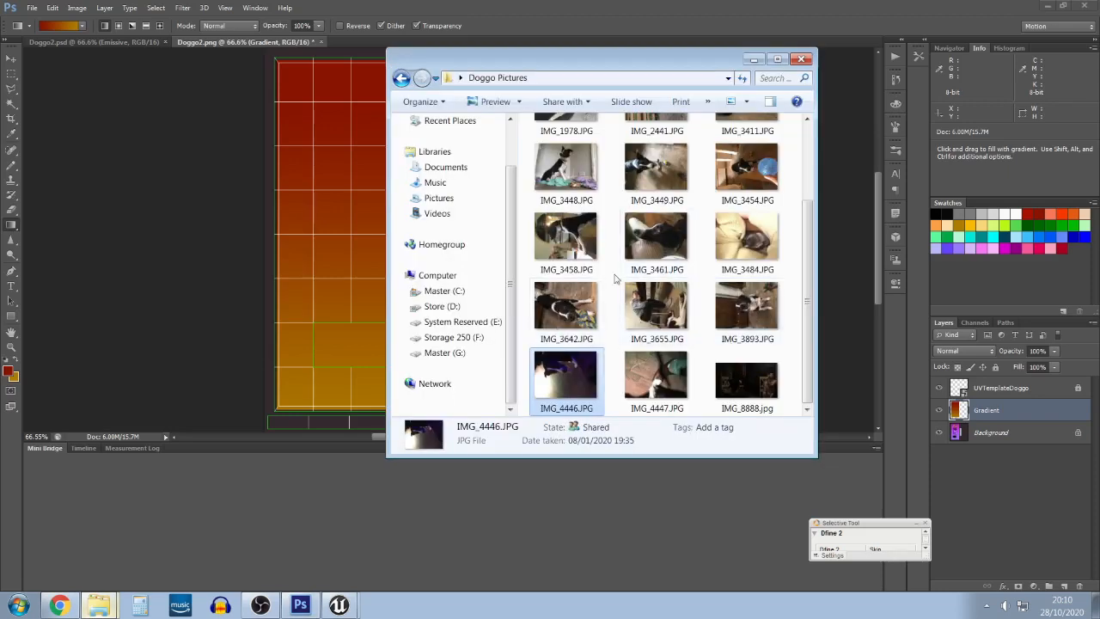
drag(559, 391, 343, 284)
drag(336, 235, 336, 235)
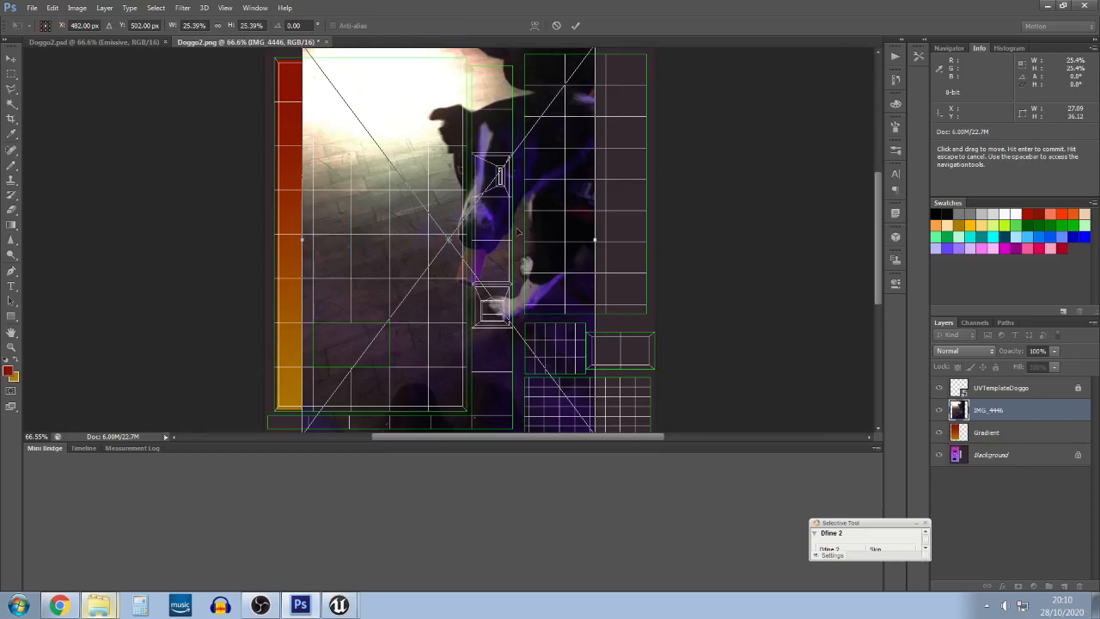
drag(542, 231, 432, 230)
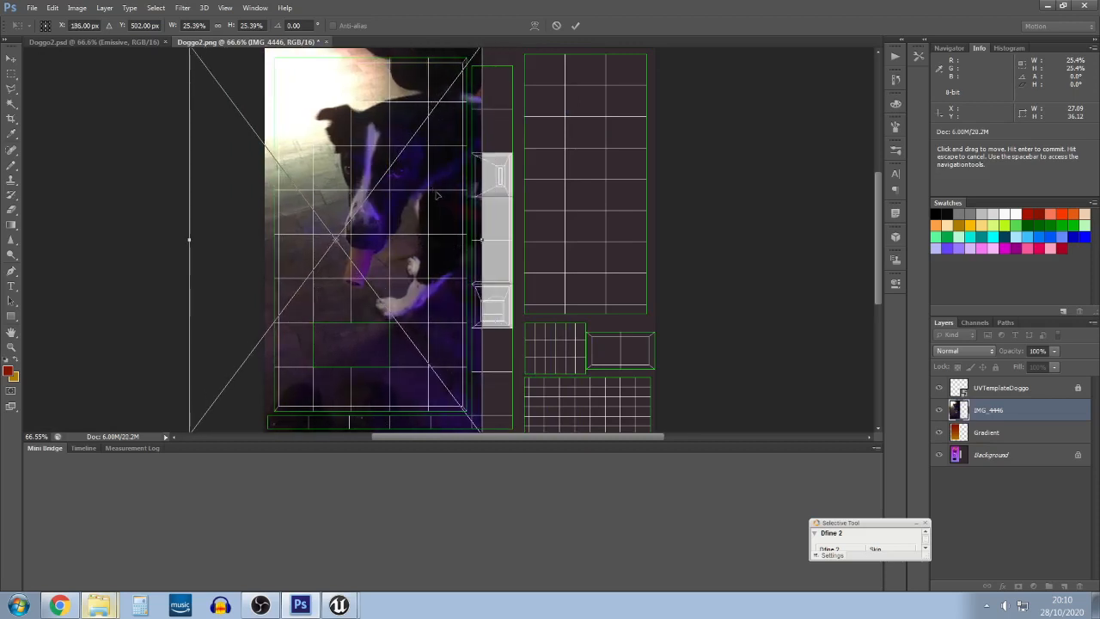
drag(411, 222, 400, 223)
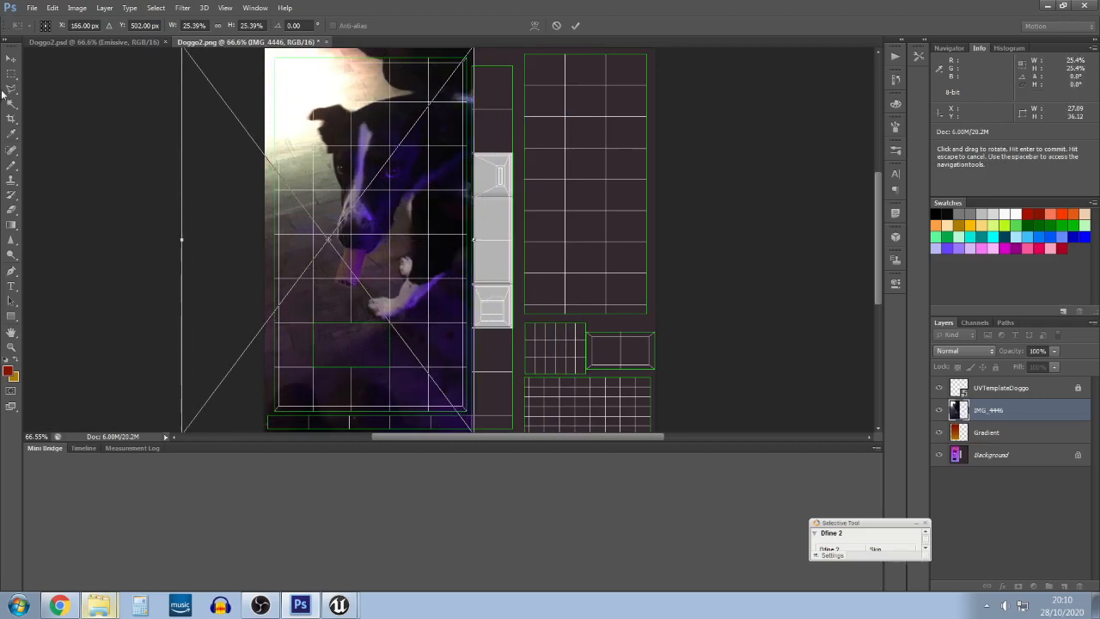
Shift the dog photo slightly to about X 154 px, Y 516 px and commit its placement
click(13, 65)
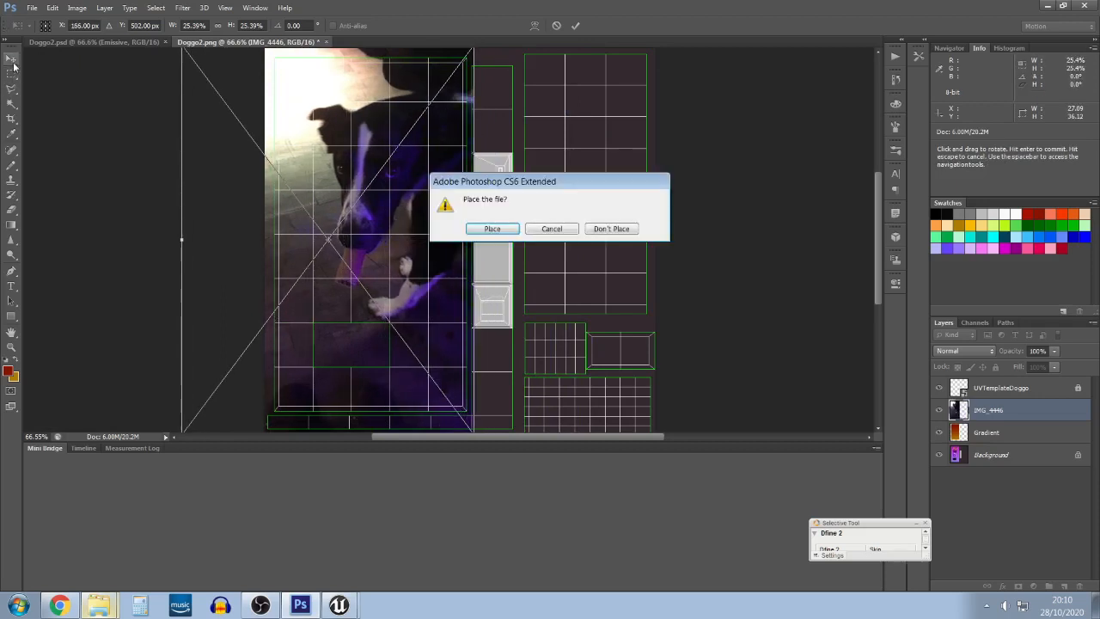
click(554, 230)
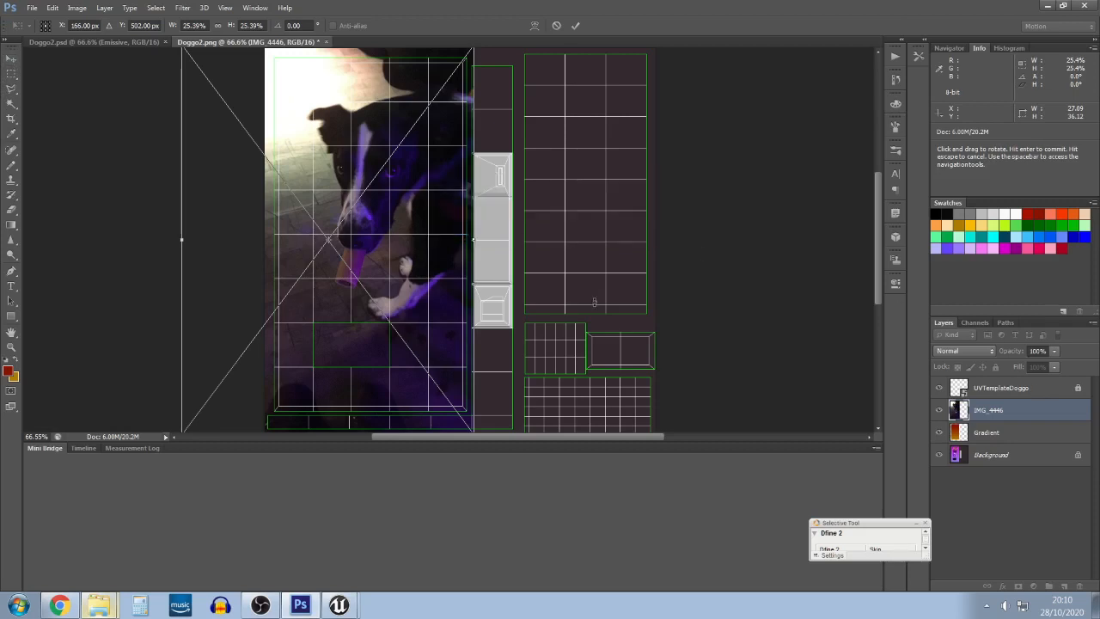
mouse_move(419, 194)
mouse_down()
mouse_move(411, 185)
mouse_move(419, 209)
mouse_move(421, 199)
mouse_move(409, 203)
mouse_move(422, 197)
mouse_move(414, 207)
mouse_move(407, 190)
mouse_up()
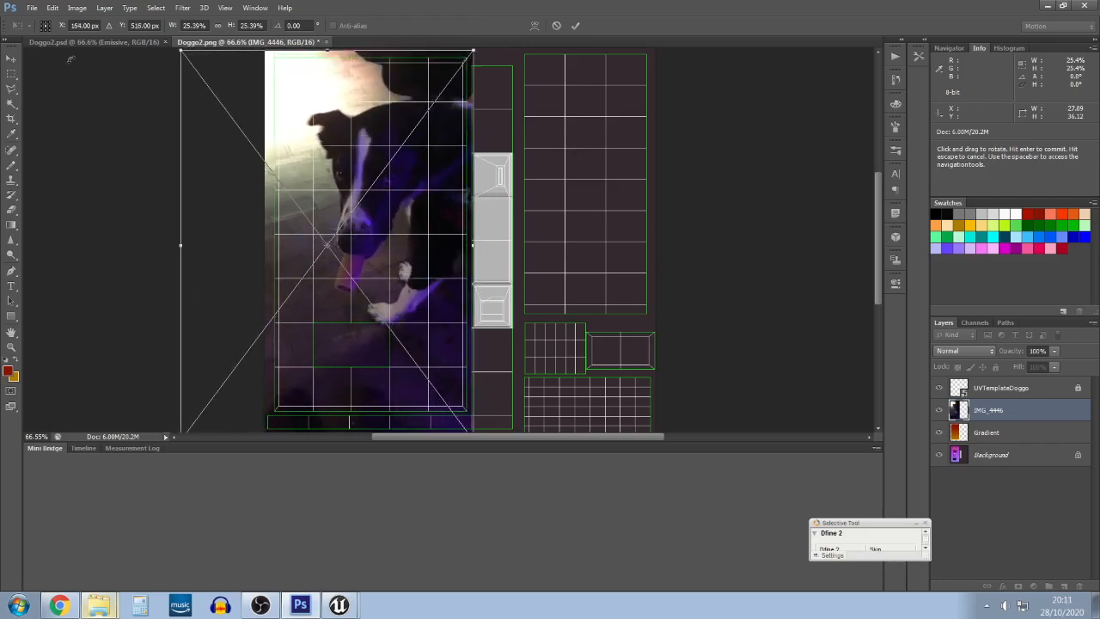
click(12, 60)
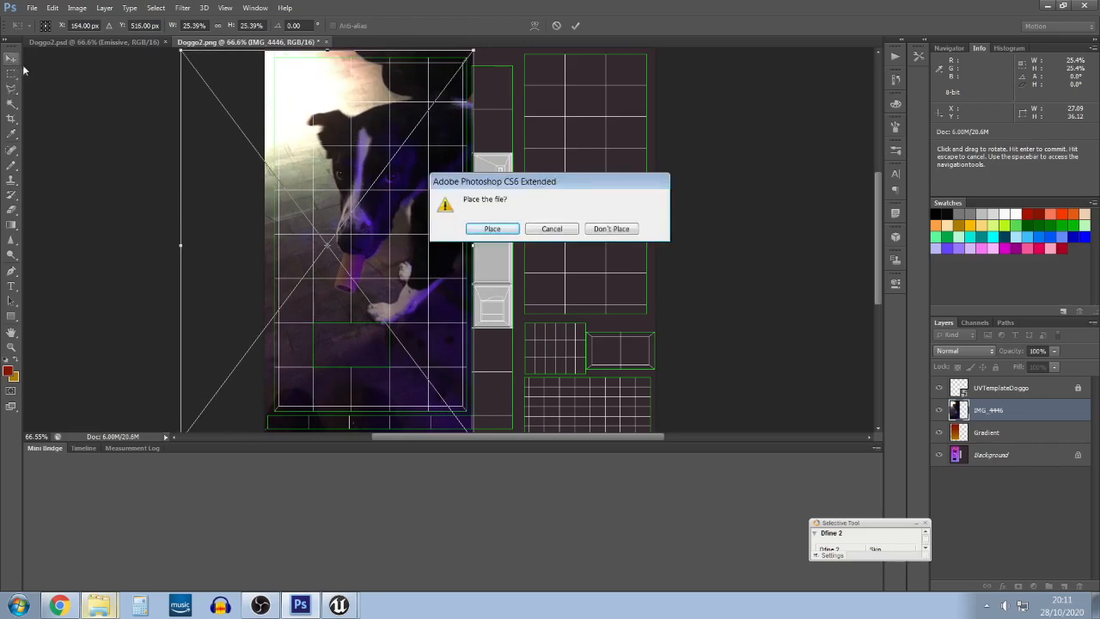
click(492, 228)
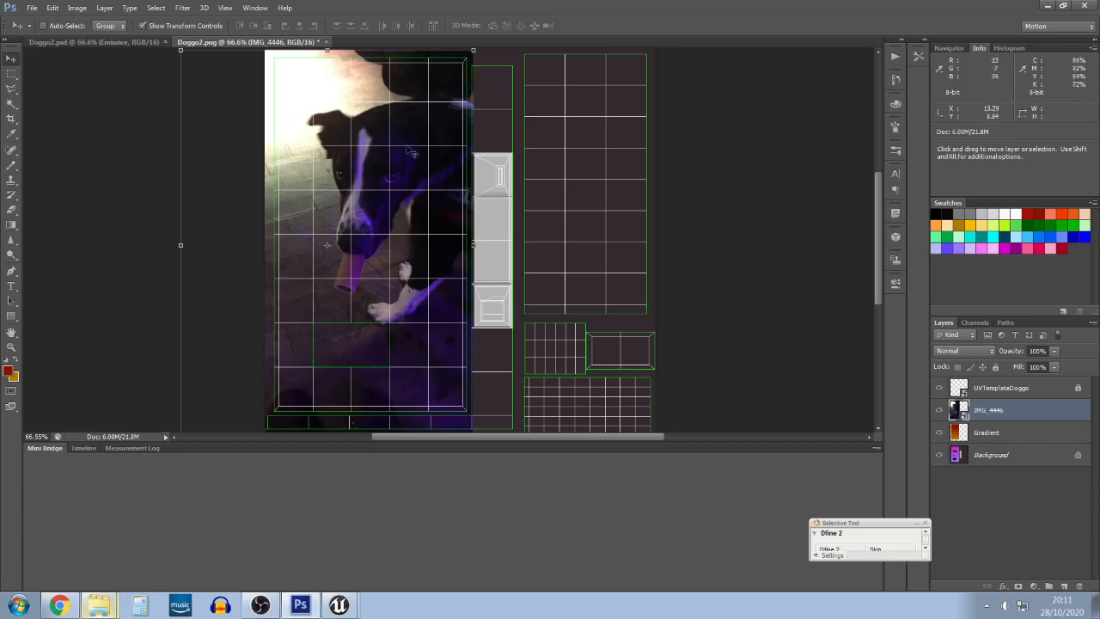
Scale the placed dog photo down to about 21.3%, reposition it within the large panel and apply the transform
scroll(414, 129, up, 1)
scroll(411, 138, down, 2)
mouse_move(406, 183)
mouse_down()
mouse_move(419, 209)
mouse_move(411, 205)
mouse_up()
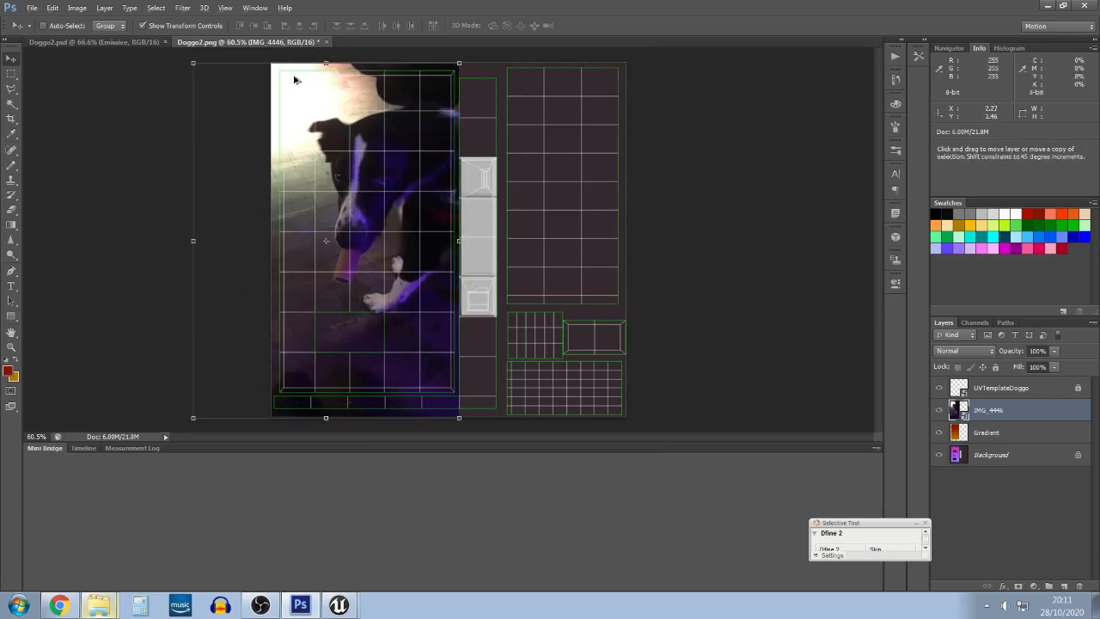
scroll(295, 78, up, 1)
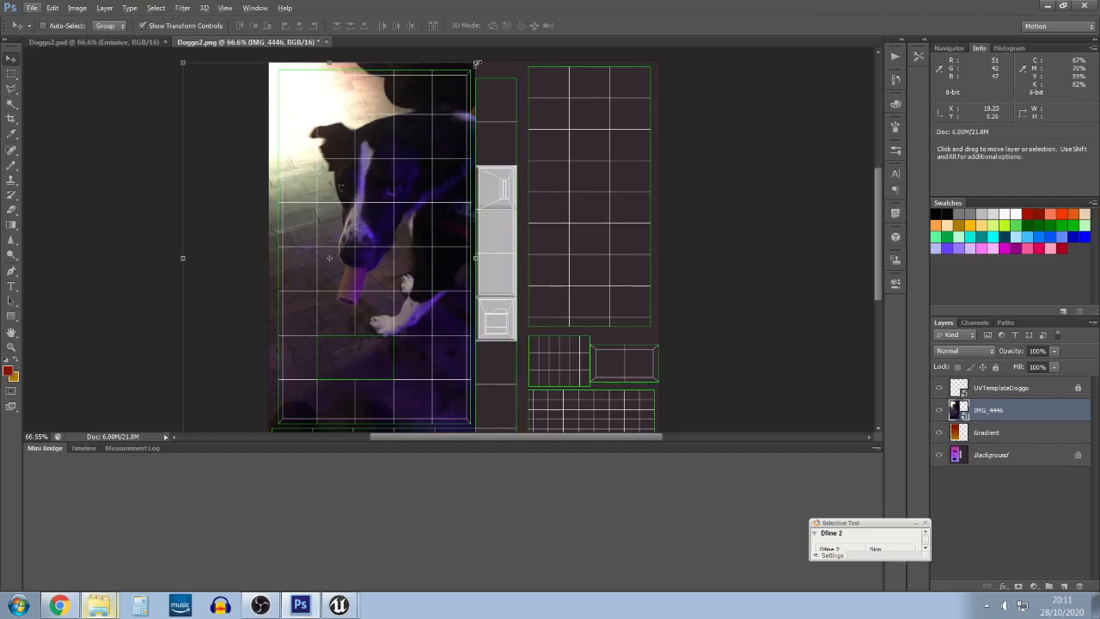
drag(477, 63, 413, 118)
drag(367, 220, 397, 202)
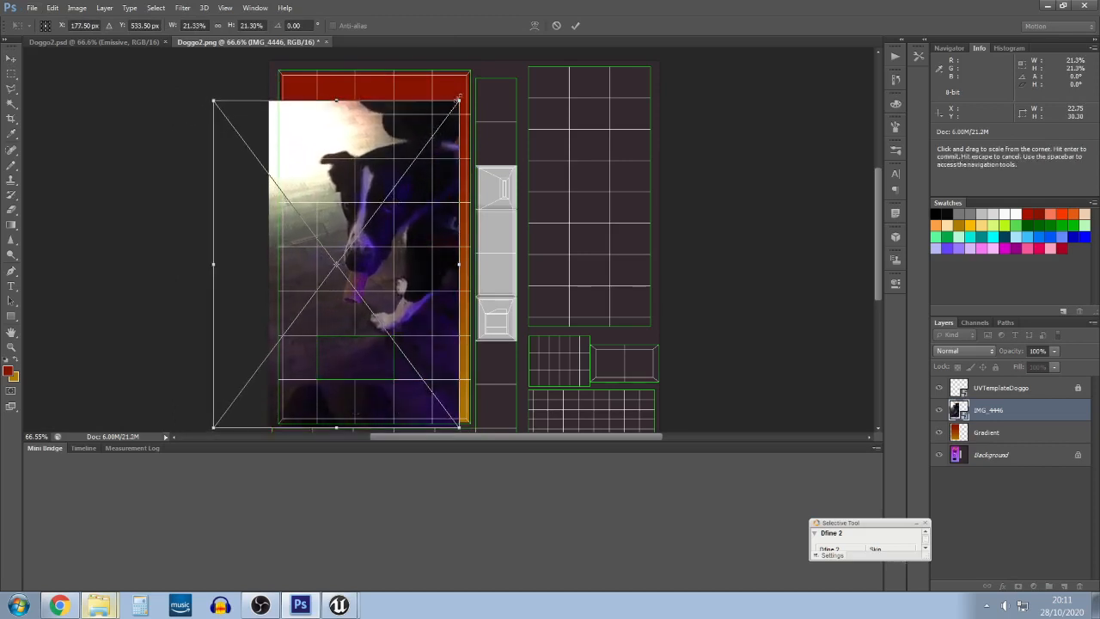
drag(458, 102, 407, 170)
key(ctrl+z)
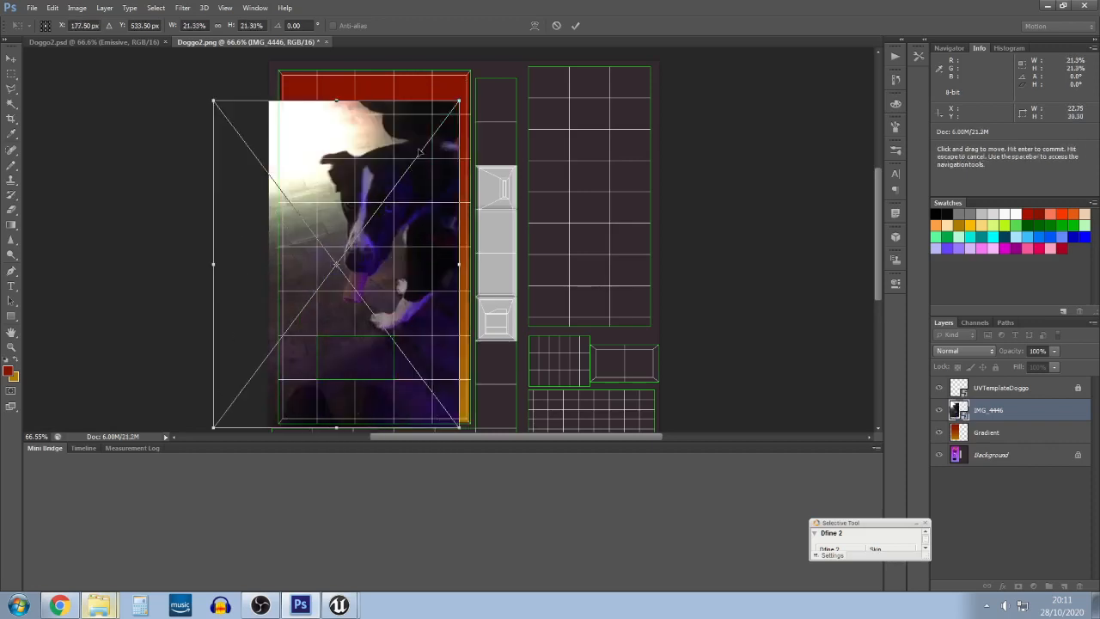
key(Return)
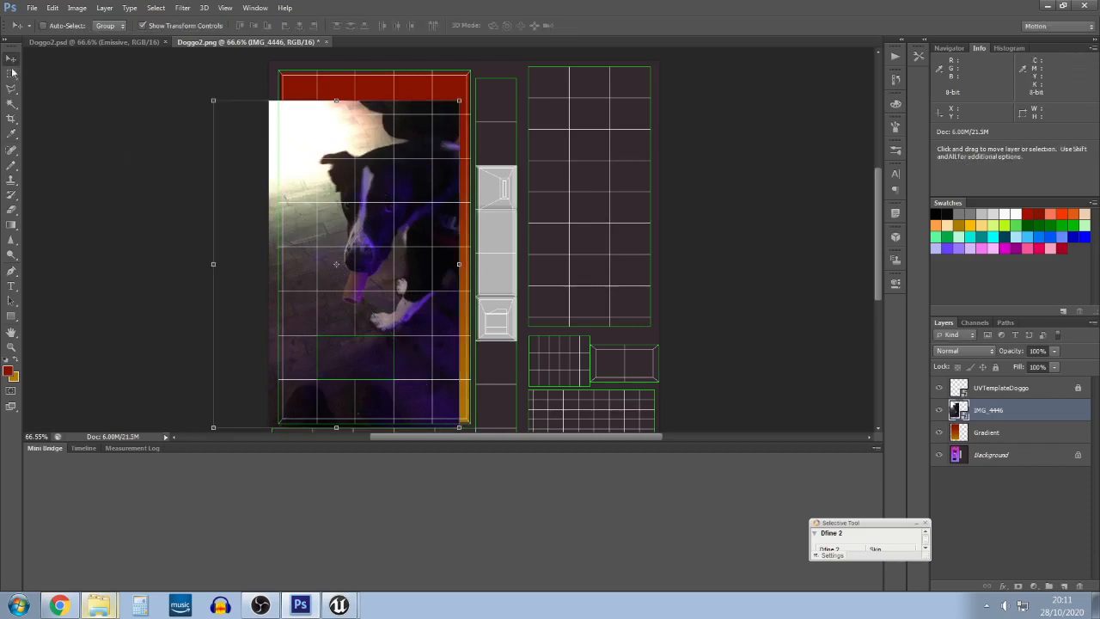
Rasterize the IMG_4446 smart object layer
double_click(994, 411)
click(959, 416)
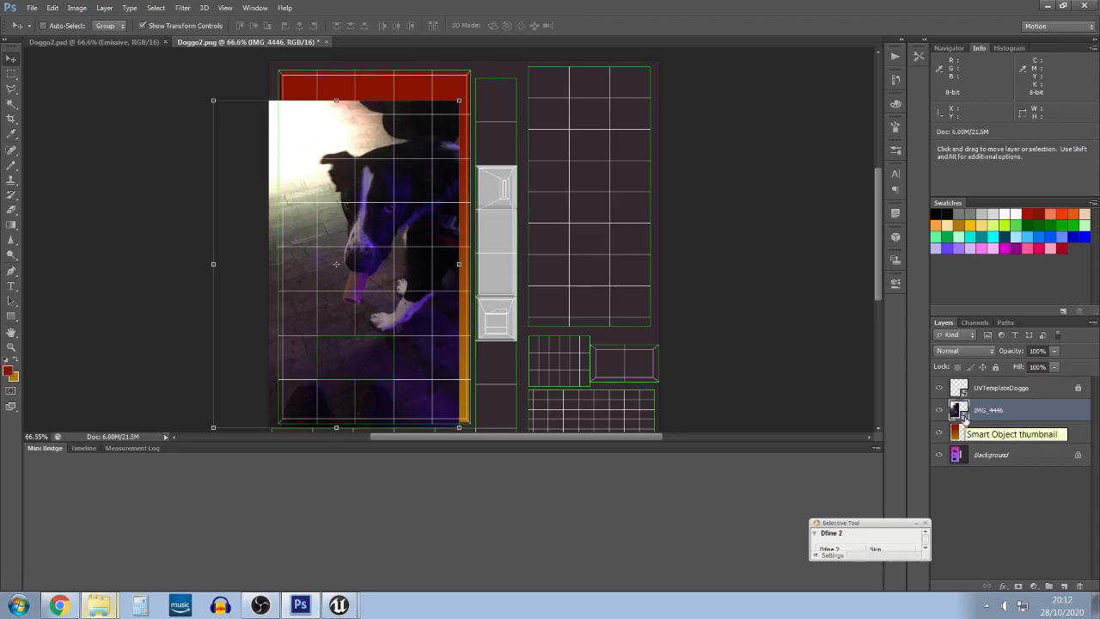
click(262, 606)
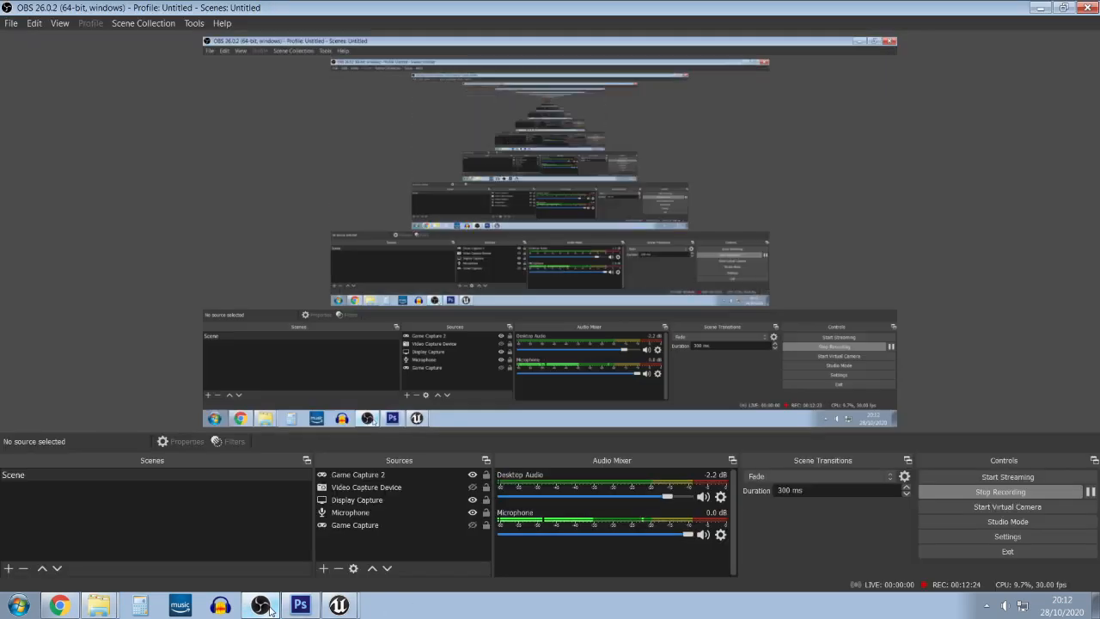
click(262, 606)
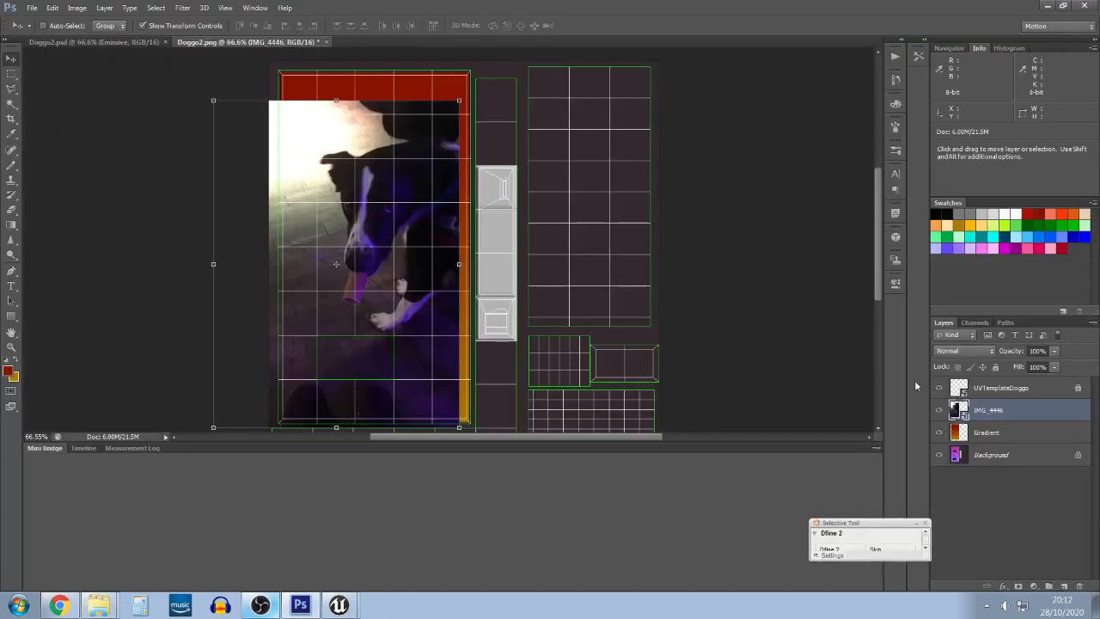
right_click(1026, 410)
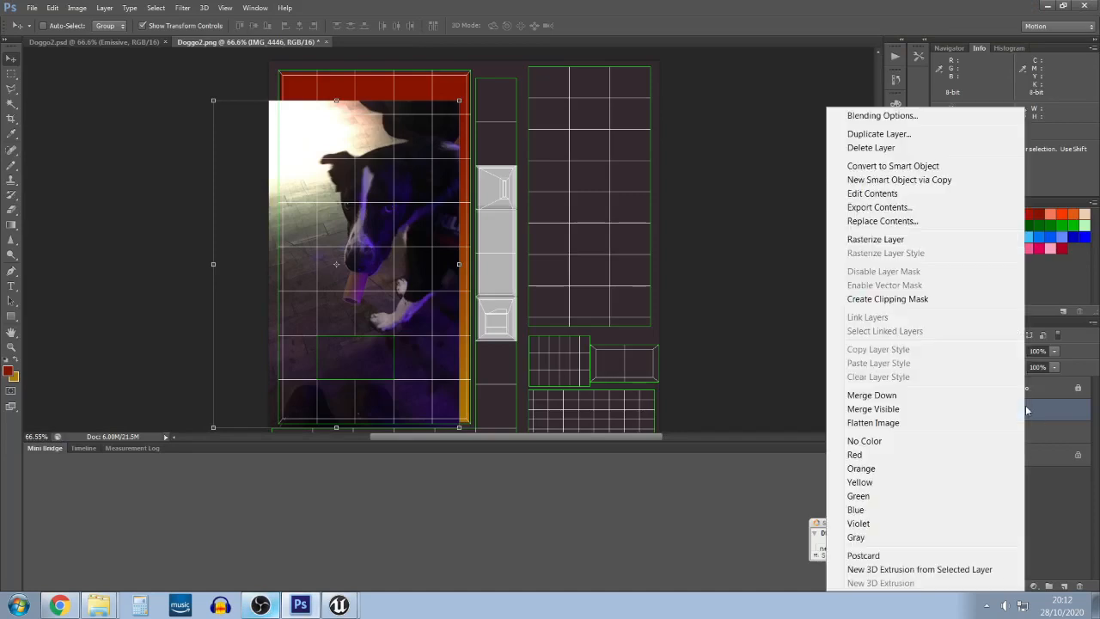
click(892, 244)
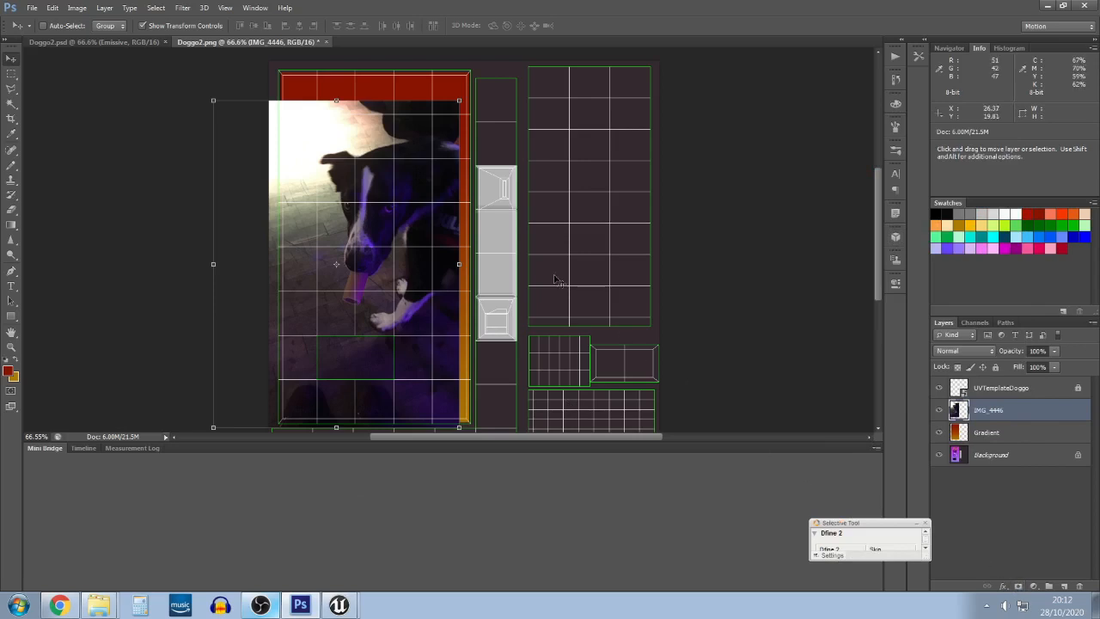
Rename the IMG_4446 layer to DogLayer
double_click(986, 412)
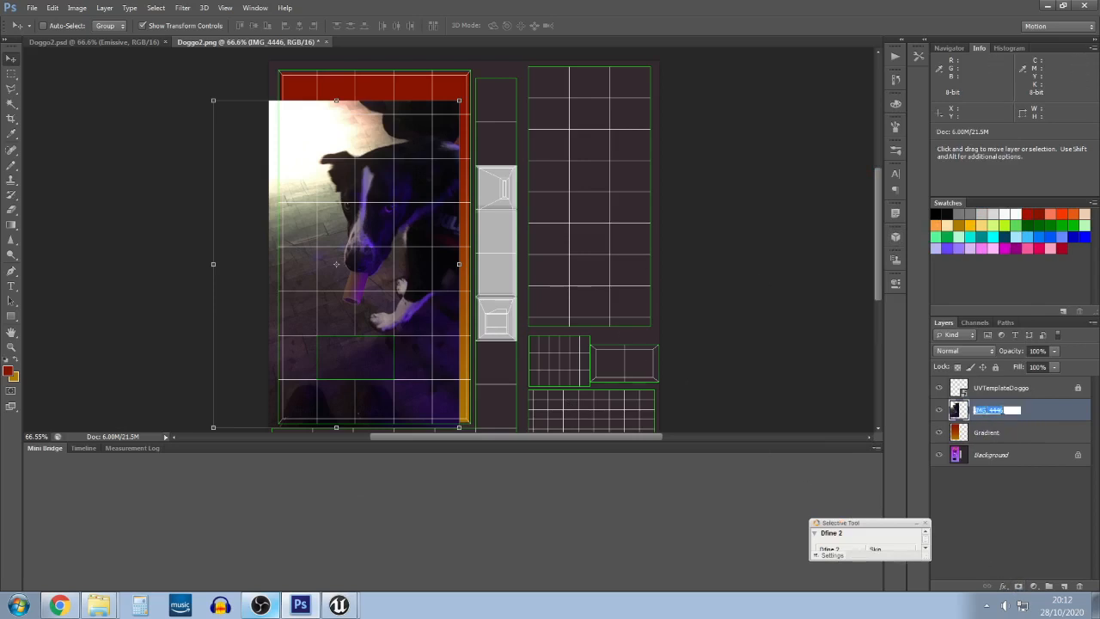
text(DogL)
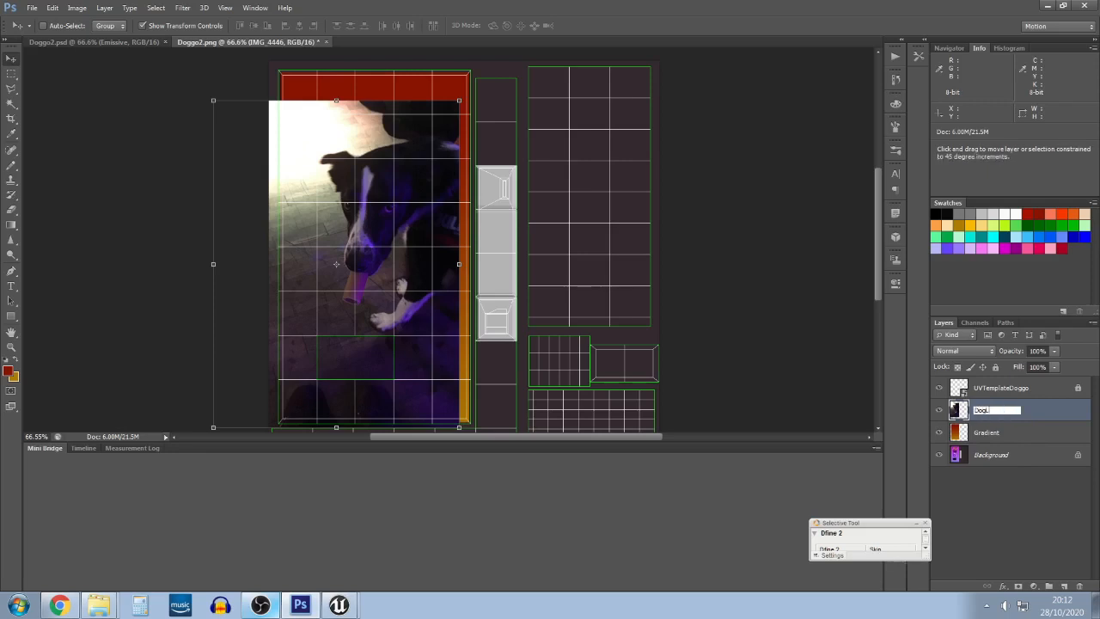
text(ayer)
key(Return)
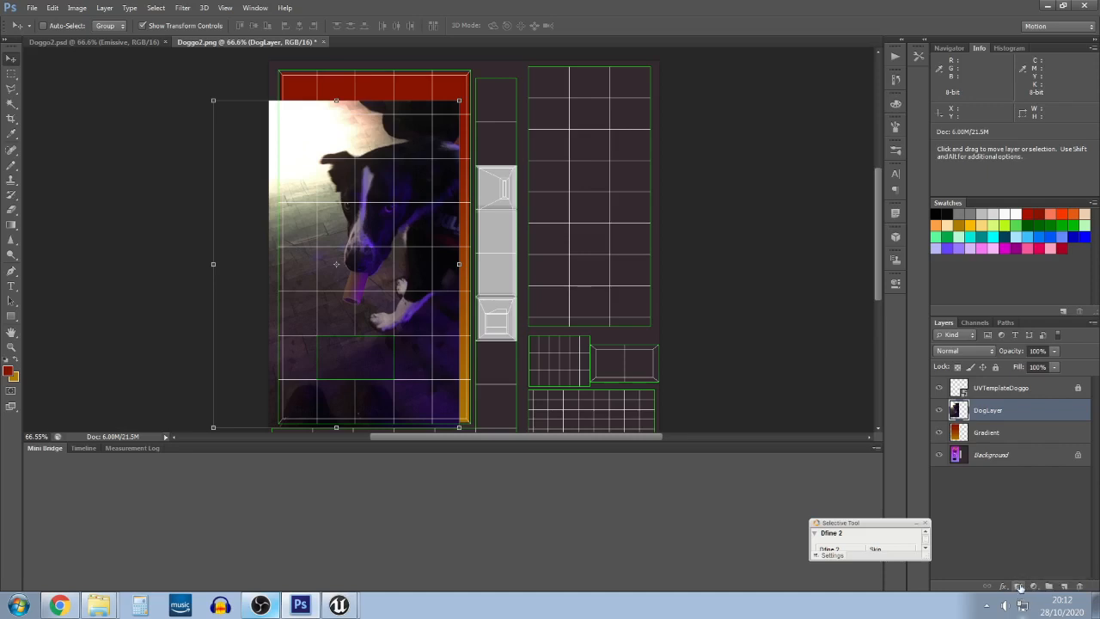
Add a layer mask to DogLayer and paint black on it with a soft 143 px brush to hide the dog's head and muzzle
click(1018, 585)
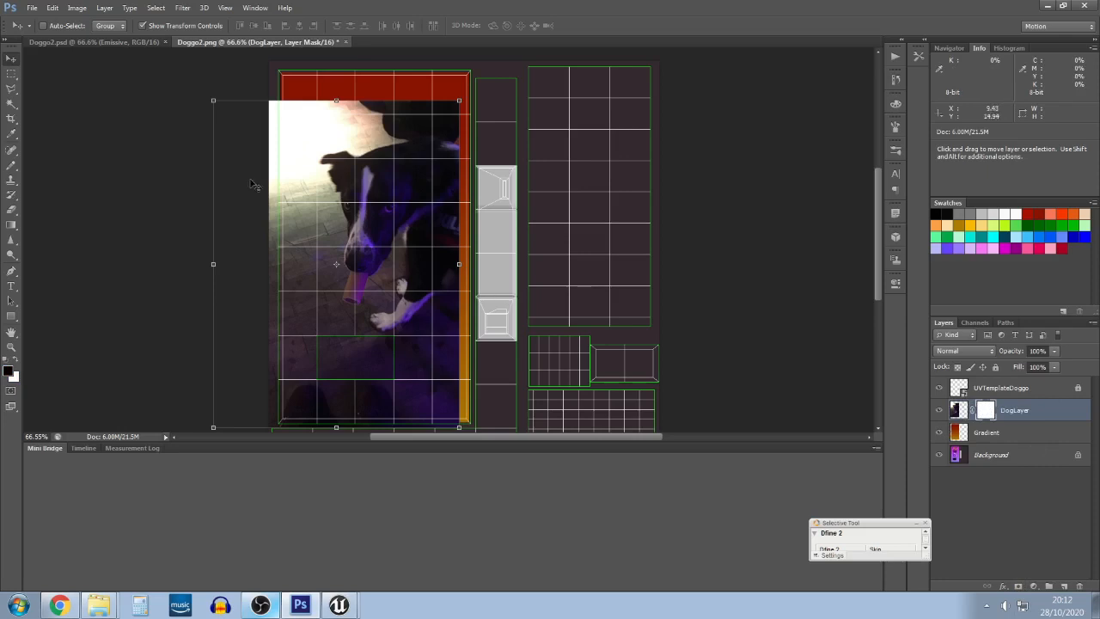
key(b)
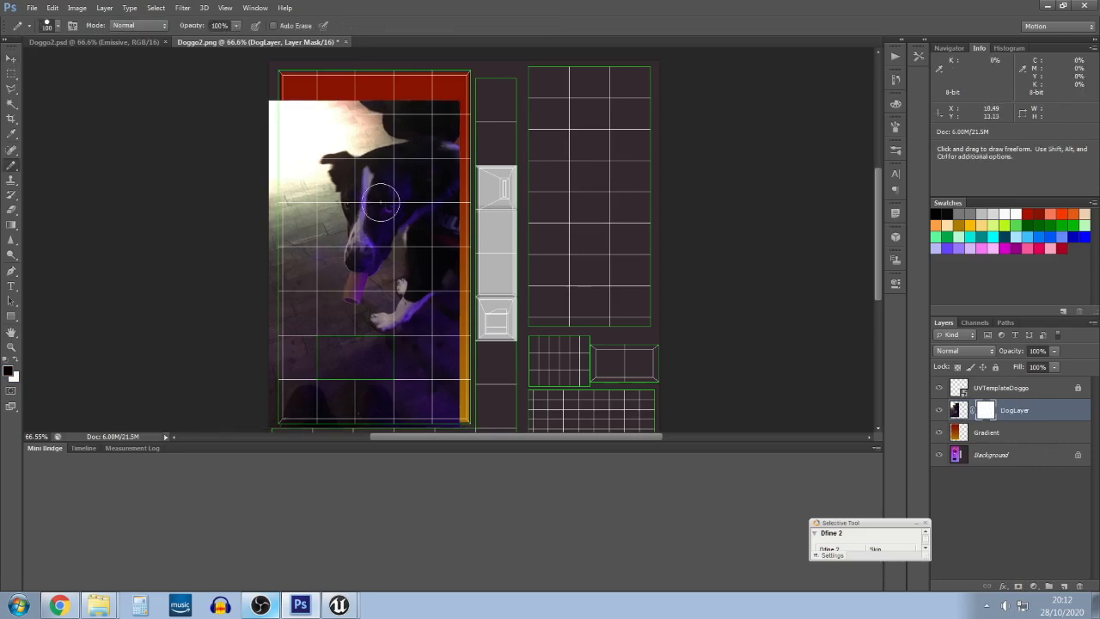
right_click(11, 165)
click(52, 167)
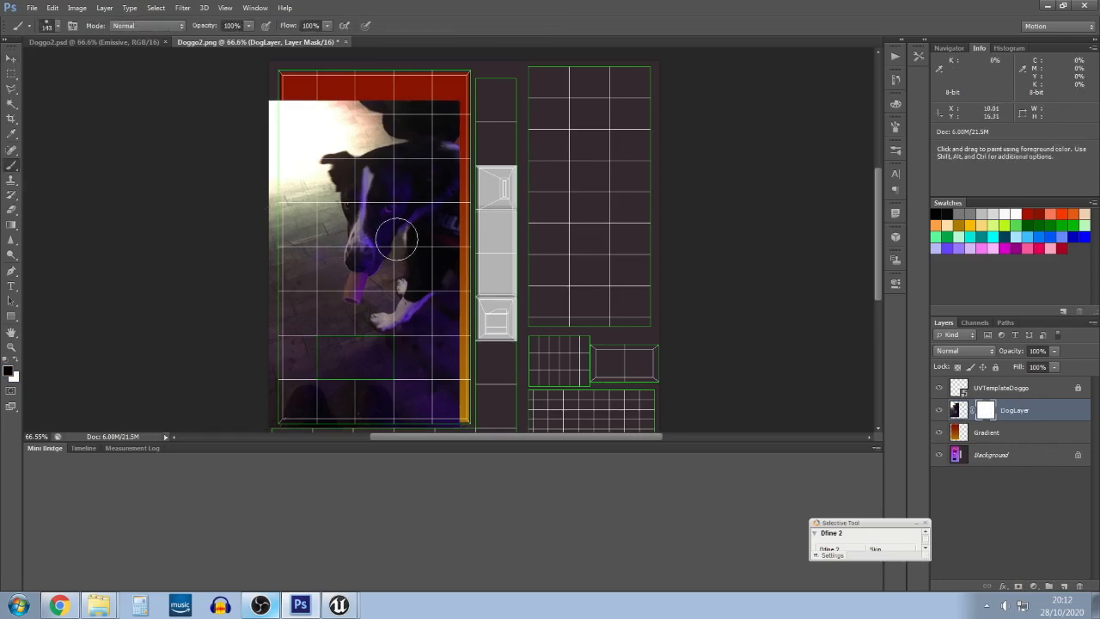
click(354, 282)
mouse_move(354, 283)
mouse_down()
mouse_move(364, 201)
mouse_move(339, 146)
mouse_move(359, 221)
mouse_move(354, 277)
mouse_move(400, 176)
mouse_move(364, 249)
mouse_move(370, 172)
mouse_move(416, 176)
mouse_up()
mouse_move(370, 145)
mouse_down()
mouse_move(422, 148)
mouse_move(433, 165)
mouse_move(391, 215)
mouse_up()
mouse_move(385, 177)
mouse_down()
mouse_move(375, 142)
mouse_move(354, 141)
mouse_move(325, 158)
mouse_move(338, 170)
mouse_move(387, 163)
mouse_up()
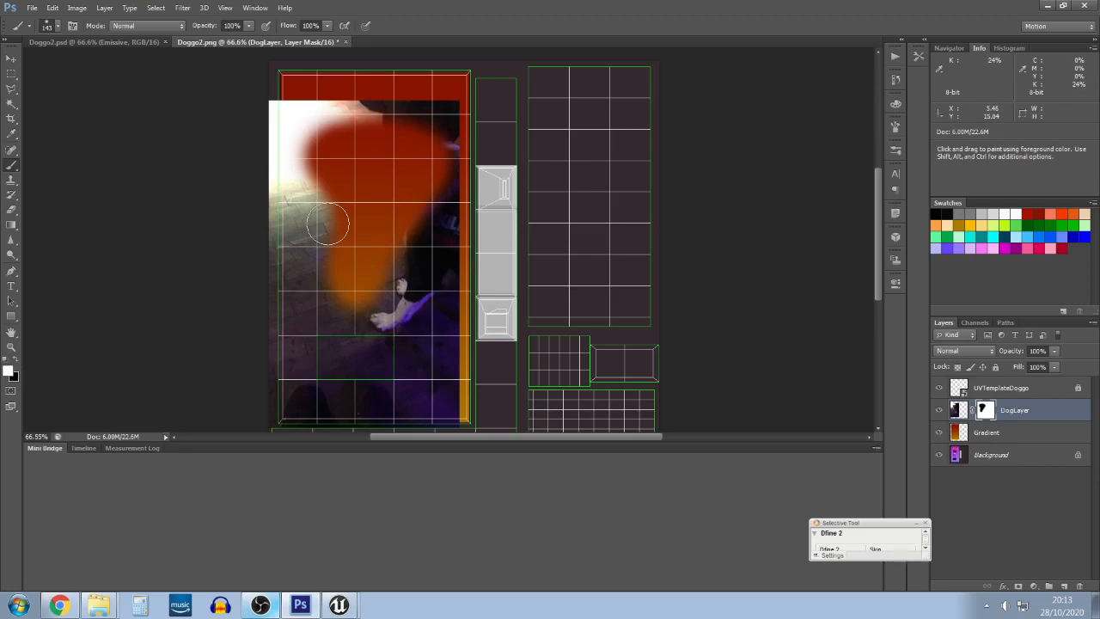
Try white brush strokes across the middle of the DogLayer mask to bring the photo back, and undo each stroke
mouse_move(301, 232)
mouse_down()
mouse_move(398, 244)
mouse_move(422, 269)
mouse_move(341, 205)
mouse_move(319, 214)
mouse_move(422, 233)
mouse_up()
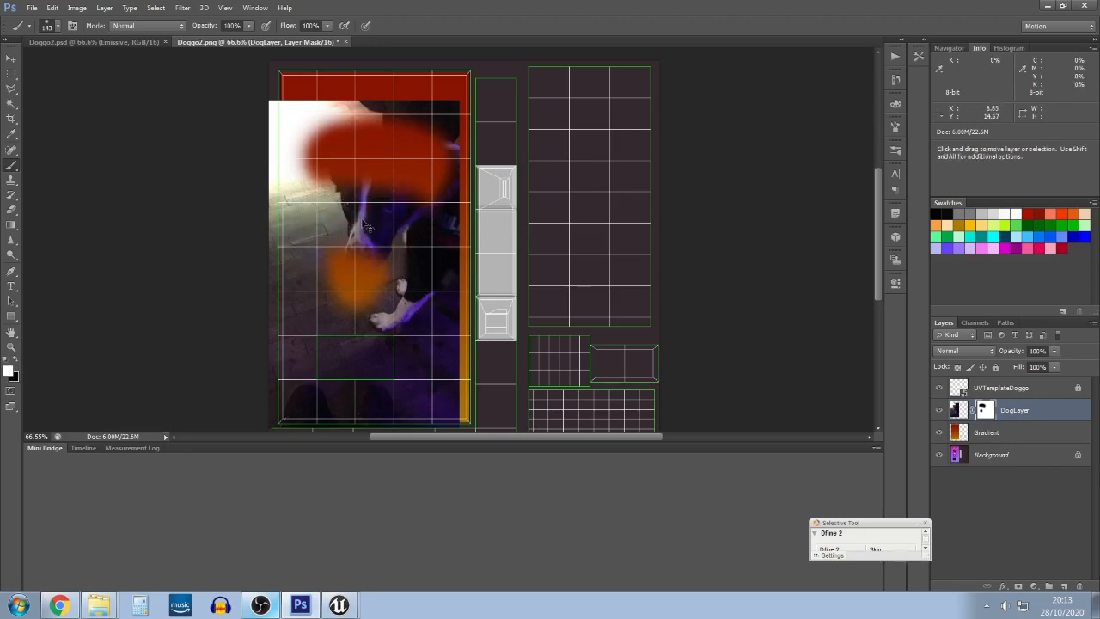
key(ctrl+z)
mouse_move(299, 220)
mouse_down()
mouse_move(388, 228)
mouse_move(434, 254)
mouse_up()
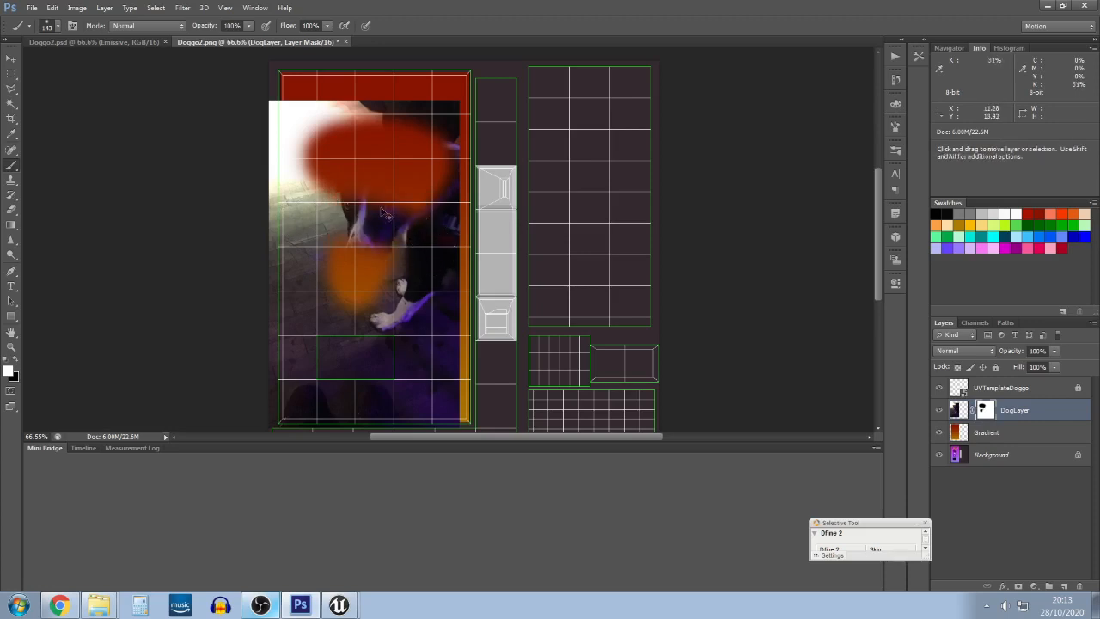
key(ctrl+z)
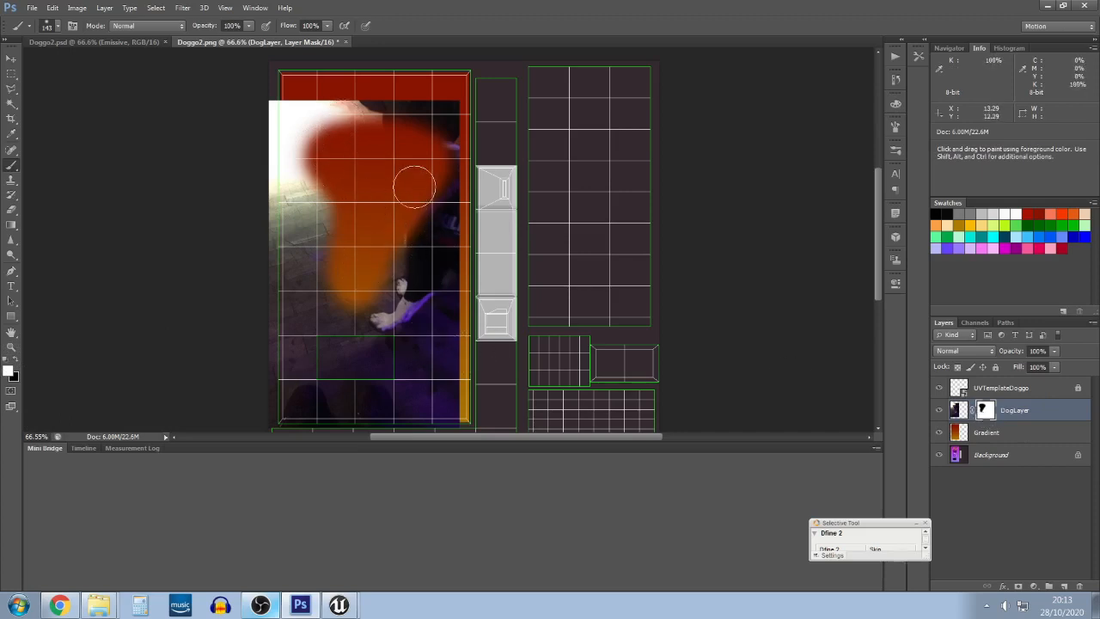
Paint white along the masked area's edges to restore the photo, then black over its lower end and upper part to hide it again
mouse_move(443, 179)
mouse_down()
mouse_move(440, 207)
mouse_move(438, 150)
mouse_move(401, 116)
mouse_move(314, 121)
mouse_move(290, 136)
mouse_move(280, 168)
mouse_move(317, 302)
mouse_move(400, 310)
mouse_up()
key(x)
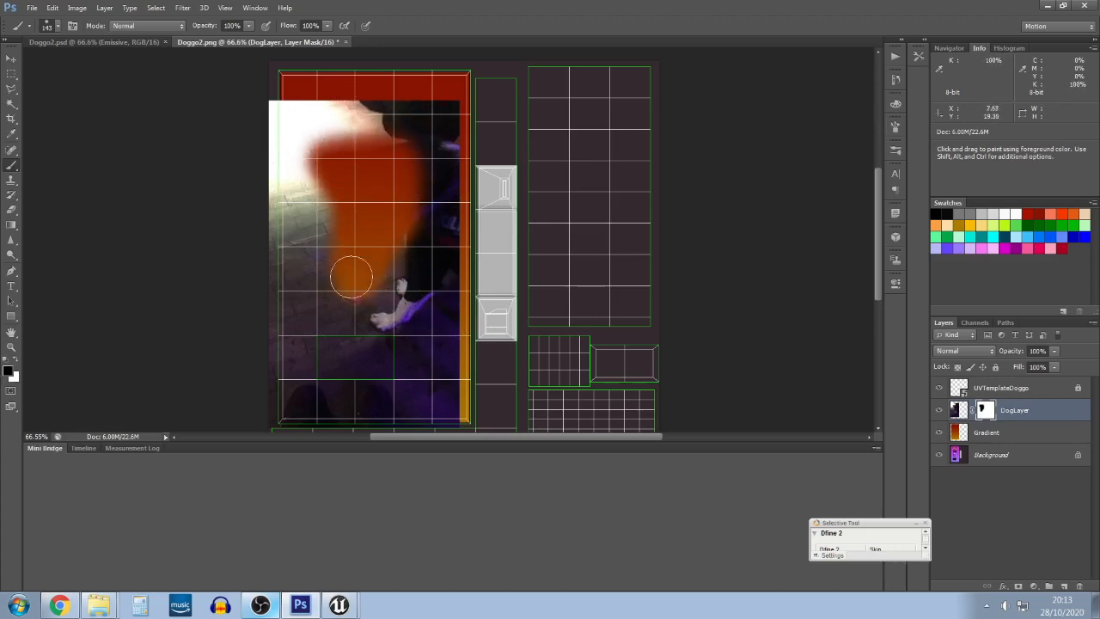
mouse_move(349, 269)
mouse_down()
mouse_move(344, 294)
mouse_move(353, 290)
mouse_up()
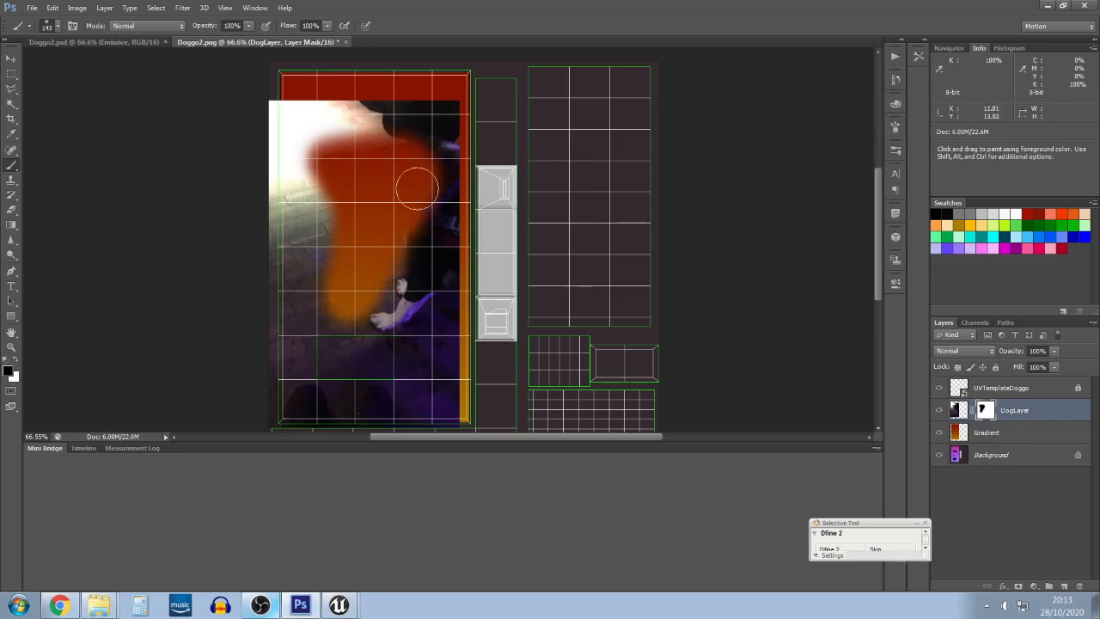
mouse_move(402, 160)
mouse_down()
mouse_move(334, 162)
mouse_move(381, 200)
mouse_up()
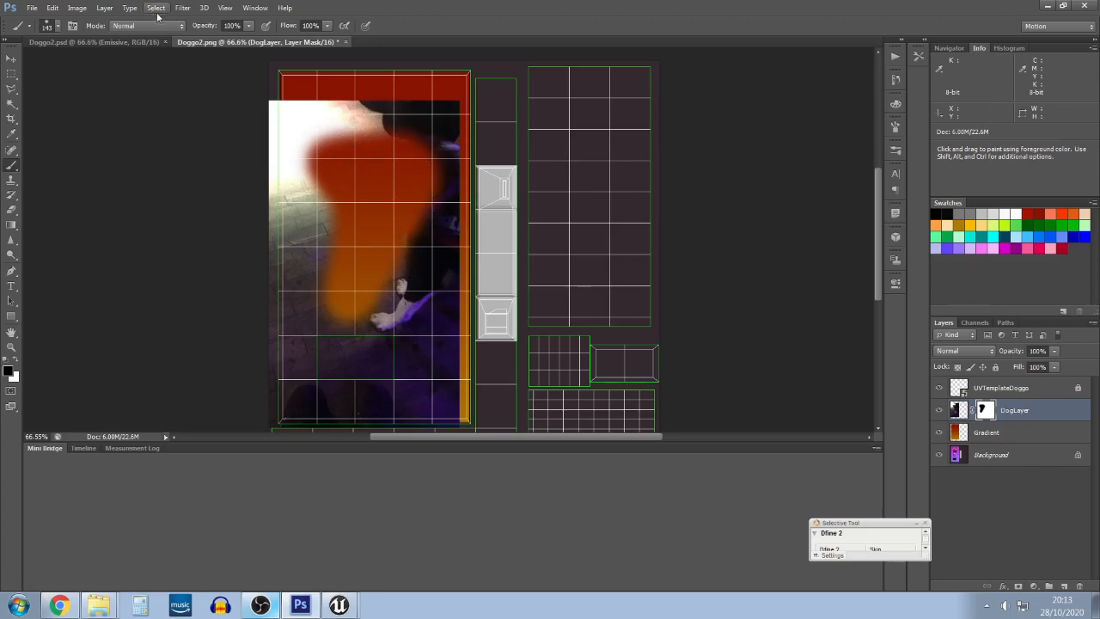
Clear all painting from the DogLayer mask, going back to the newly added, fully white mask
key(ctrl+BackSpace)
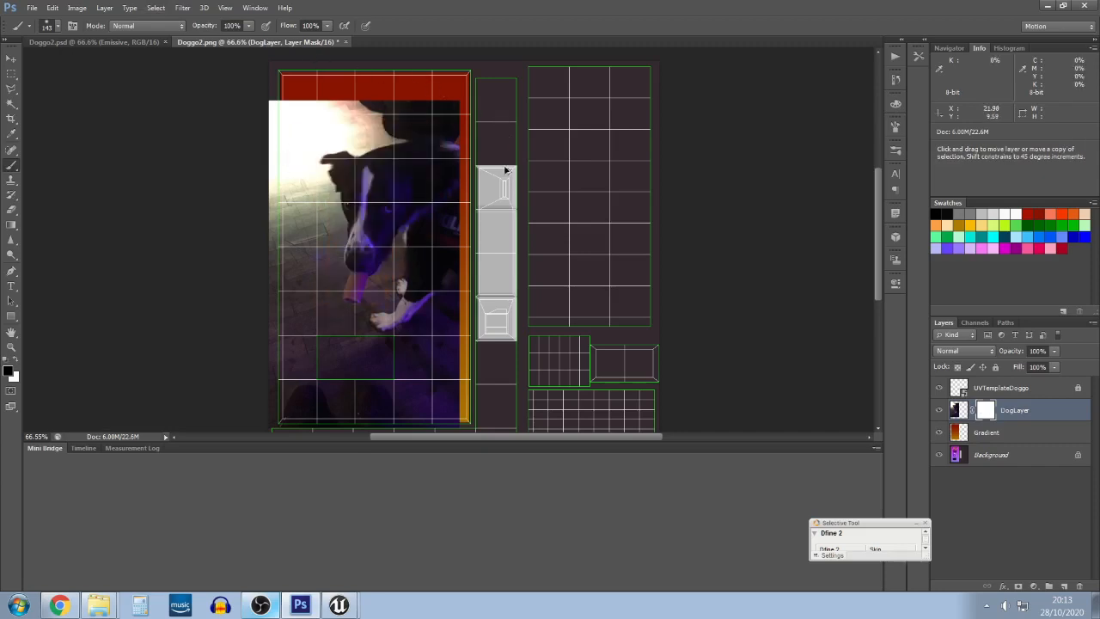
key(ctrl+alt+z)
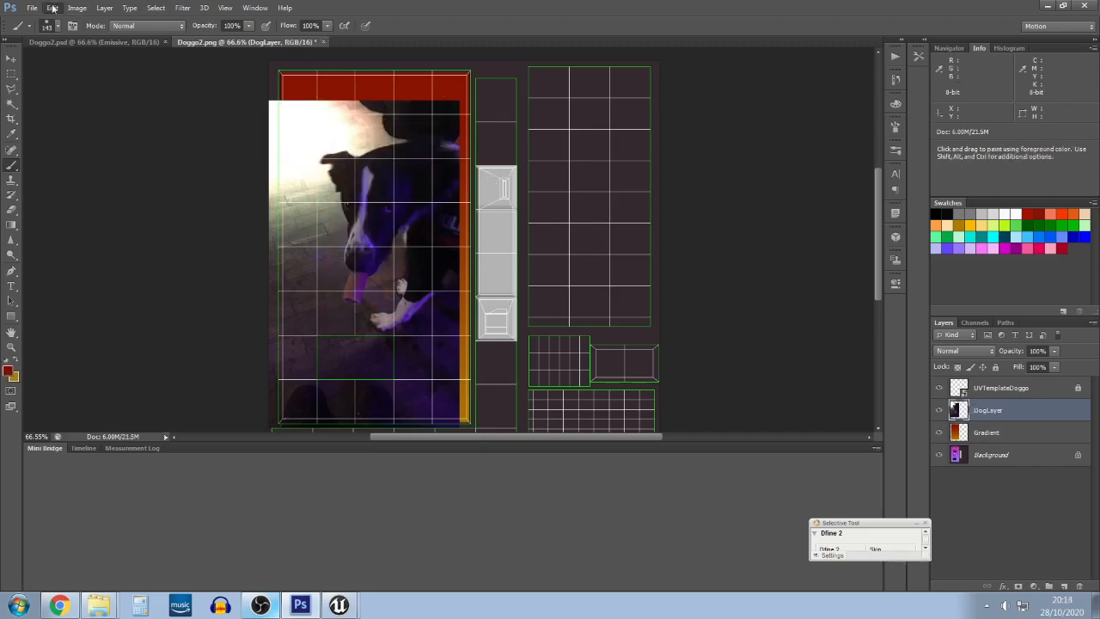
click(52, 8)
click(70, 37)
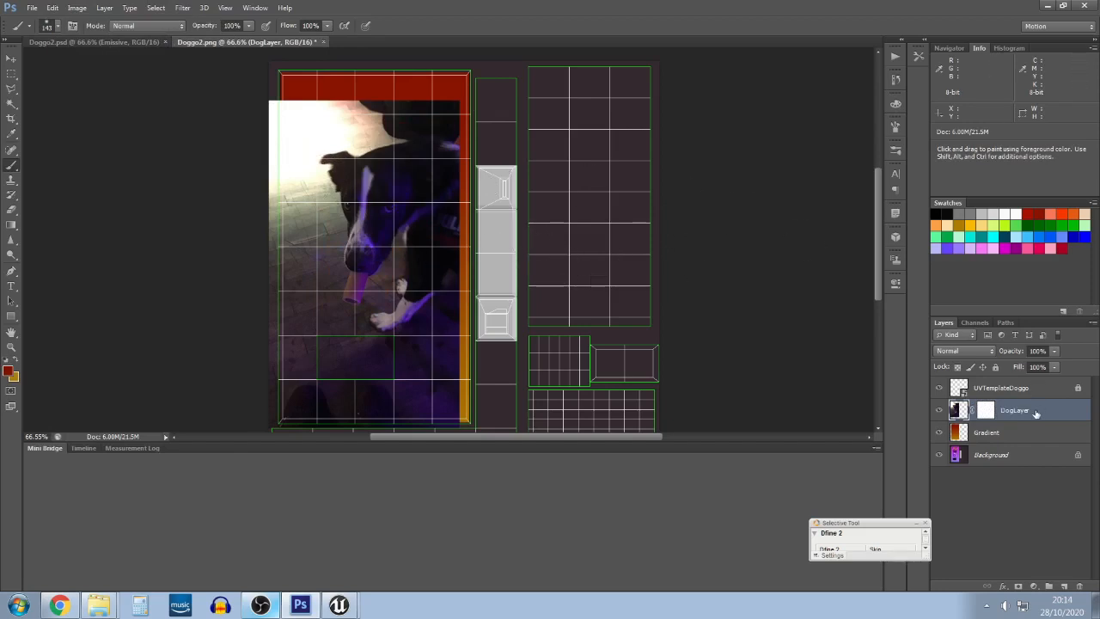
Invert the DogLayer mask to solid black to hide the whole dog photo
click(987, 413)
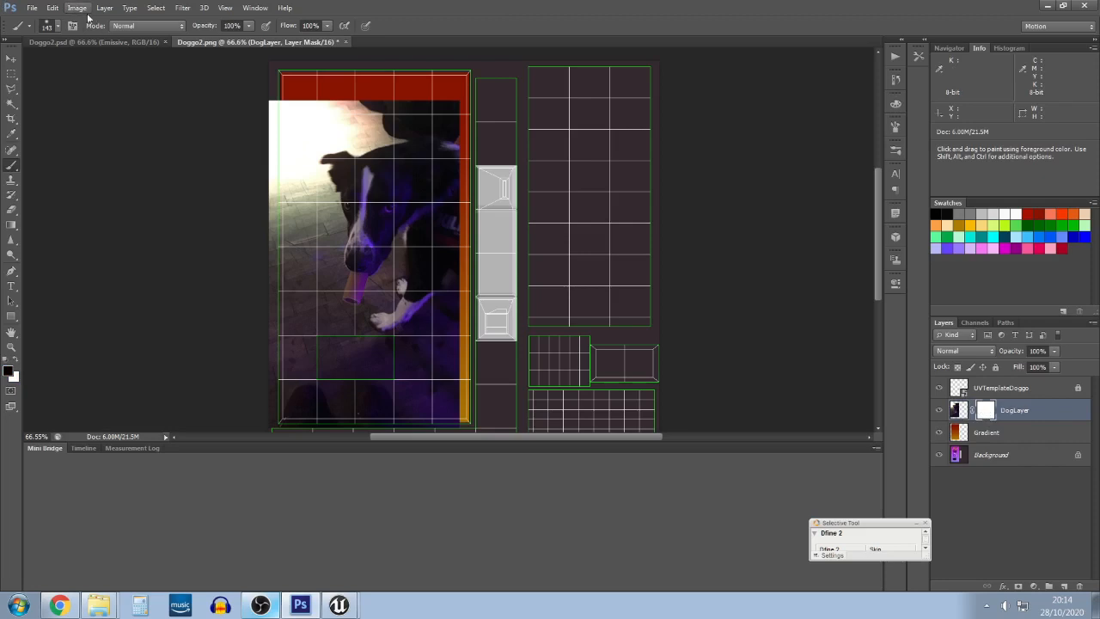
click(151, 15)
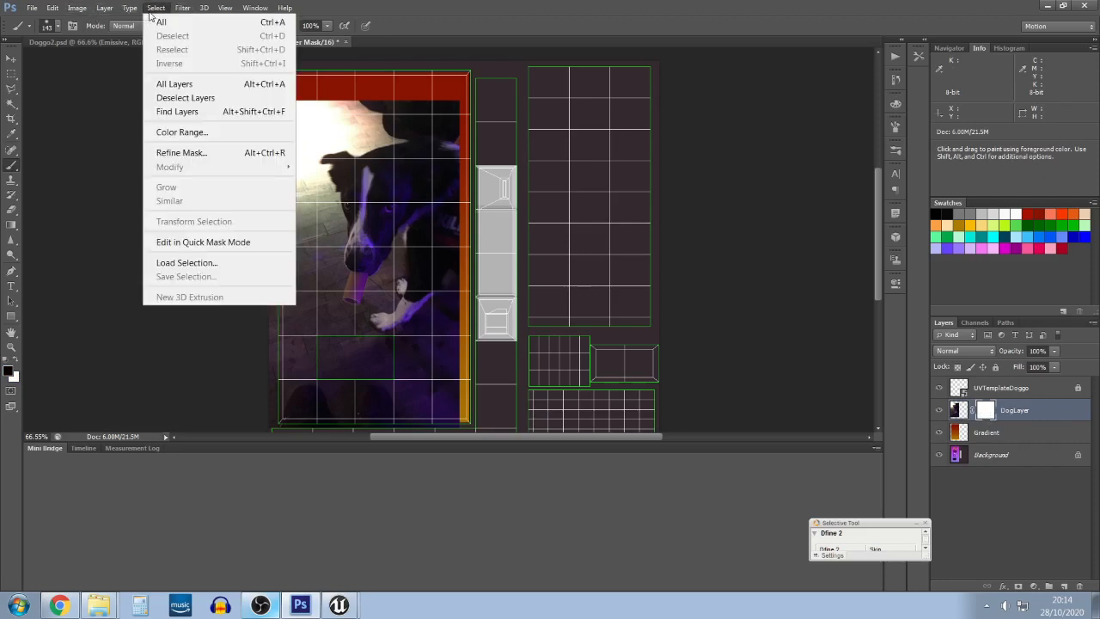
mouse_move(77, 8)
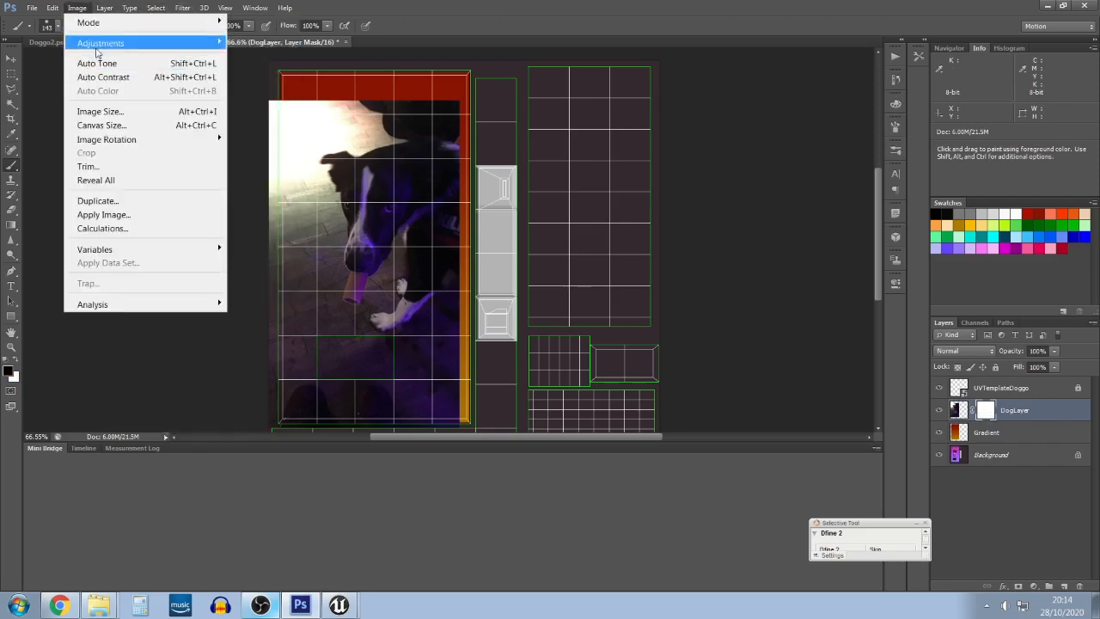
mouse_move(101, 43)
click(284, 205)
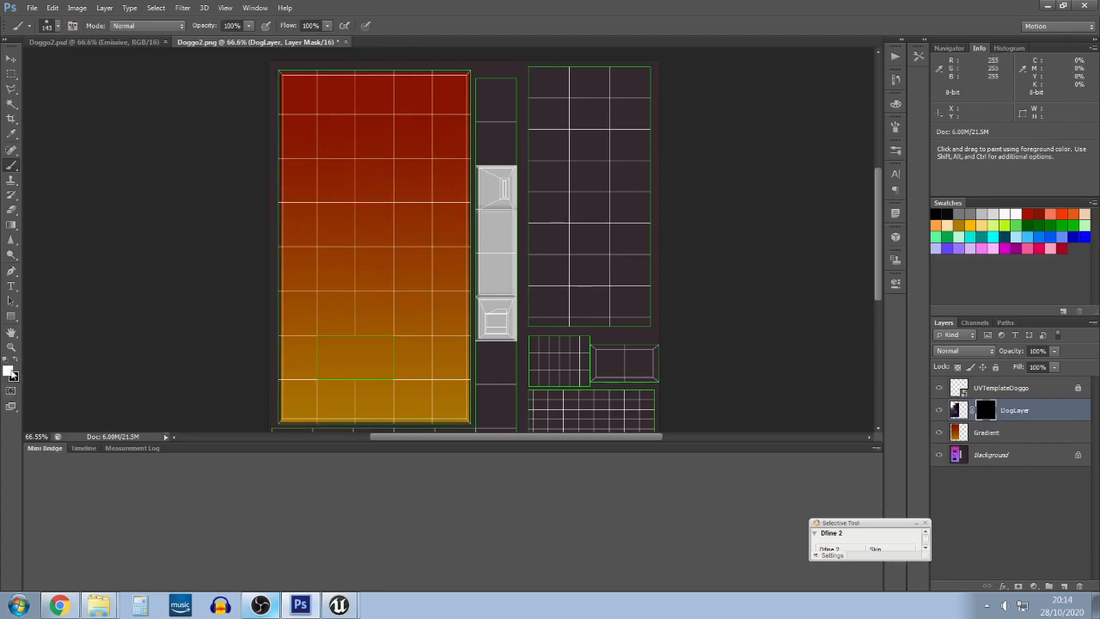
Paint white on the DogLayer mask over the dog's head and neck, then black around them to trim the surplus background
mouse_move(359, 191)
mouse_down()
mouse_move(369, 177)
mouse_move(372, 187)
mouse_move(341, 172)
mouse_move(386, 197)
mouse_move(354, 292)
mouse_move(380, 231)
mouse_move(430, 172)
mouse_move(422, 157)
mouse_move(369, 137)
mouse_move(339, 171)
mouse_up()
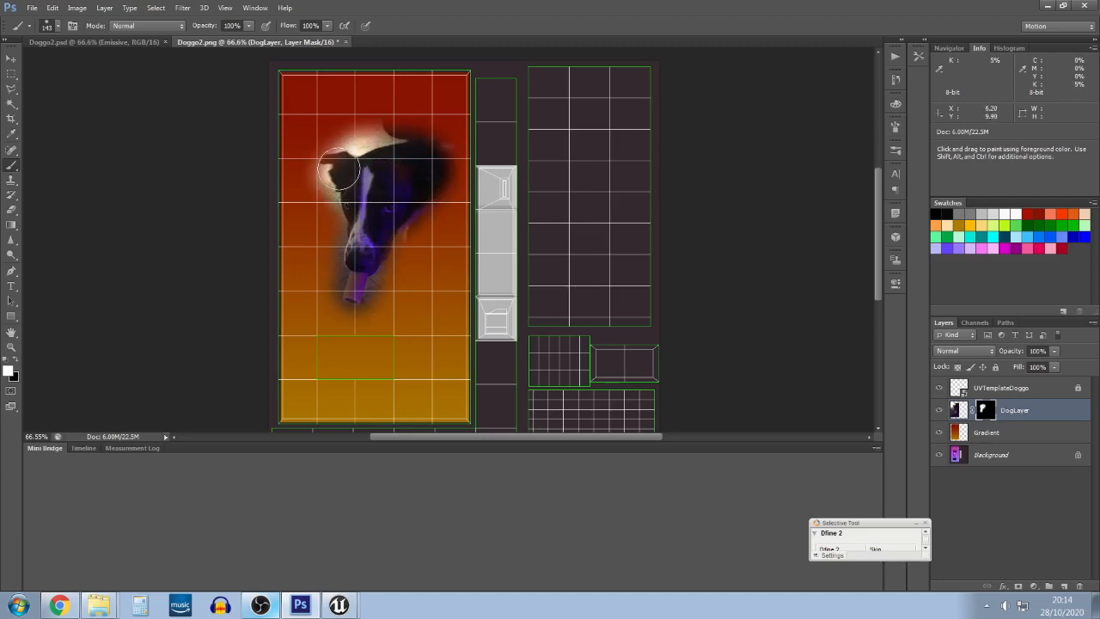
mouse_move(400, 186)
mouse_down()
mouse_move(410, 225)
mouse_move(397, 204)
mouse_move(440, 169)
mouse_move(438, 148)
mouse_move(377, 167)
mouse_up()
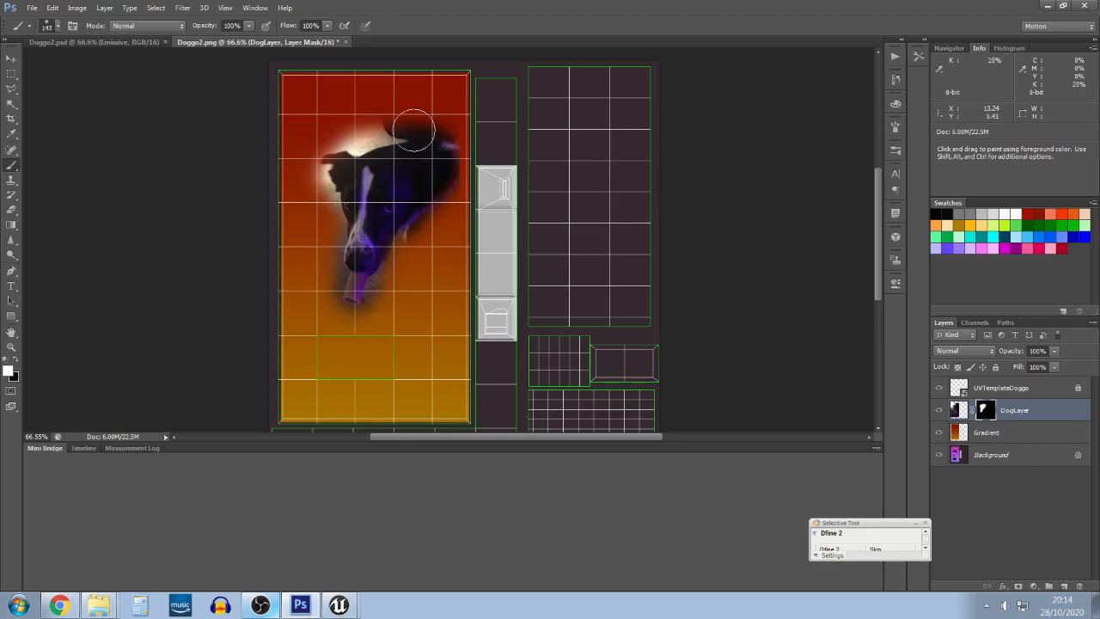
scroll(371, 193, up, 3)
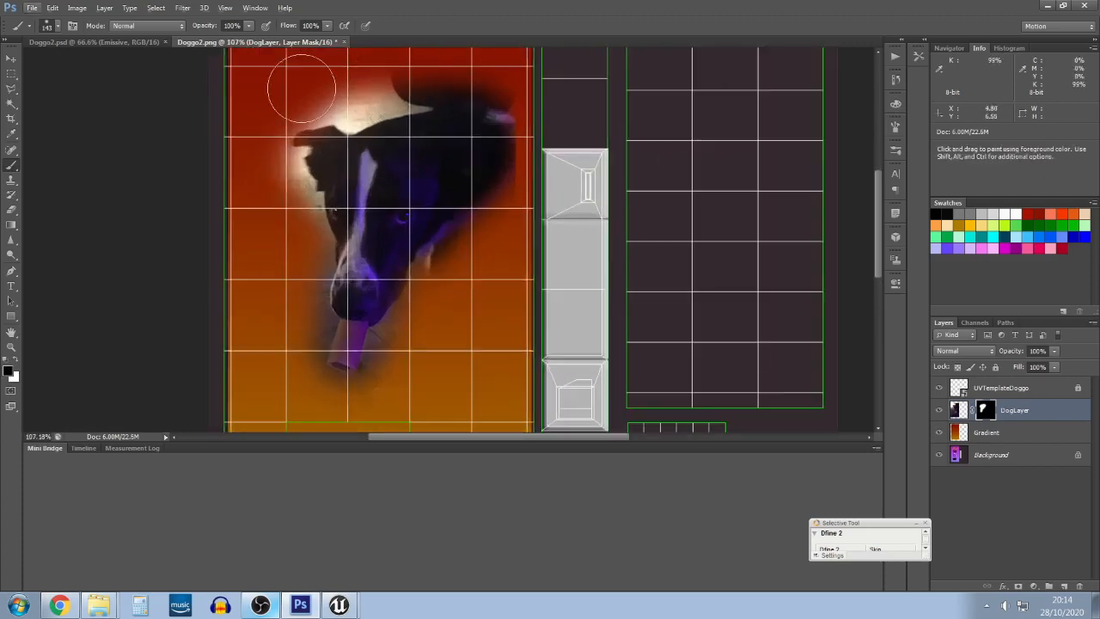
mouse_move(422, 79)
mouse_down()
mouse_move(501, 76)
mouse_move(525, 91)
mouse_move(548, 124)
mouse_move(552, 211)
mouse_move(540, 86)
mouse_move(507, 261)
mouse_move(452, 285)
mouse_move(485, 263)
mouse_up()
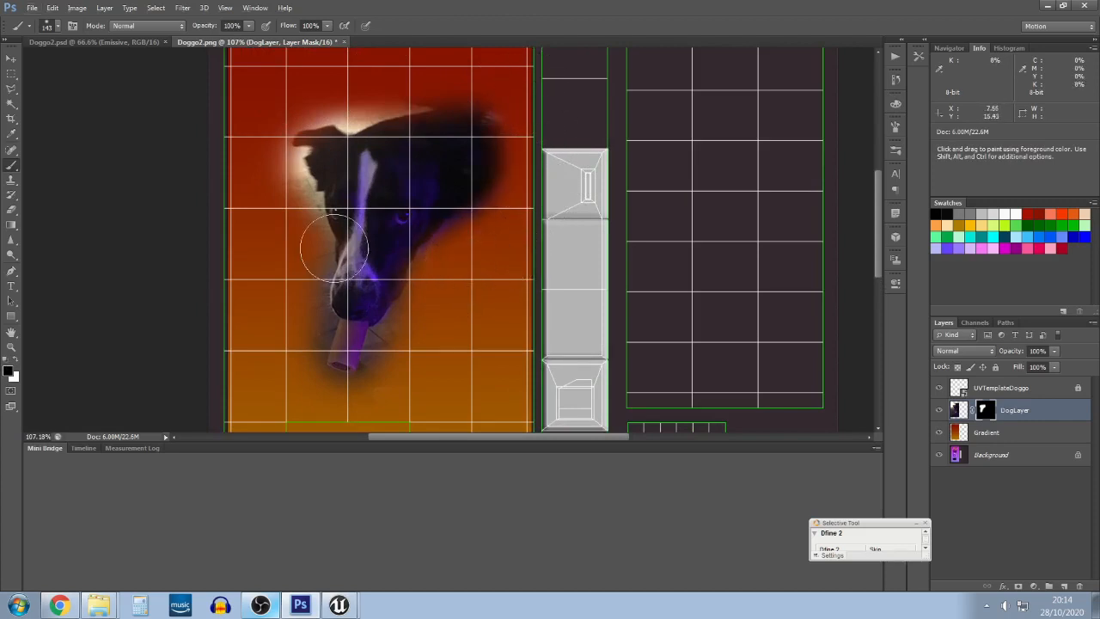
drag(287, 235, 263, 187)
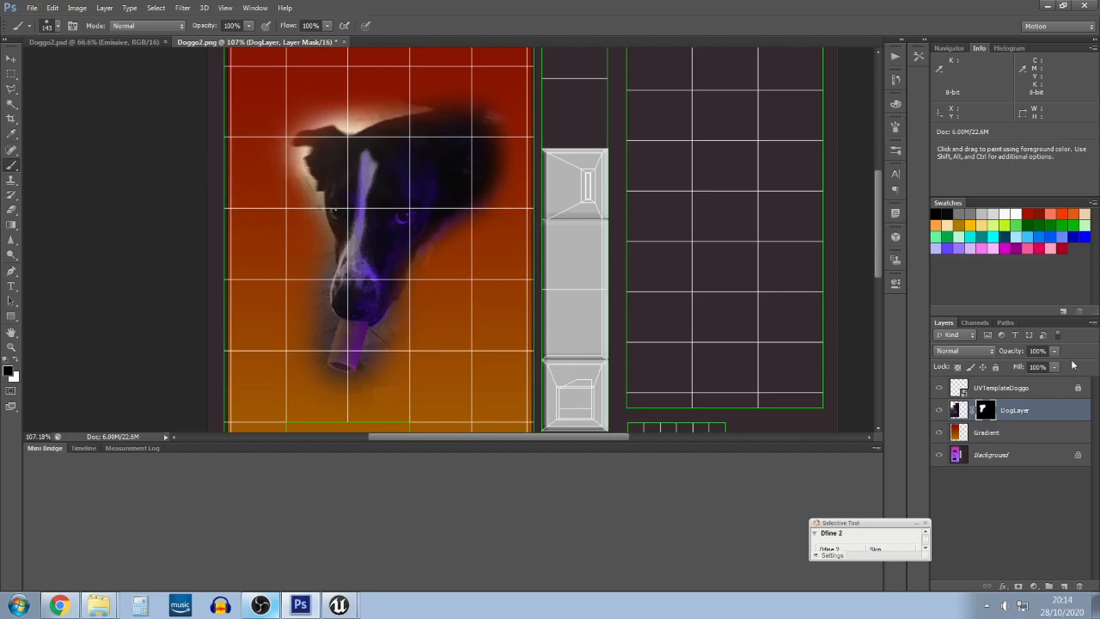
Toggle the UVTemplateDoggo layer's visibility and leave it hidden
click(940, 389)
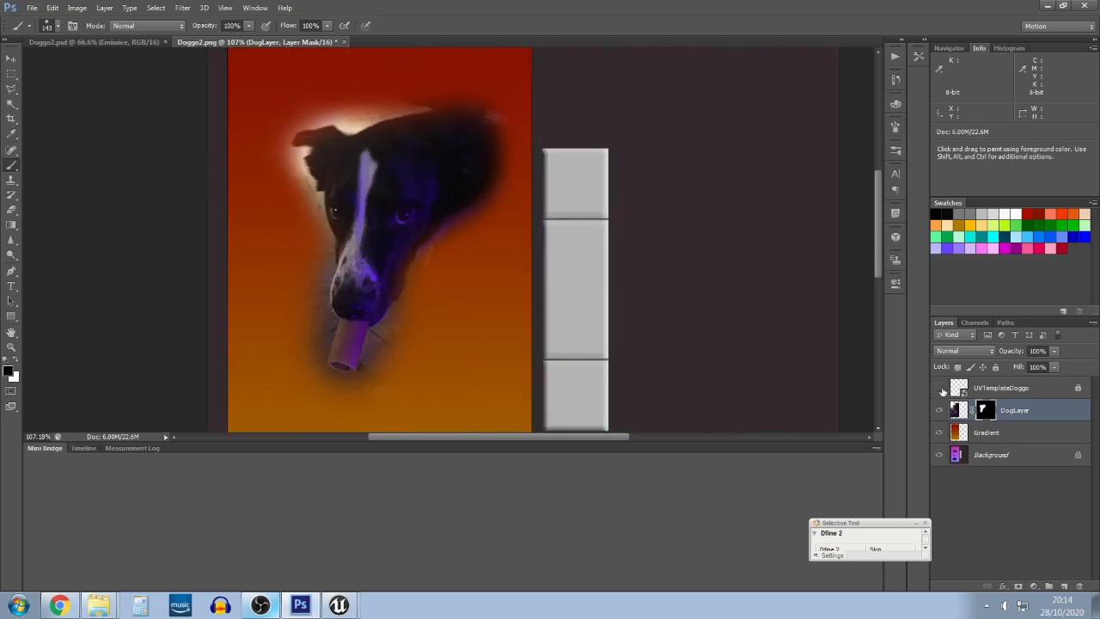
click(939, 391)
click(938, 391)
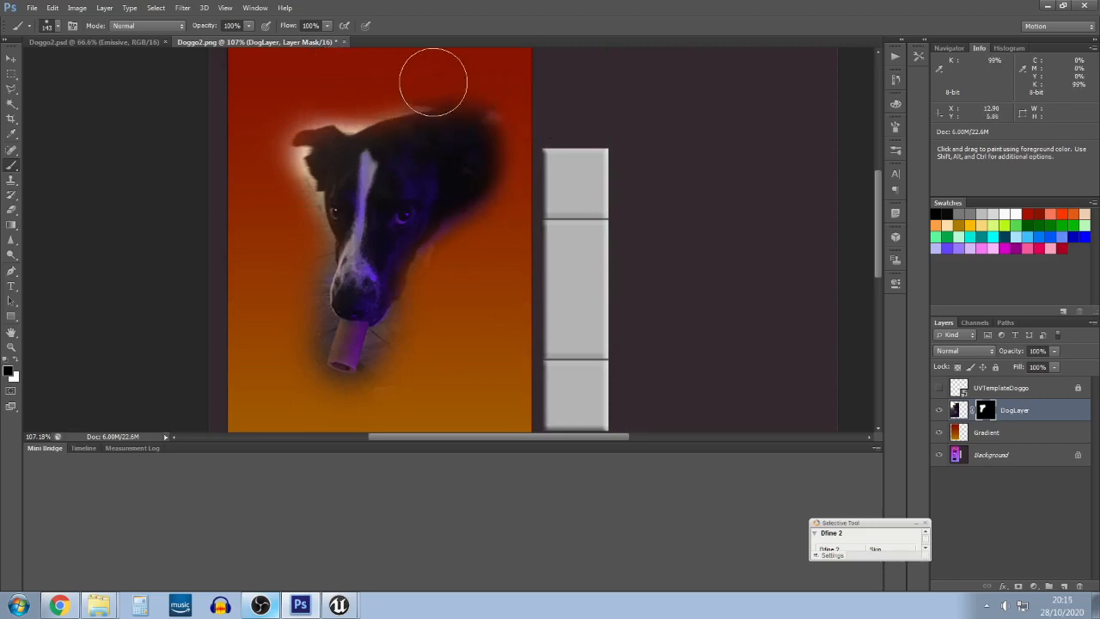
Refine the DogLayer mask's edges around the ears, cheek and muzzle, using black to hide background and white to restore lost parts
mouse_move(353, 94)
mouse_down()
mouse_move(299, 94)
mouse_move(271, 110)
mouse_move(254, 142)
mouse_move(256, 182)
mouse_move(282, 204)
mouse_move(289, 237)
mouse_move(264, 170)
mouse_move(284, 233)
mouse_move(282, 356)
mouse_move(292, 255)
mouse_move(297, 406)
mouse_move(403, 418)
mouse_move(423, 398)
mouse_move(441, 326)
mouse_move(415, 366)
mouse_move(423, 313)
mouse_move(448, 298)
mouse_up()
key(x)
mouse_move(398, 270)
mouse_down()
mouse_move(367, 319)
mouse_move(407, 233)
mouse_move(411, 364)
mouse_move(463, 267)
mouse_move(426, 358)
mouse_move(398, 390)
mouse_move(465, 277)
mouse_up()
key(x)
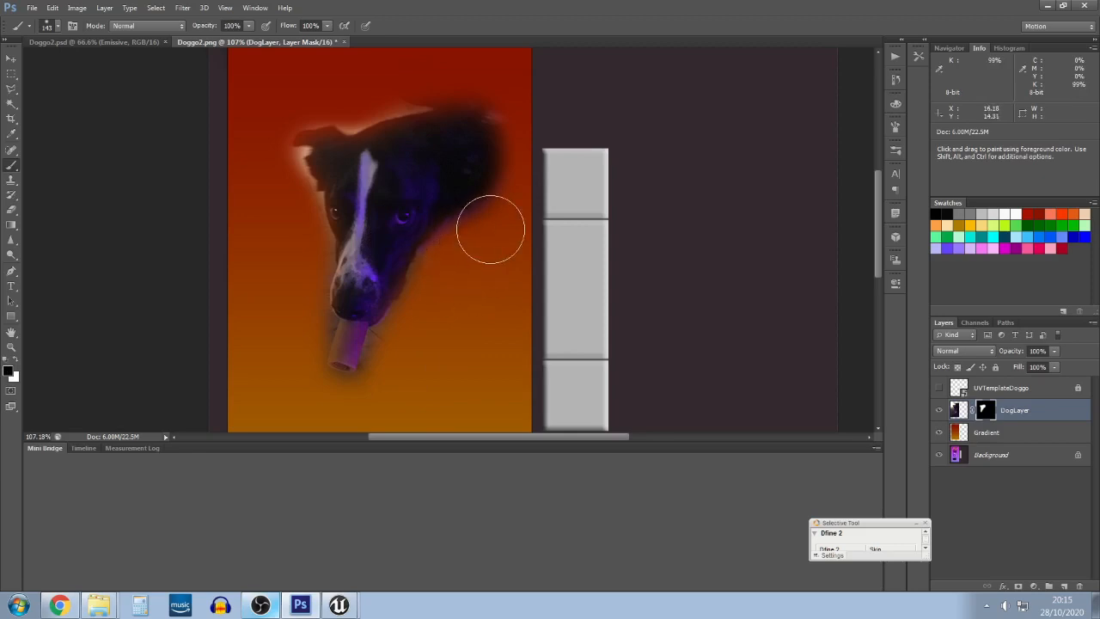
Try masking out the dog's neck behind the head with black brush strokes, and undo the change
scroll(478, 238, down, 3)
scroll(477, 239, down, 3)
scroll(478, 238, up, 2)
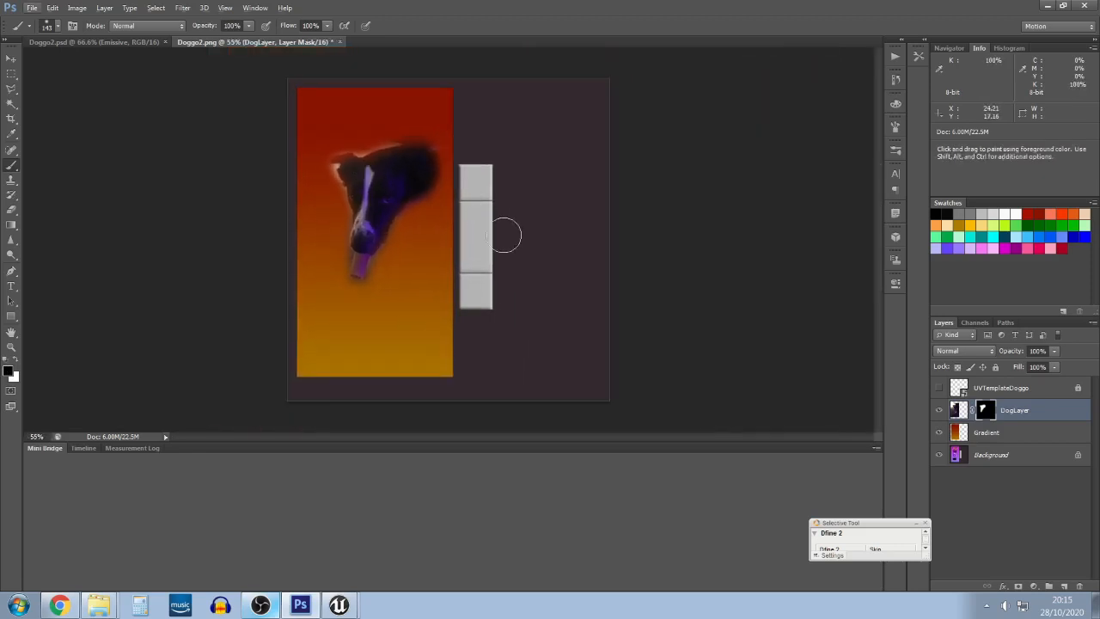
mouse_move(426, 137)
mouse_down()
mouse_move(436, 168)
mouse_move(432, 219)
mouse_move(436, 139)
mouse_up()
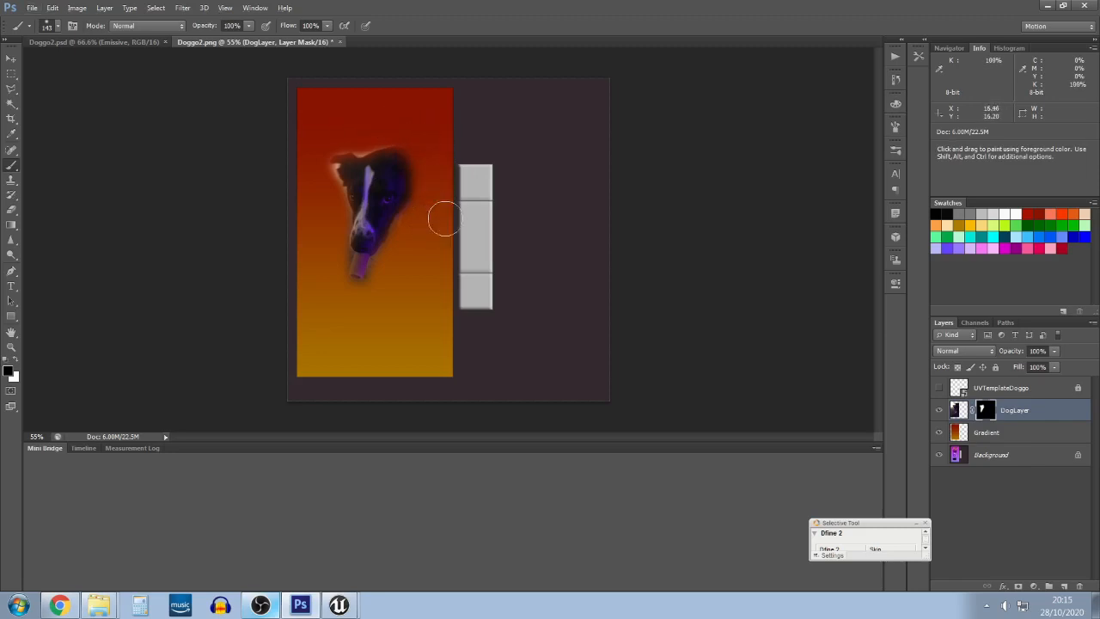
scroll(419, 199, up, 7)
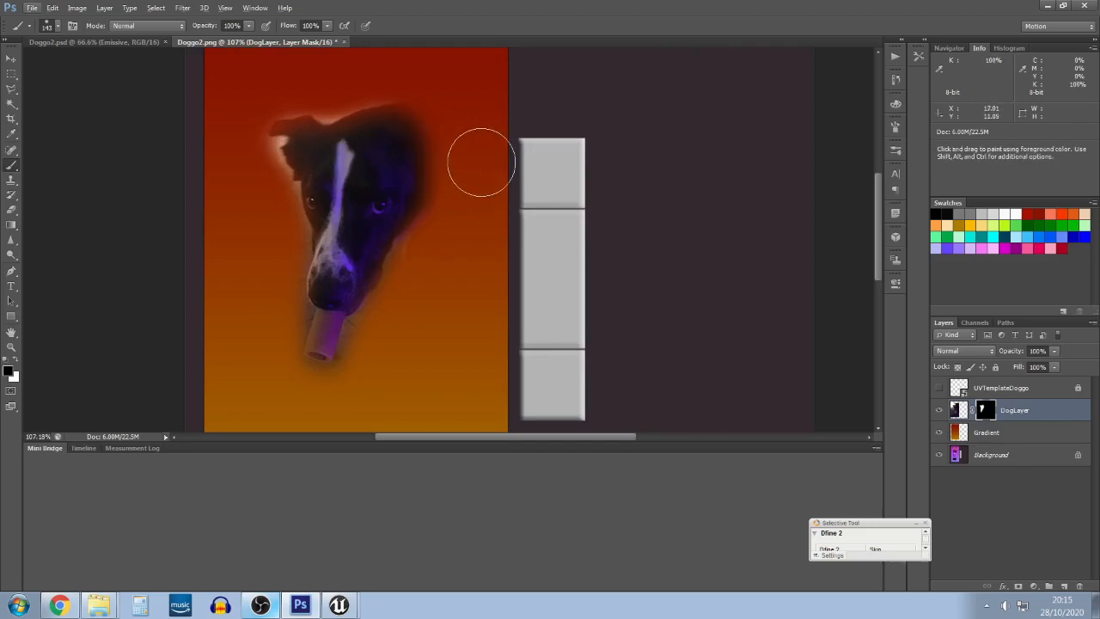
key(ctrl+z)
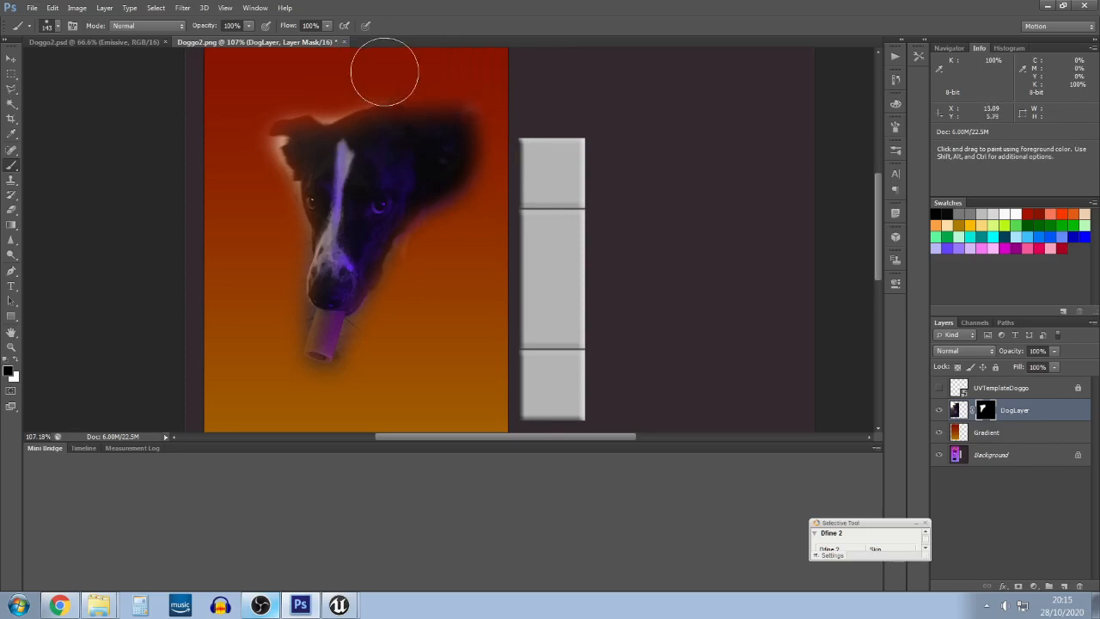
Paint black on the DogLayer mask to trim the end of the dog's neck with a soft edge
mouse_move(447, 81)
mouse_down()
mouse_move(472, 115)
mouse_move(478, 180)
mouse_up()
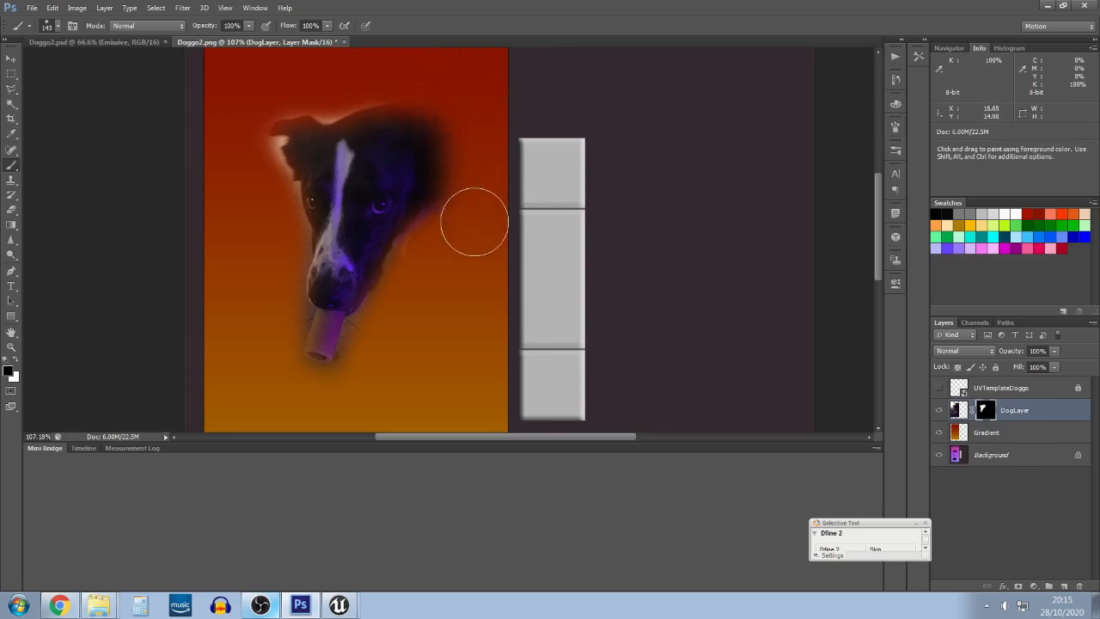
scroll(481, 198, down, 5)
key(alt)
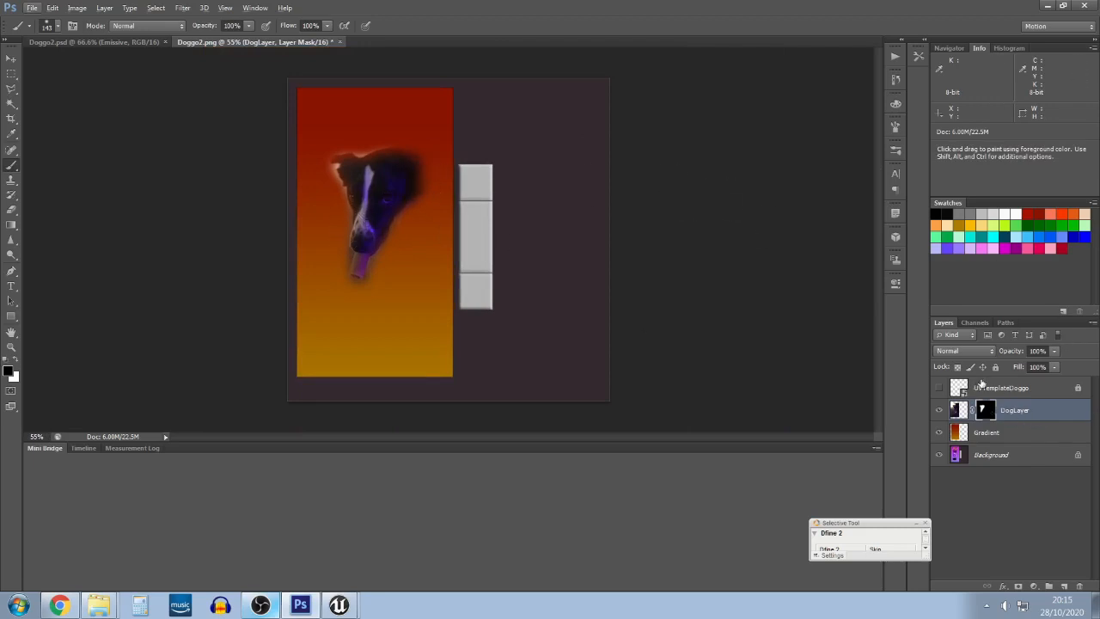
Set the DogLayer blend mode to Screen
click(993, 355)
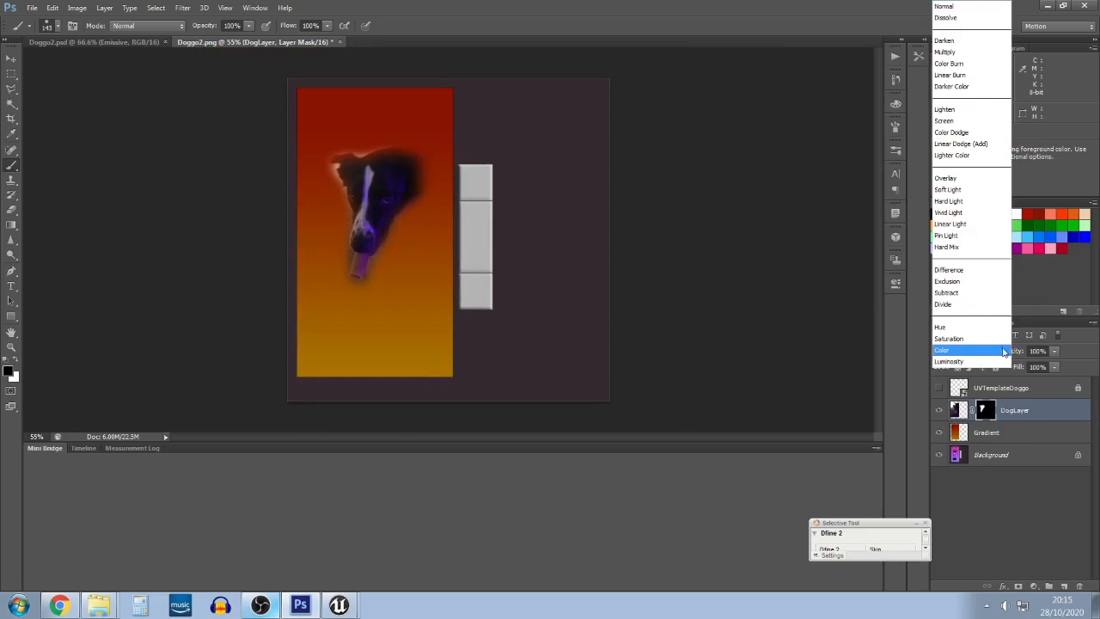
click(941, 6)
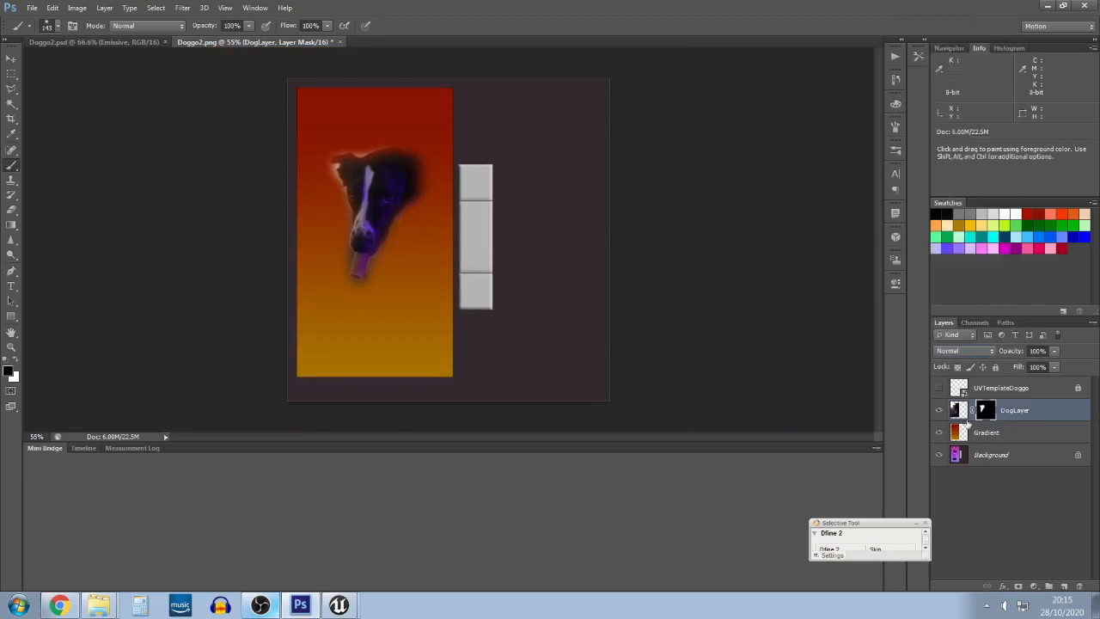
click(970, 349)
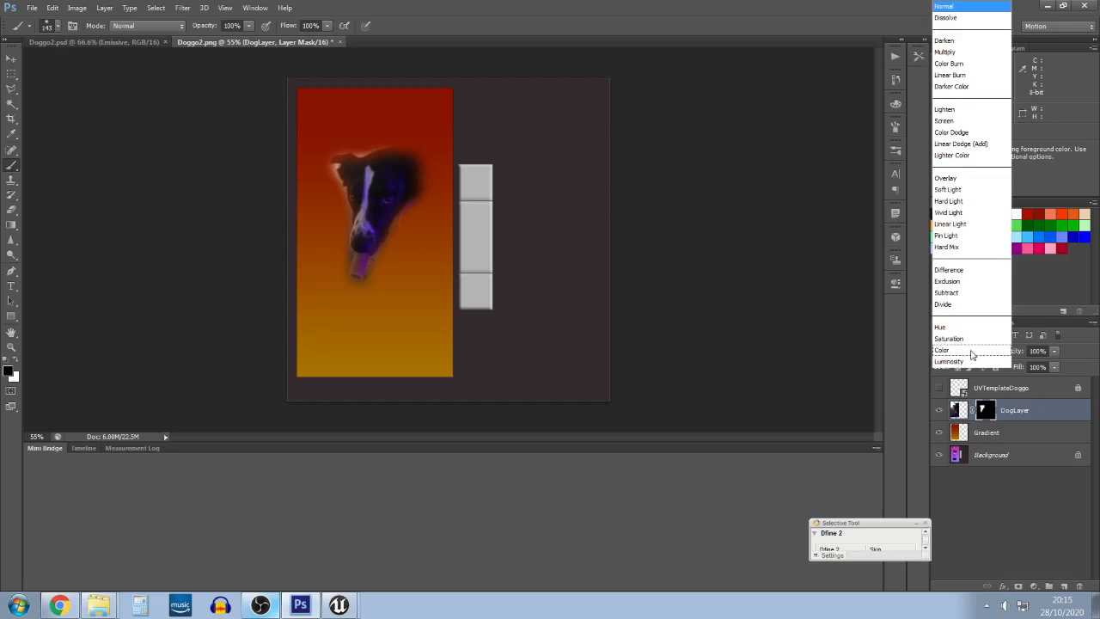
click(977, 123)
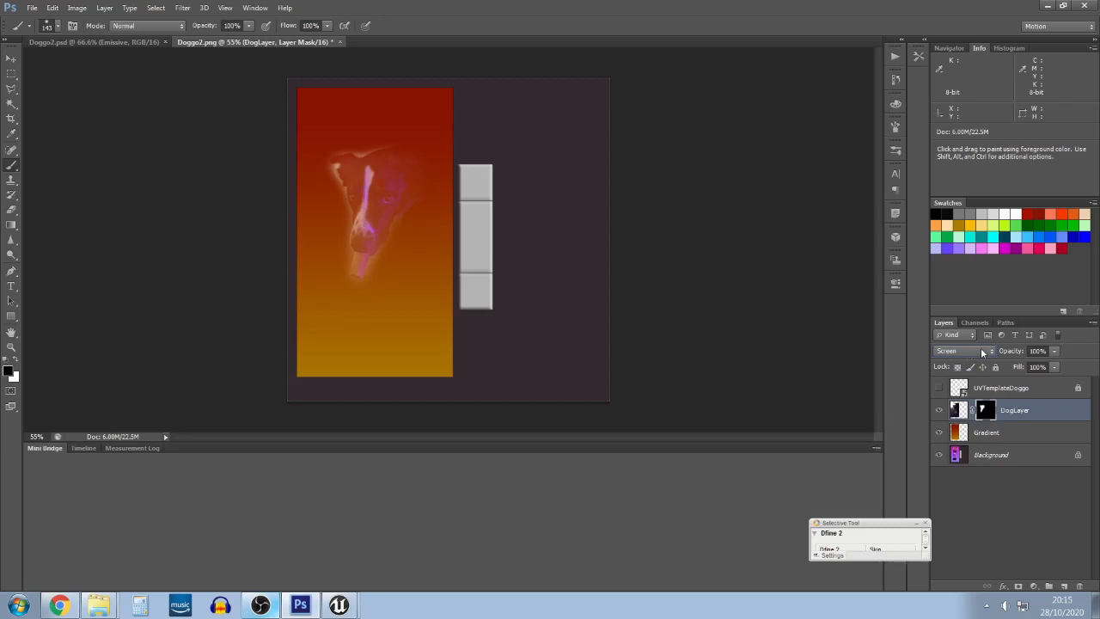
Preview the DogLayer over the gradient in successive blend modes from Color Dodge through Overlay, Pin Light and Exclusion to Luminosity
scroll(955, 353, down, 1)
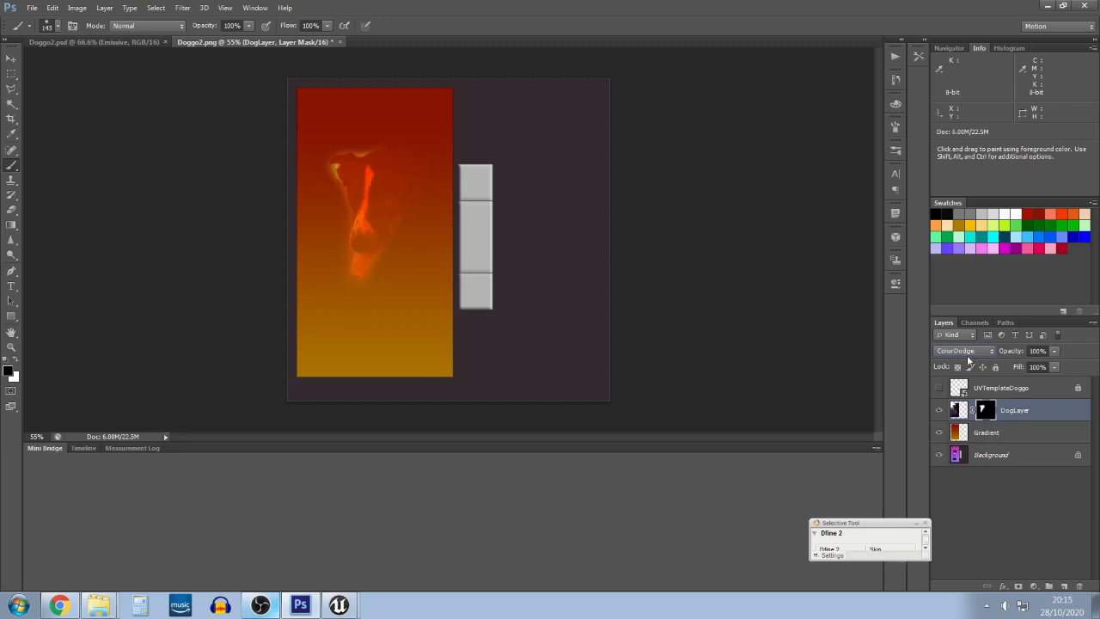
scroll(967, 355, down, 1)
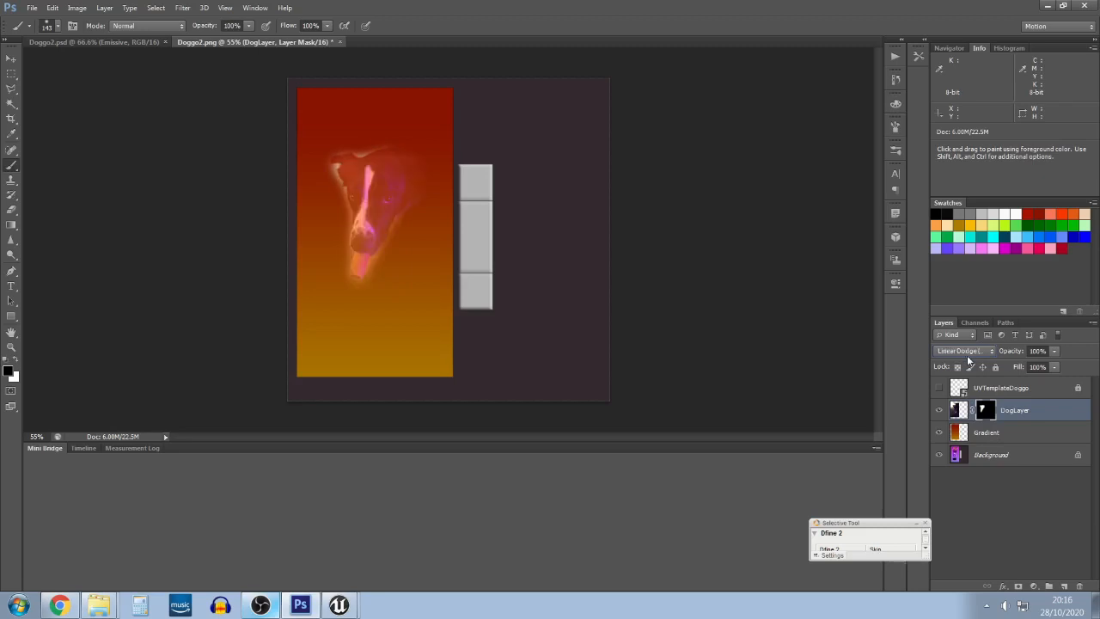
scroll(966, 355, down, 1)
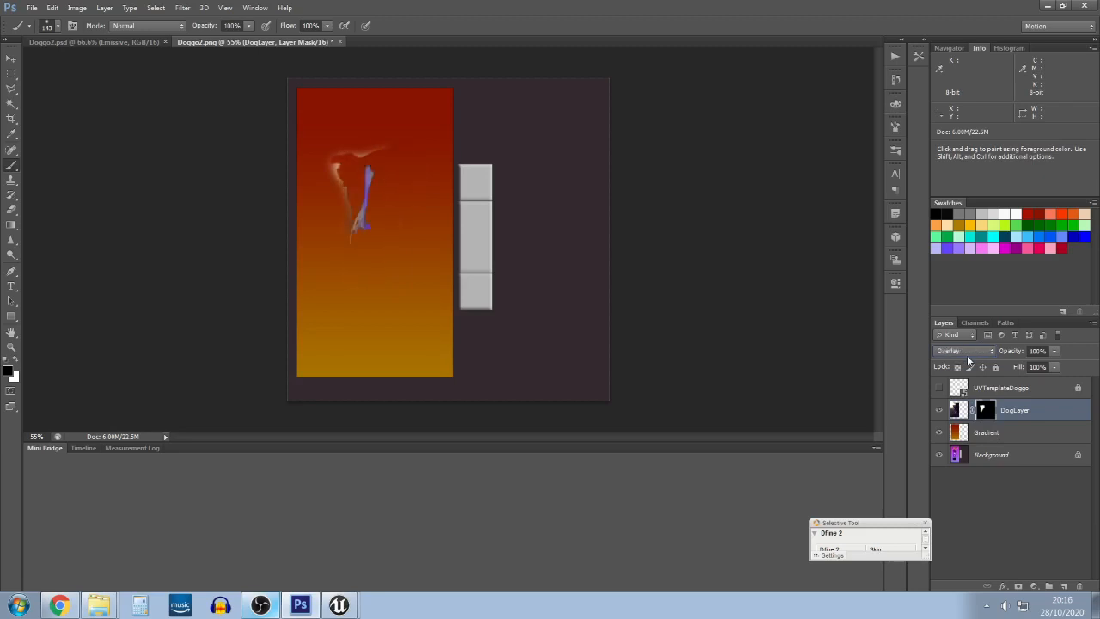
scroll(966, 355, down, 2)
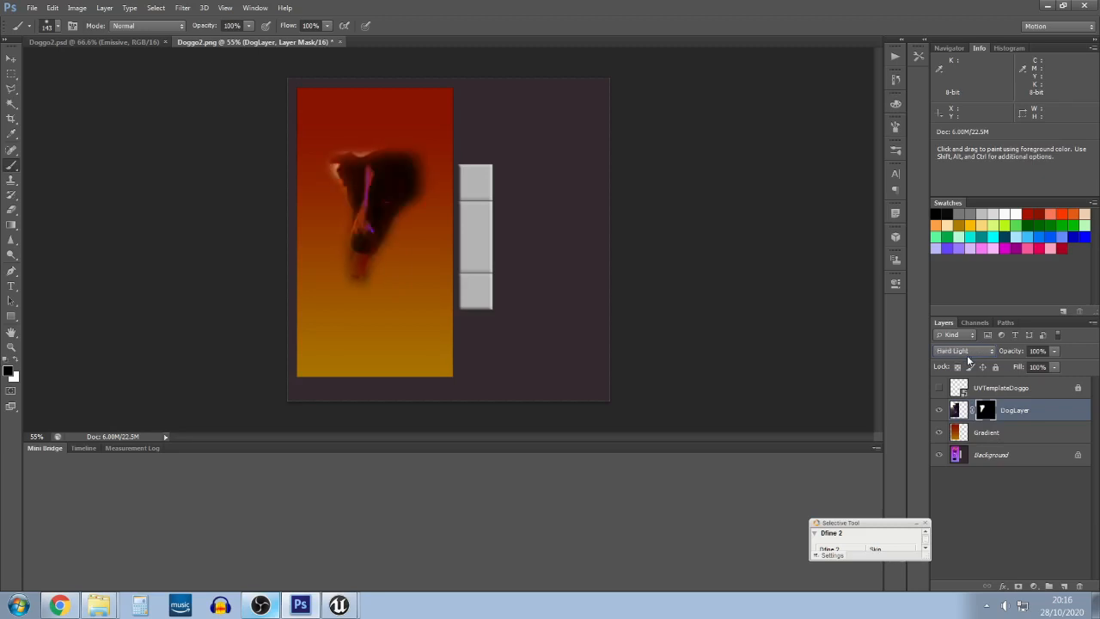
scroll(967, 355, down, 1)
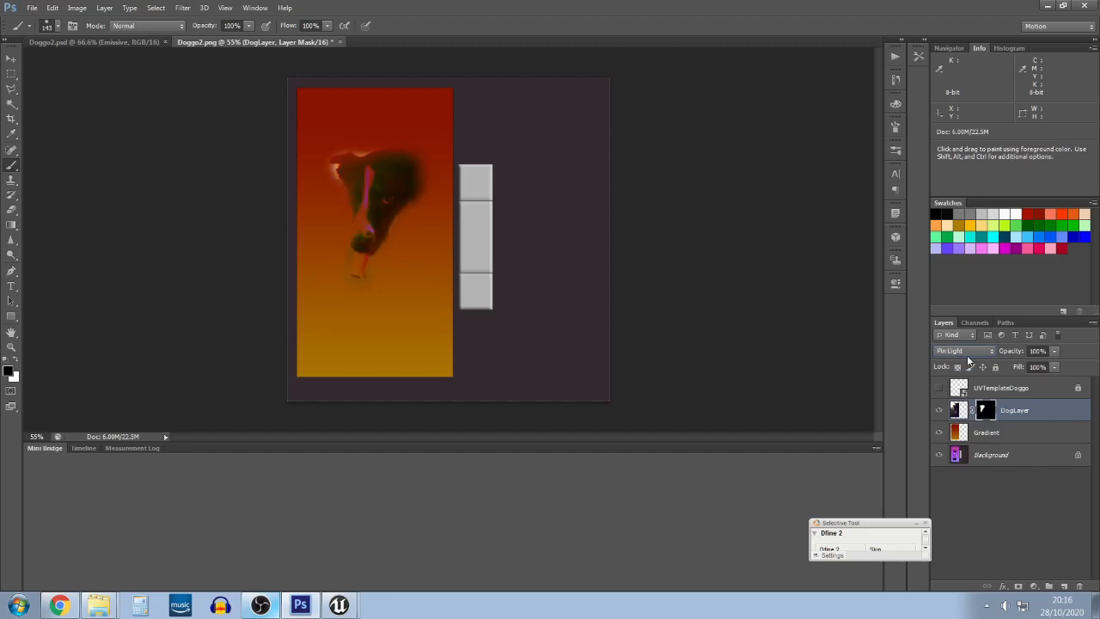
scroll(967, 355, down, 2)
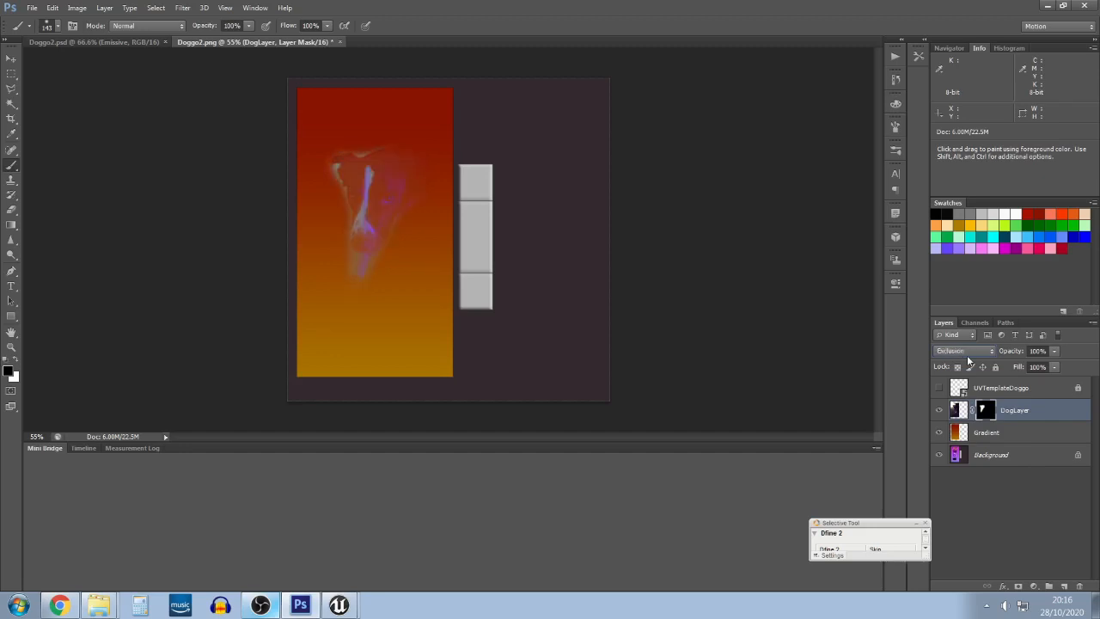
scroll(967, 355, down, 3)
scroll(966, 355, down, 1)
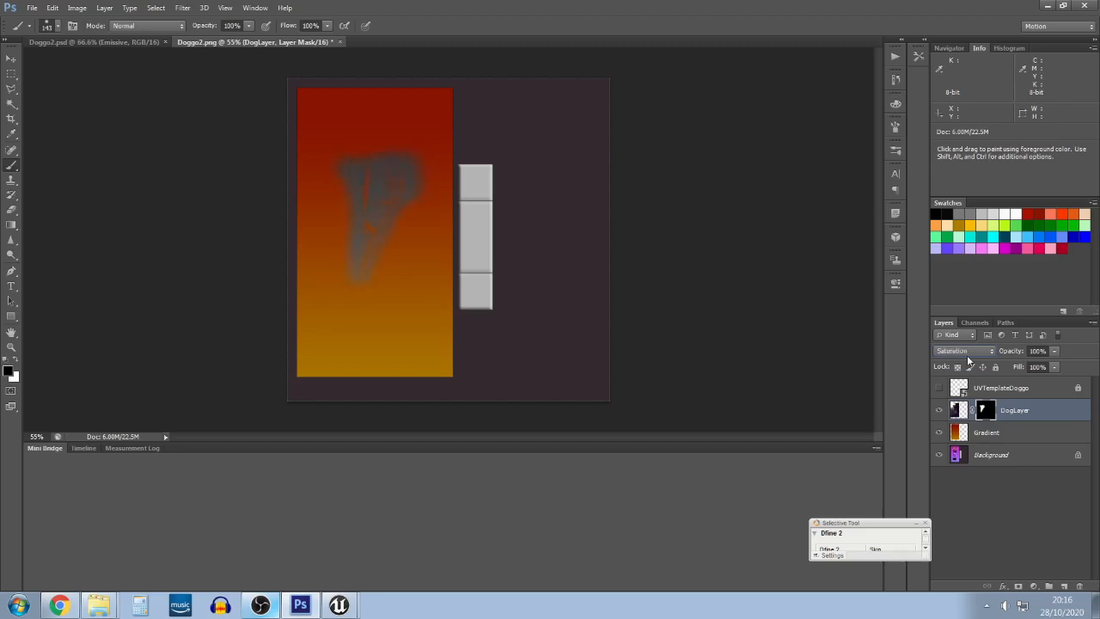
scroll(967, 355, down, 1)
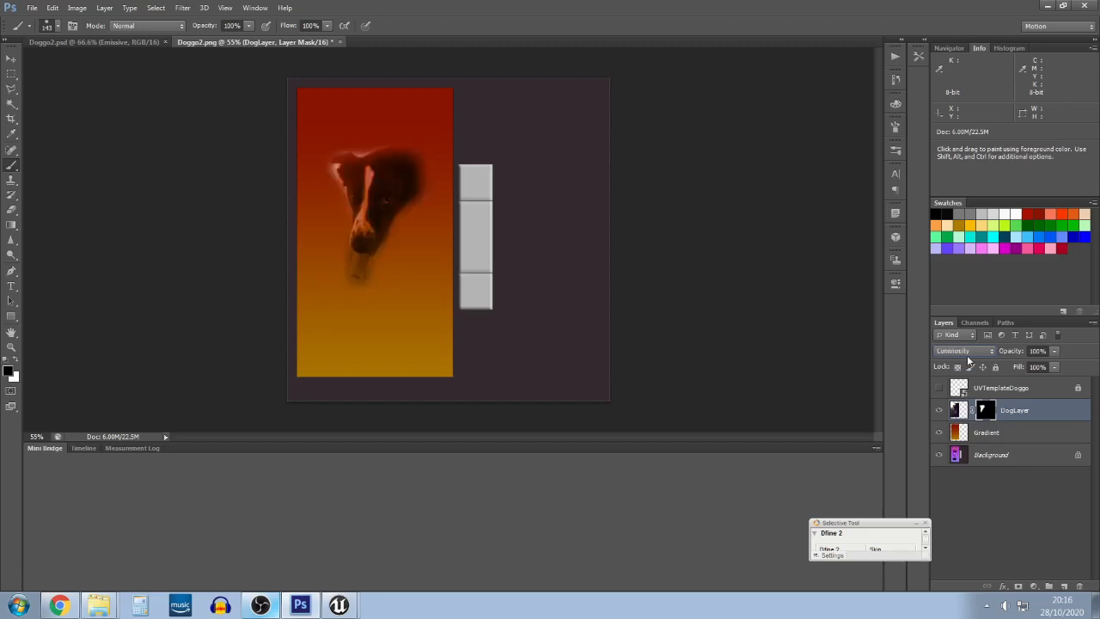
Compare the DogLayer's blend modes in reverse order, going back from Luminosity through Linear Dodge and Screen to Dissolve
scroll(967, 355, up, 7)
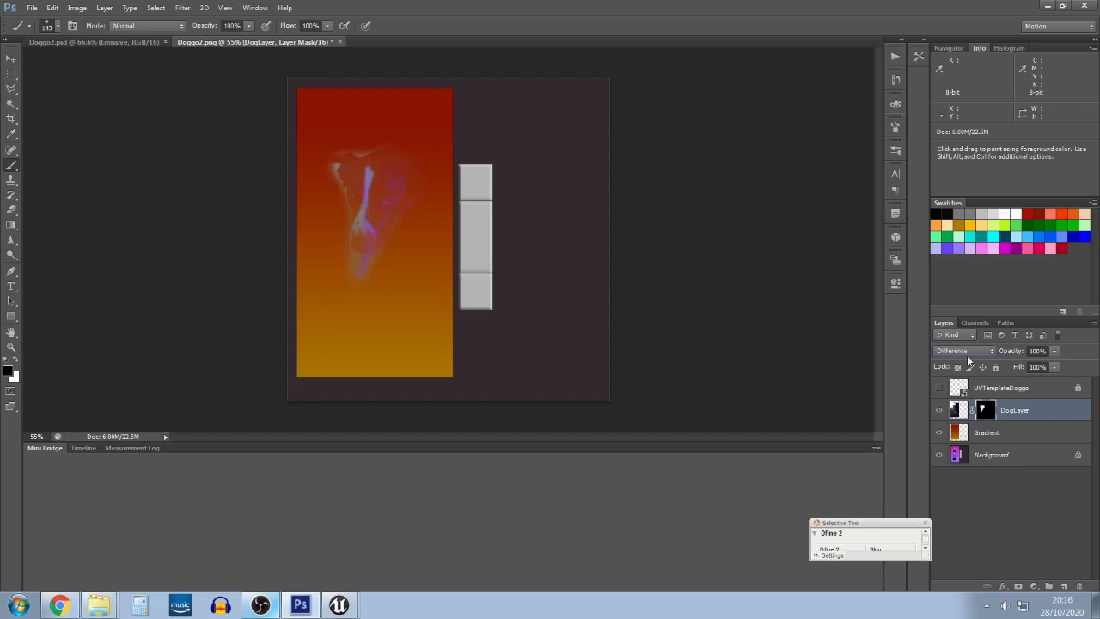
scroll(967, 355, up, 2)
scroll(967, 355, down, 1)
scroll(966, 355, up, 1)
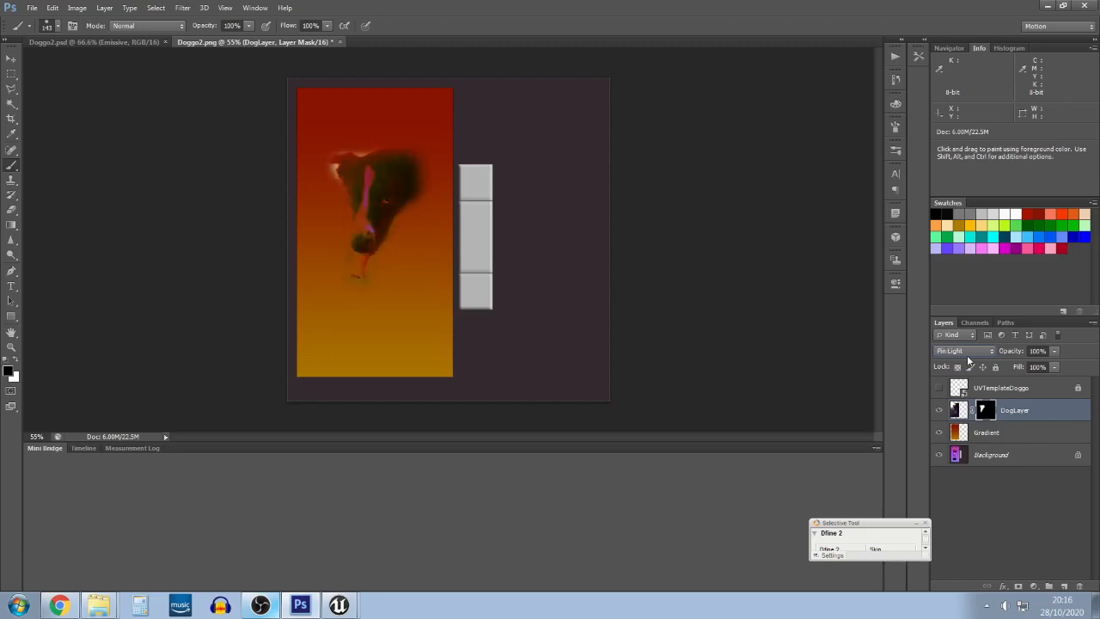
scroll(967, 355, up, 6)
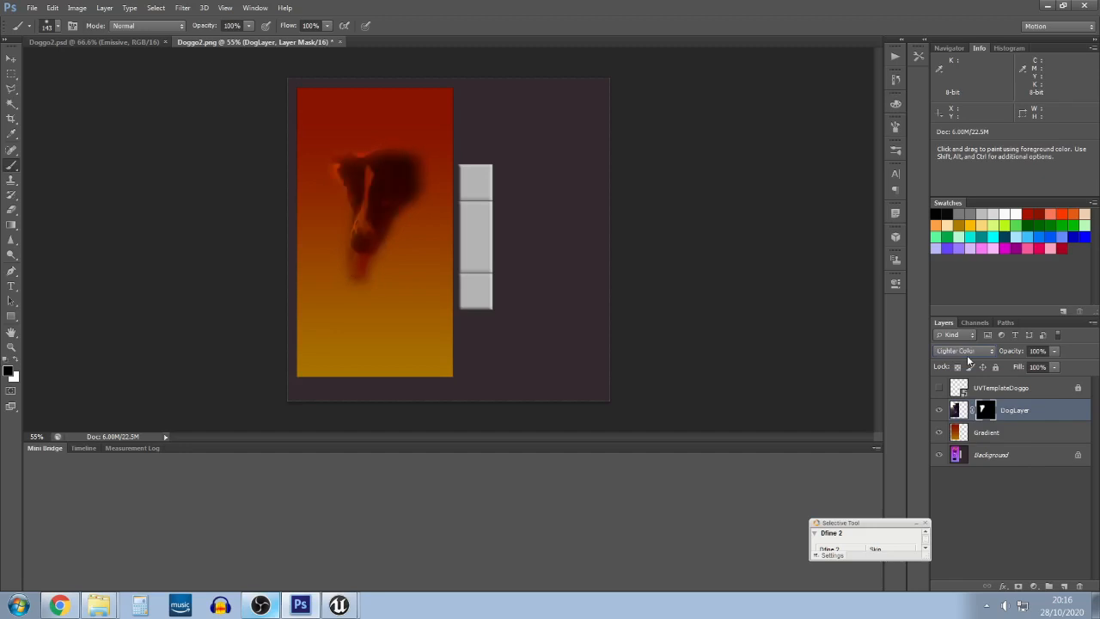
scroll(966, 354, up, 1)
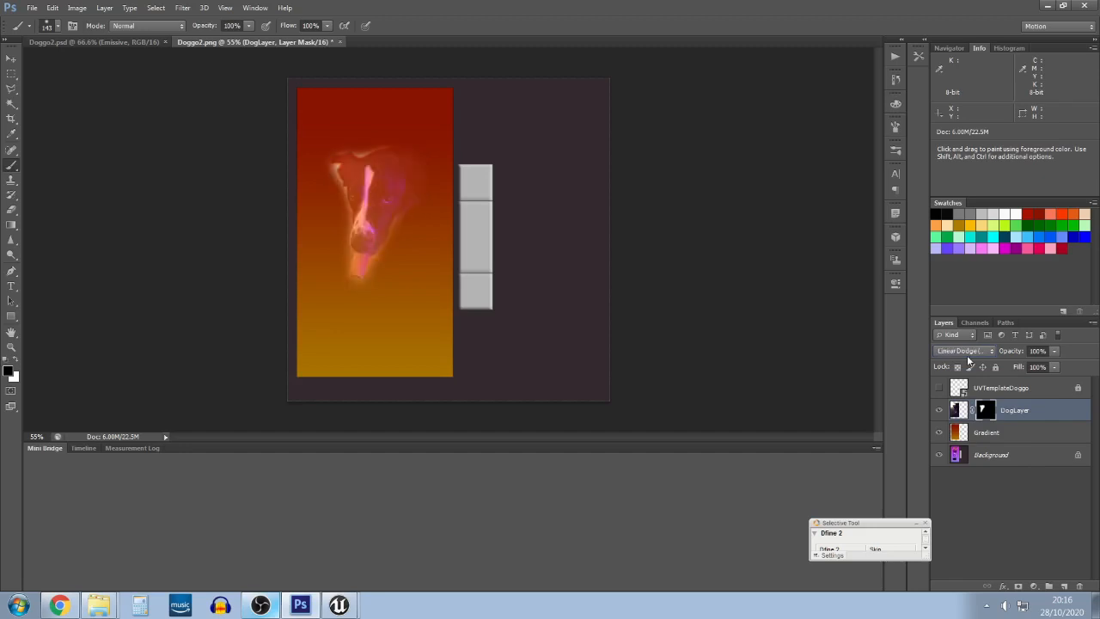
scroll(967, 355, up, 1)
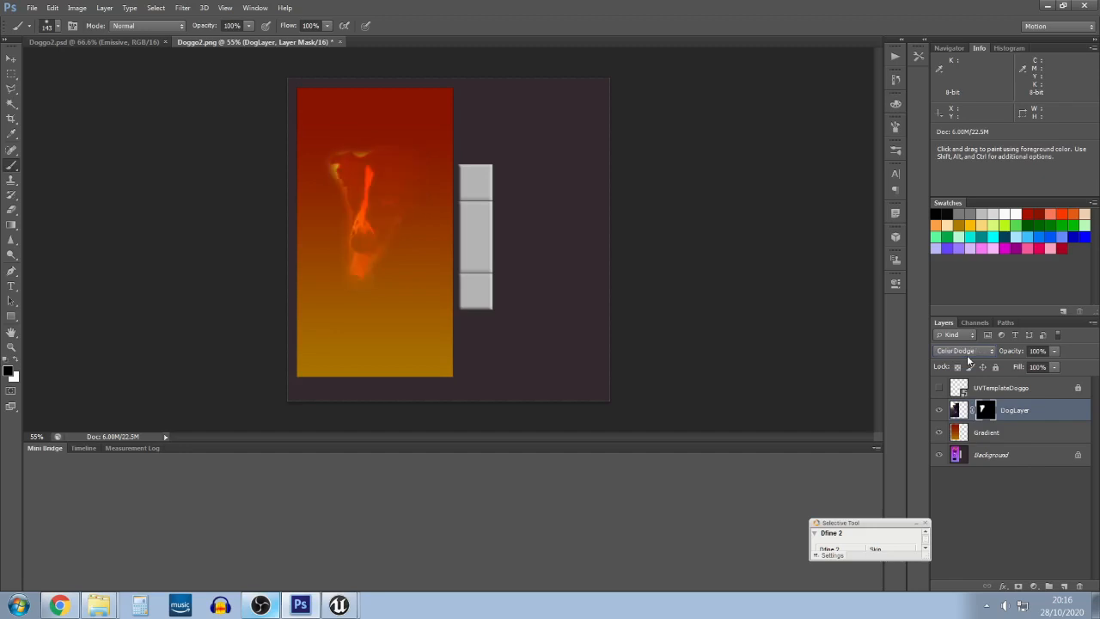
scroll(967, 355, down, 1)
scroll(967, 355, up, 1)
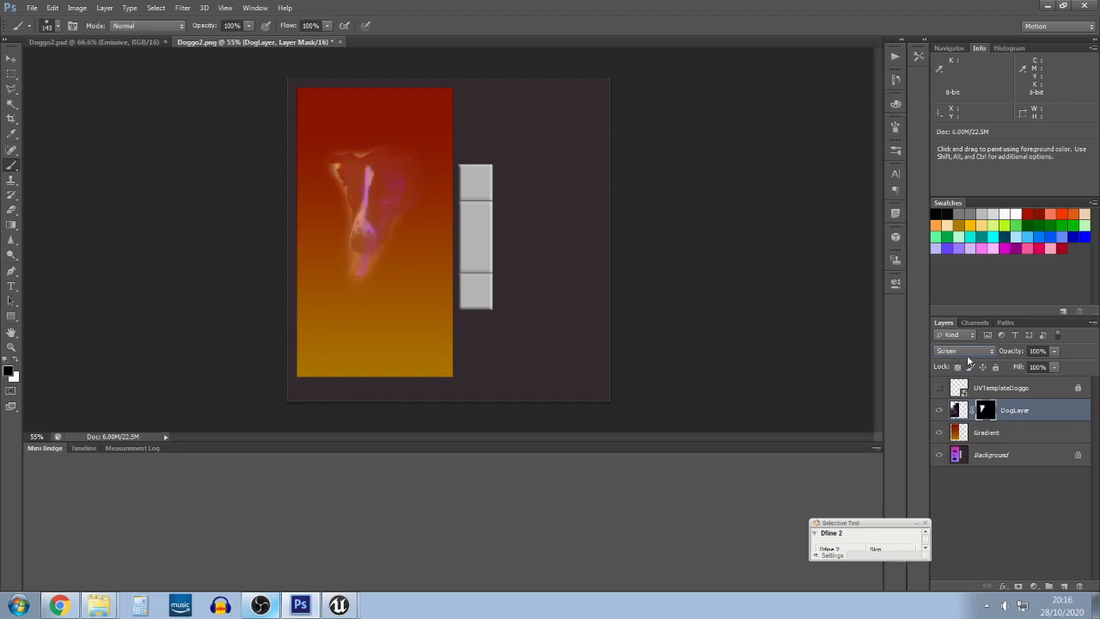
scroll(966, 355, up, 2)
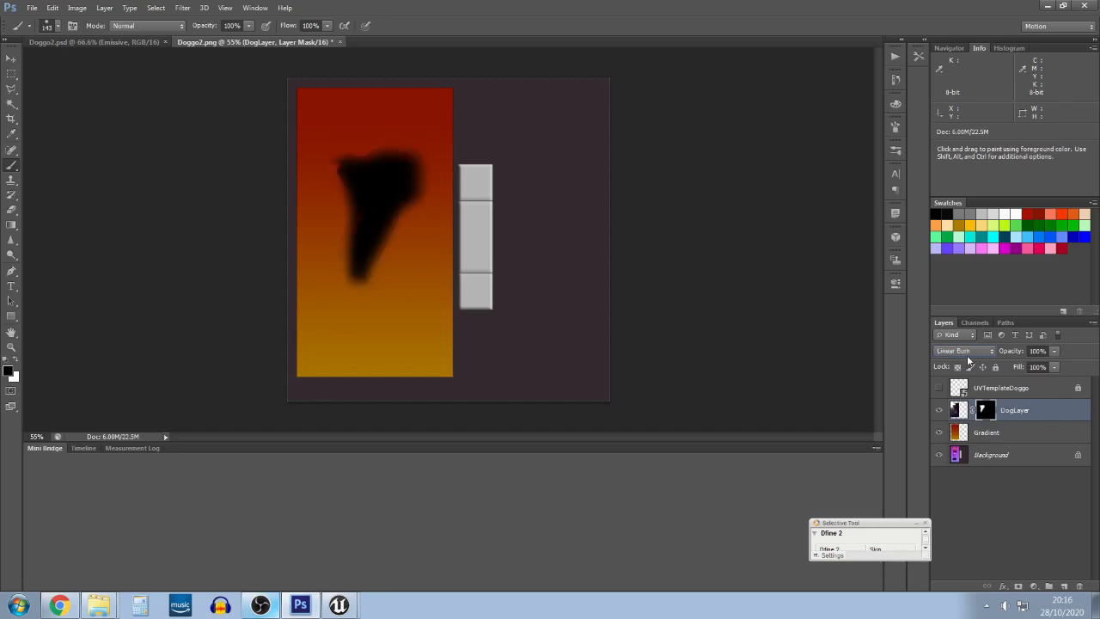
scroll(966, 355, up, 4)
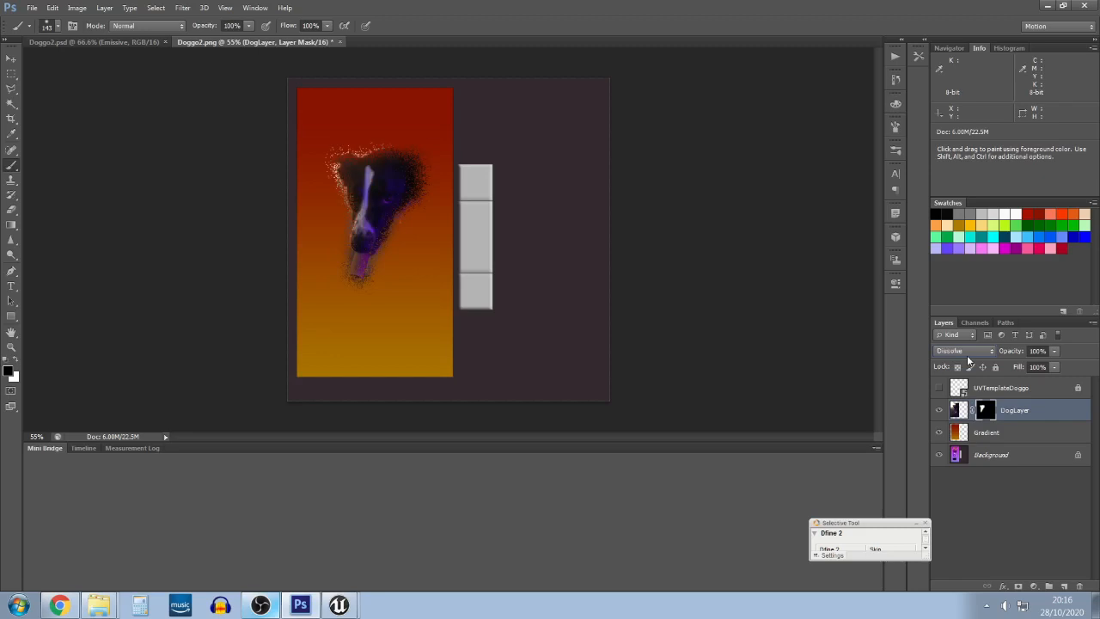
Set the DogLayer blend mode to Pin Light
scroll(967, 355, down, 9)
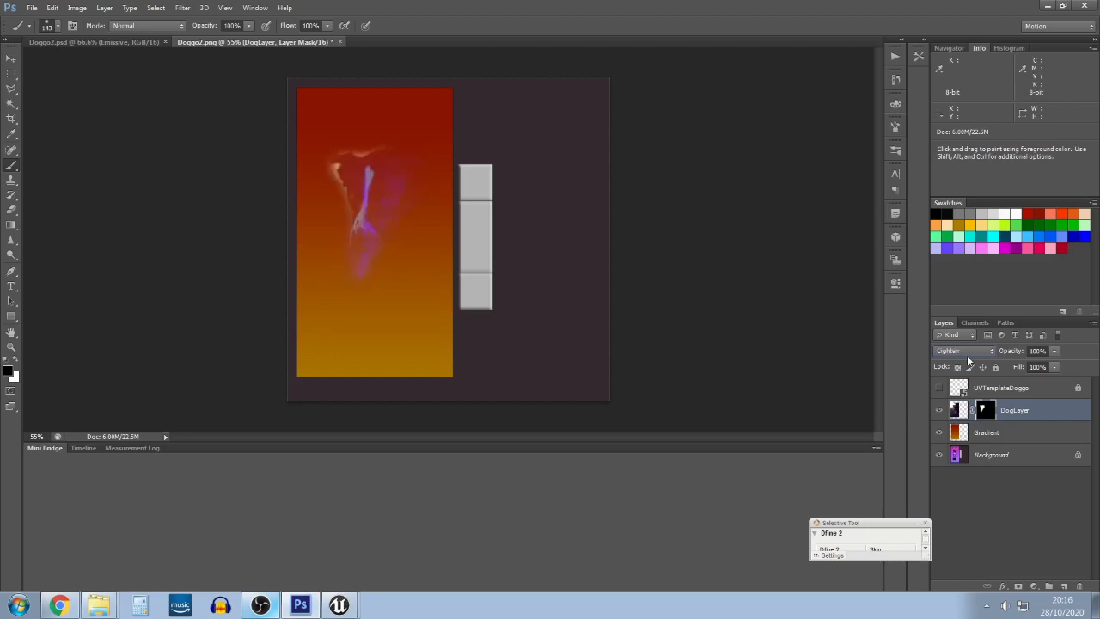
scroll(967, 355, down, 5)
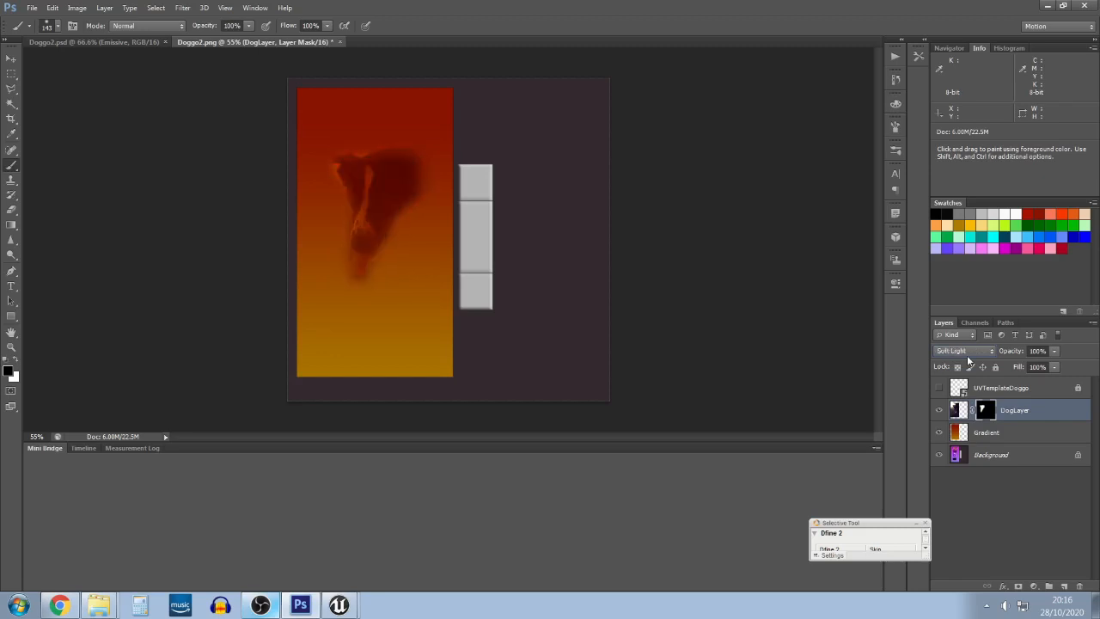
scroll(966, 355, up, 1)
scroll(966, 355, down, 2)
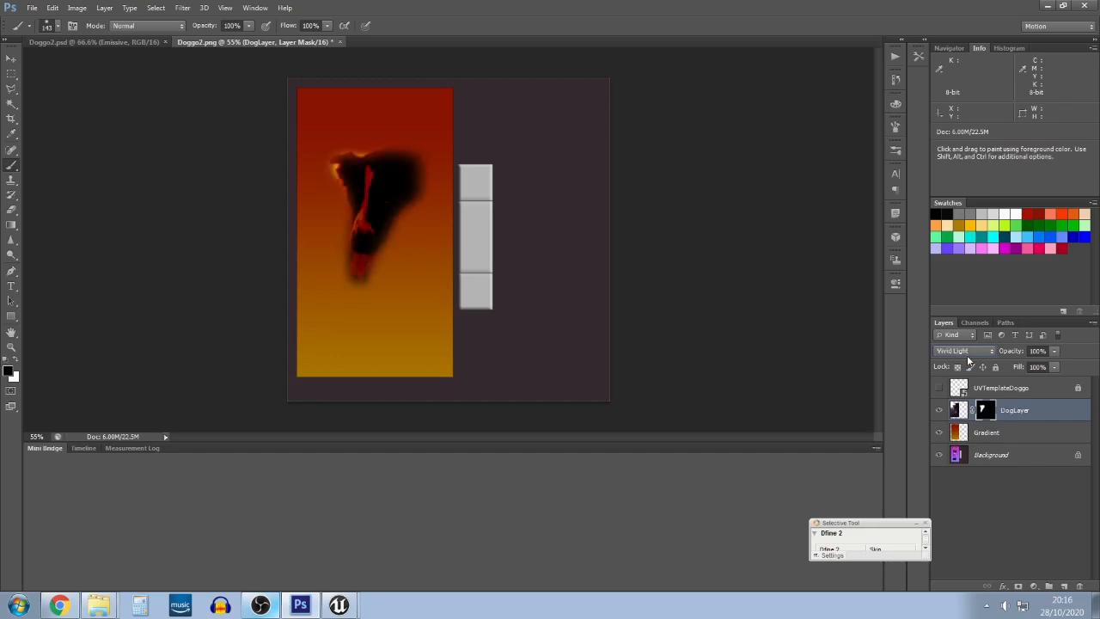
scroll(967, 355, down, 1)
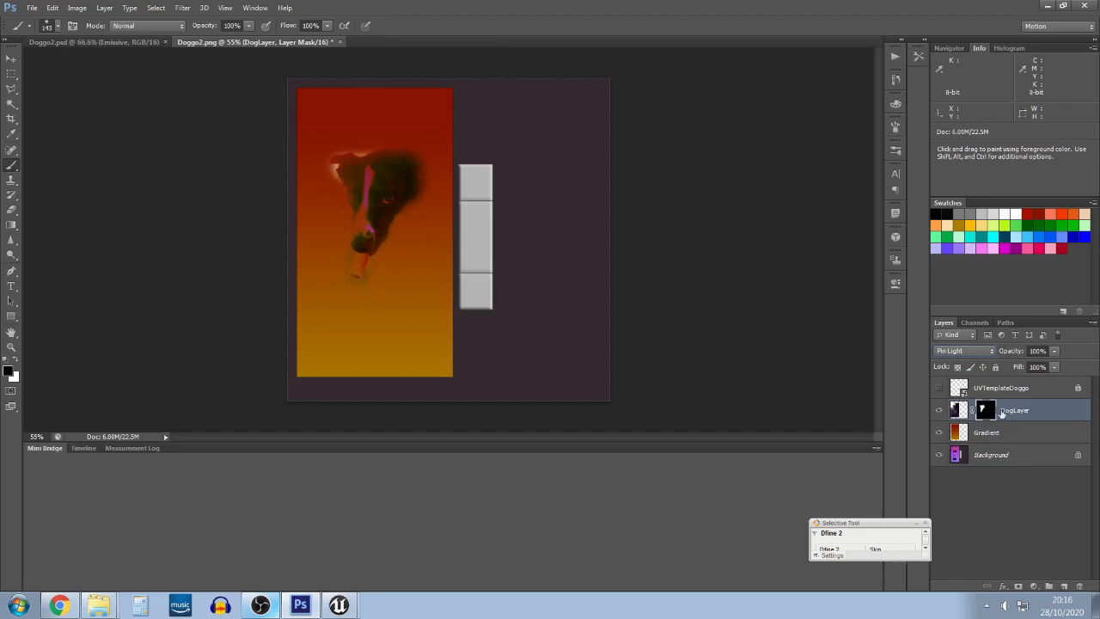
Target the DogLayer image instead of its mask, and briefly show the UVTemplateDoggo layer to check the dog's placement
click(959, 411)
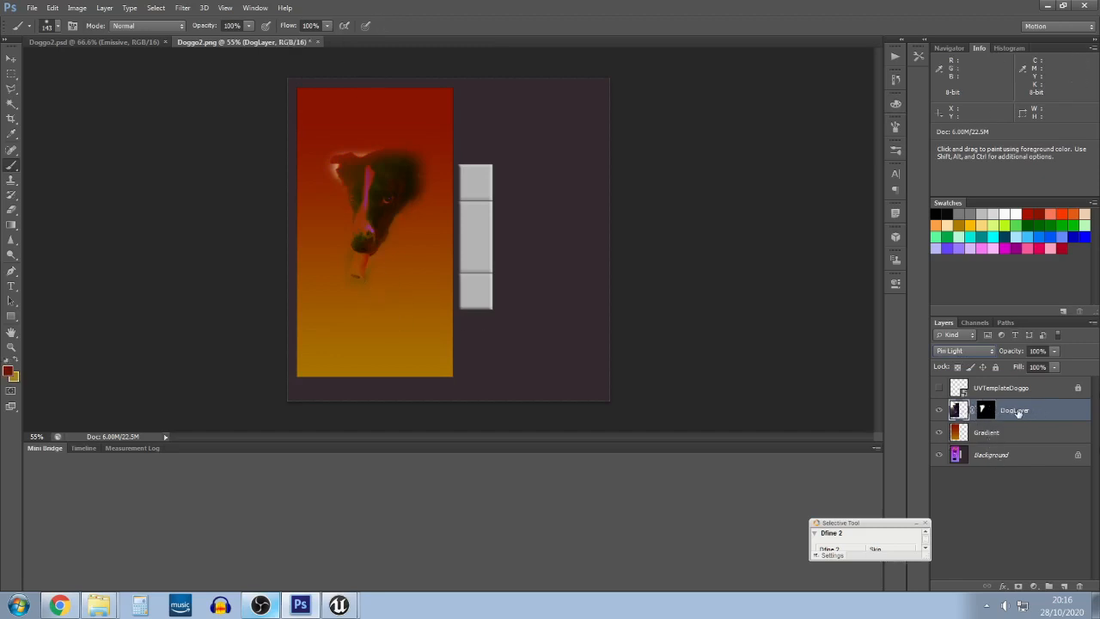
click(940, 389)
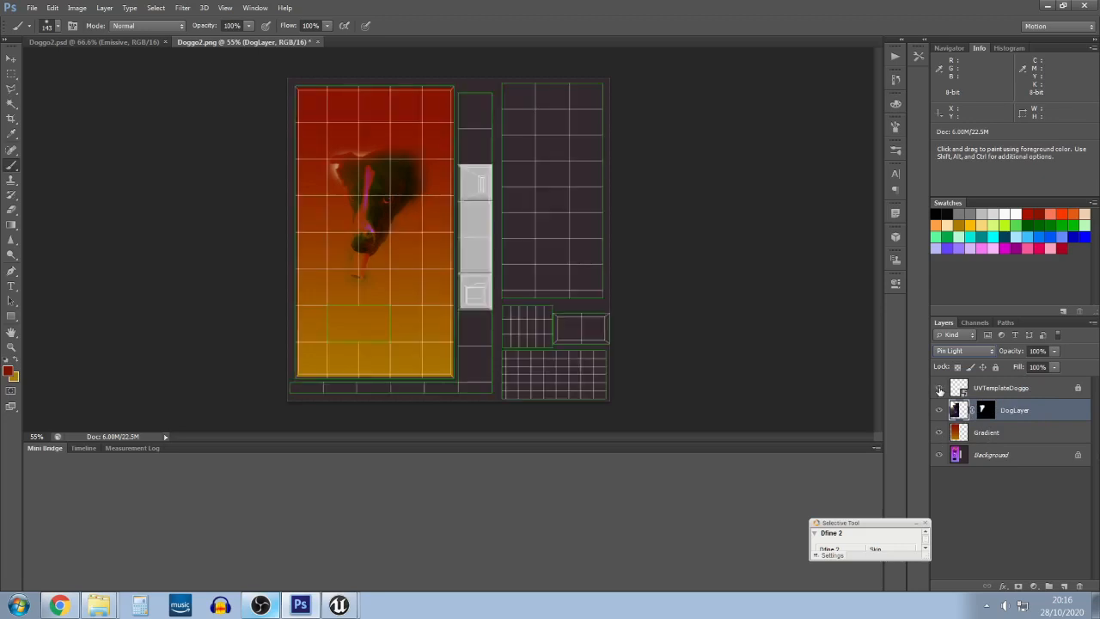
click(940, 388)
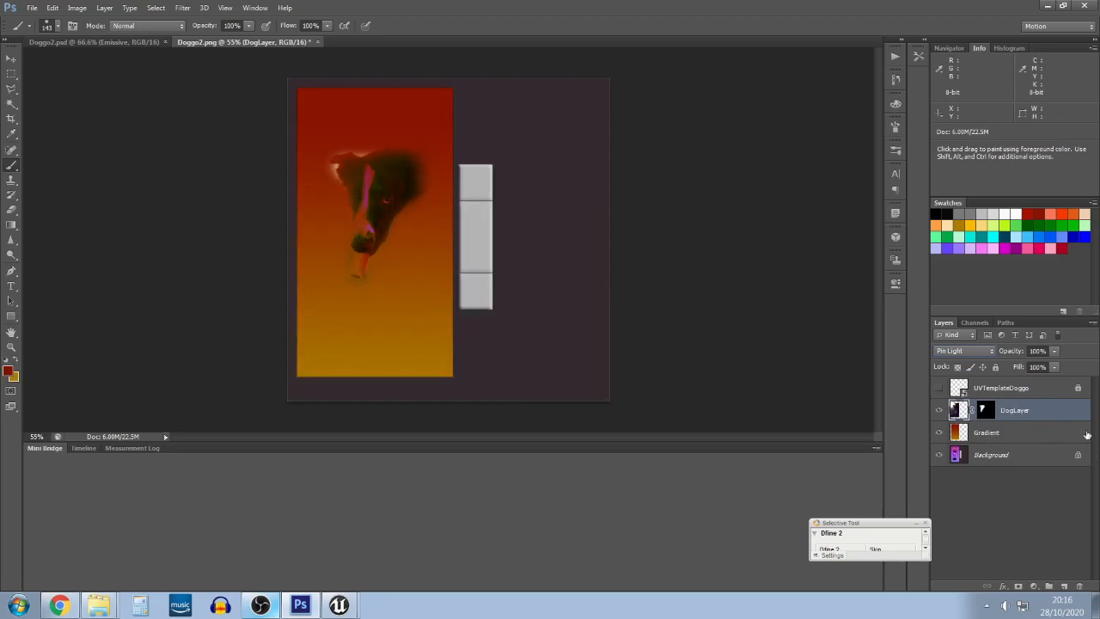
Activate the Type tool and set its font to Jellyka, Saint-Andrew's Queen for text above the dog's head
click(10, 287)
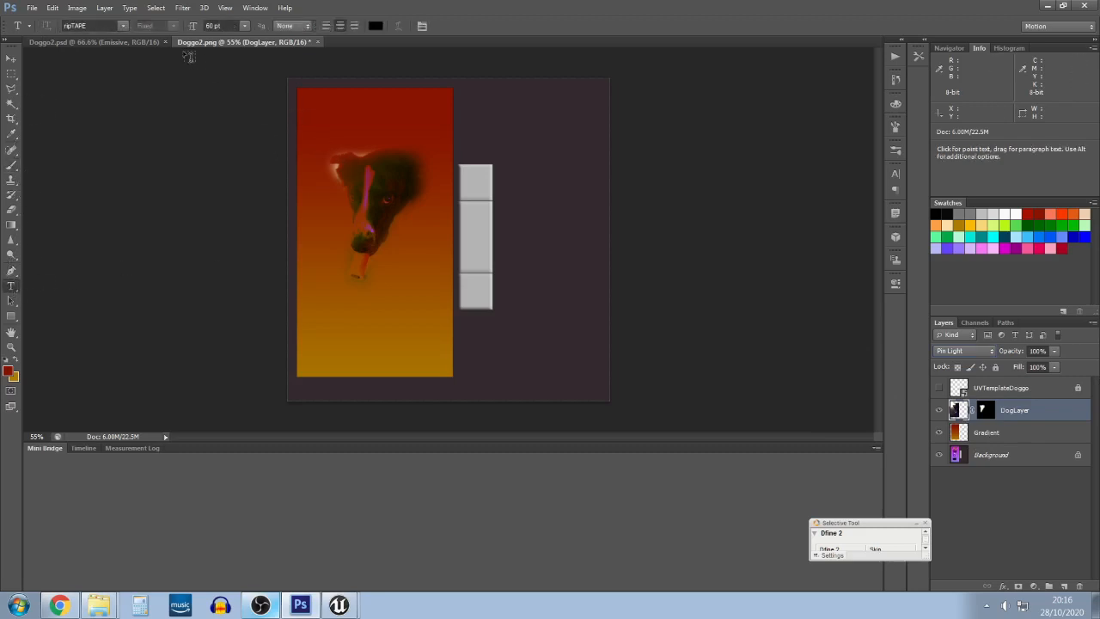
scroll(329, 111, up, 3)
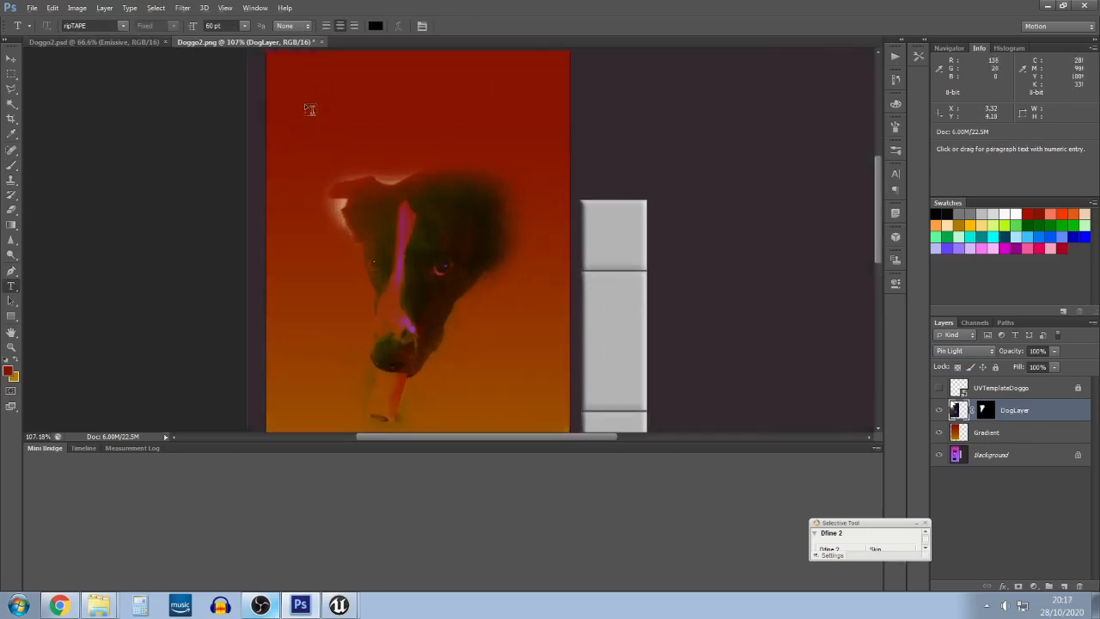
click(123, 26)
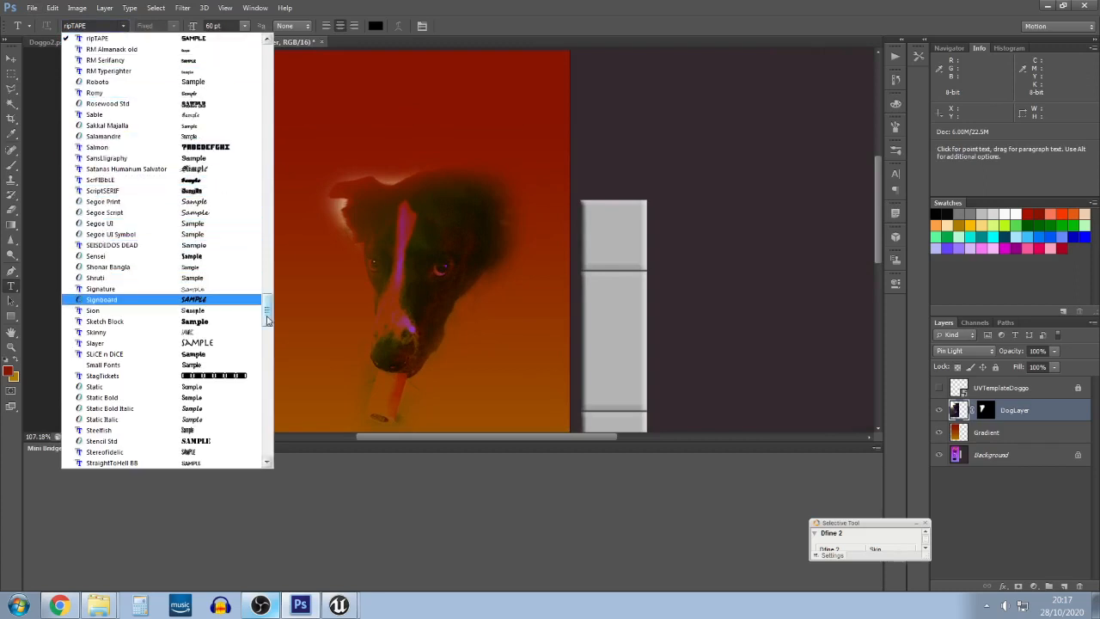
scroll(267, 299, up, 7)
drag(267, 299, 267, 242)
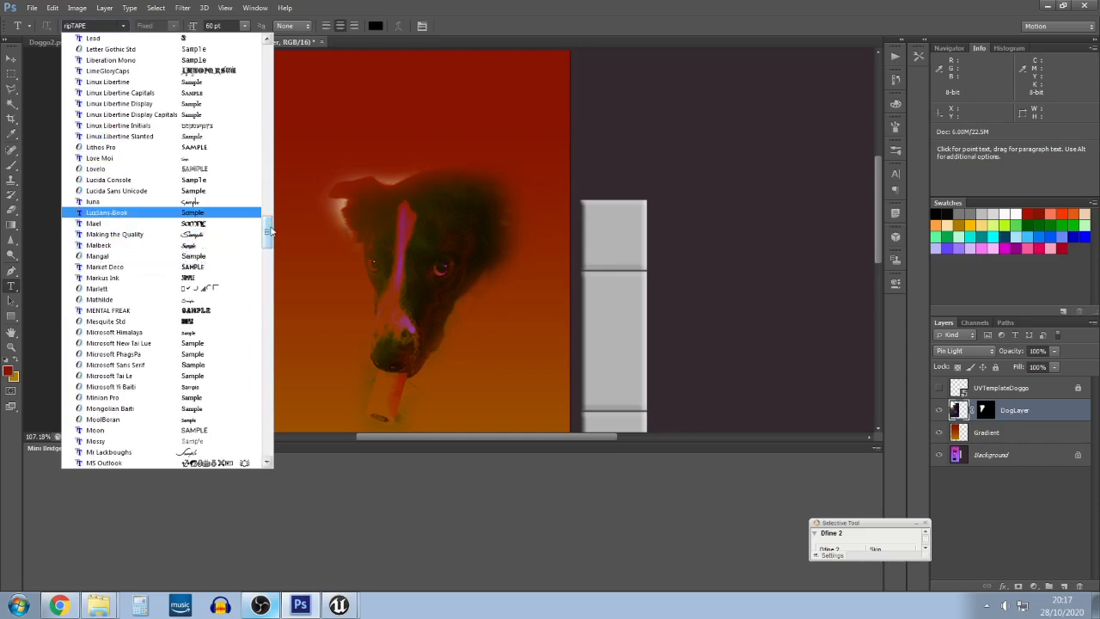
drag(268, 228, 276, 131)
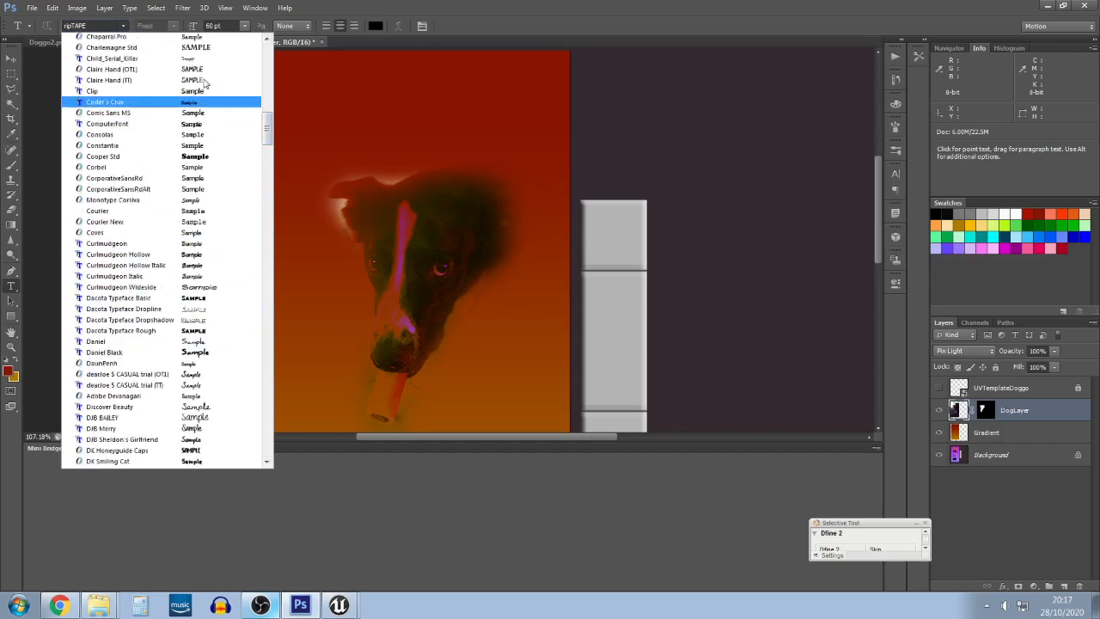
scroll(204, 95, up, 7)
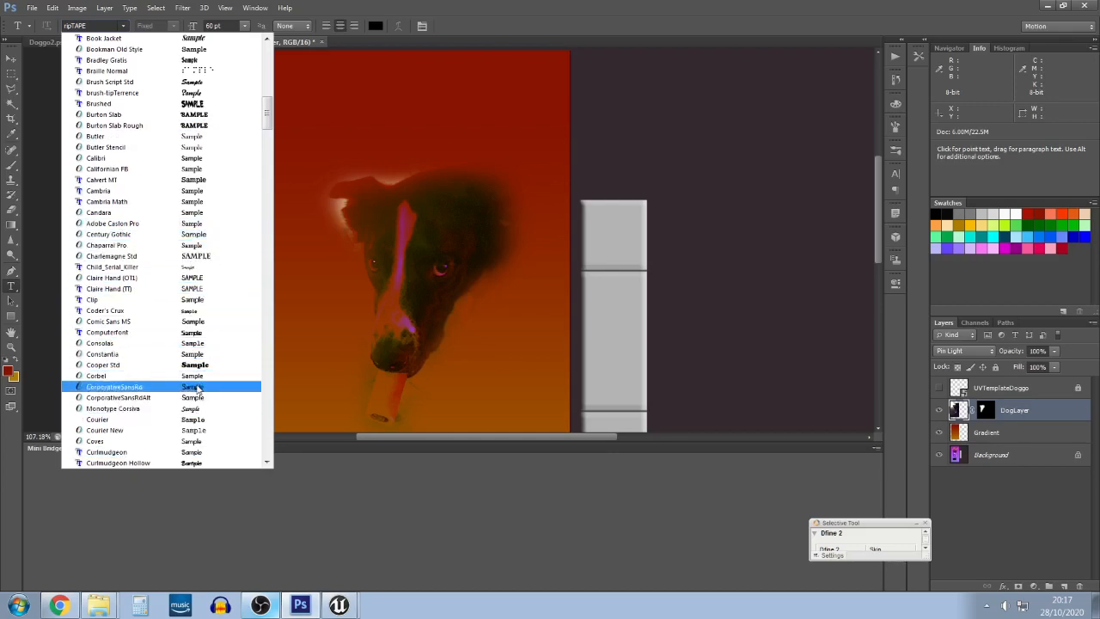
scroll(214, 181, up, 5)
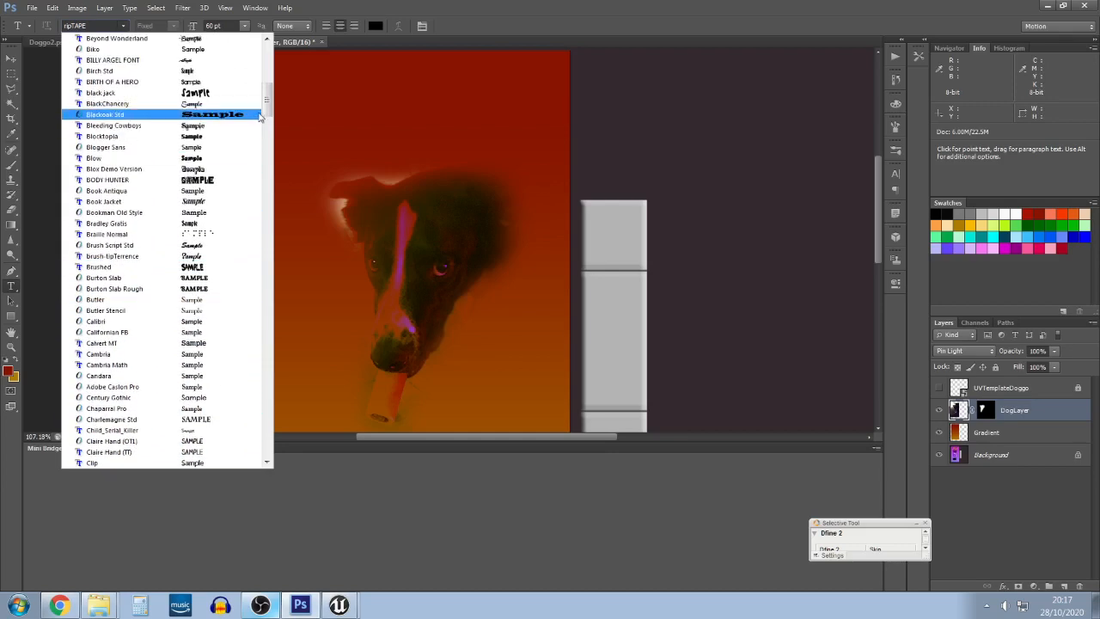
drag(267, 108, 266, 166)
scroll(206, 367, down, 2)
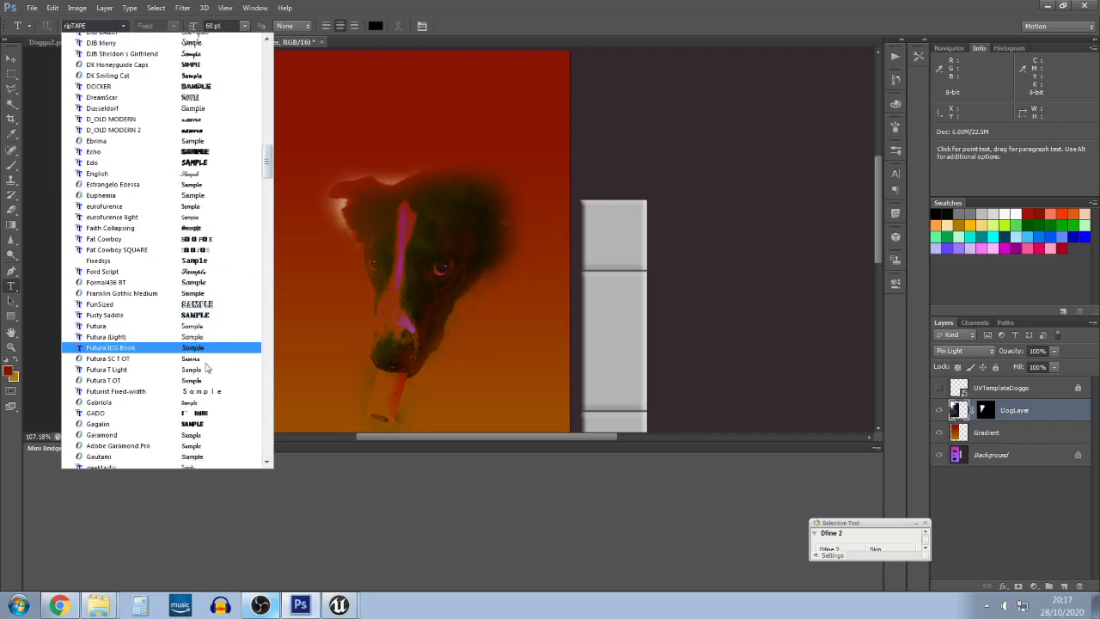
scroll(206, 368, down, 7)
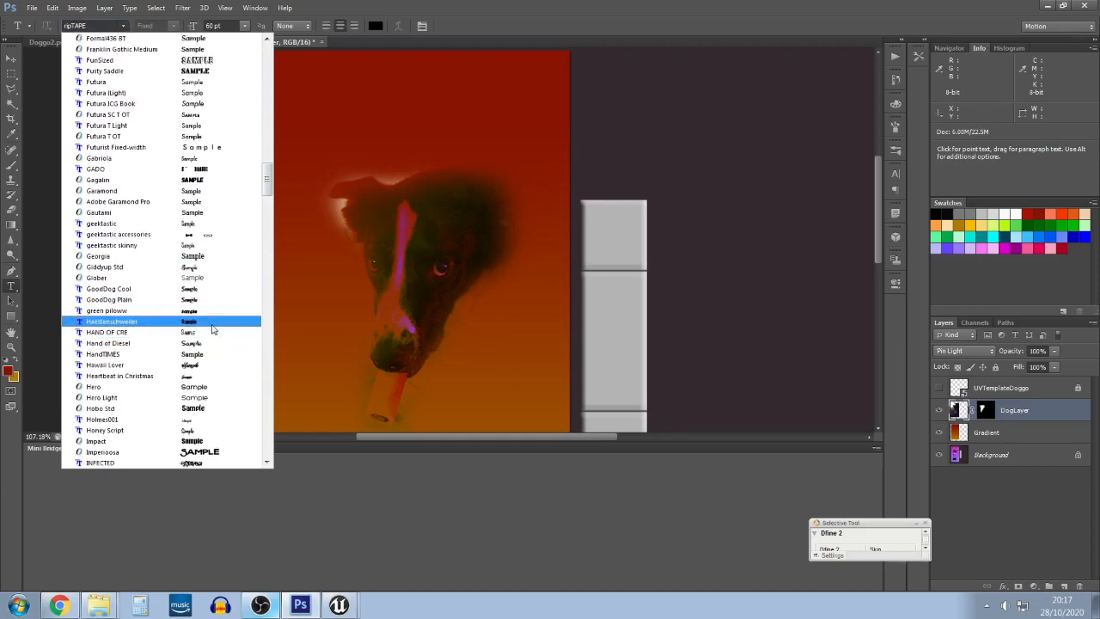
scroll(212, 339, down, 4)
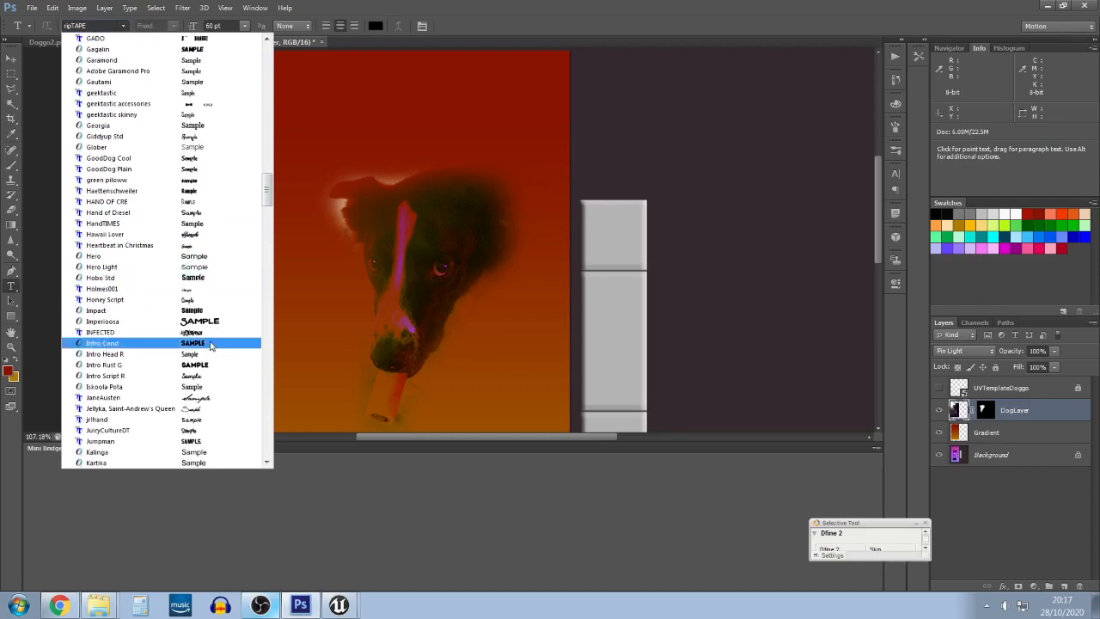
scroll(213, 354, down, 2)
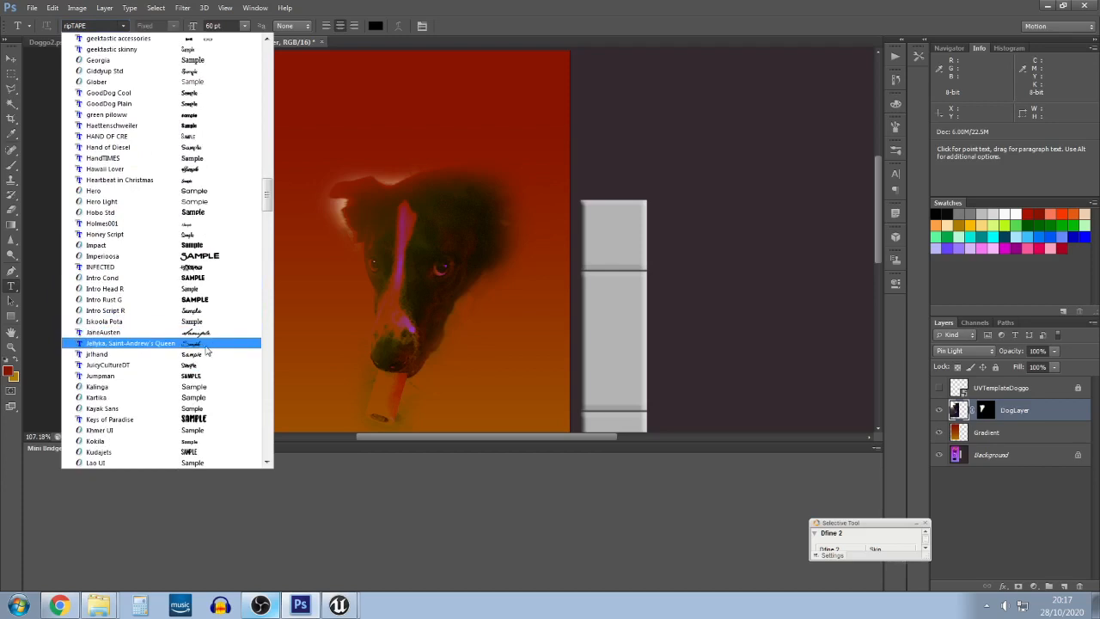
click(205, 346)
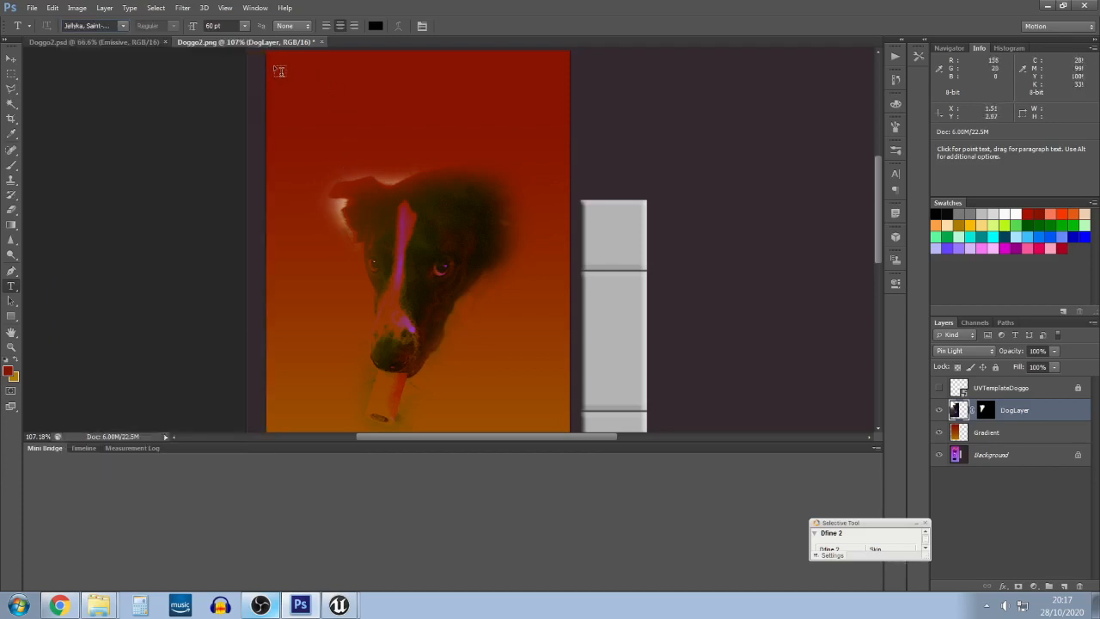
Add a paragraph text box across the red area above the dog's head containing the text "Bede Gicars"
drag(275, 65, 554, 175)
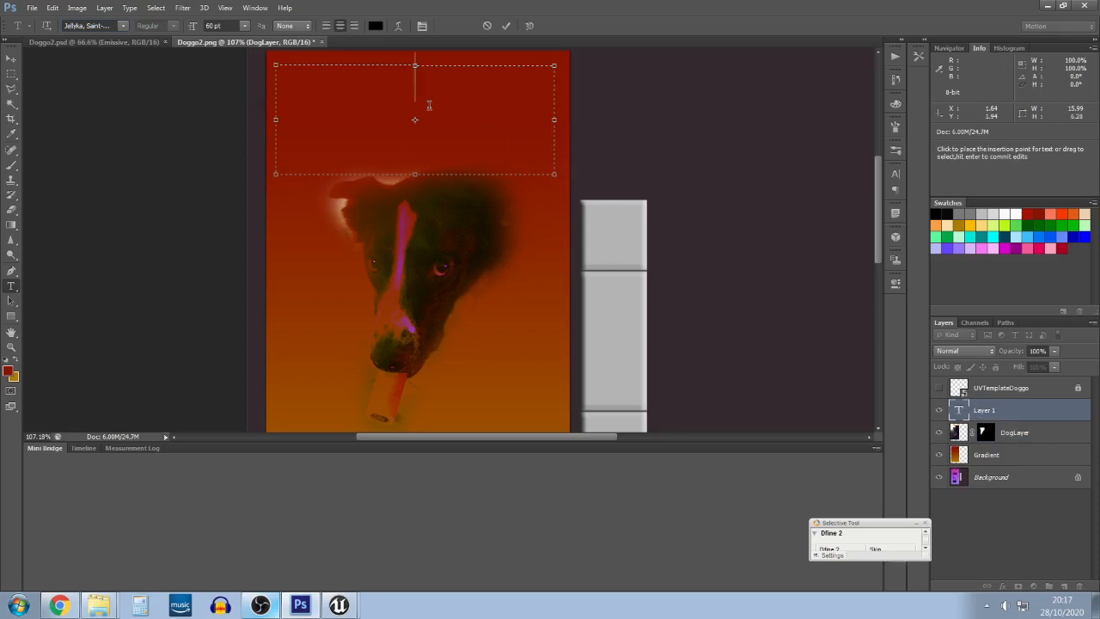
text(Le)
key(BackSpace)
key(BackSpace)
text(Bell)
key(BackSpace)
key(BackSpace)
key(BackSpace)
key(BackSpace)
text(Bebe atroans)
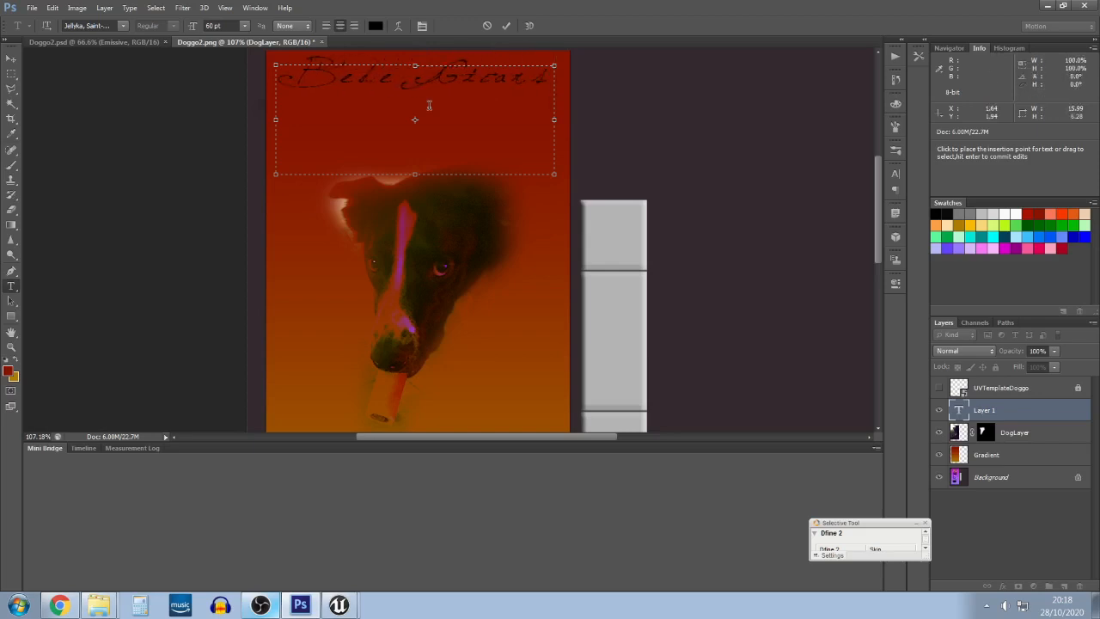
Break the text into two lines, with "Gicars" below "Bede"
key(Left)
key(Left)
key(Left)
key(Left)
key(Left)
key(Left)
key(Return)
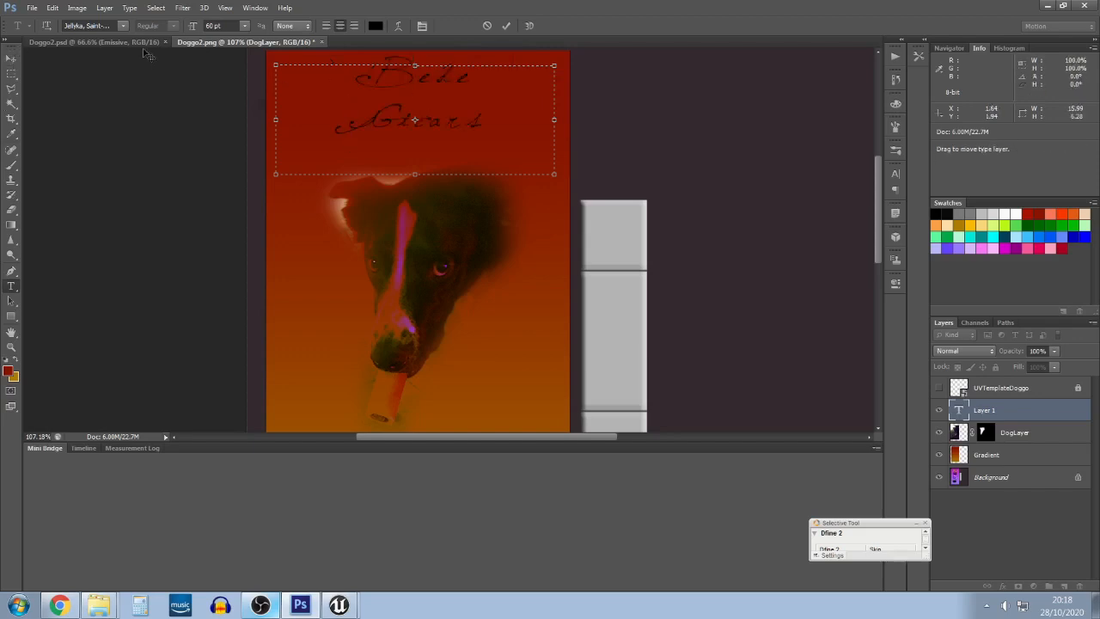
Change the font of the entire two-line text to Market Deco and commit the text edit
key(ctrl+a)
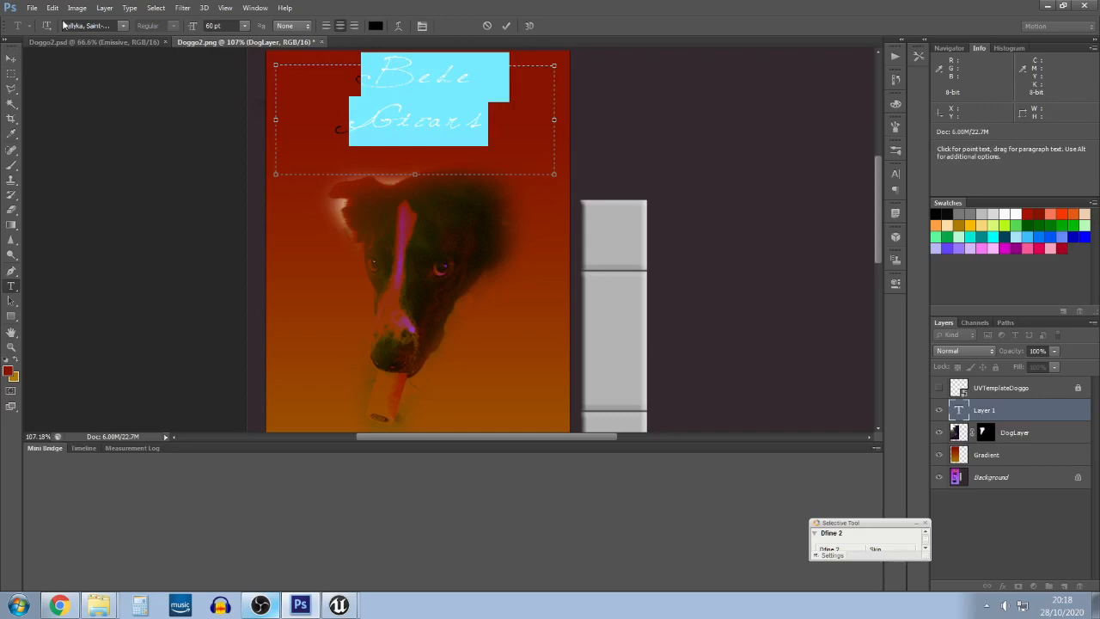
click(124, 26)
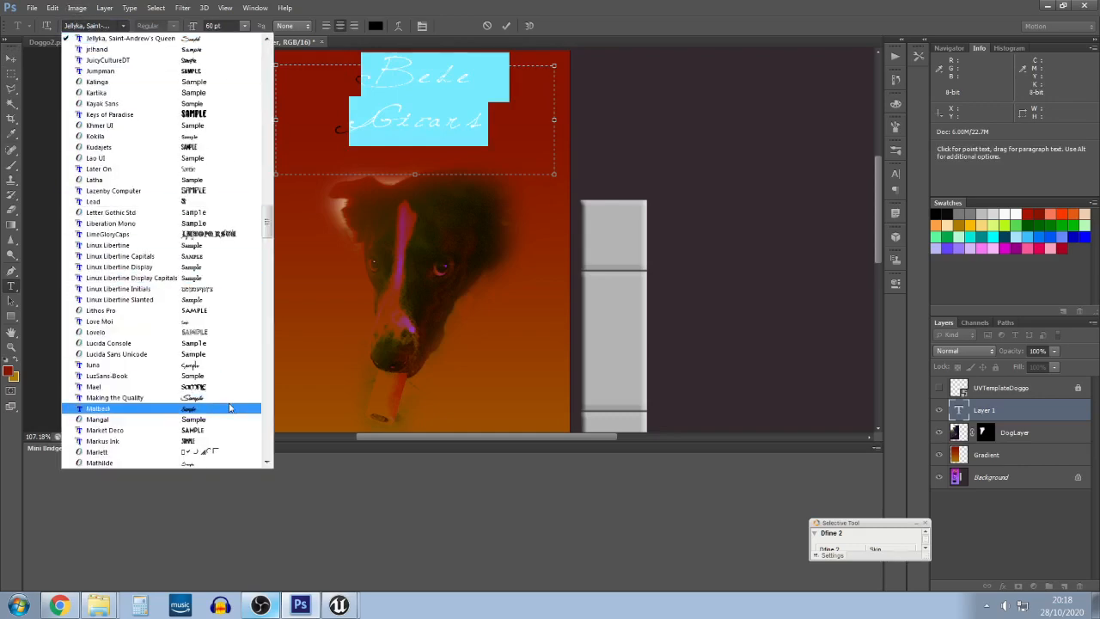
scroll(202, 400, down, 2)
click(206, 367)
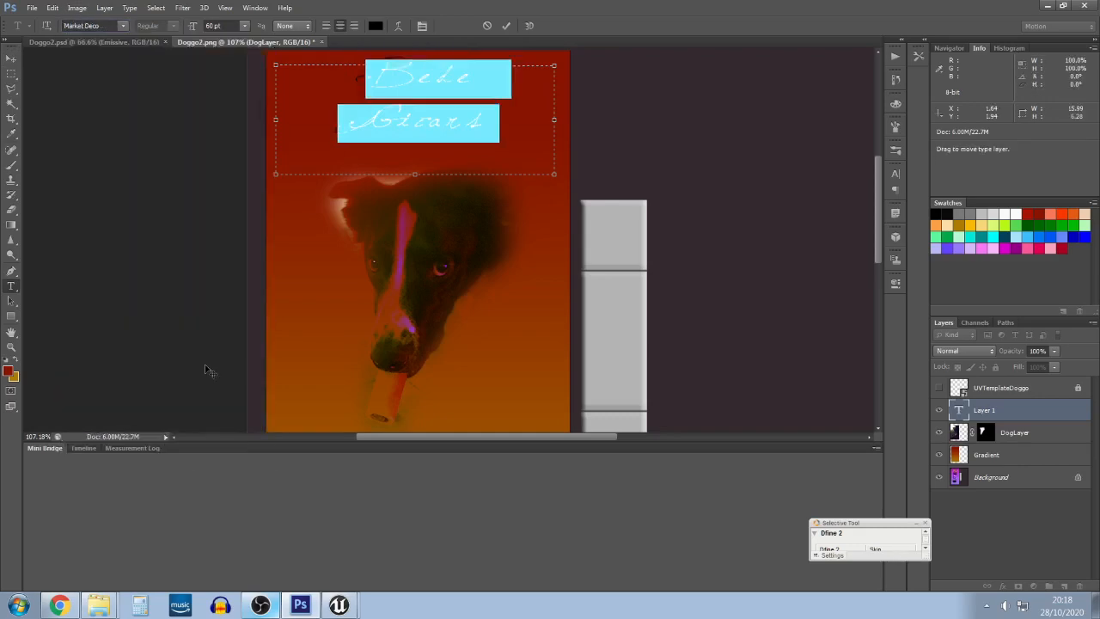
click(523, 137)
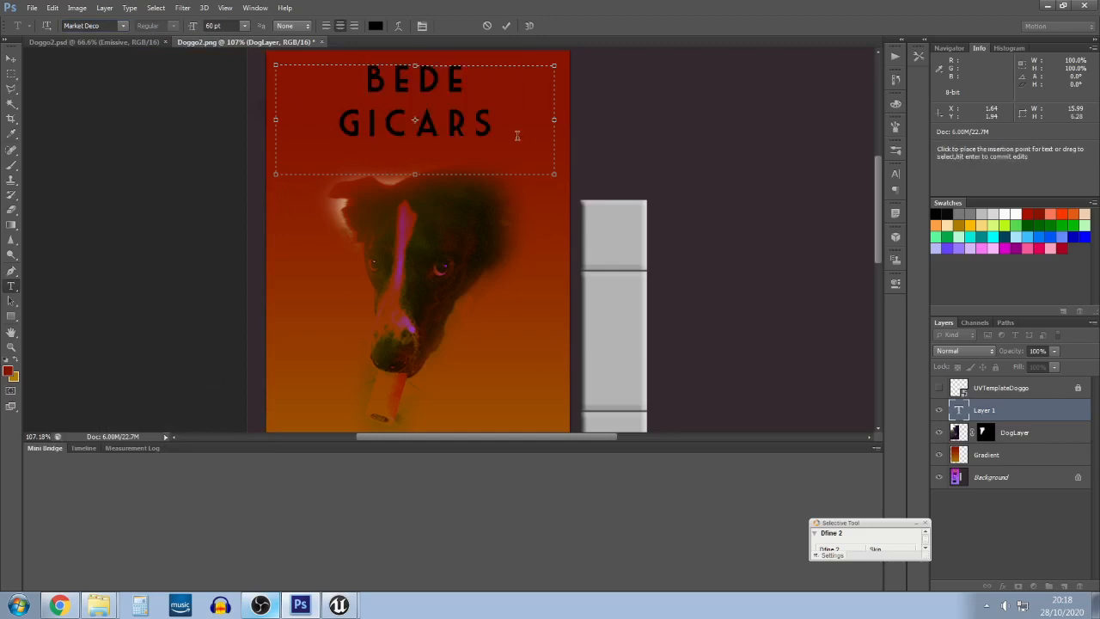
scroll(481, 132, down, 2)
scroll(216, 110, up, 3)
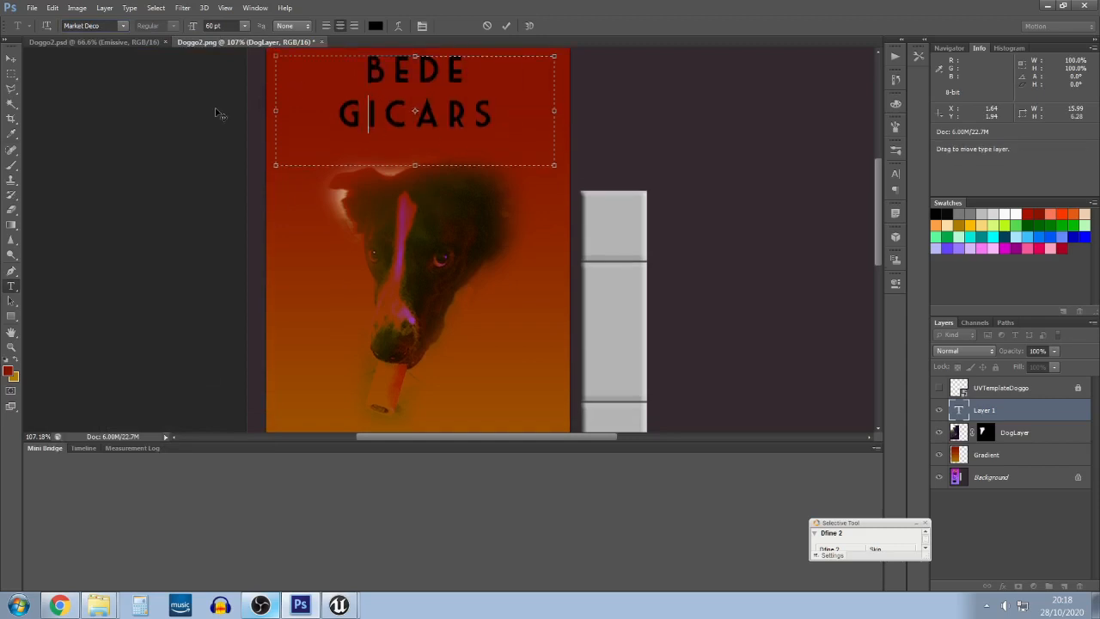
click(11, 72)
scroll(499, 133, down, 4)
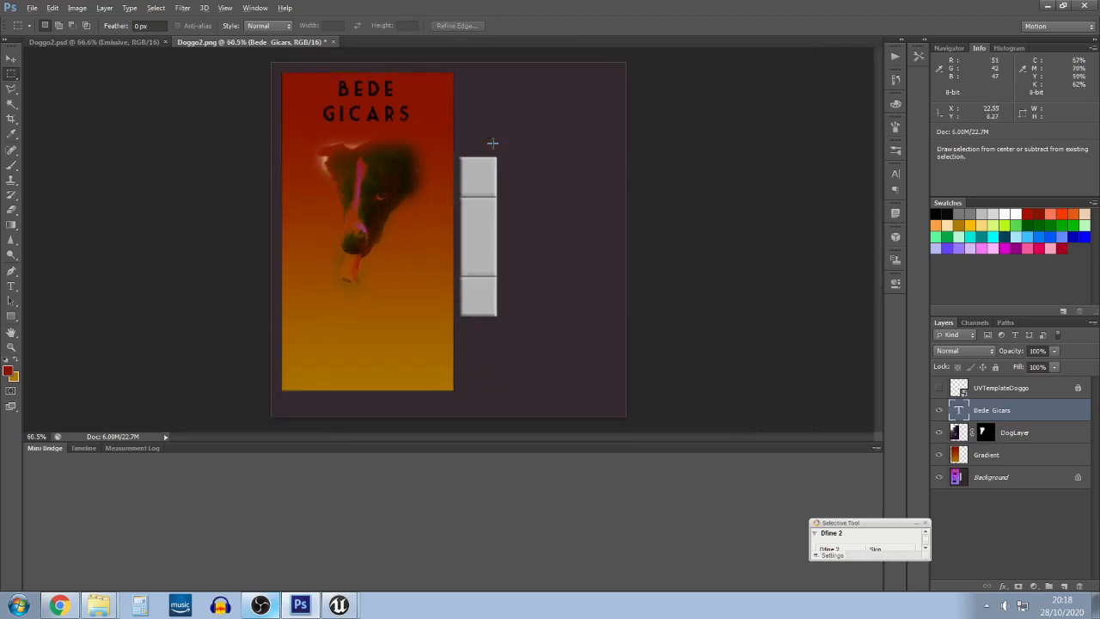
Move the Bede Gicars text slightly lower, closer to the dog's head
scroll(493, 141, up, 2)
scroll(446, 128, down, 1)
key(alt+v)
click(404, 102)
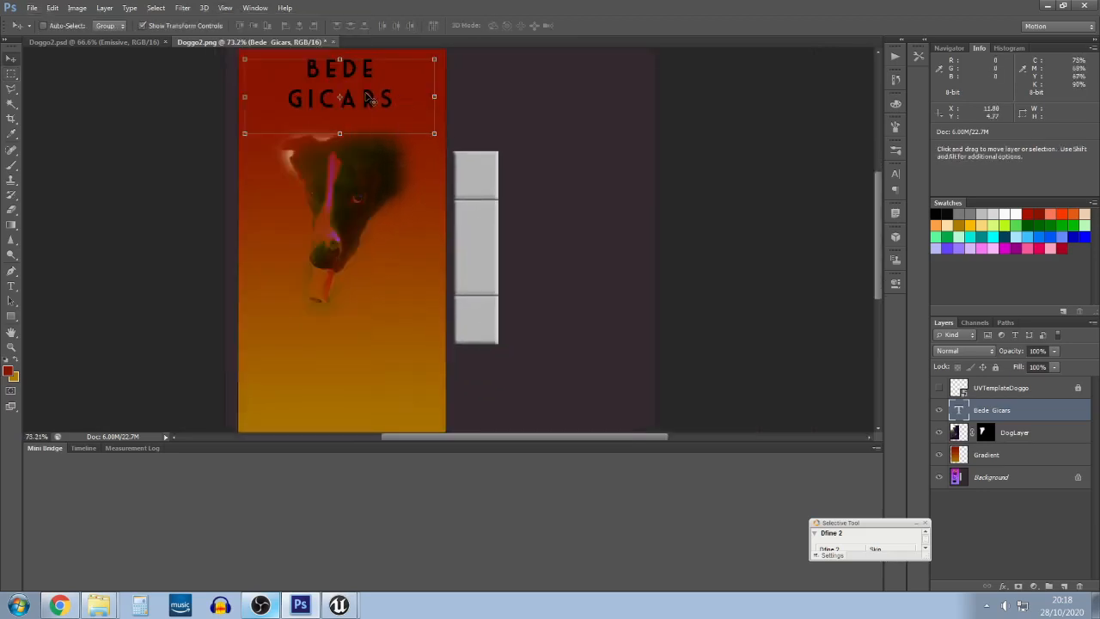
drag(368, 98, 369, 110)
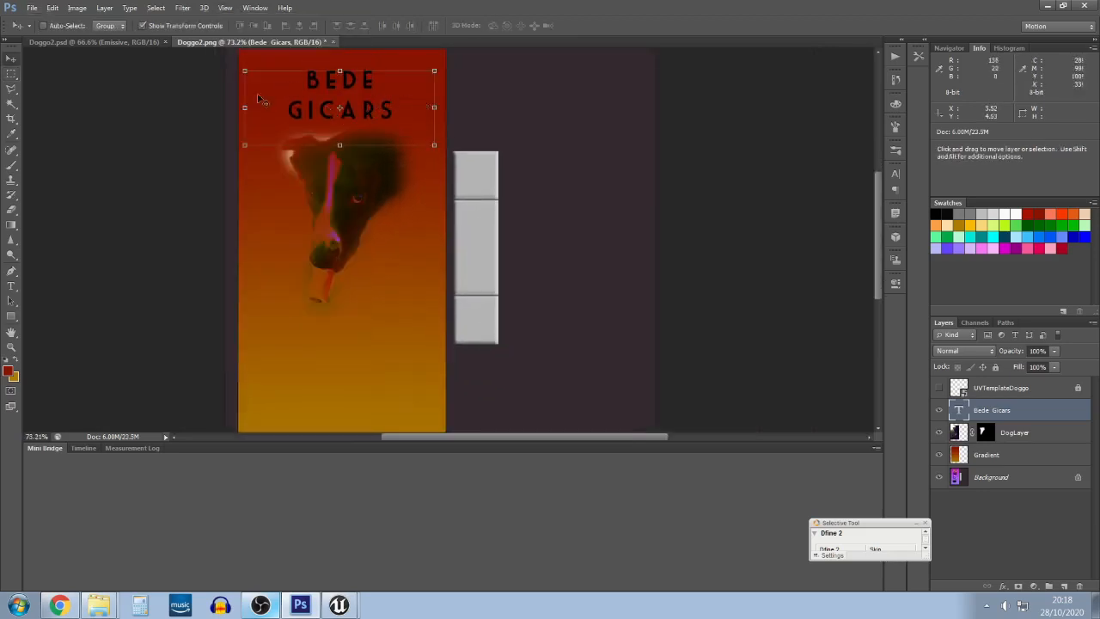
click(11, 72)
scroll(300, 88, up, 1)
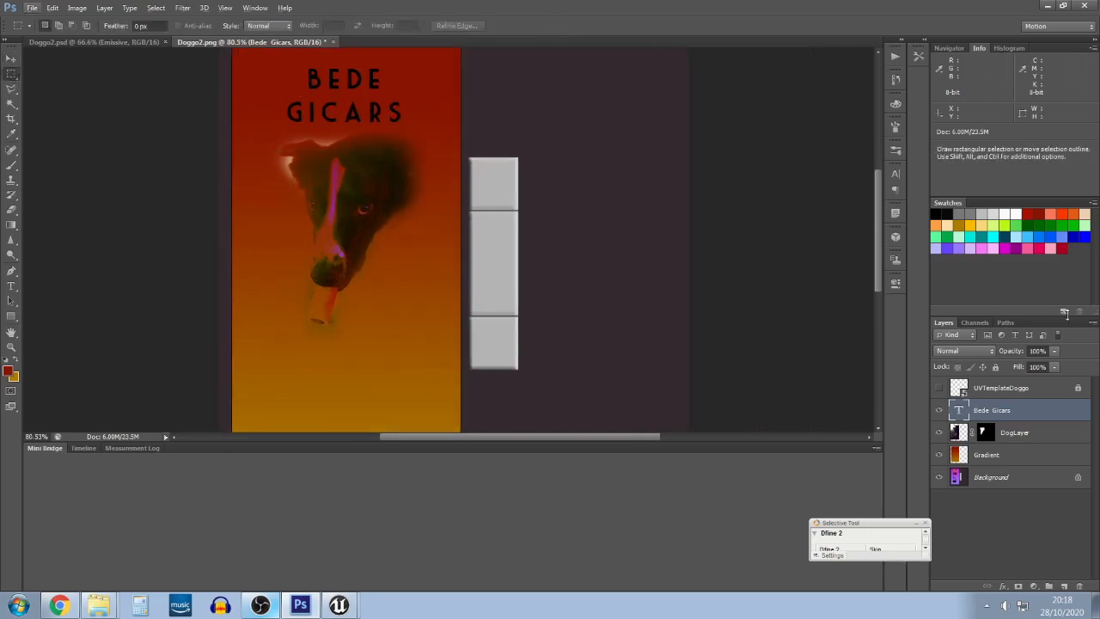
Add a Bevel & Emboss effect with the Outer Bevel style to the Bede Gicars text layer
double_click(1026, 414)
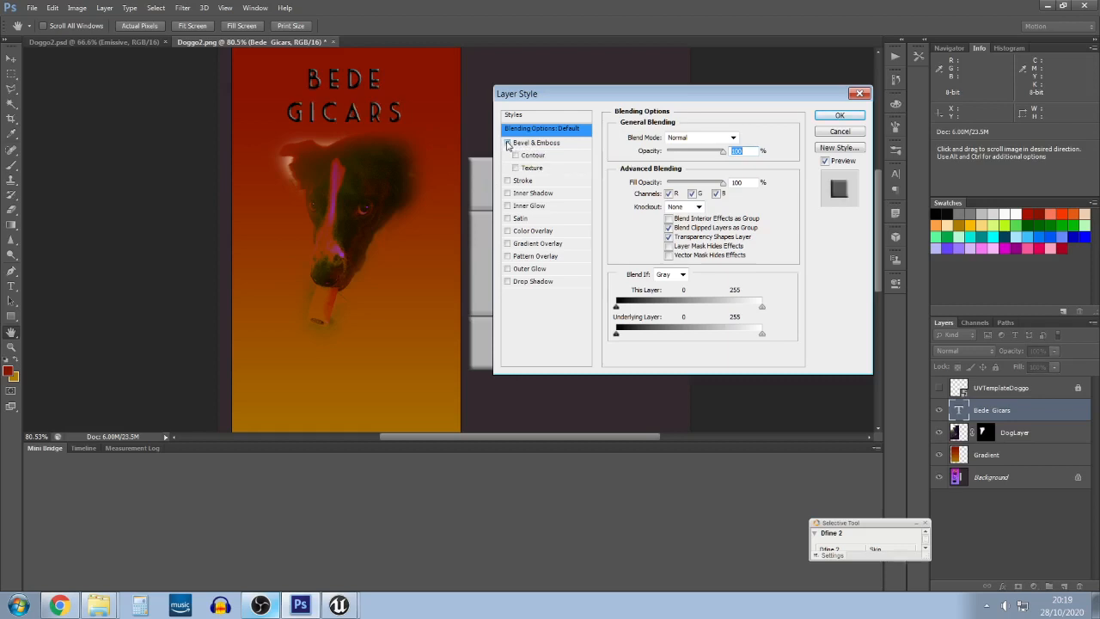
click(547, 145)
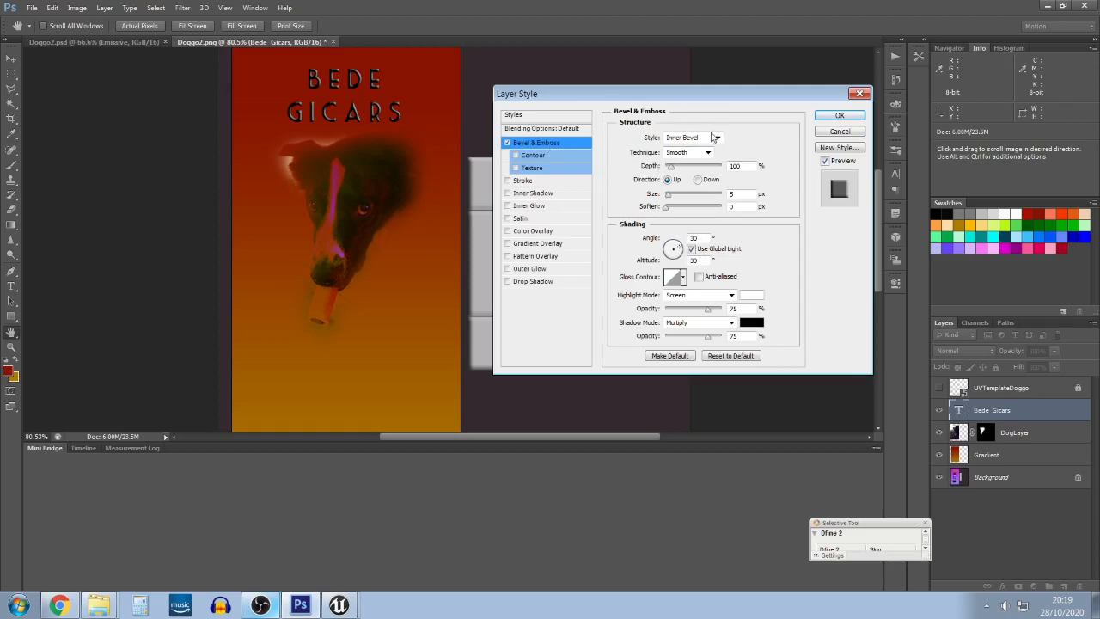
click(718, 139)
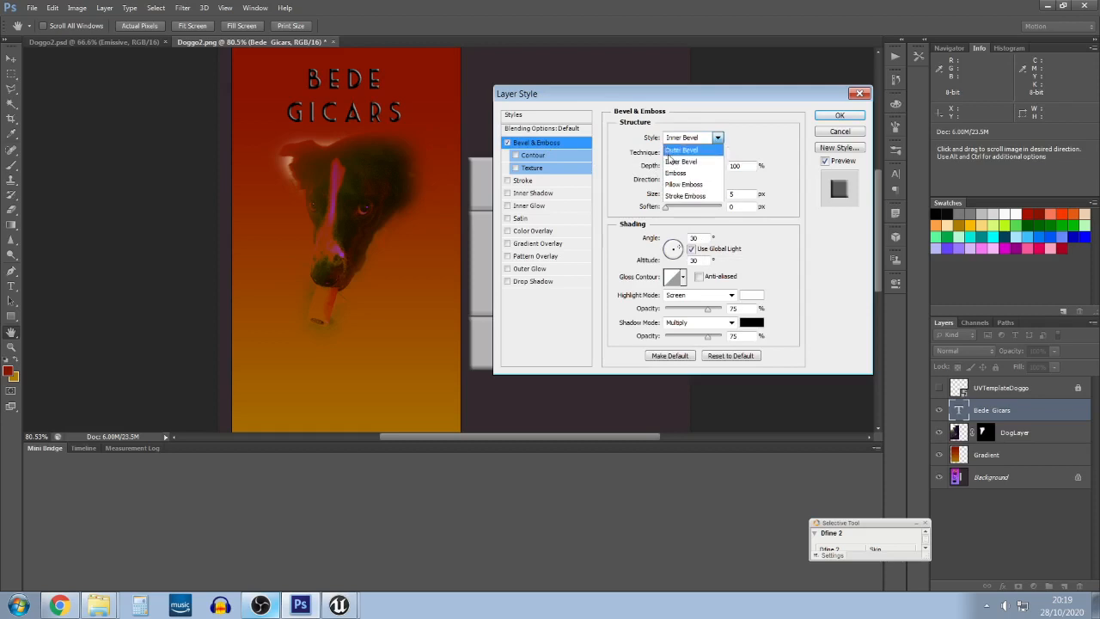
click(678, 150)
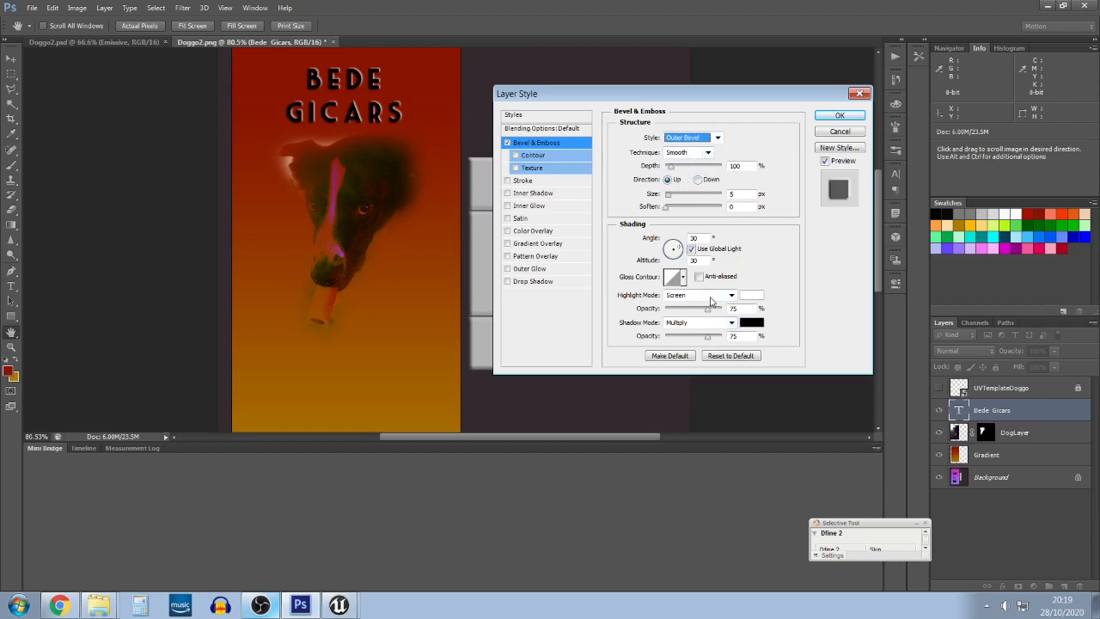
Set the bevel's highlight opacity to 73%, shadow opacity to 39% and size to 9 px
drag(708, 311, 687, 344)
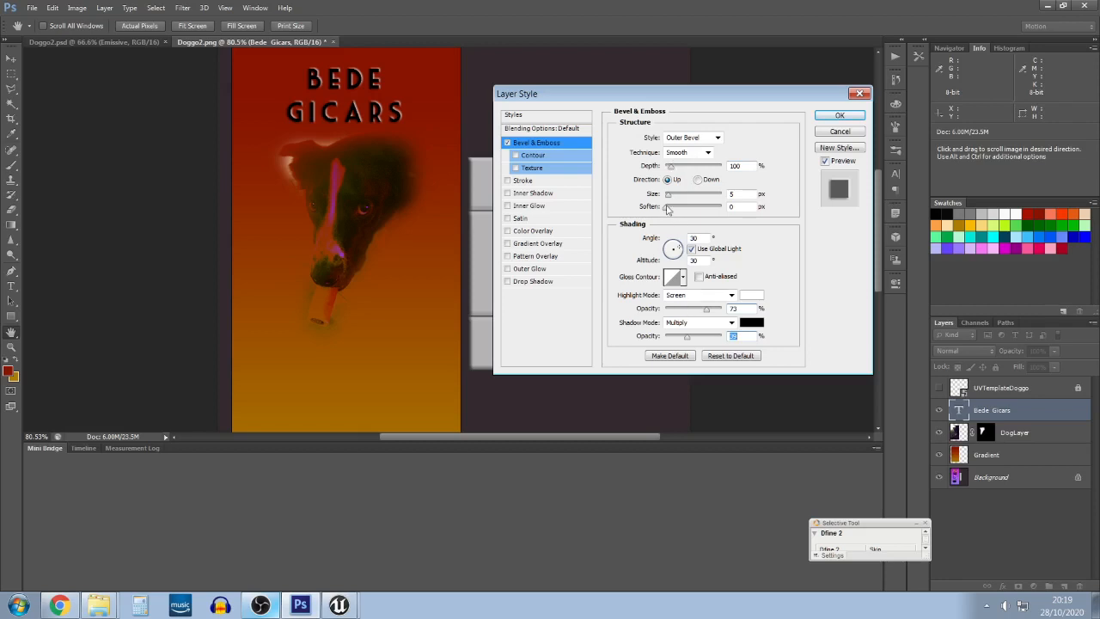
drag(672, 198, 674, 199)
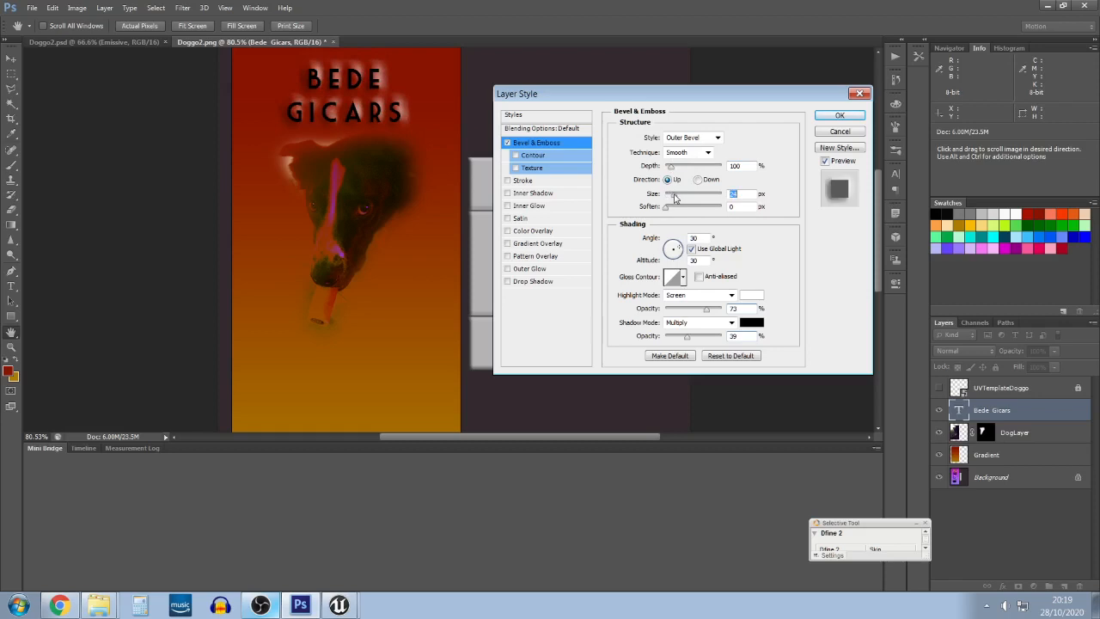
mouse_move(666, 207)
mouse_down()
mouse_move(799, 213)
mouse_move(663, 221)
mouse_move(670, 197)
mouse_up()
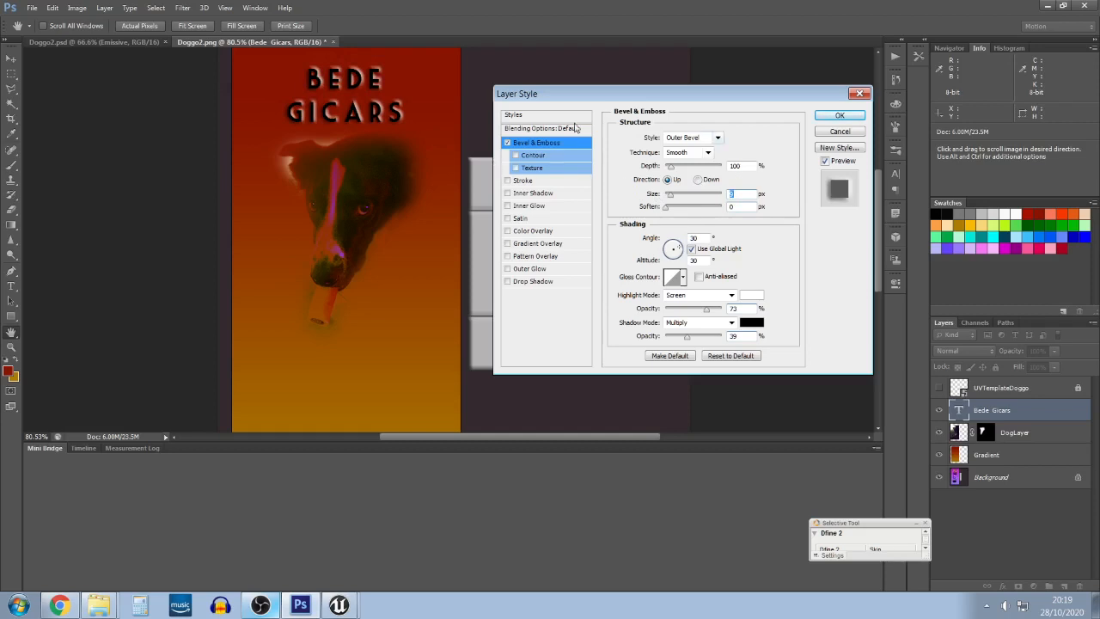
Try a 3 px outside Stroke effect on the text and switch it off again
click(516, 183)
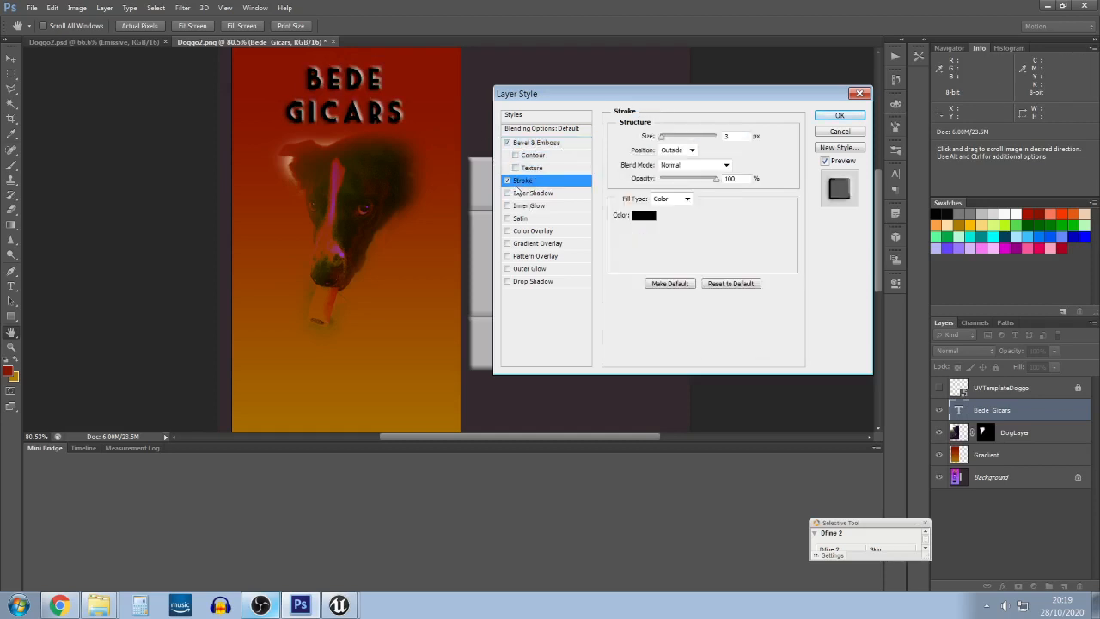
click(507, 181)
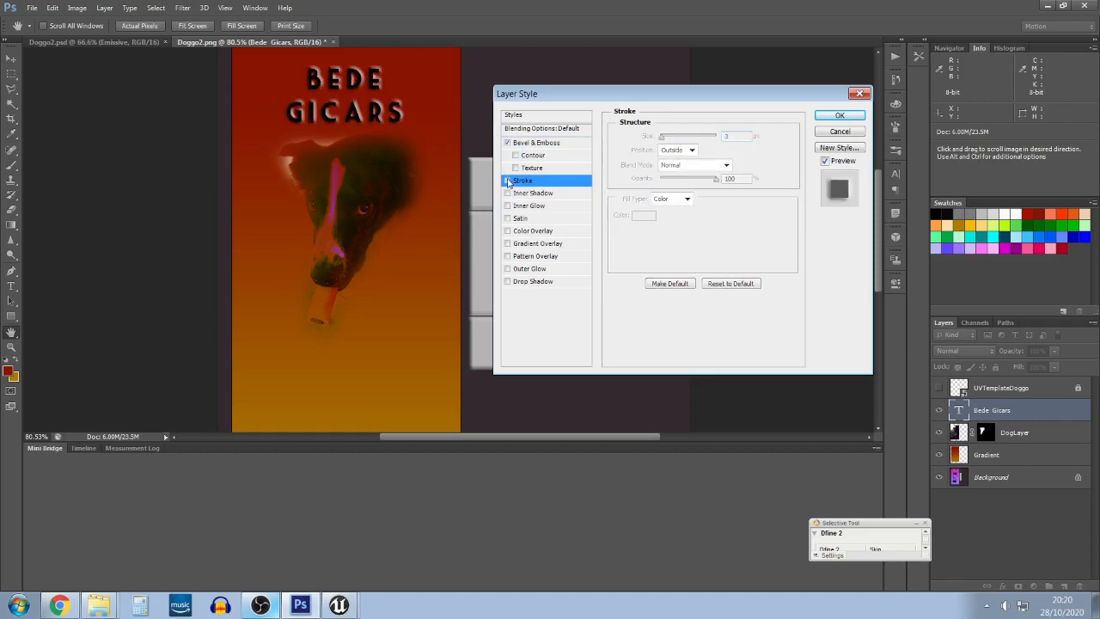
scroll(326, 90, up, 5)
scroll(327, 90, up, 8)
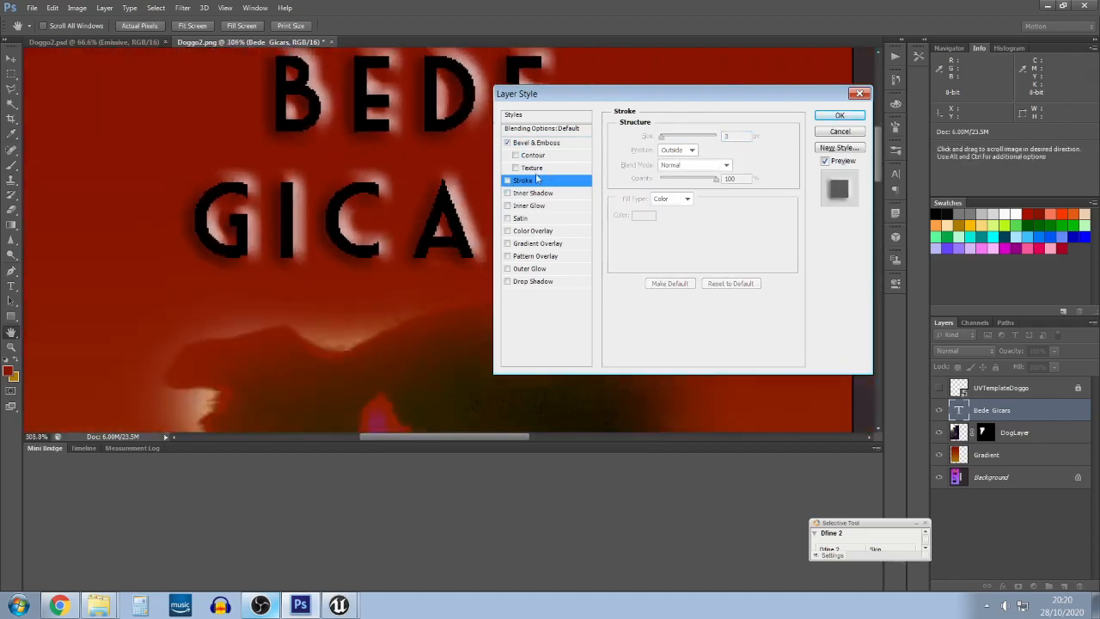
Compare the Inner Bevel, Emboss, Pillow Emboss and Stroke Emboss styles on the enlarged text
click(532, 142)
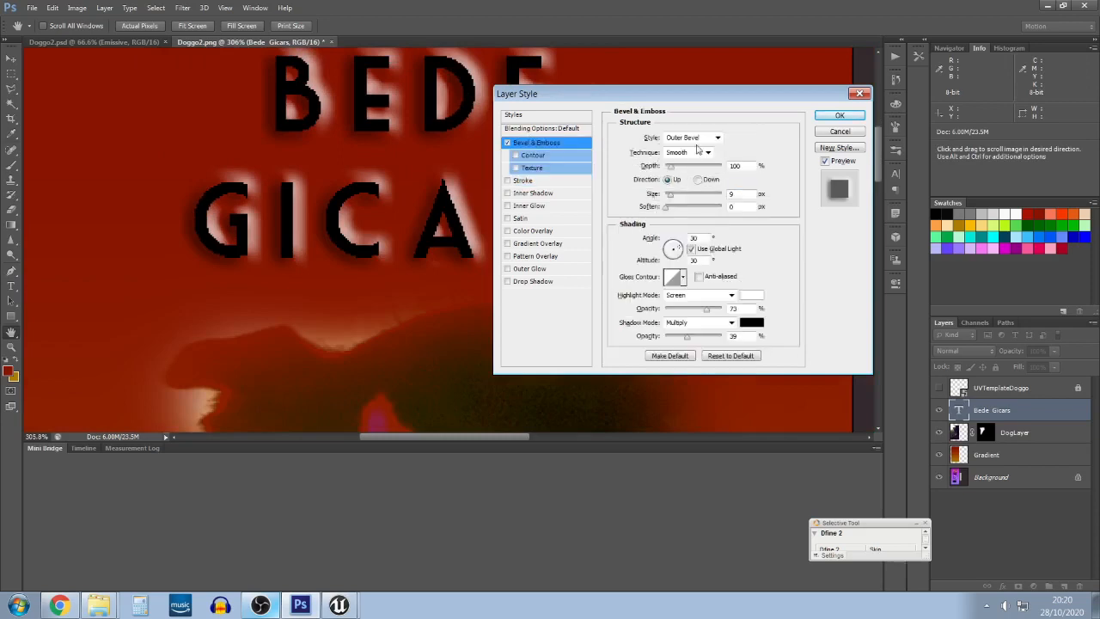
click(718, 138)
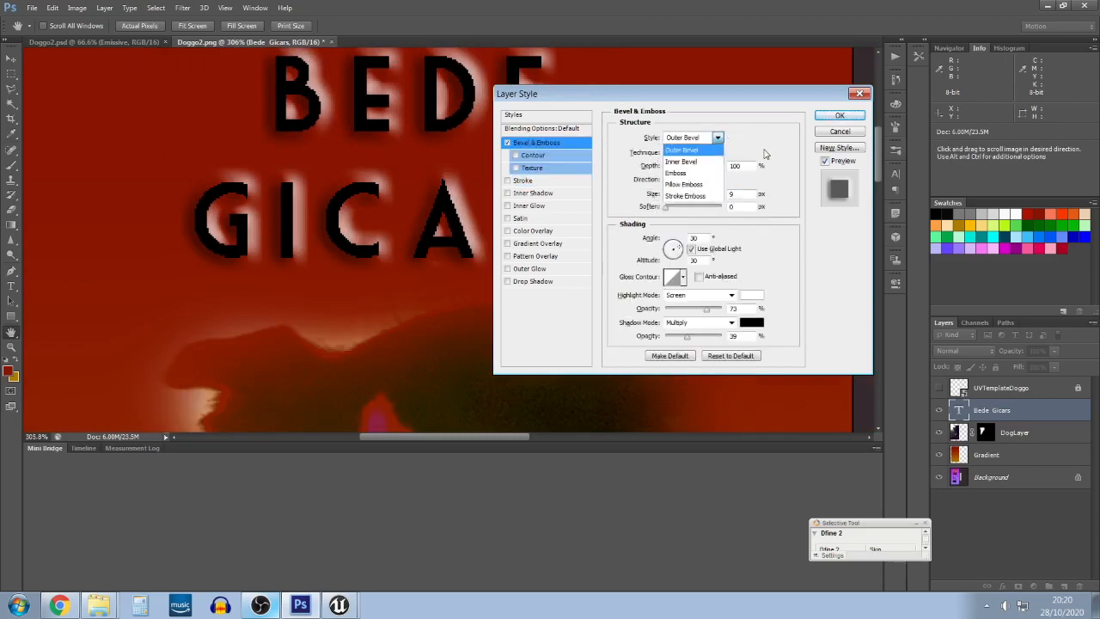
click(681, 162)
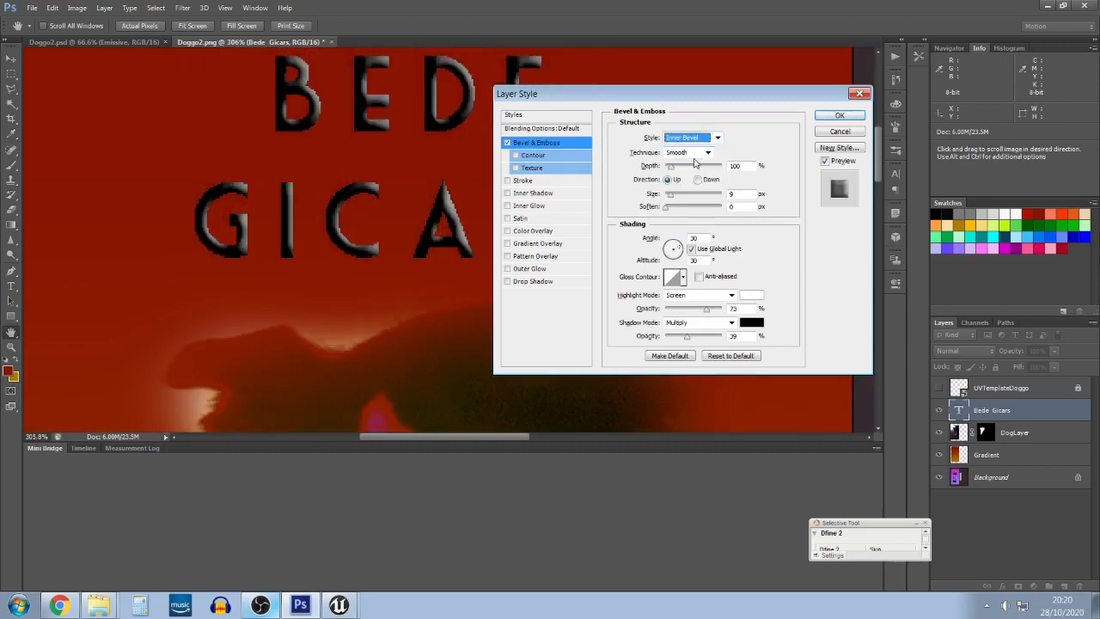
key(Down)
key(Down)
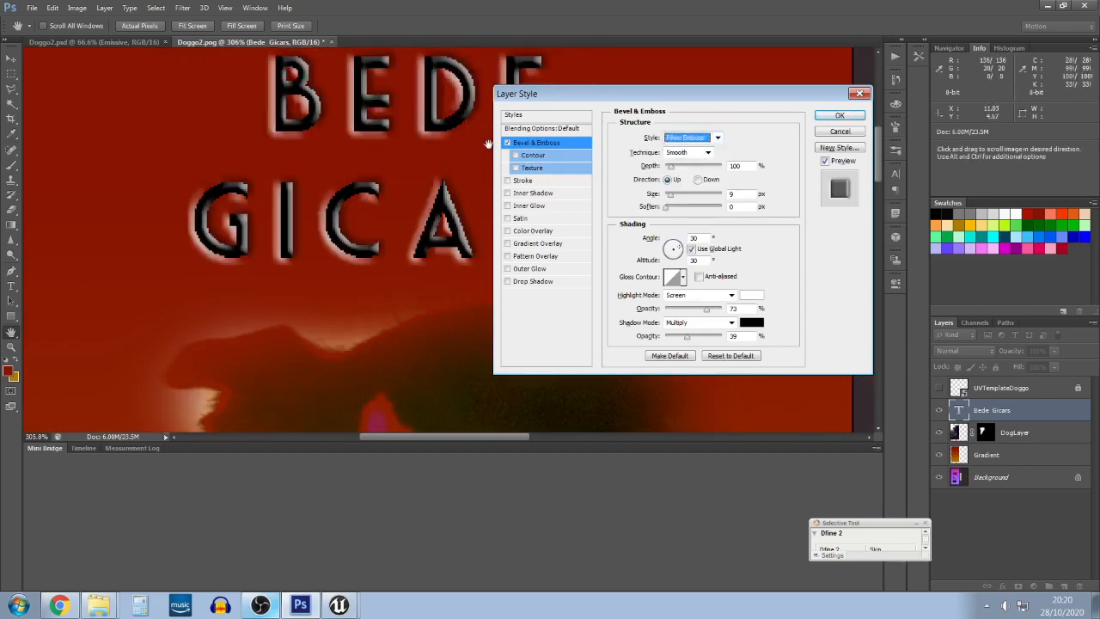
key(Down)
key(Up)
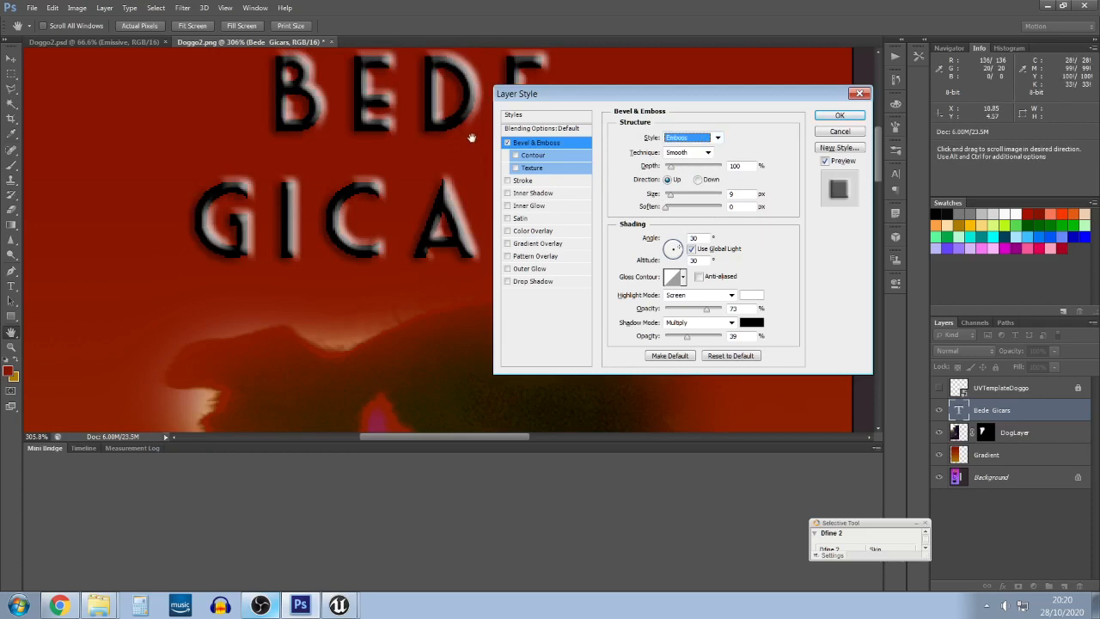
mouse_move(455, 378)
mouse_down()
mouse_move(213, 38)
mouse_move(176, 177)
mouse_up()
scroll(410, 139, down, 2)
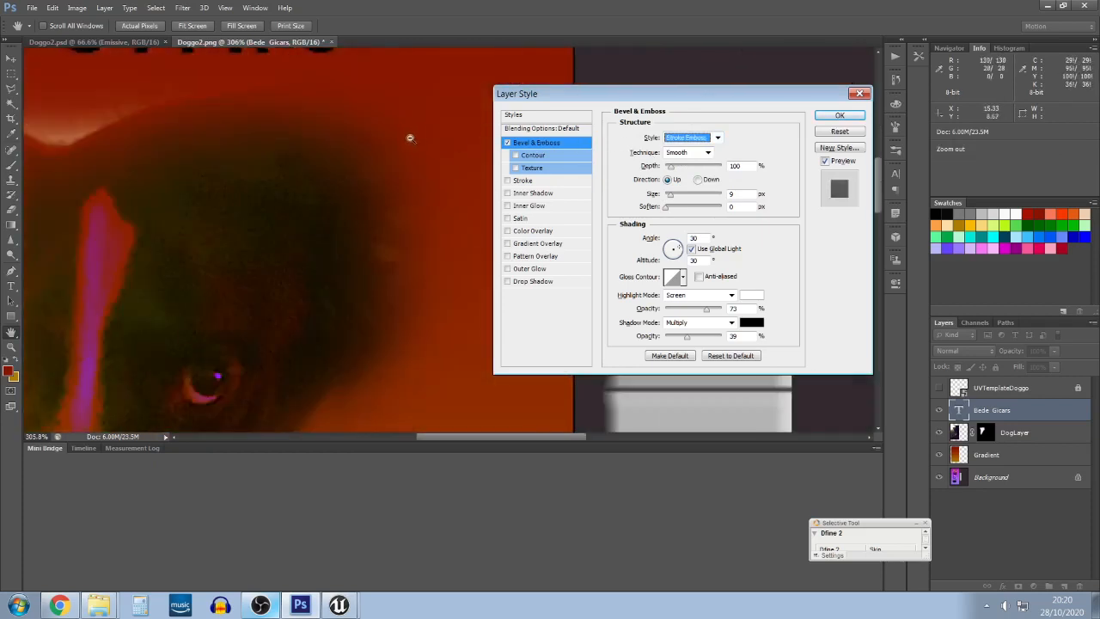
Set the Bevel & Emboss style to Emboss and apply the layer style to the text
key(Up)
key(Up)
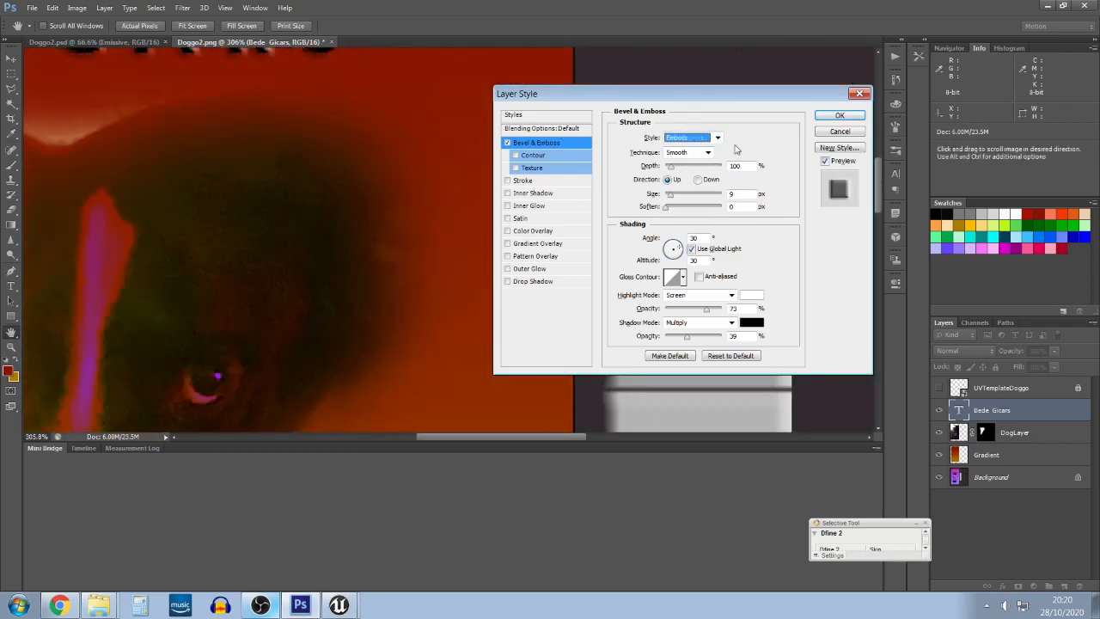
key(Tab)
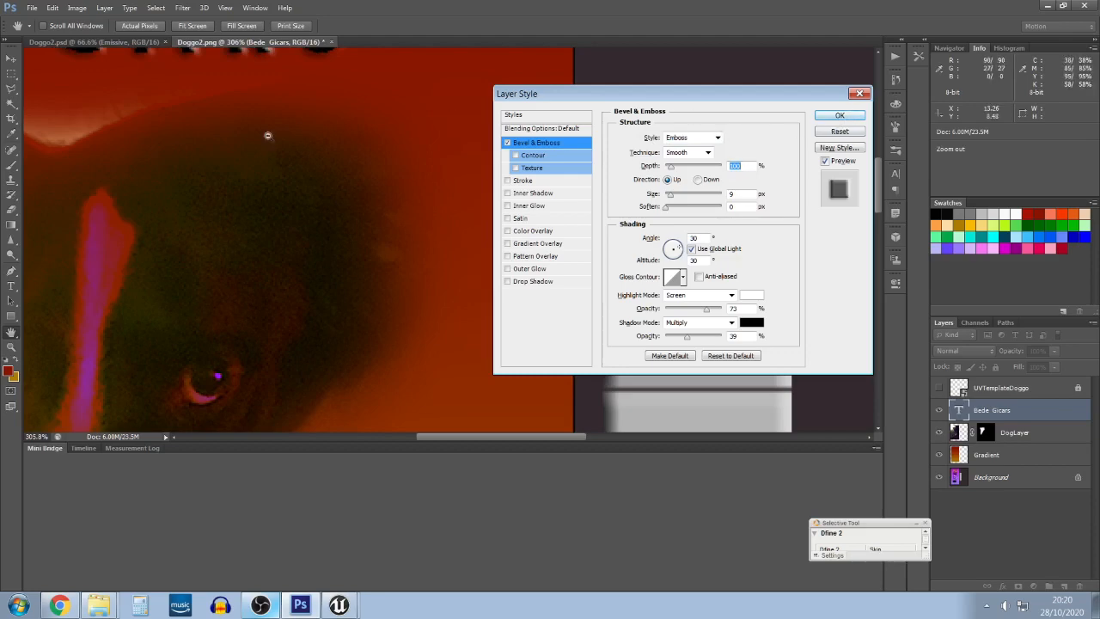
scroll(266, 144, down, 2)
key(h)
drag(325, 146, 384, 259)
key(h)
drag(236, 139, 347, 146)
click(838, 116)
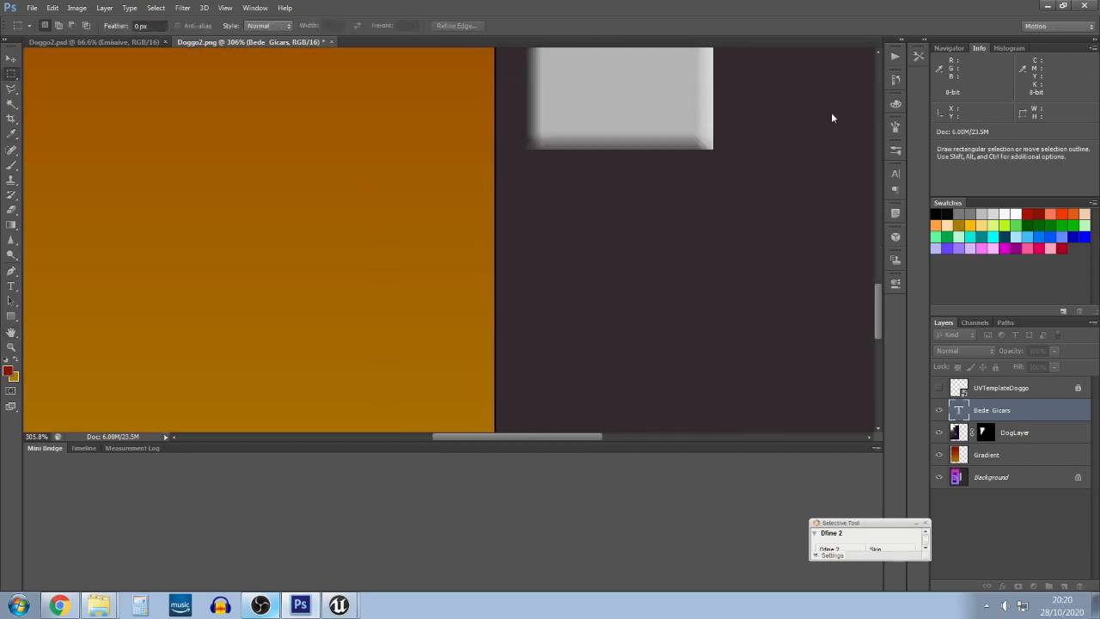
Inspect the embossed text above the dog's head and review the effects available in its layer style settings
scroll(516, 152, down, 5)
key(h)
drag(307, 84, 373, 61)
scroll(235, 100, up, 13)
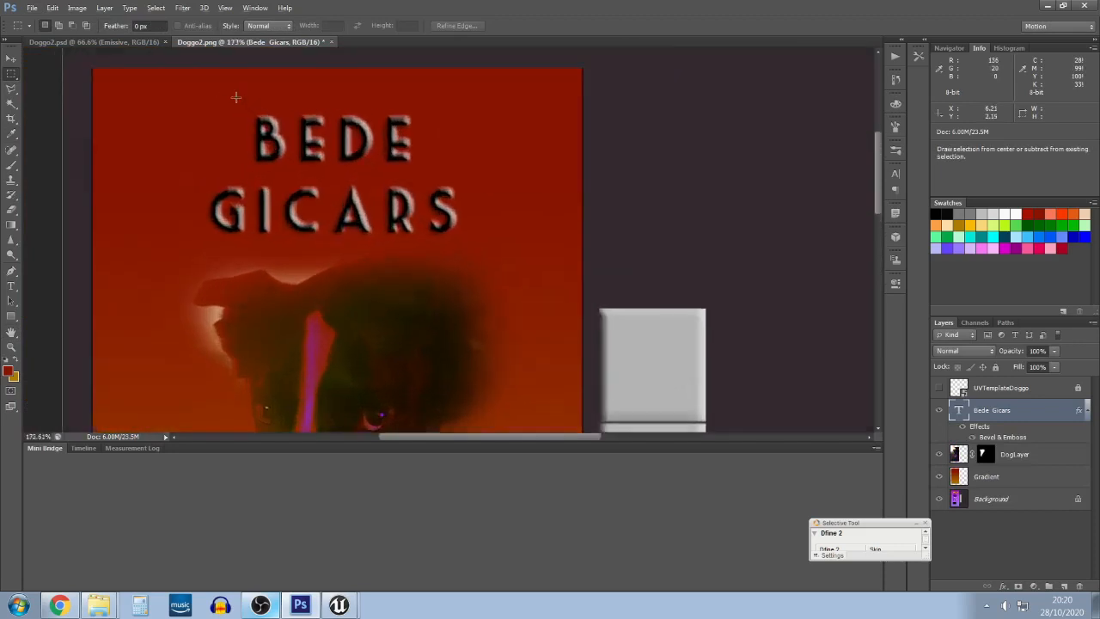
scroll(400, 172, down, 10)
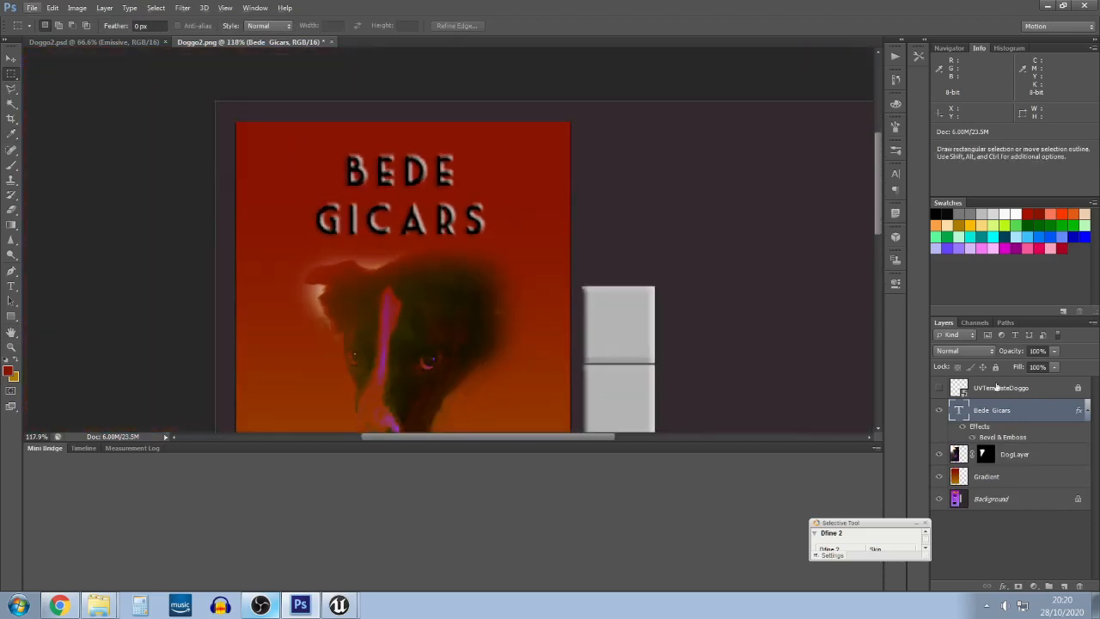
key(h)
double_click(1042, 414)
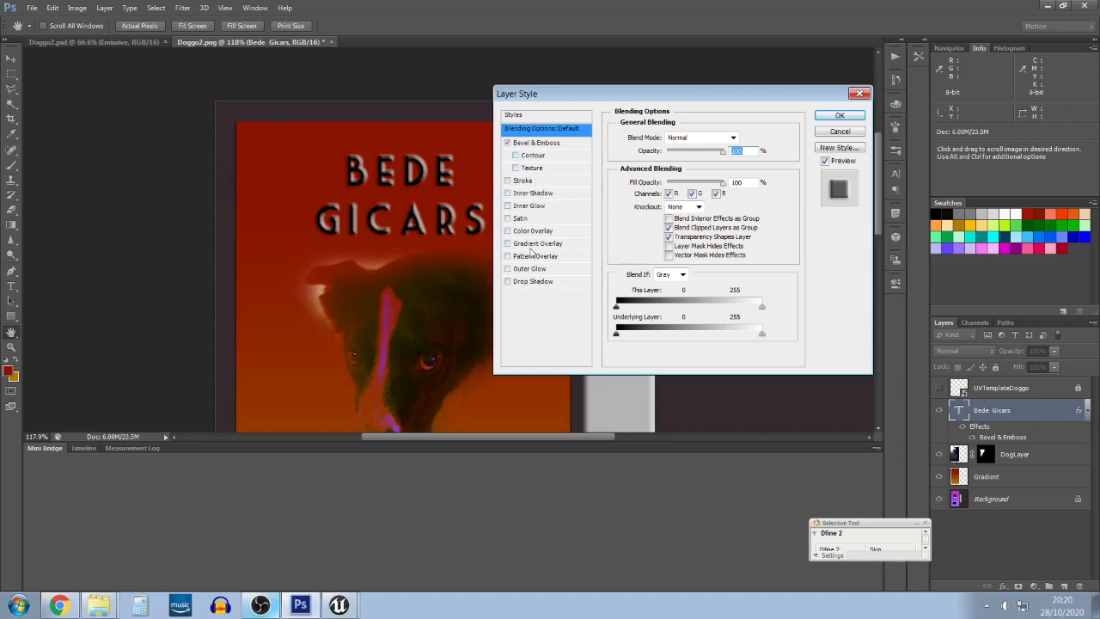
click(837, 117)
key(m)
scroll(511, 224, down, 3)
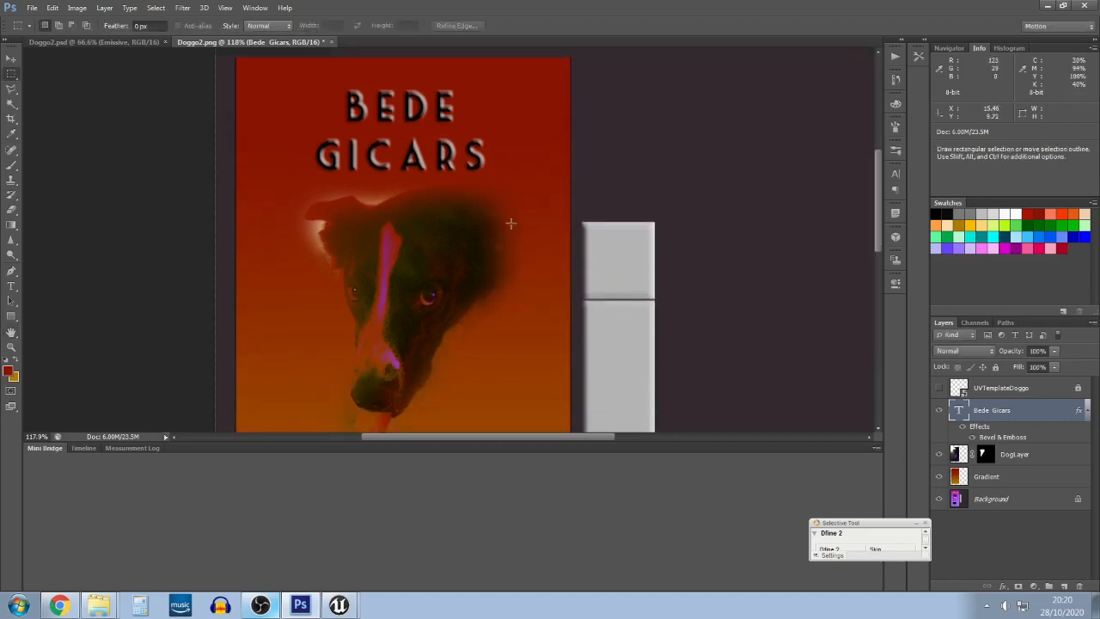
Add a new layer above the text and marquee a square about 7.76 units wide in the empty area beside the grey blocks
scroll(515, 192, down, 3)
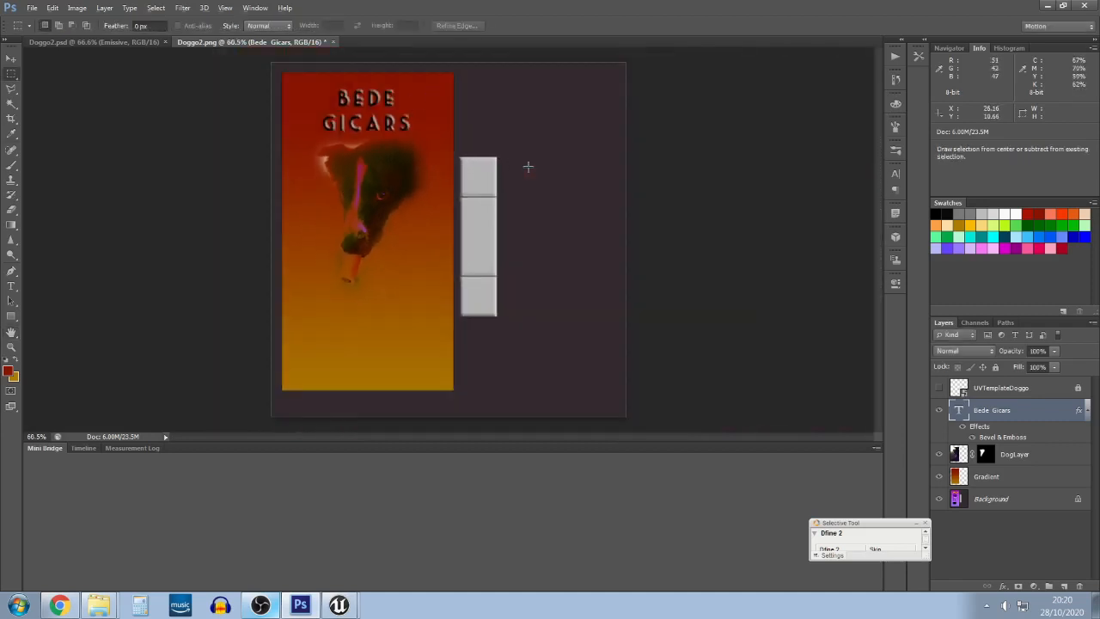
scroll(485, 176, down, 1)
scroll(489, 173, up, 1)
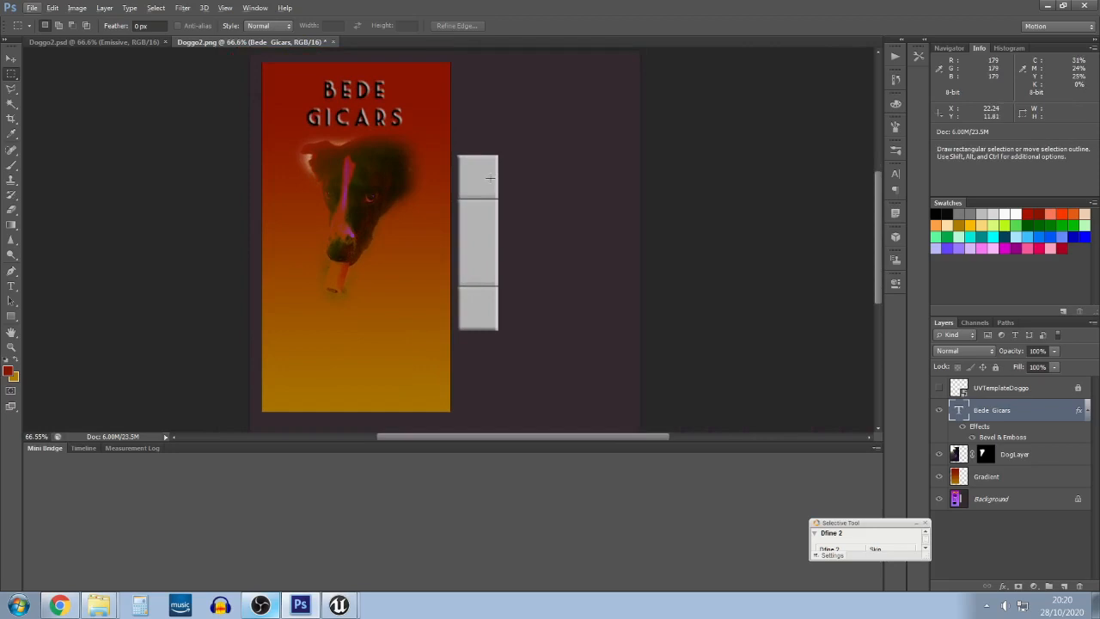
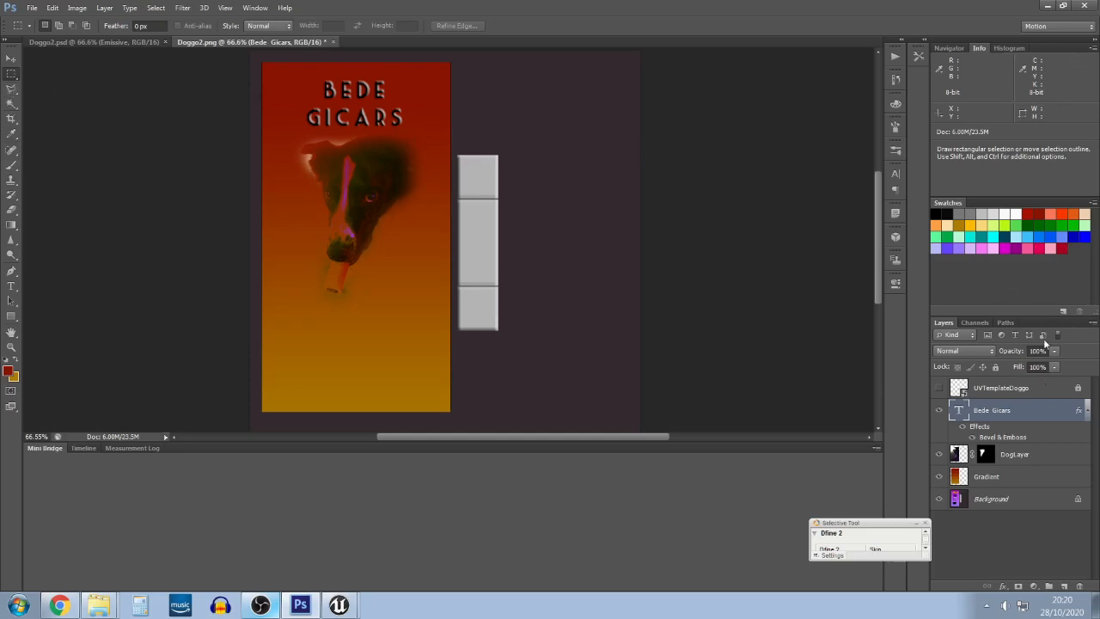
scroll(518, 121, up, 3)
scroll(567, 136, up, 2)
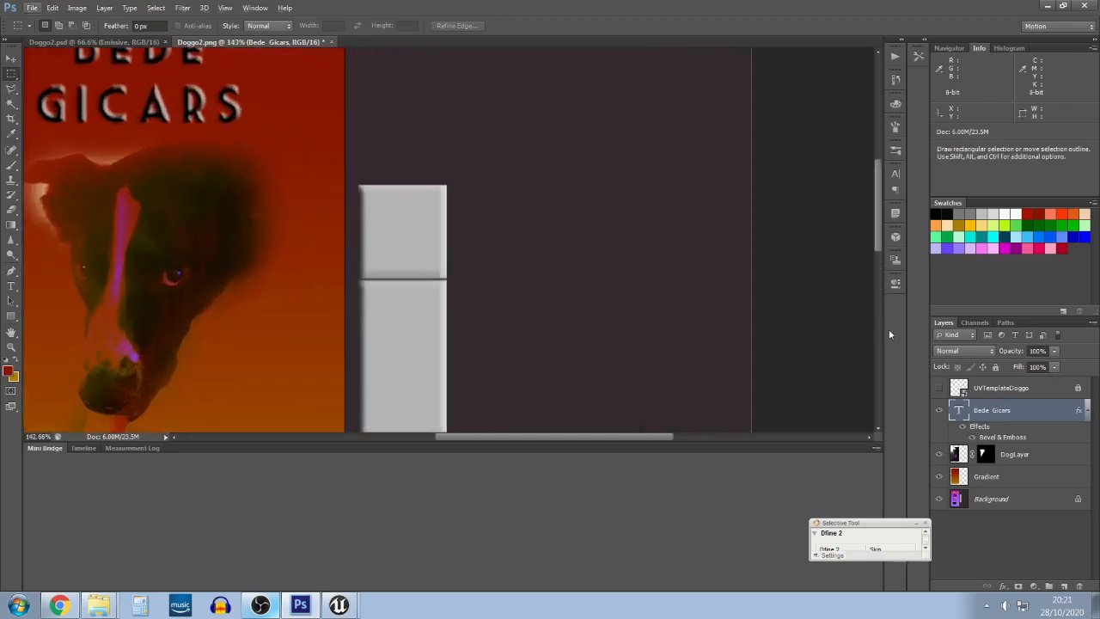
click(1063, 585)
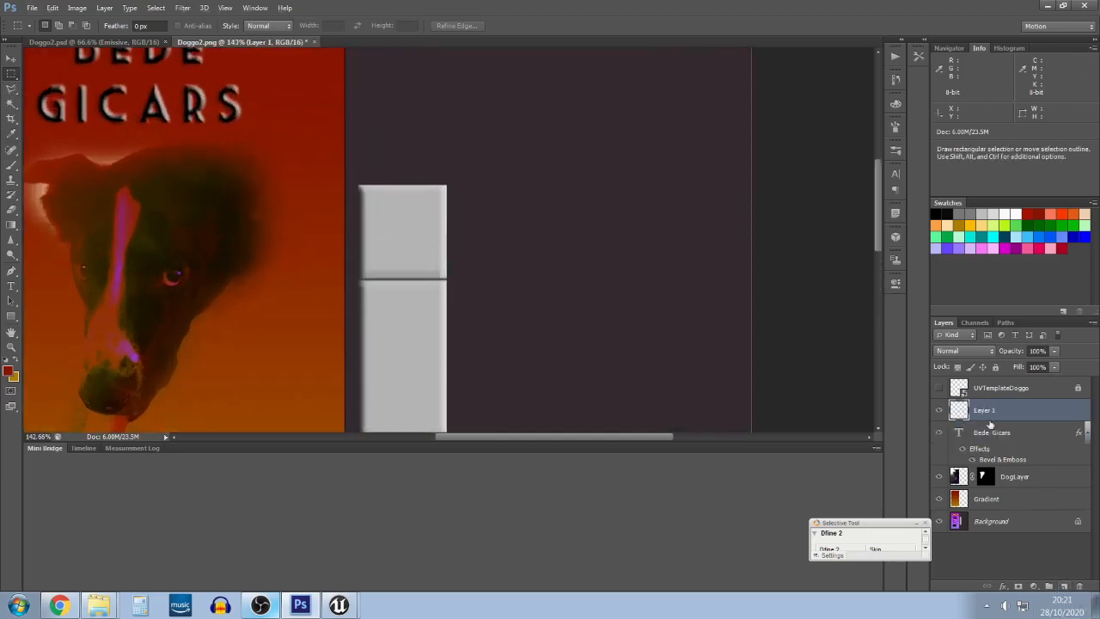
drag(517, 97, 716, 275)
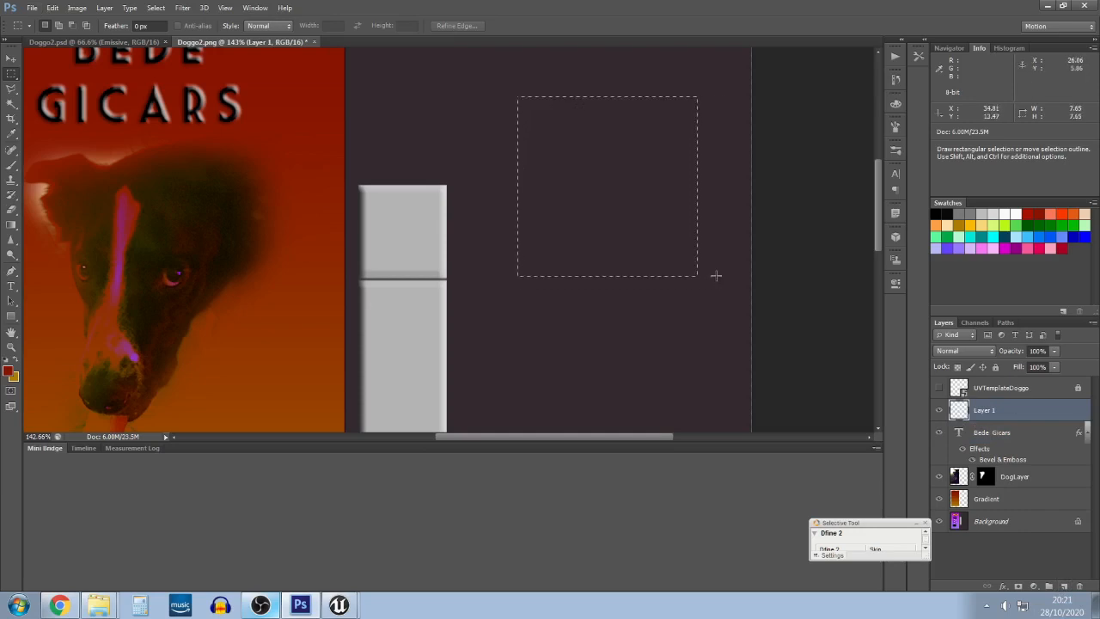
Sample the light grey from the neighbouring block and fill the square selection with it using the Paint Bucket
key(g)
alt+click(410, 225)
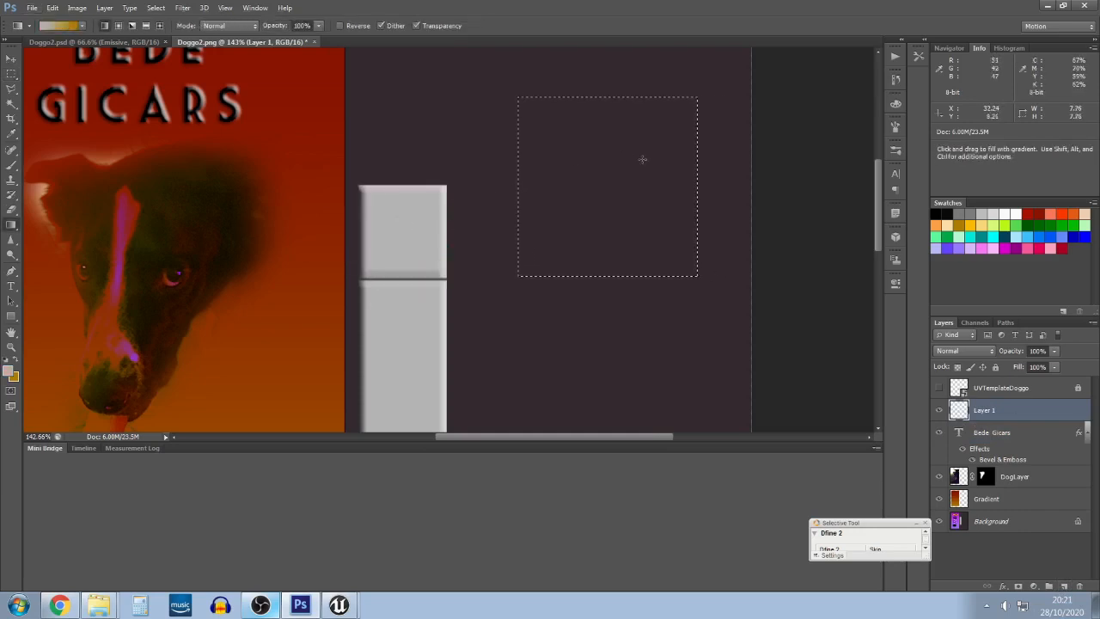
click(11, 225)
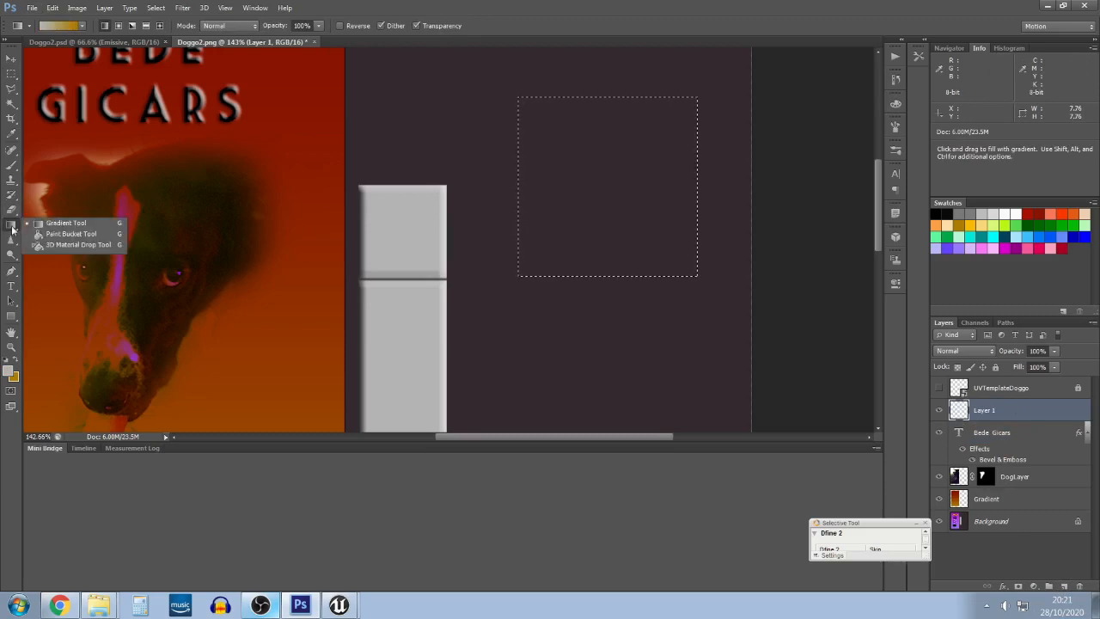
click(70, 234)
click(662, 191)
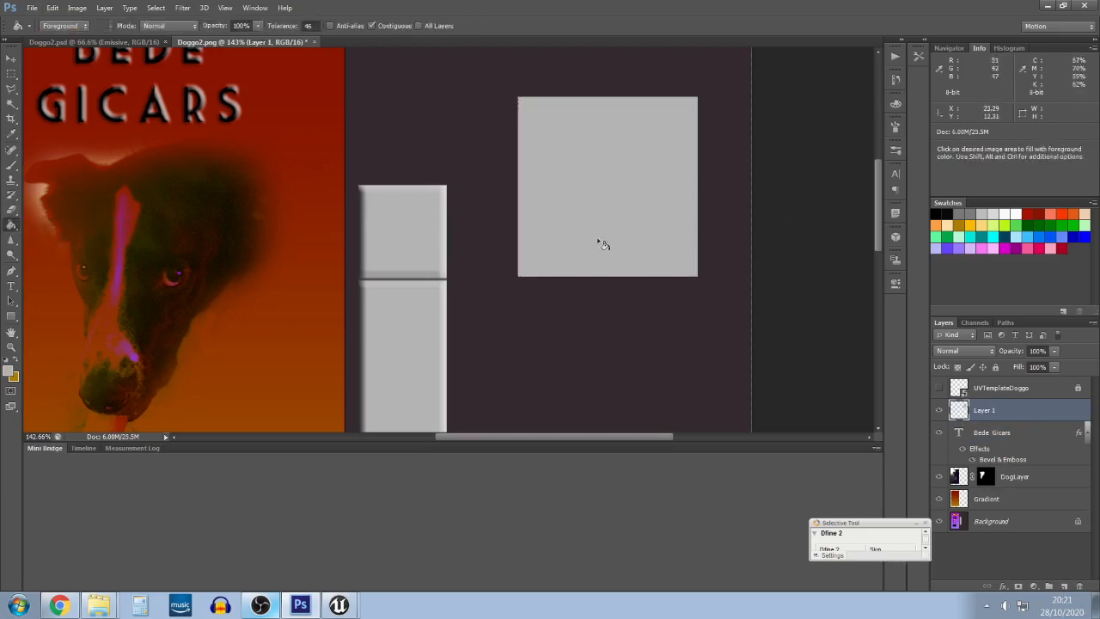
Apply a default Bevel & Emboss effect to the grey square's layer
double_click(1018, 414)
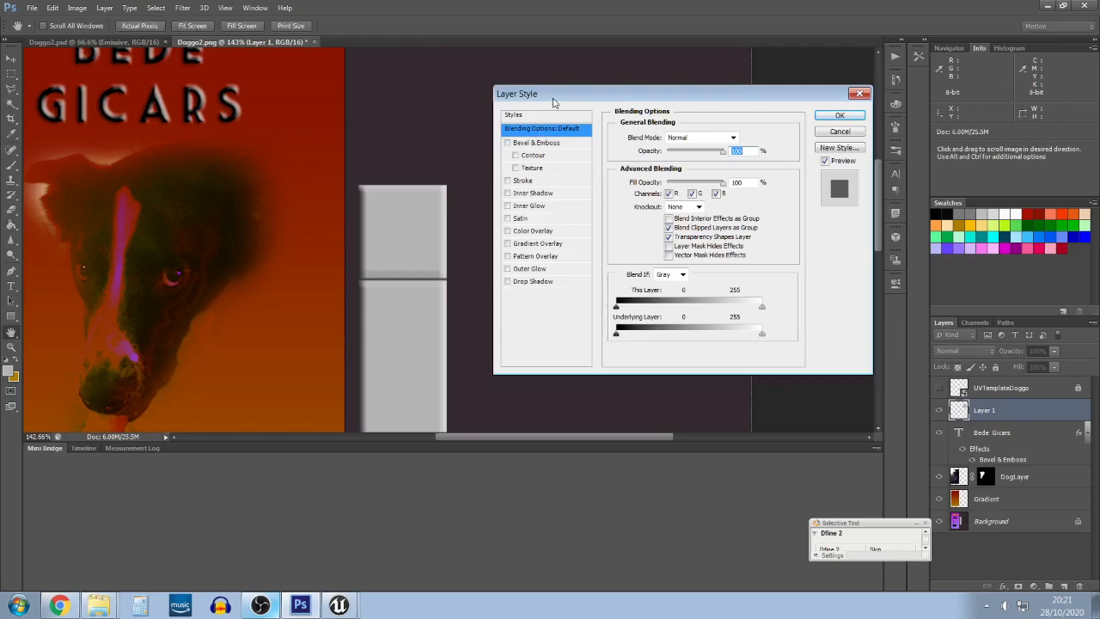
drag(554, 103, 129, 101)
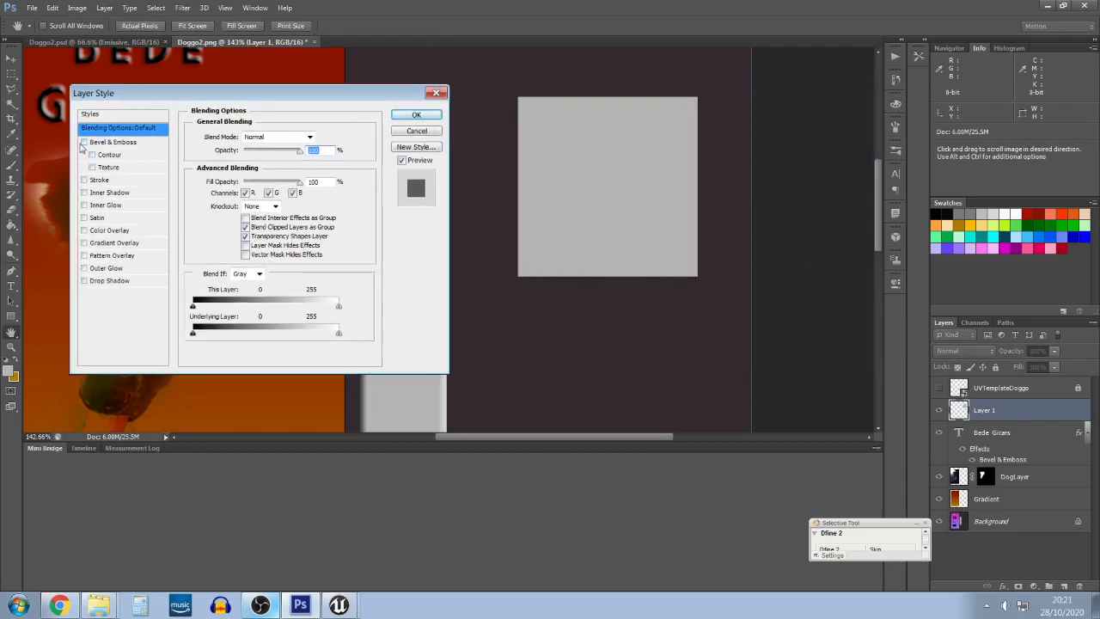
click(84, 141)
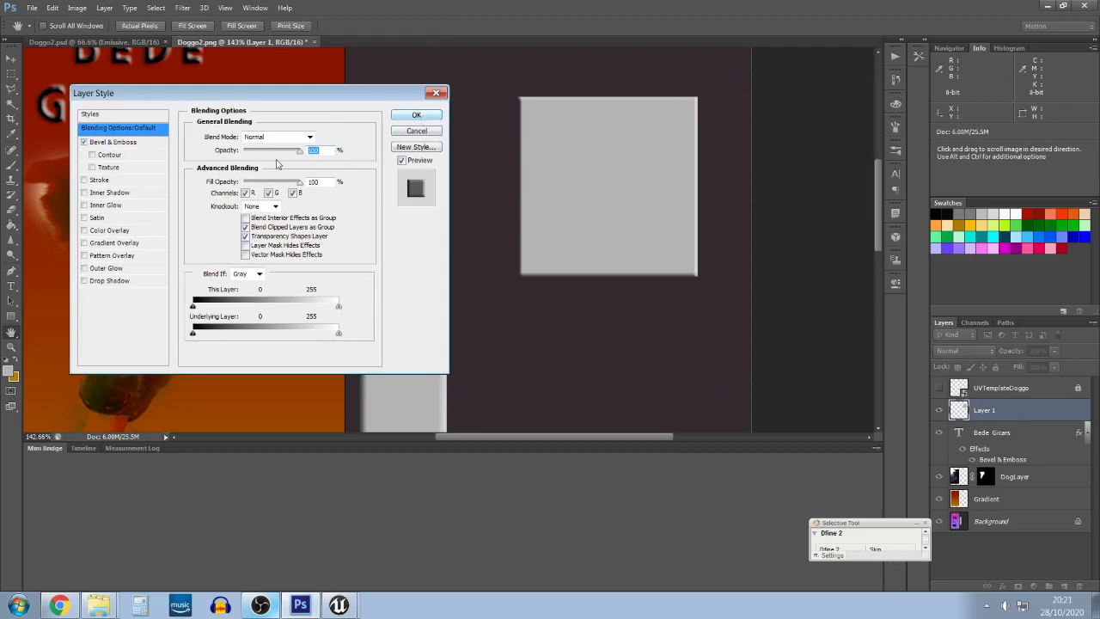
click(419, 118)
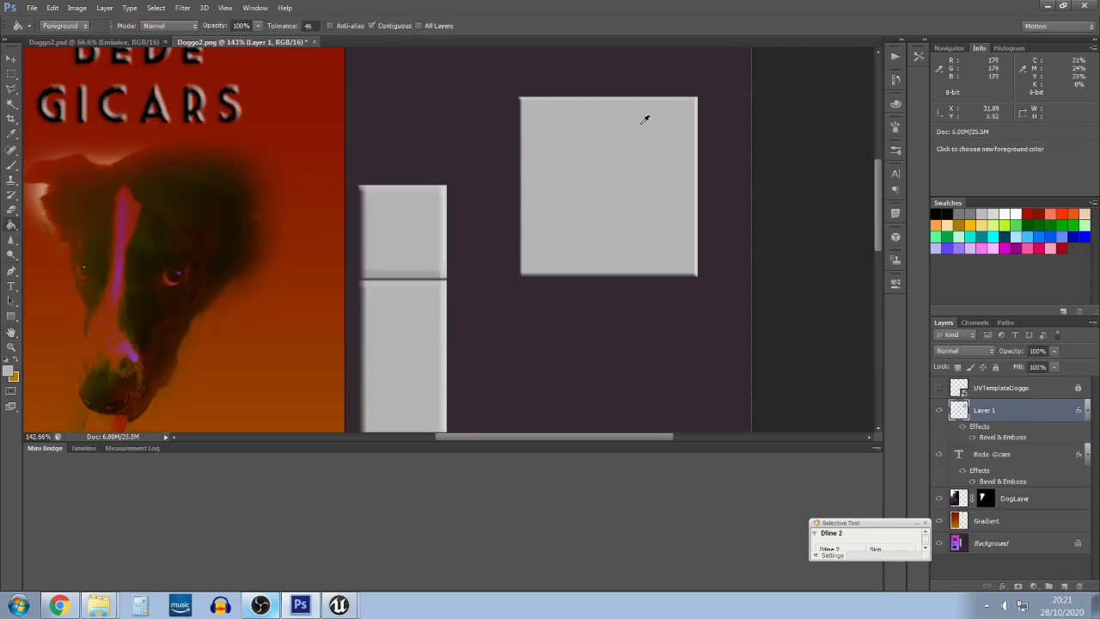
Erase eight parallel vertical slots across the bevelled grey square to form a vent grille
scroll(689, 144, down, 1)
scroll(693, 147, up, 2)
scroll(668, 125, up, 6)
key(alt+e)
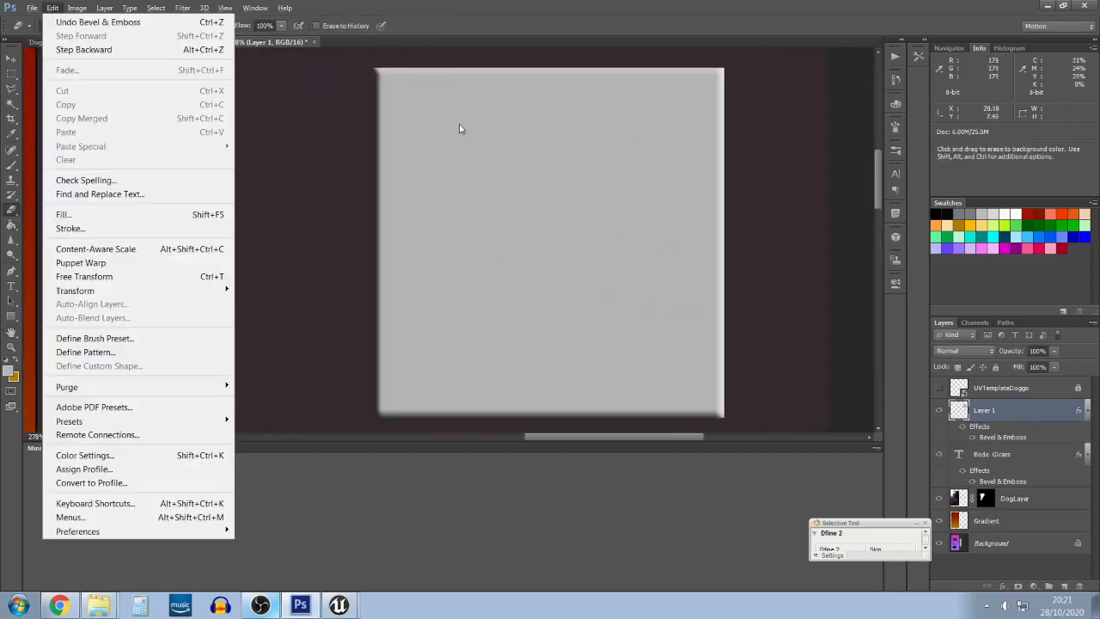
click(449, 117)
mouse_move(420, 100)
mouse_down()
mouse_move(414, 323)
mouse_move(426, 384)
mouse_move(459, 381)
mouse_move(476, 112)
mouse_move(495, 246)
mouse_move(494, 371)
mouse_move(540, 377)
mouse_move(547, 102)
mouse_move(572, 366)
mouse_up()
key(ctrl+z)
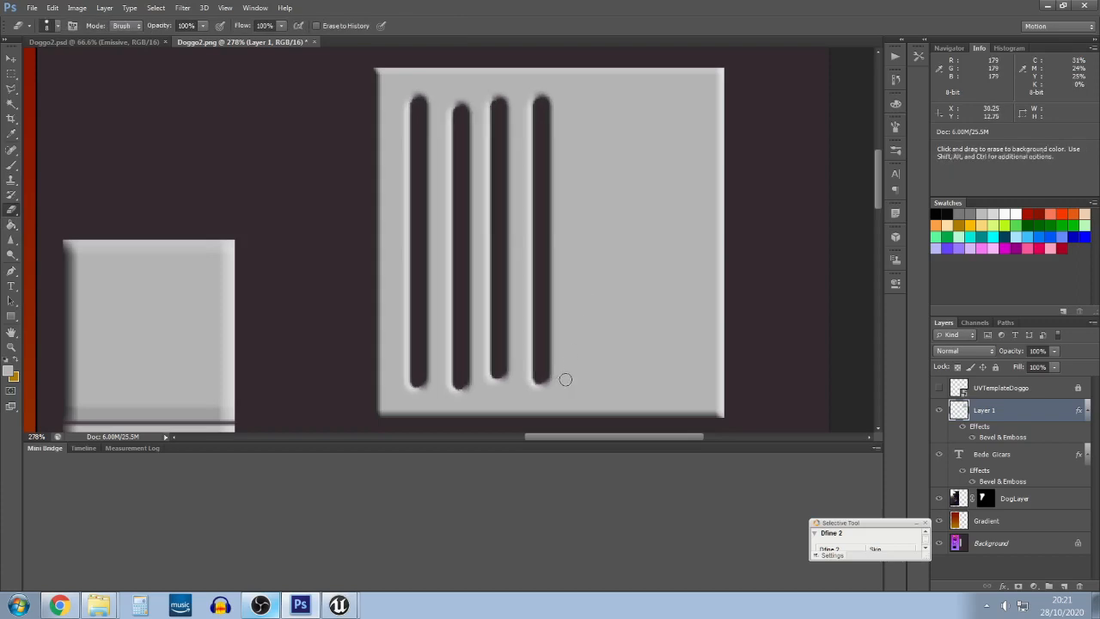
drag(572, 380, 555, 120)
mouse_move(614, 91)
mouse_down()
mouse_move(636, 392)
mouse_move(654, 380)
mouse_move(637, 230)
mouse_move(651, 113)
mouse_move(688, 88)
mouse_move(700, 272)
mouse_up()
click(655, 380)
key(ctrl+z)
drag(692, 91, 693, 399)
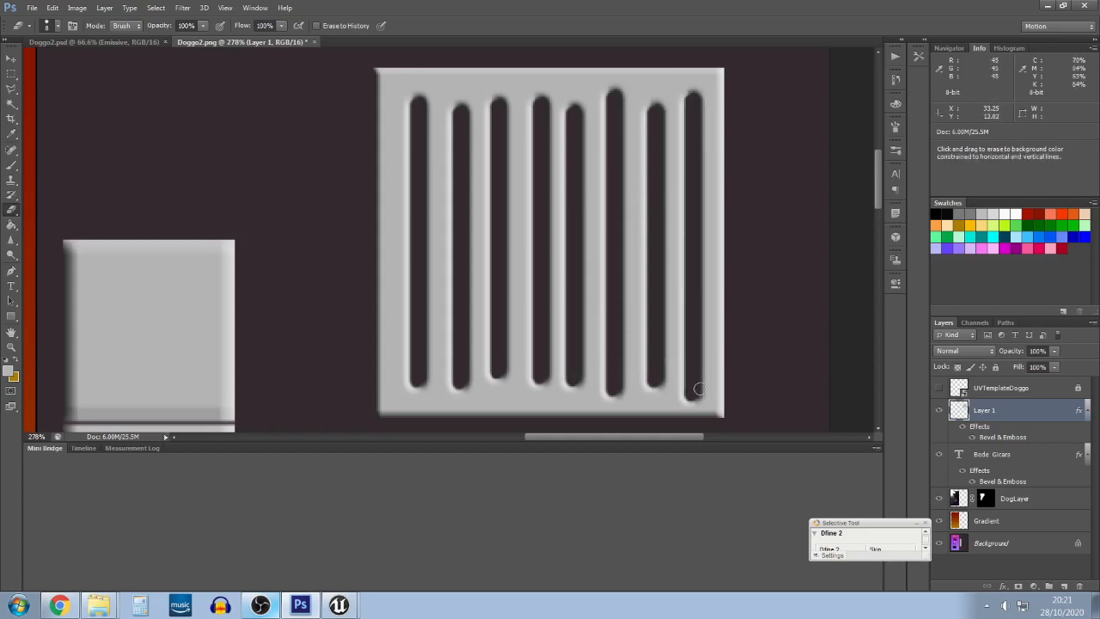
Change the grille's Inner Bevel to the Chisel Hard technique with size 27 px and move the light to 53° altitude
double_click(1012, 407)
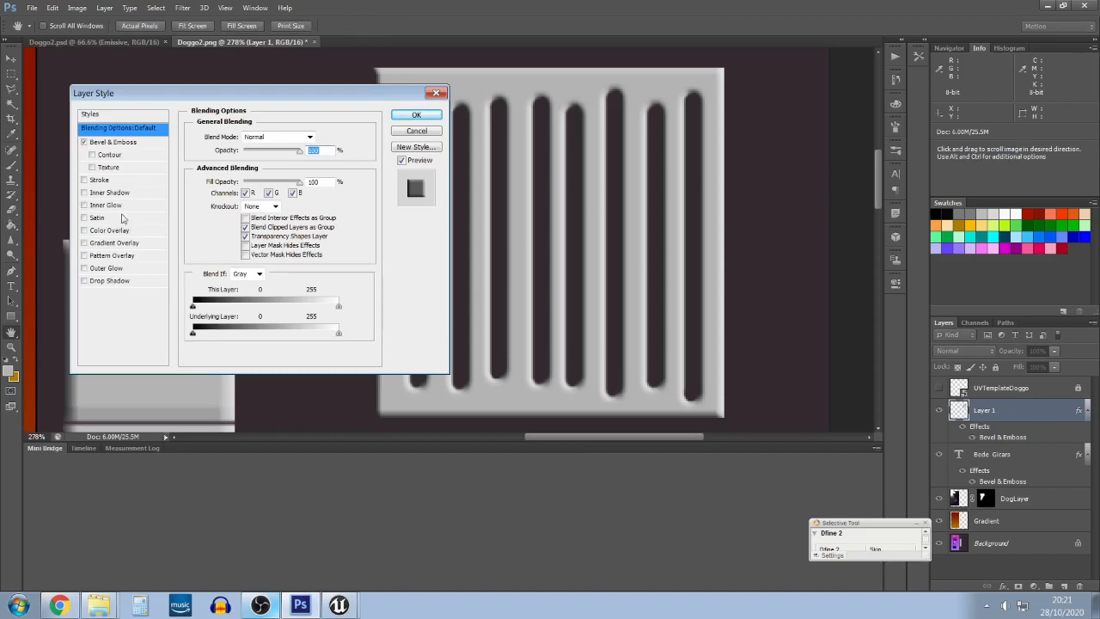
click(112, 142)
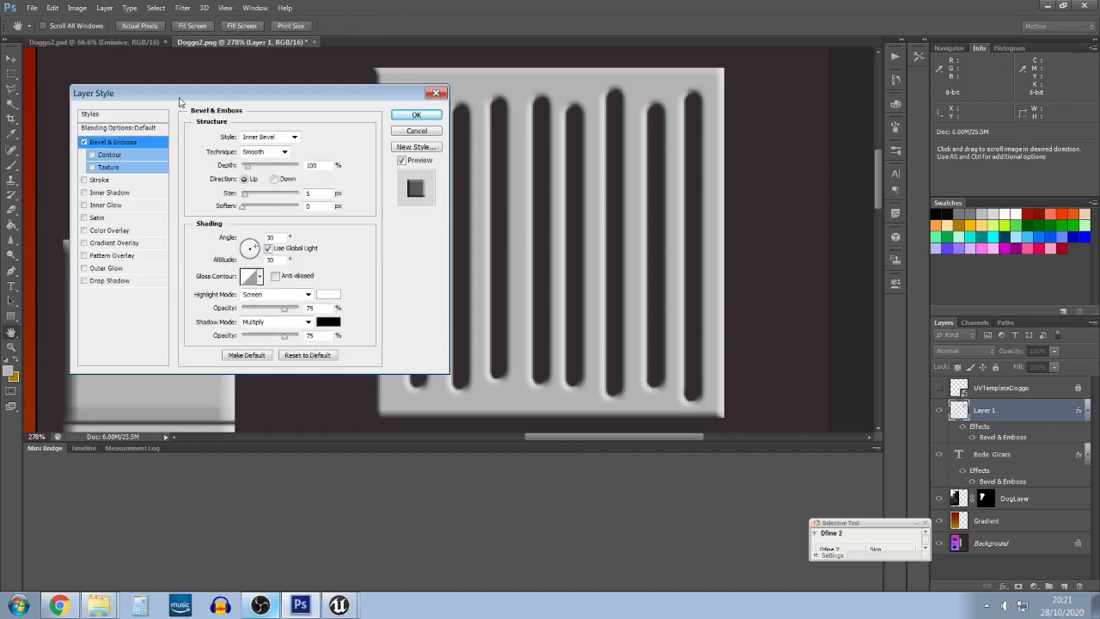
drag(230, 98, 141, 97)
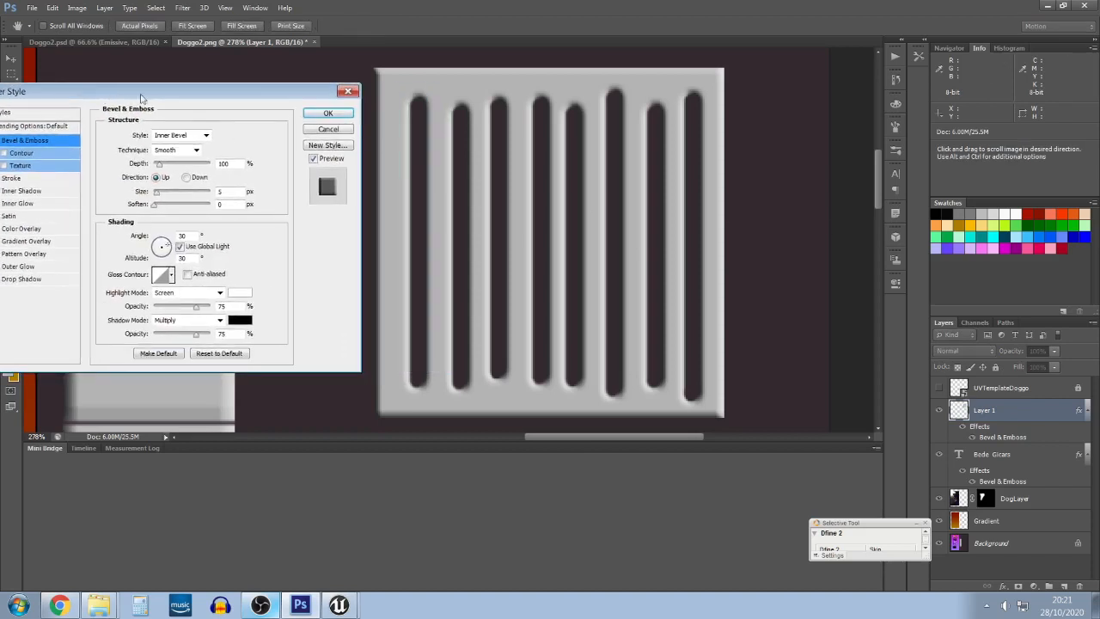
click(168, 150)
click(168, 171)
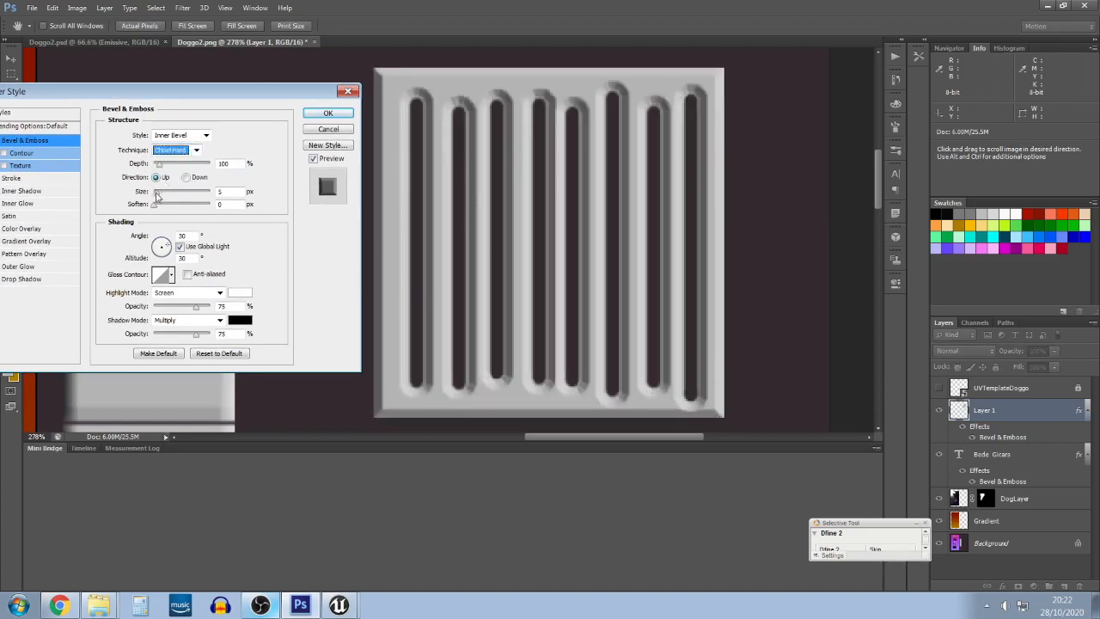
drag(157, 193, 134, 210)
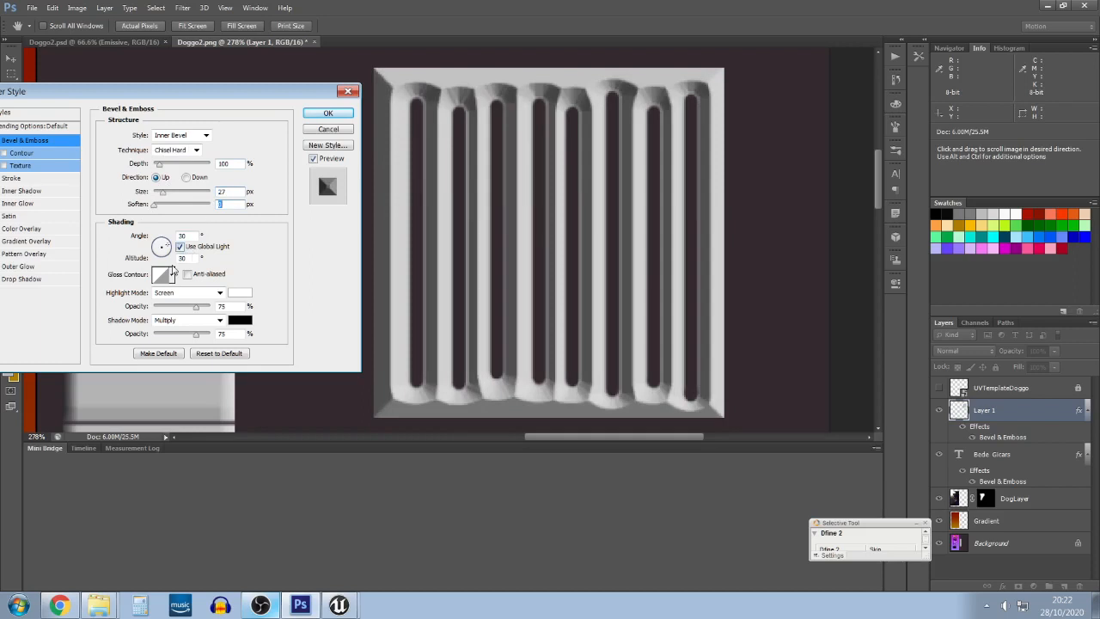
click(160, 244)
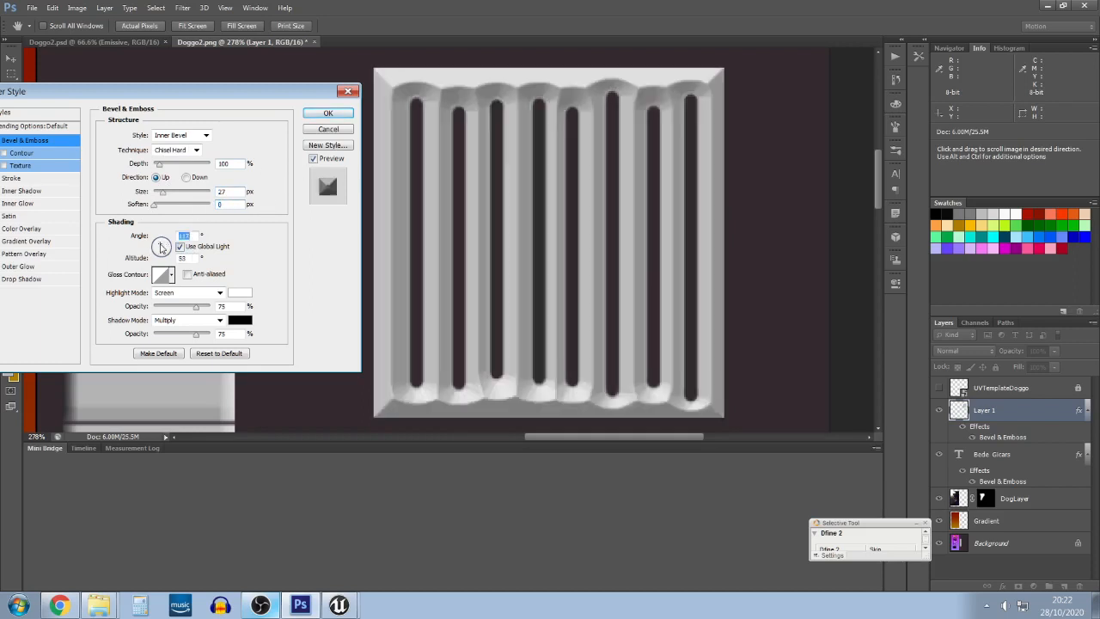
click(306, 112)
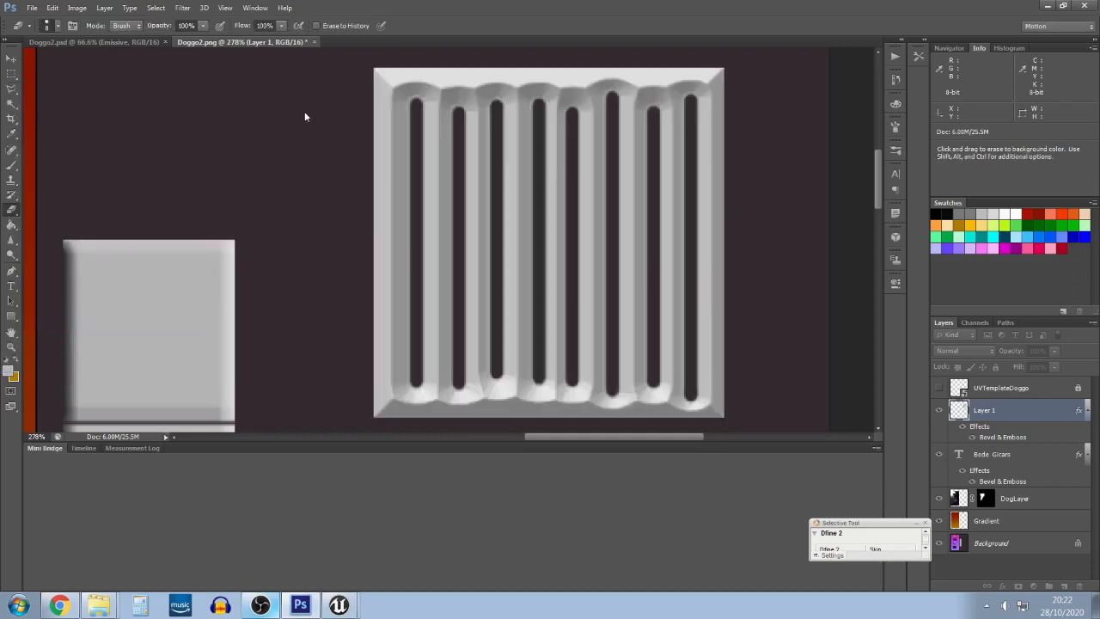
Delete the layer holding the slotted grille
scroll(559, 205, down, 5)
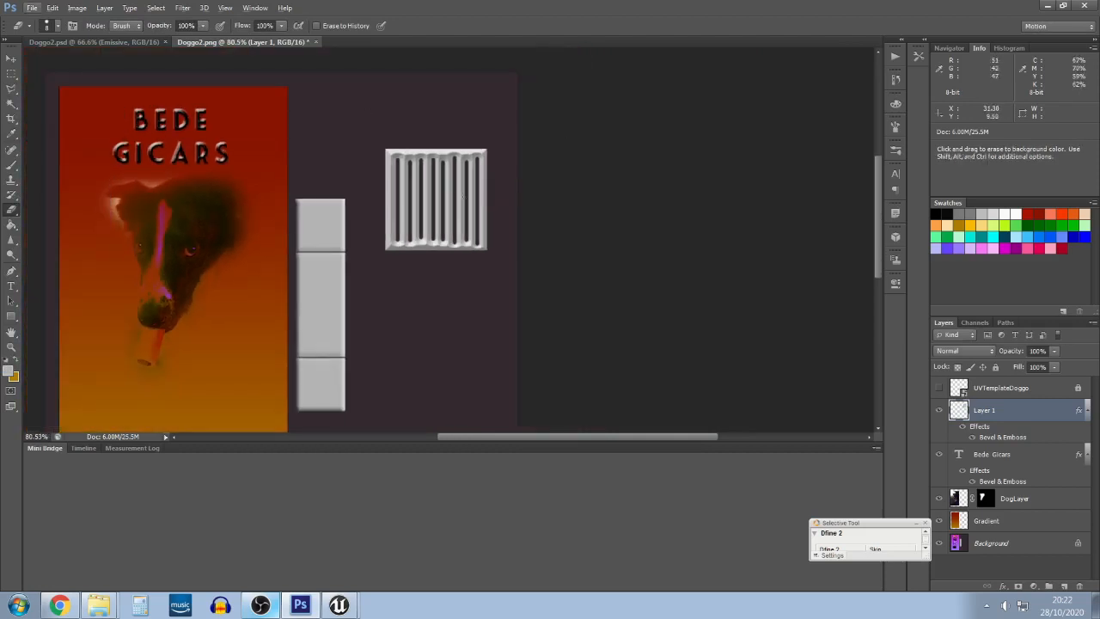
click(1037, 391)
click(1031, 411)
key(Delete)
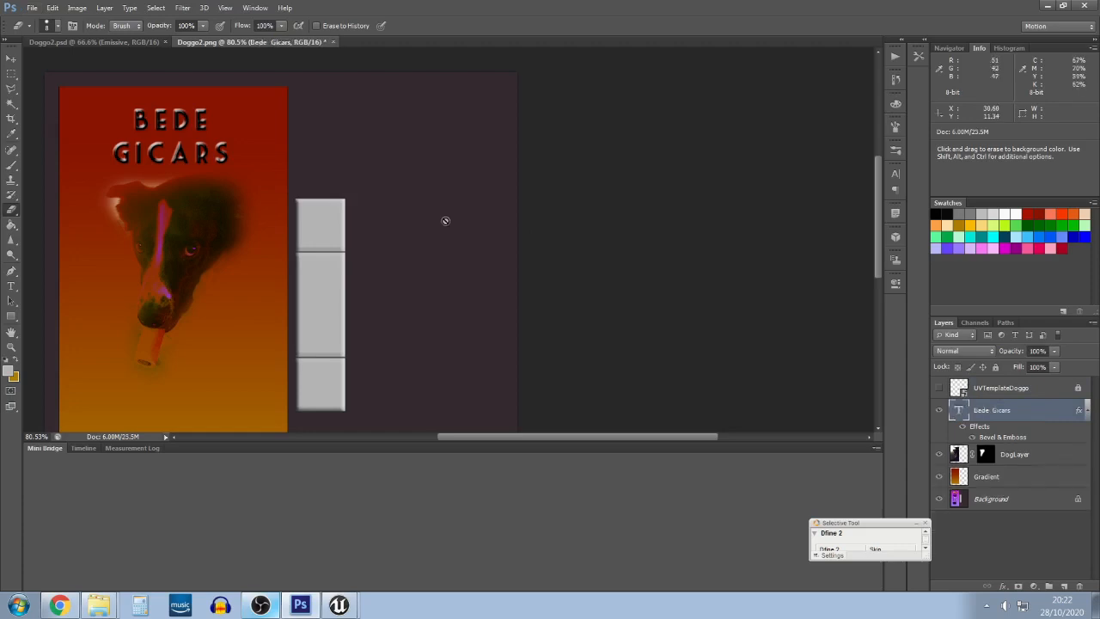
Show the UVTemplateDoggo layer, examine the green-outlined rectangle below the dog's head, and hide the template again
scroll(344, 194, down, 5)
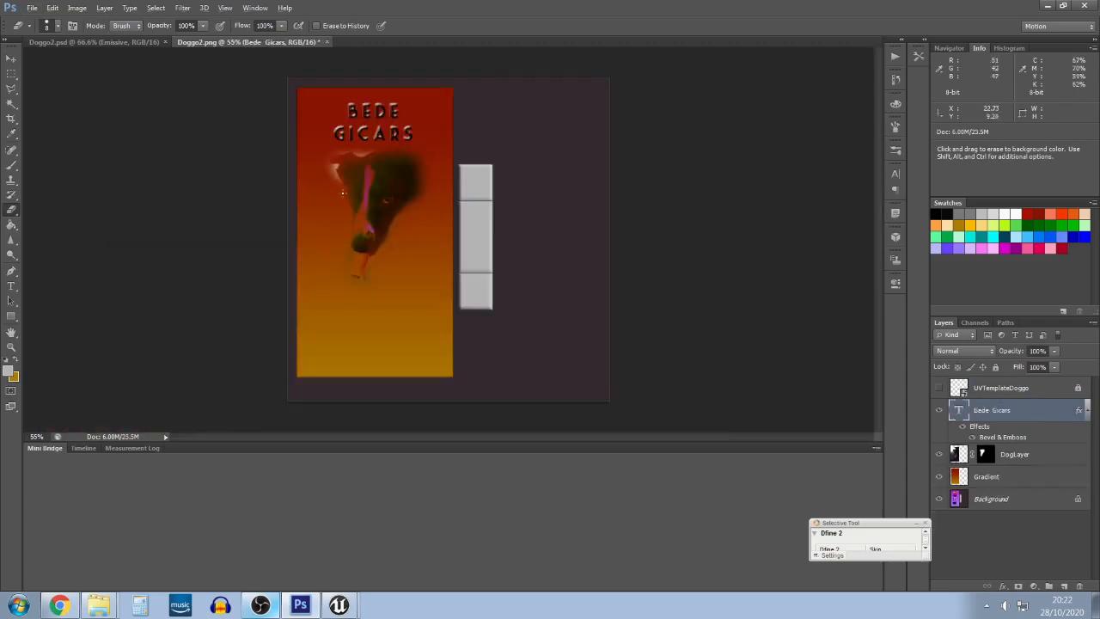
scroll(408, 253, up, 3)
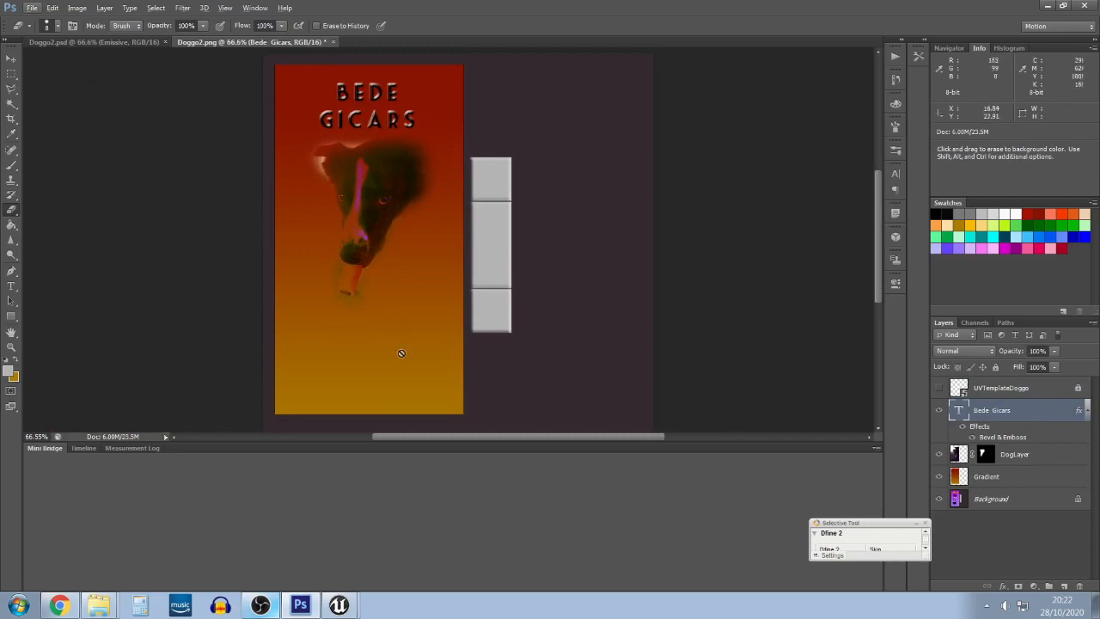
click(938, 388)
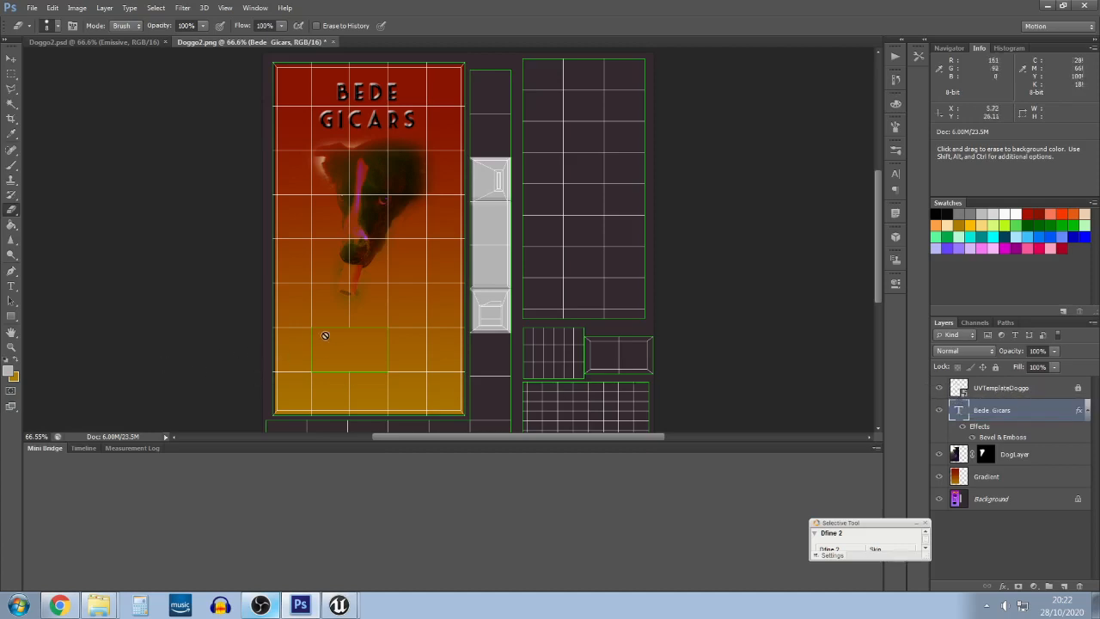
key(m)
scroll(327, 344, up, 5)
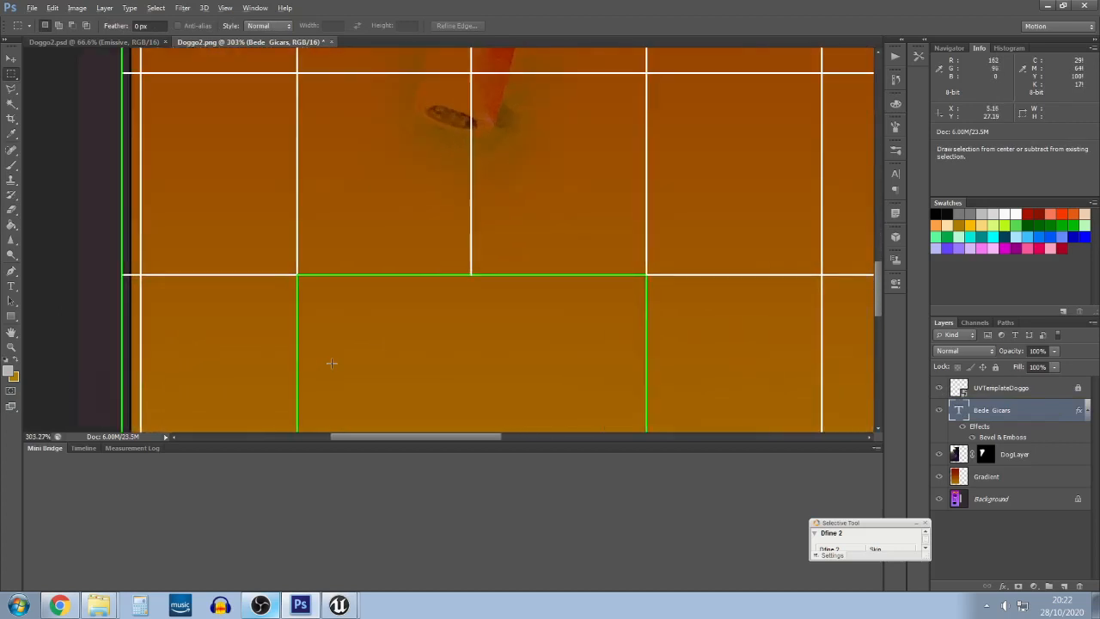
drag(407, 335, 346, 229)
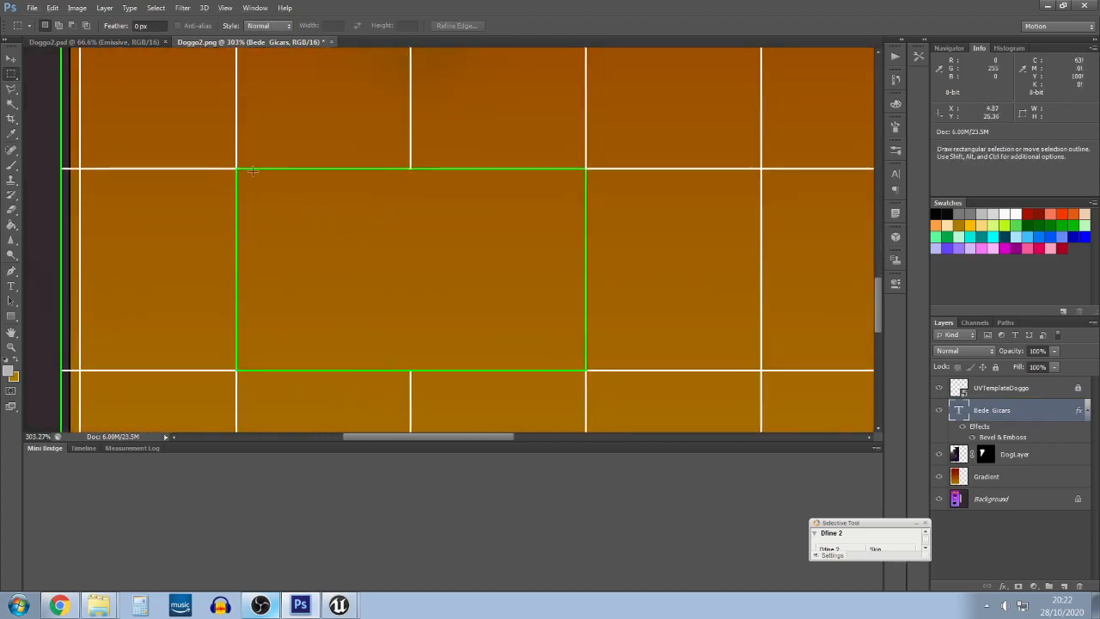
scroll(367, 192, down, 6)
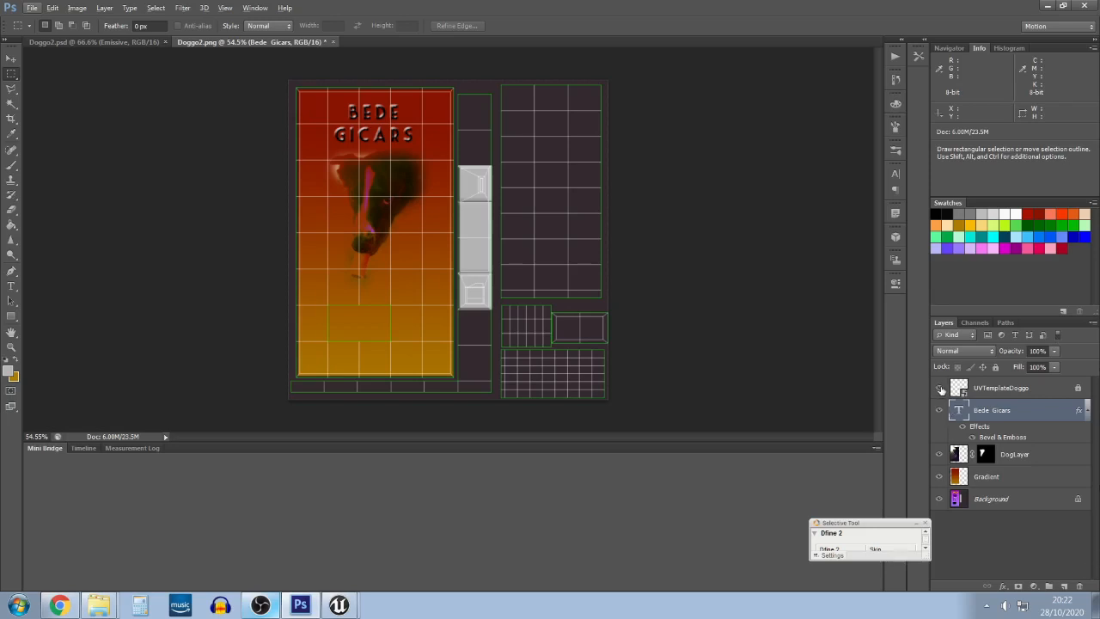
click(939, 388)
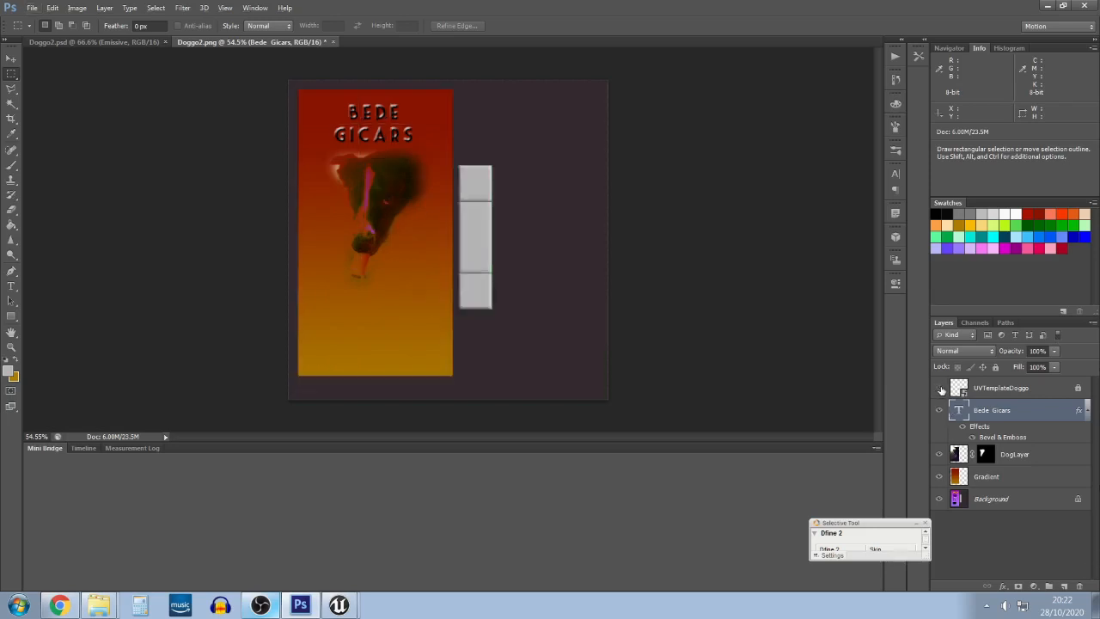
Save the artwork as a PNG copy named Doggo3.png in the VendingMachine folder, with Smallest / Slow compression and no interlacing
click(34, 9)
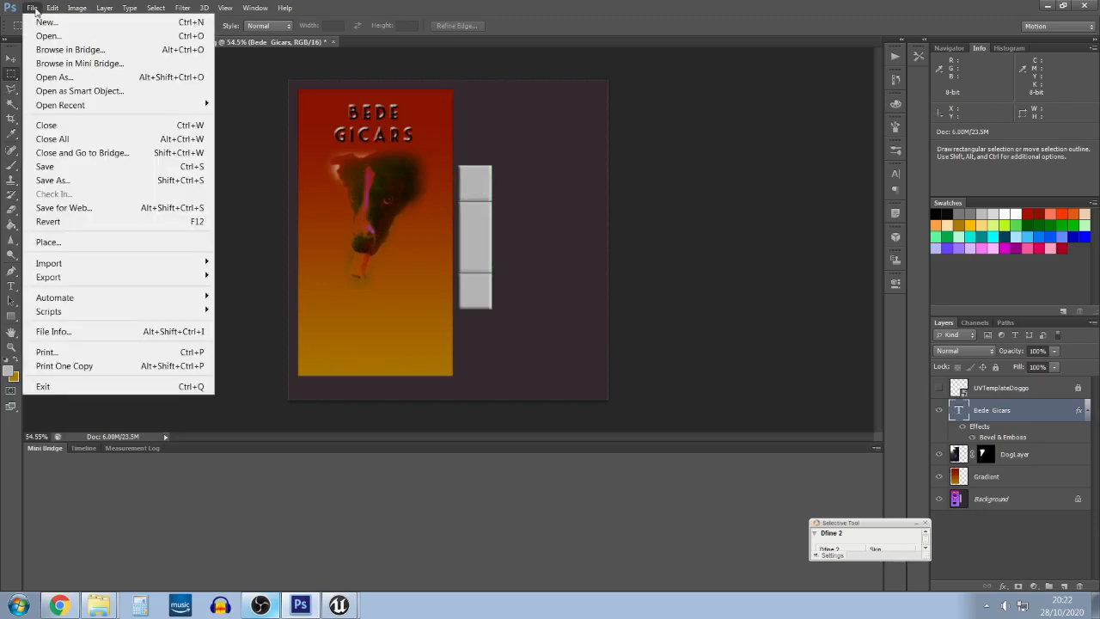
click(750, 186)
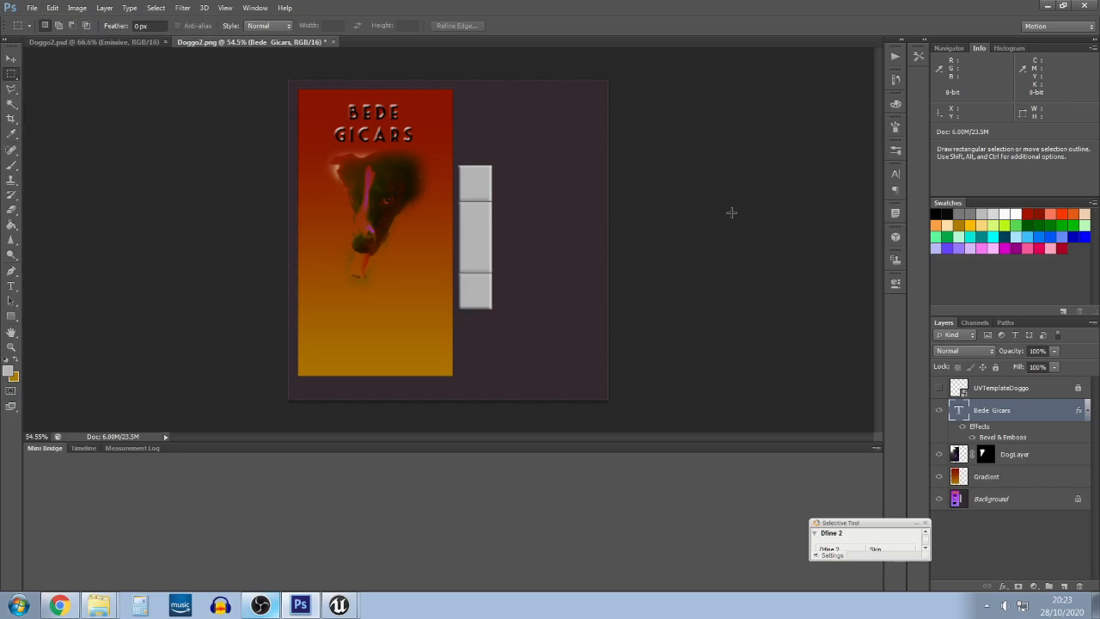
click(32, 8)
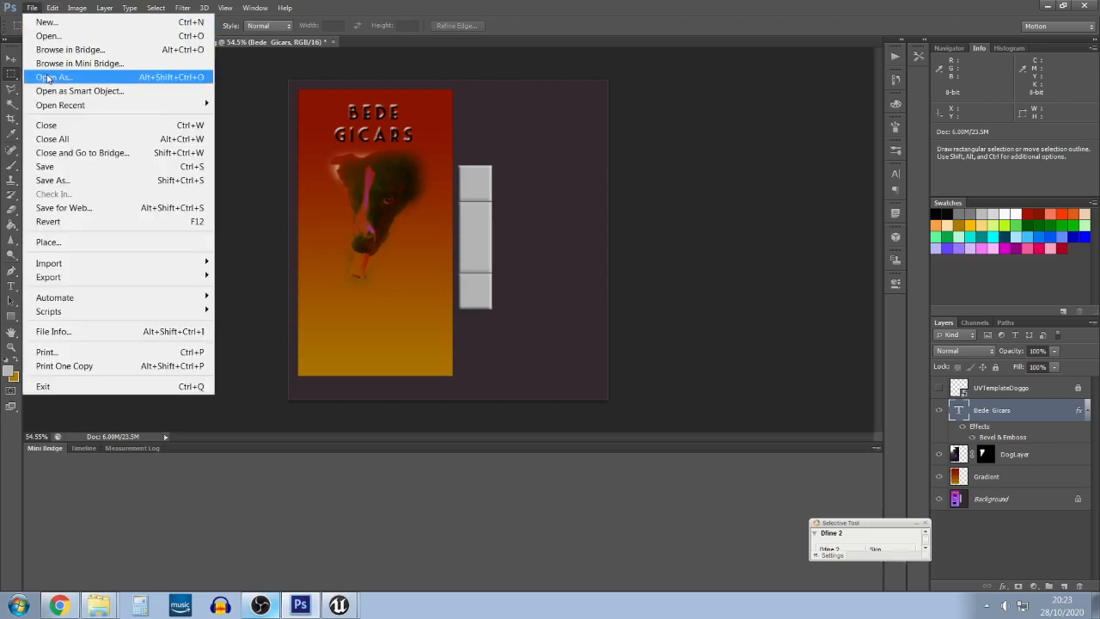
click(79, 181)
click(549, 416)
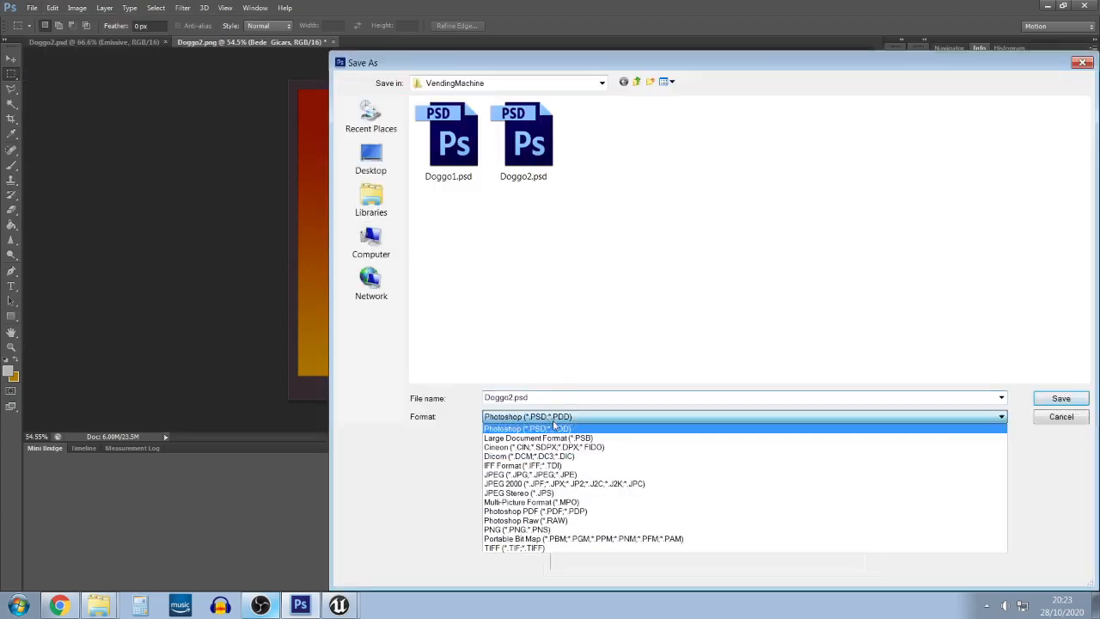
click(526, 533)
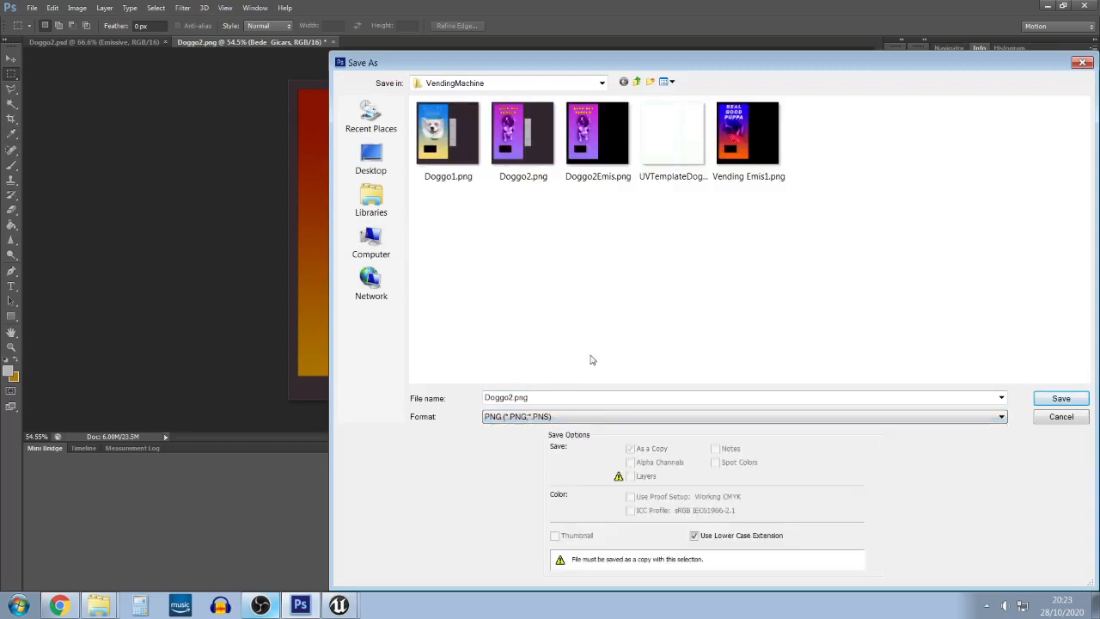
click(510, 400)
click(508, 397)
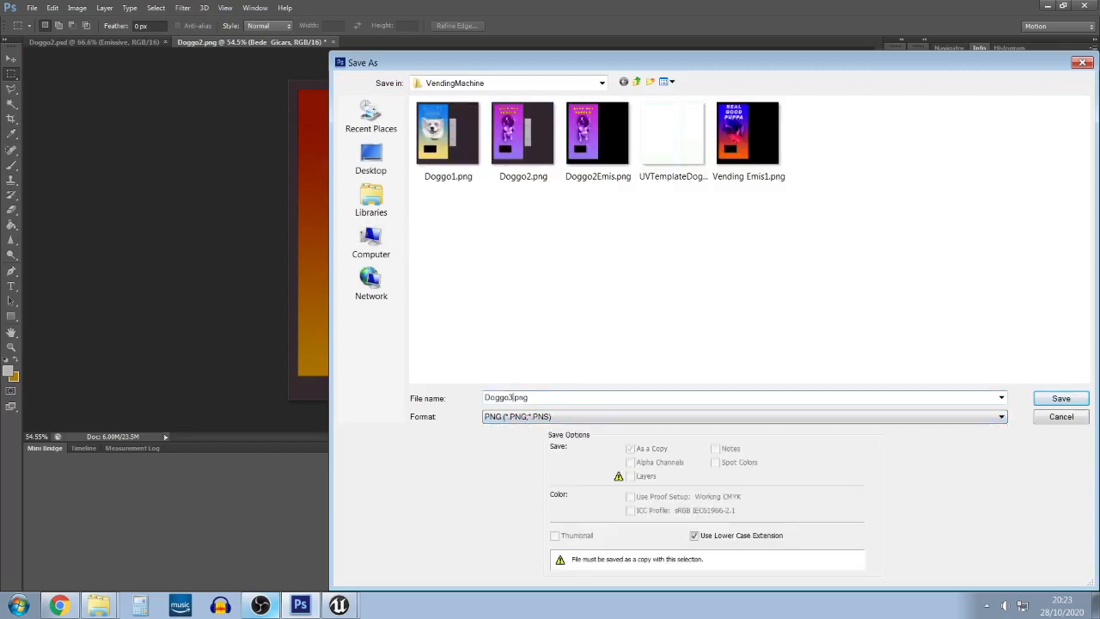
key(Return)
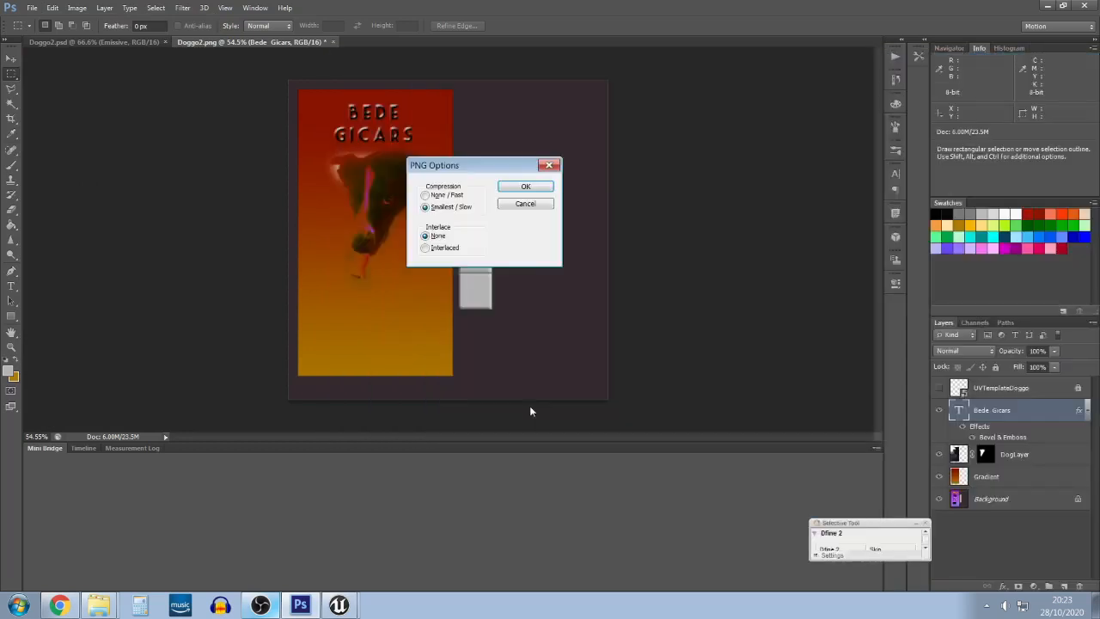
click(529, 187)
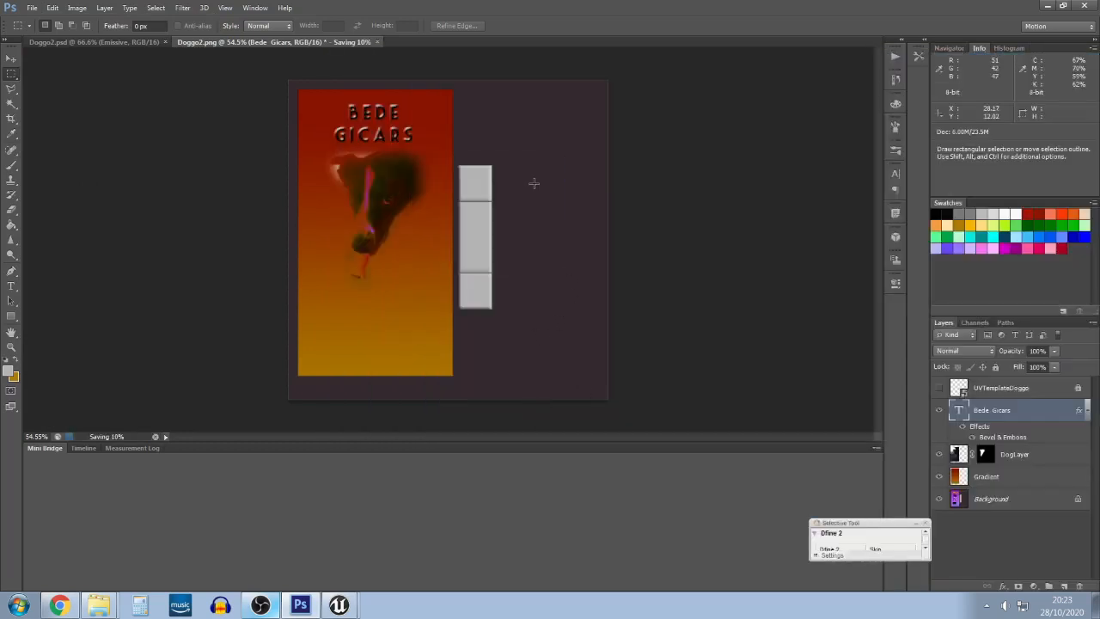
Check the PNG files in the VendingMachine folder by listing them in the Save As dialog, and cancel without saving
click(32, 7)
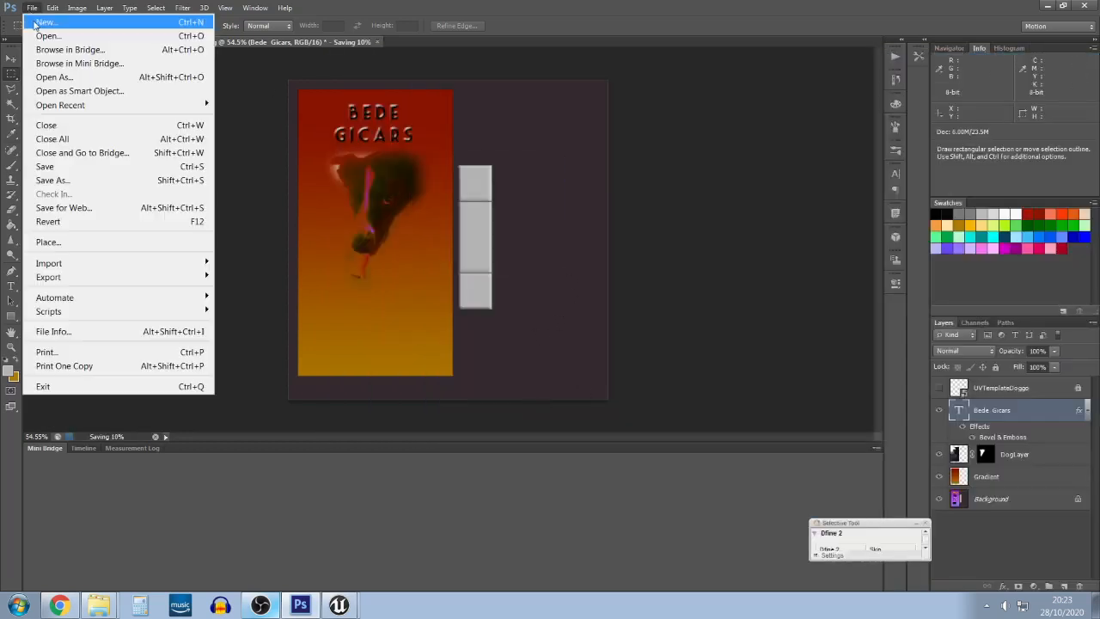
click(101, 179)
click(550, 242)
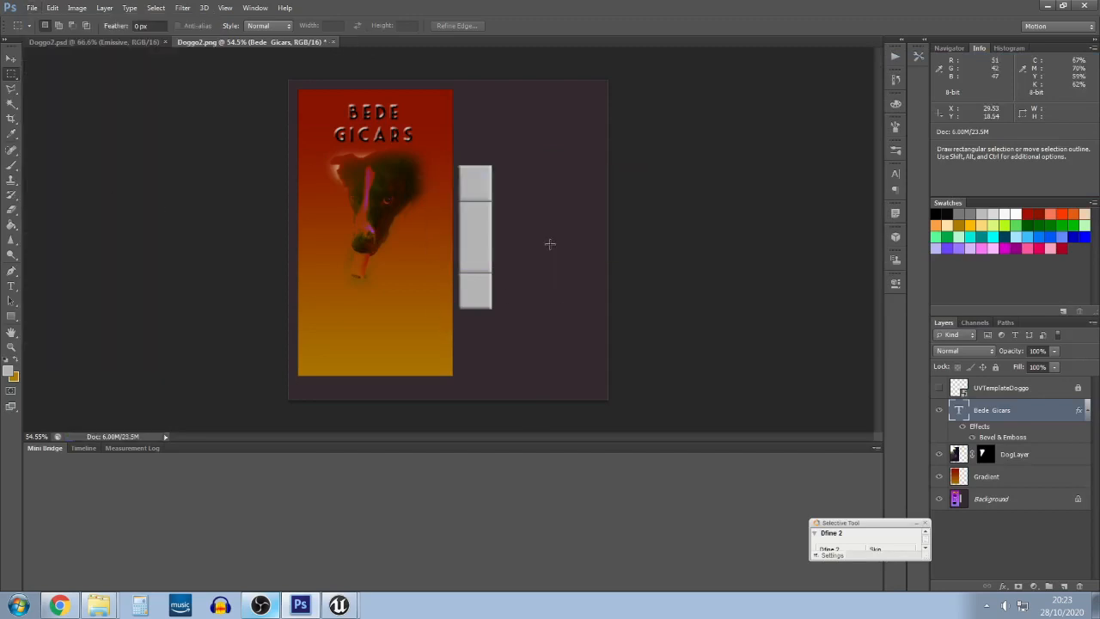
click(34, 8)
click(92, 179)
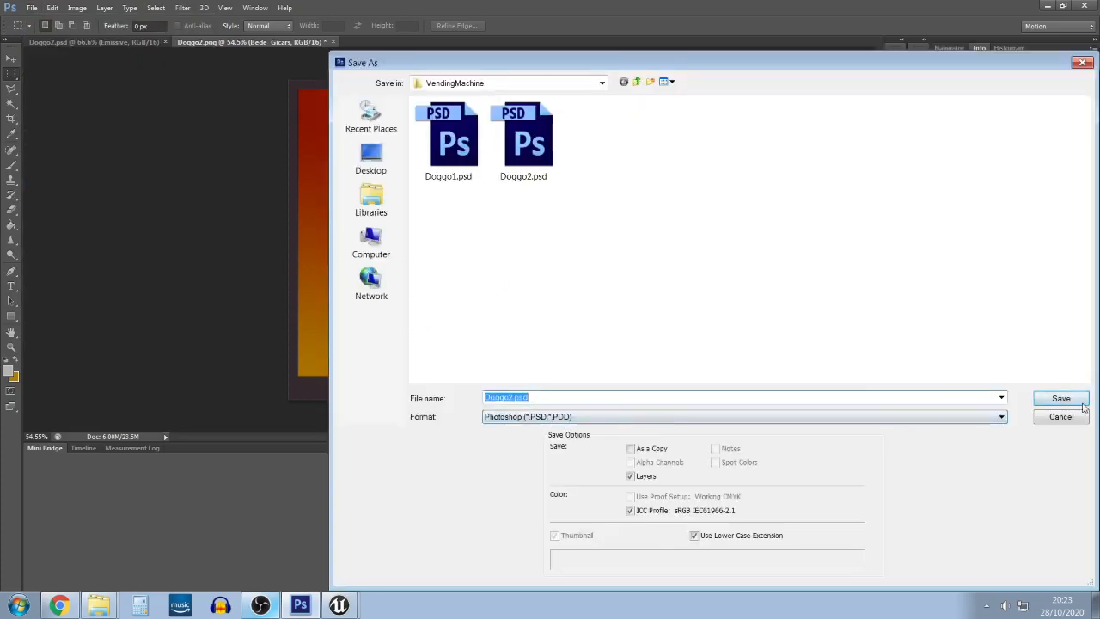
click(533, 418)
click(533, 418)
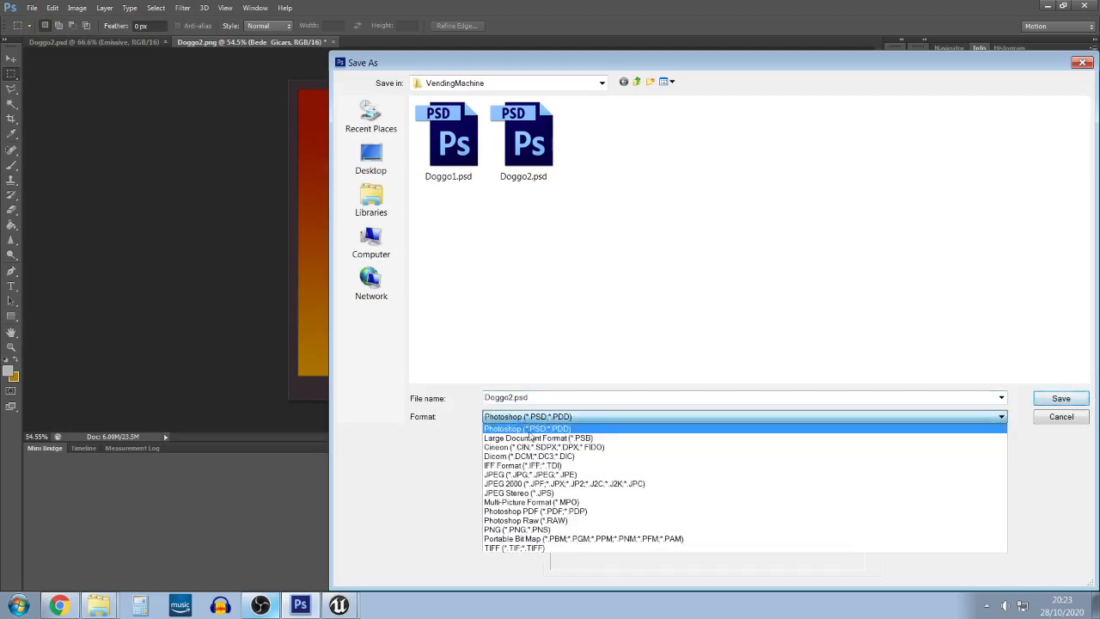
click(511, 531)
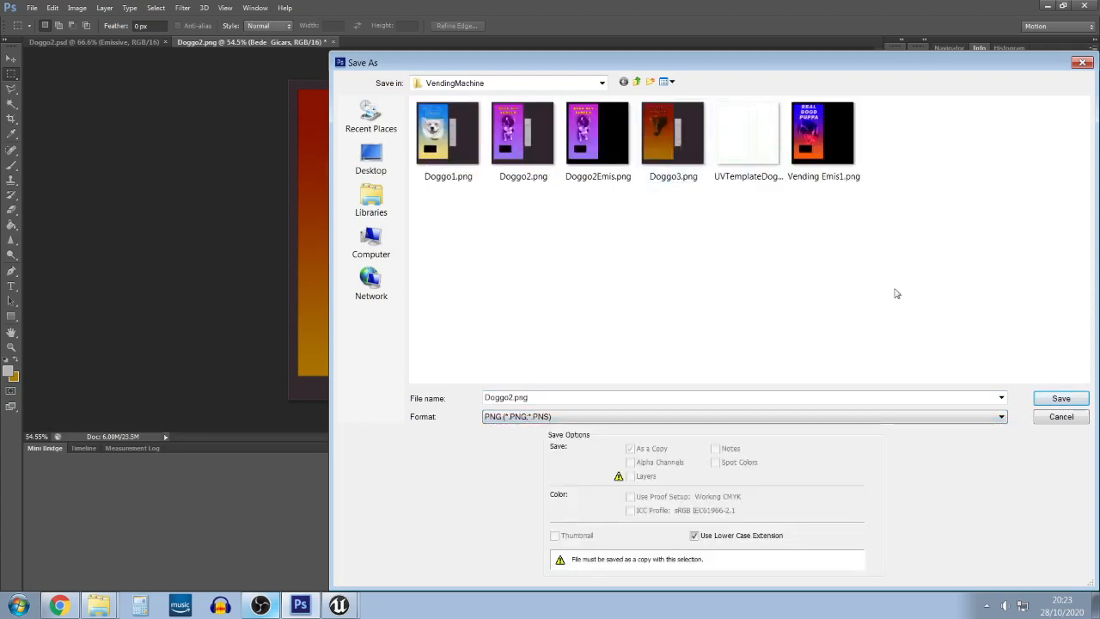
click(1061, 417)
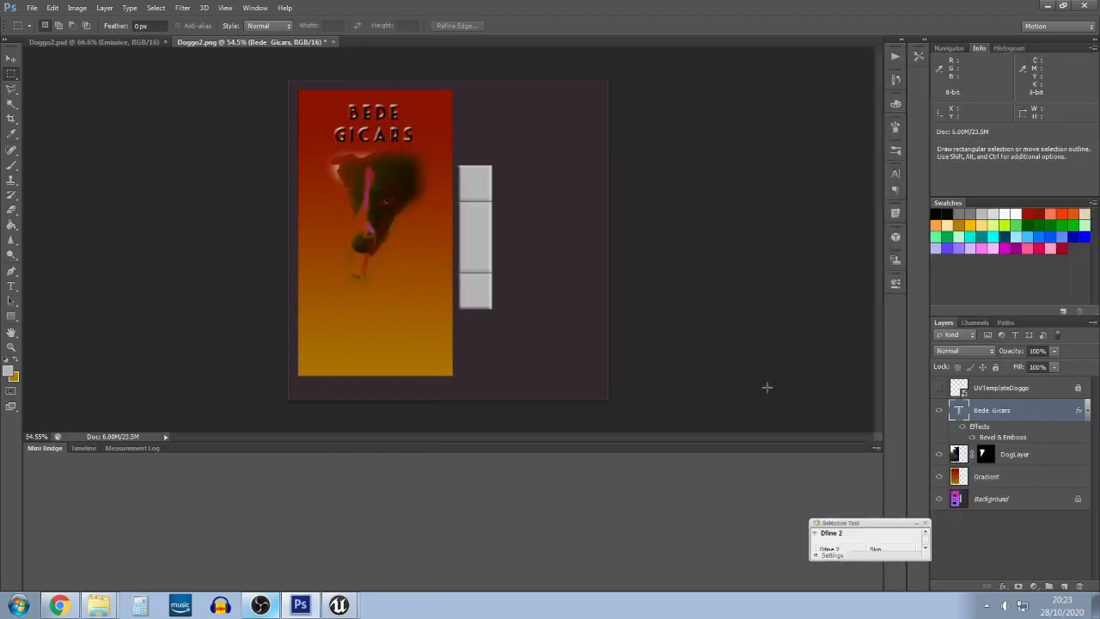
Switch to Unreal and delete both Texture Sample nodes from the Doggo2_Mat graph
click(341, 607)
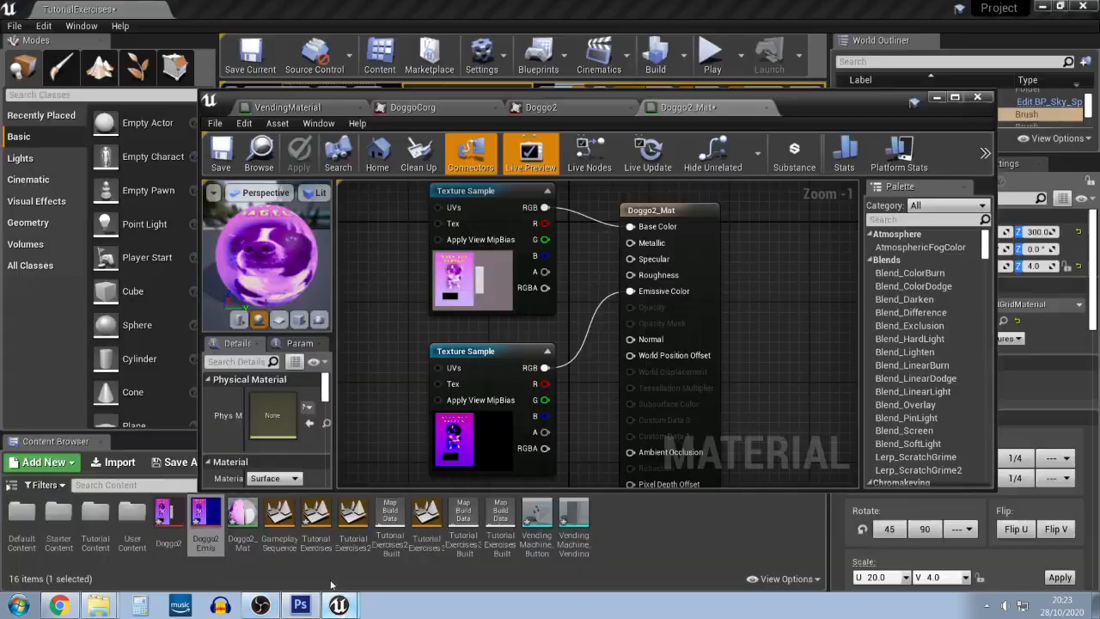
scroll(553, 264, down, 1)
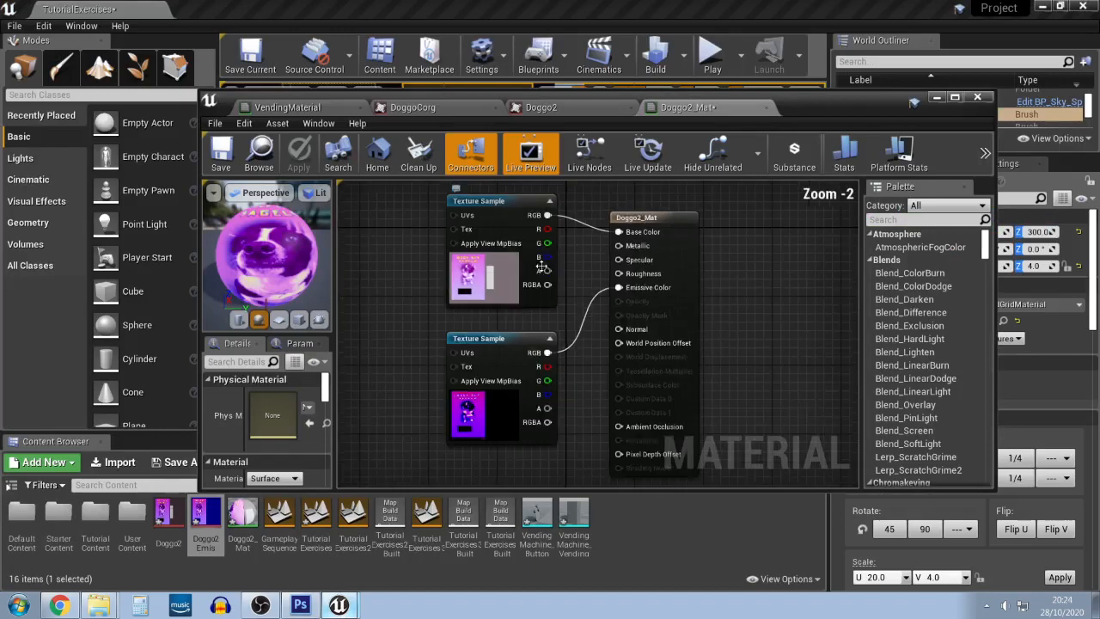
click(537, 300)
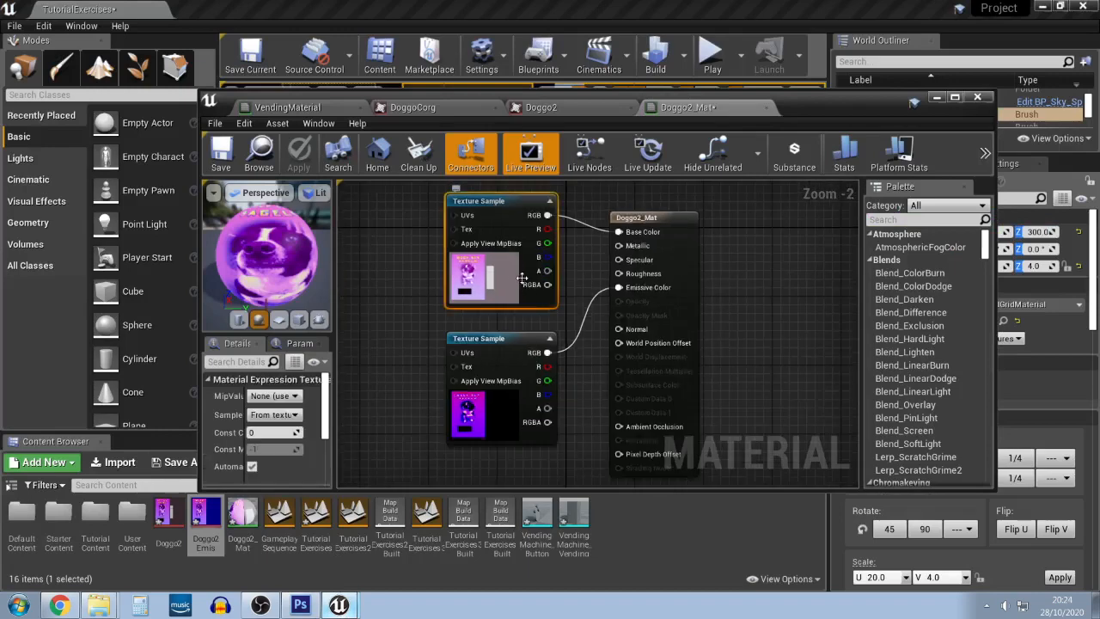
key(Delete)
click(519, 340)
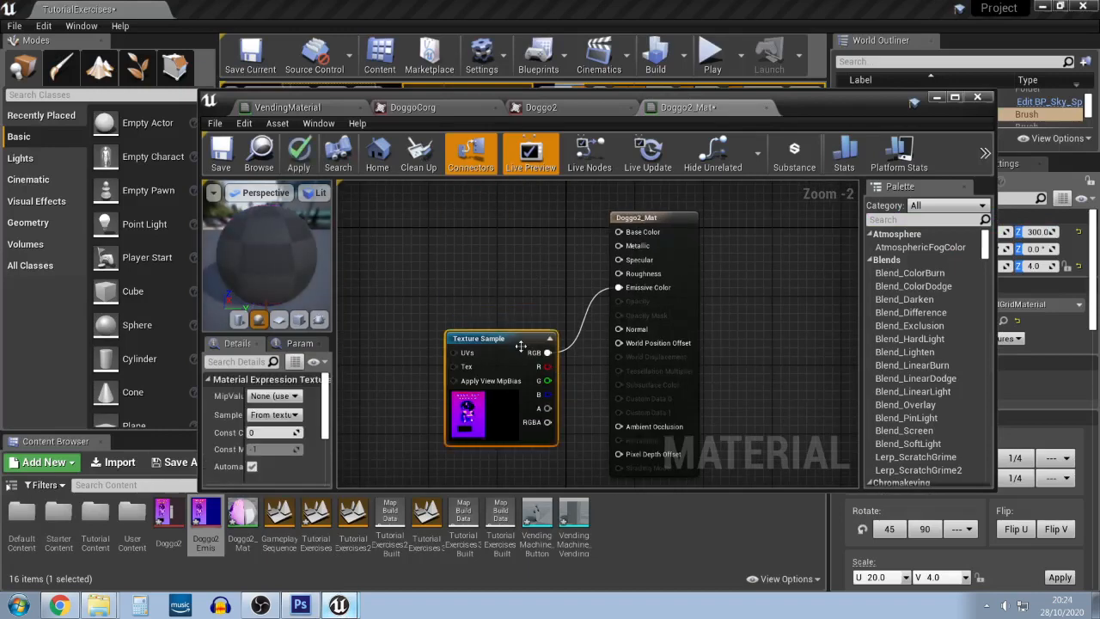
key(Delete)
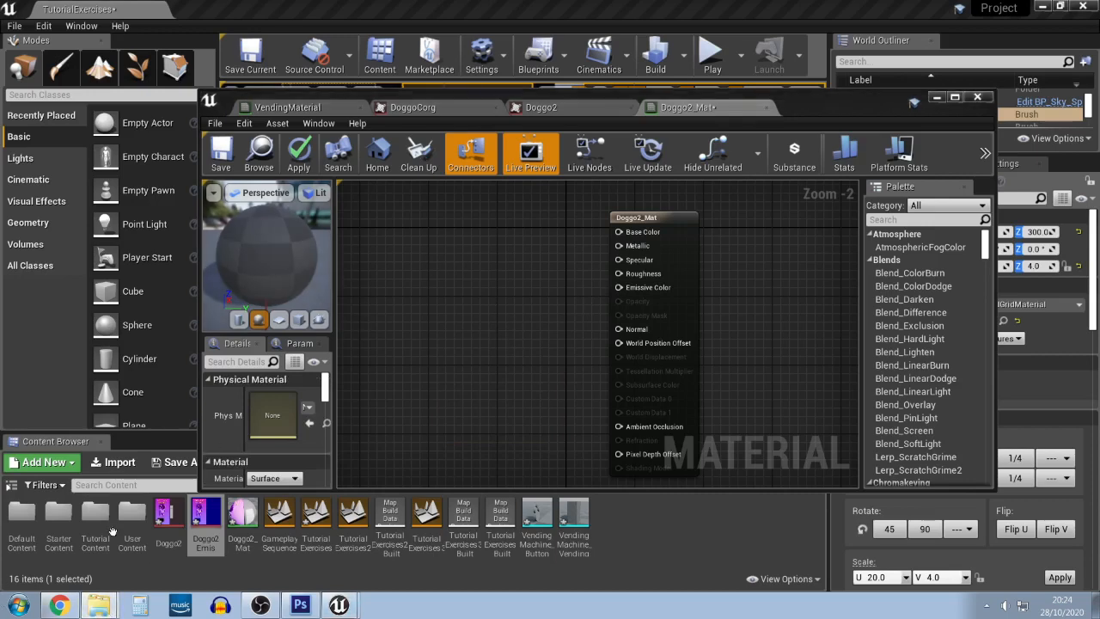
Import Doggo3.png from the VendingMachine folder into the project's Content folder
click(100, 605)
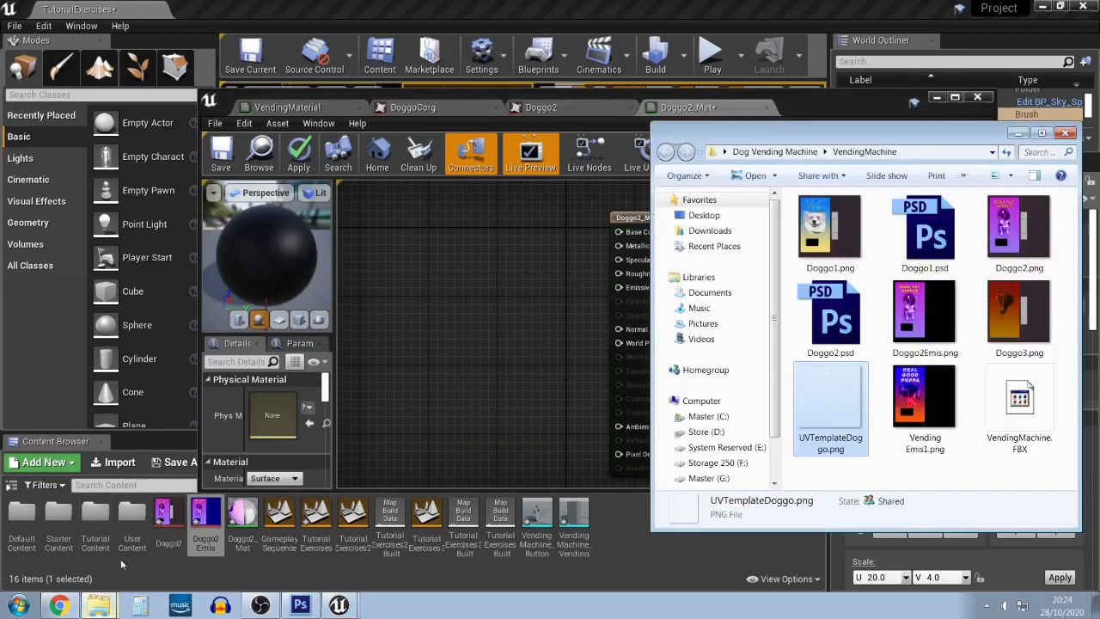
click(1001, 331)
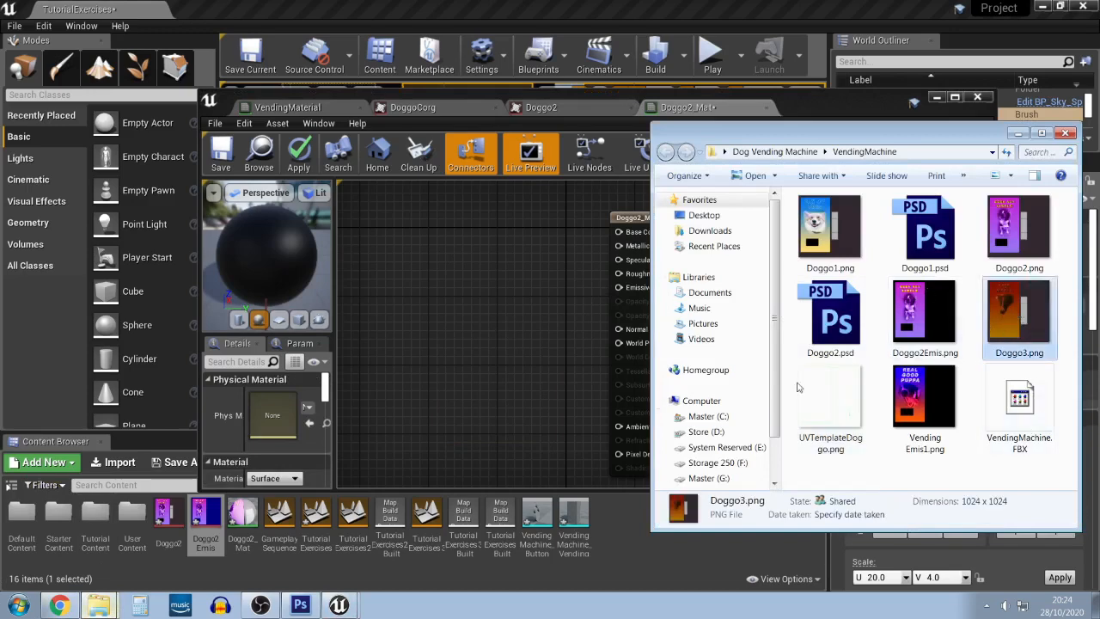
drag(798, 386, 621, 540)
click(563, 582)
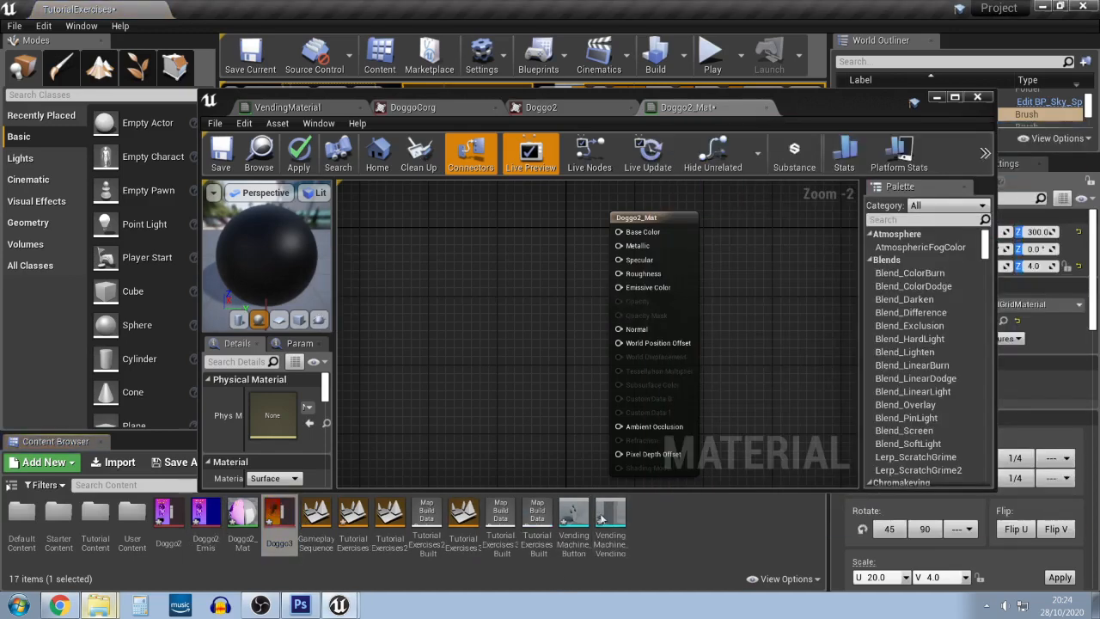
Add the Doggo3 texture to the Doggo2_Mat graph, connect its RGB output to Base Color and apply the material
drag(275, 532, 475, 250)
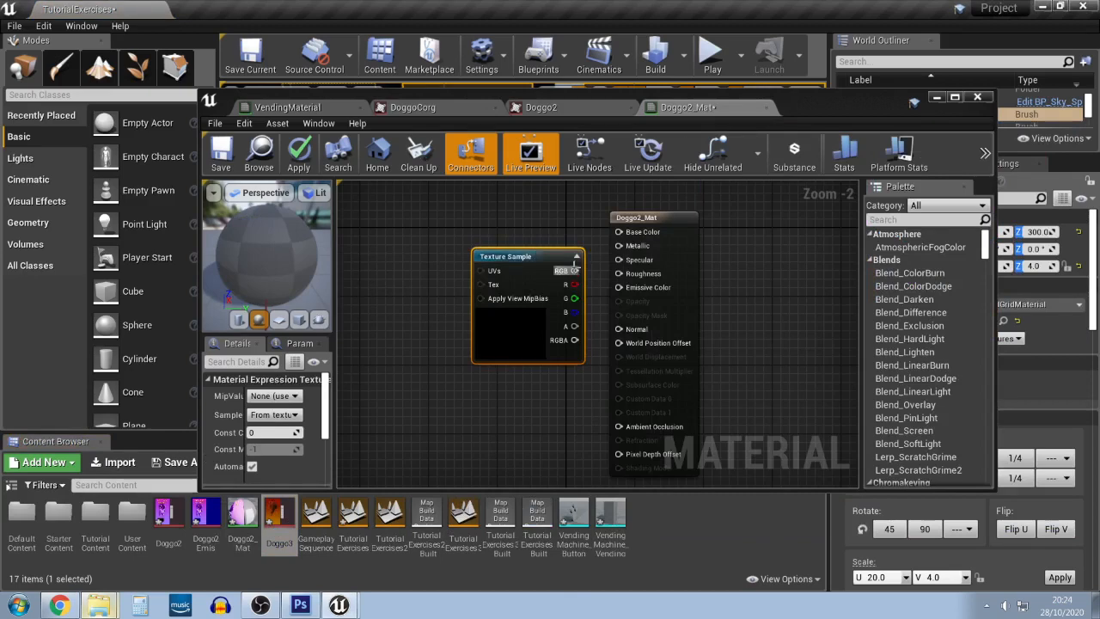
drag(574, 271, 624, 232)
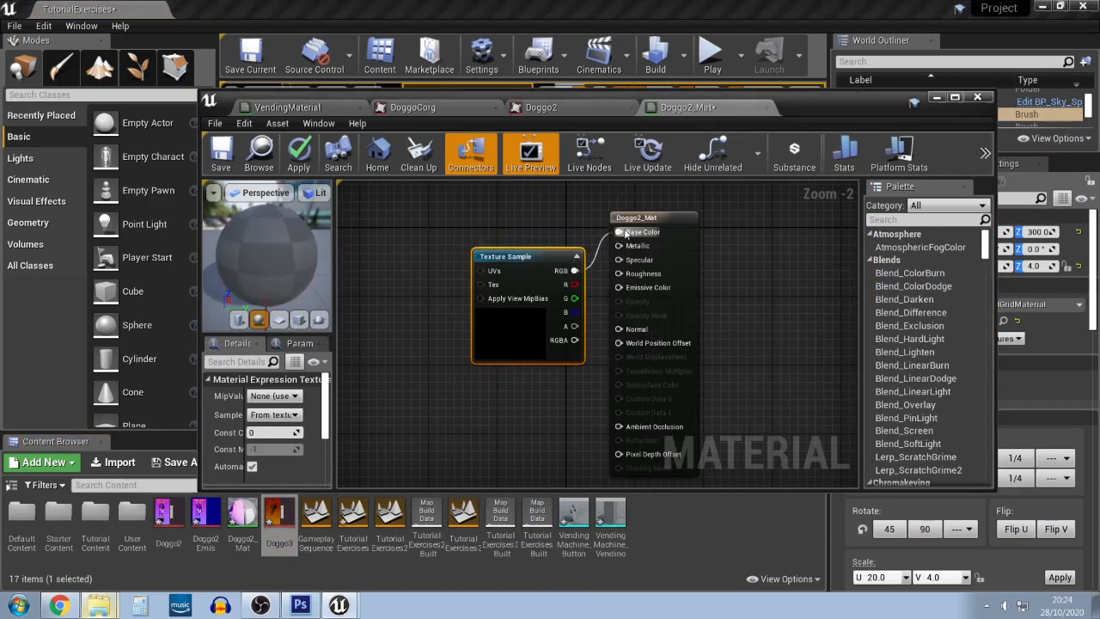
drag(545, 256, 526, 233)
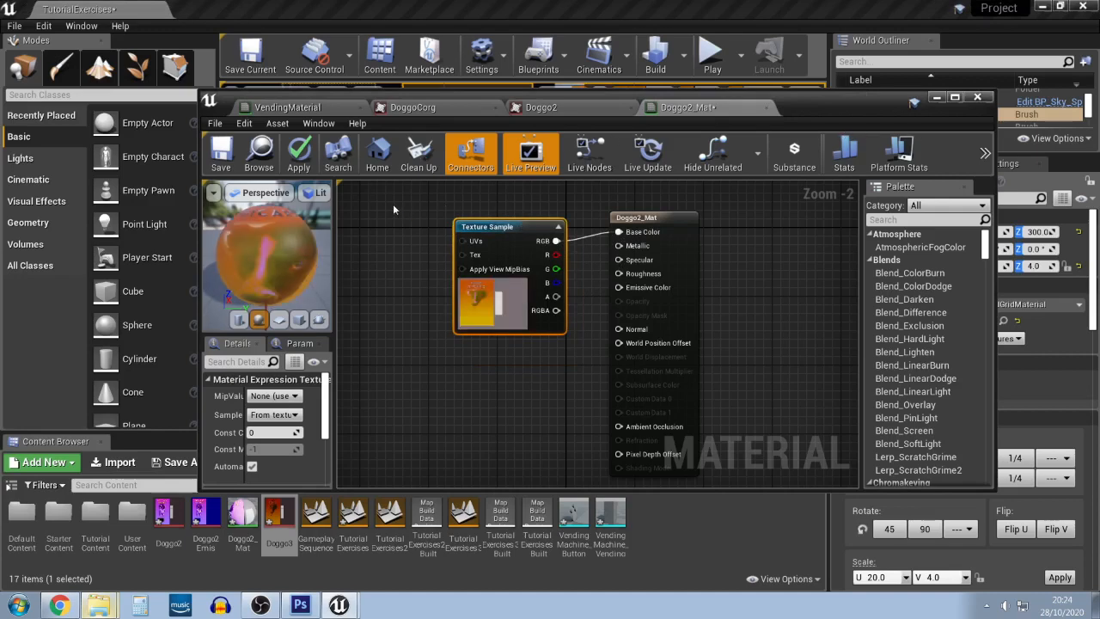
drag(253, 258, 255, 242)
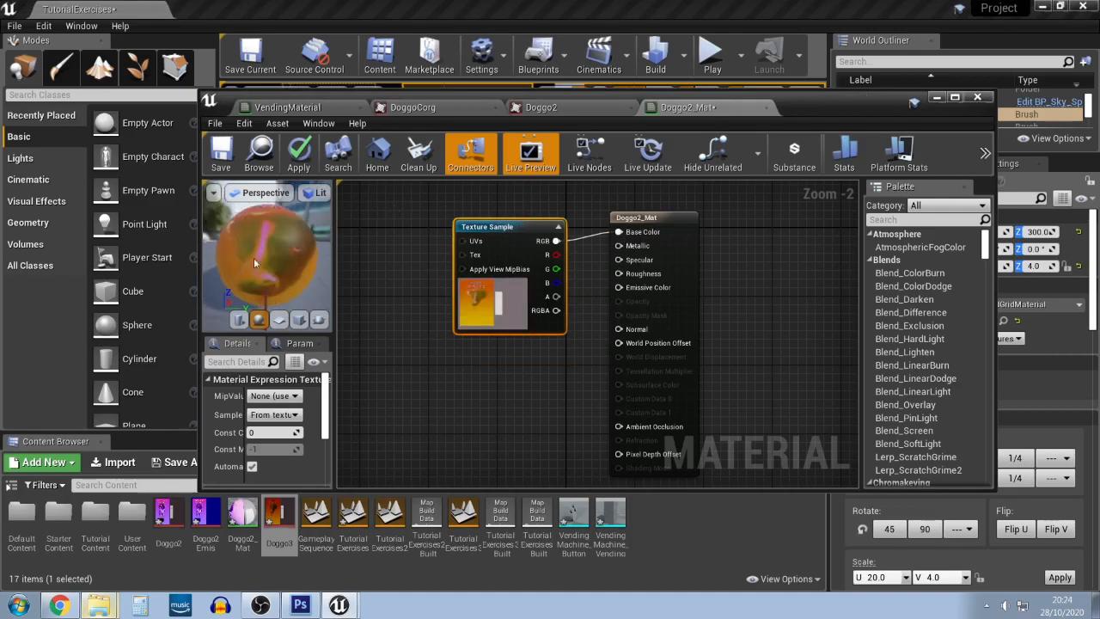
click(296, 153)
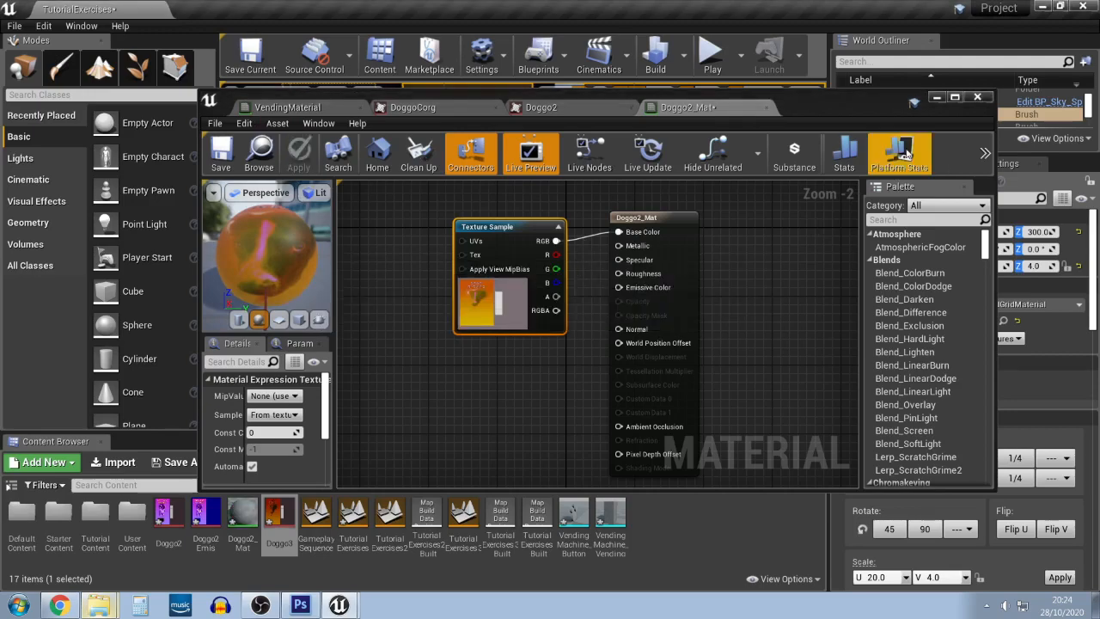
Minimise the material editor and examine the retextured vending machine in the level, including its recessed dispensing slot
click(937, 97)
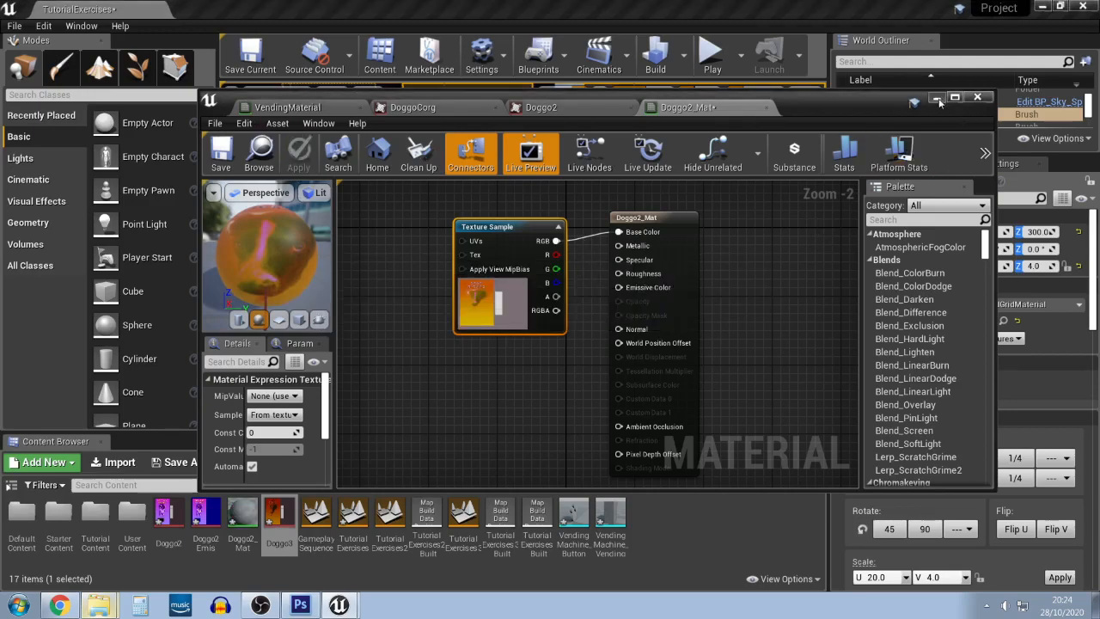
drag(432, 281, 549, 296)
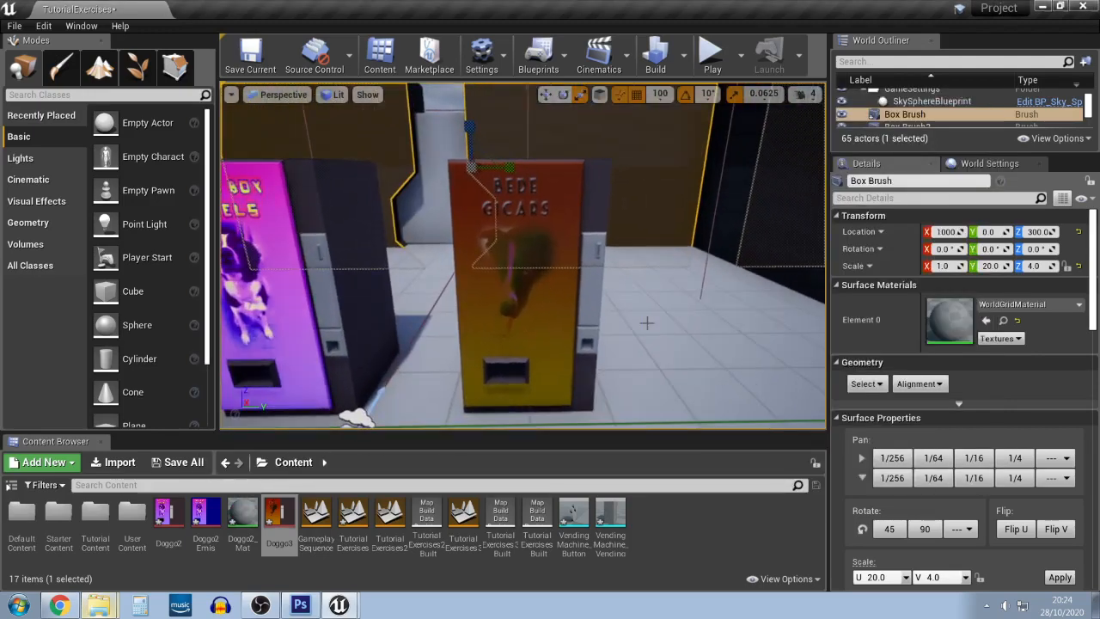
click(656, 289)
drag(656, 290, 593, 294)
drag(481, 318, 573, 282)
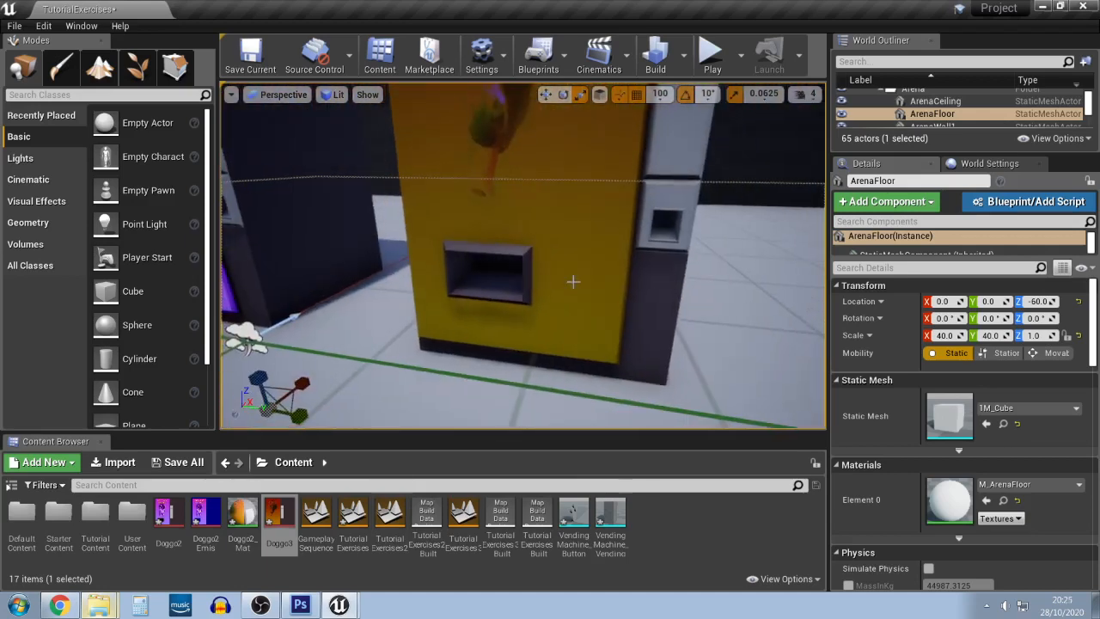
Switch to Photoshop and show the UVTemplateDoggo layer to locate the dispensing slot's outline on the orange front panel
click(300, 605)
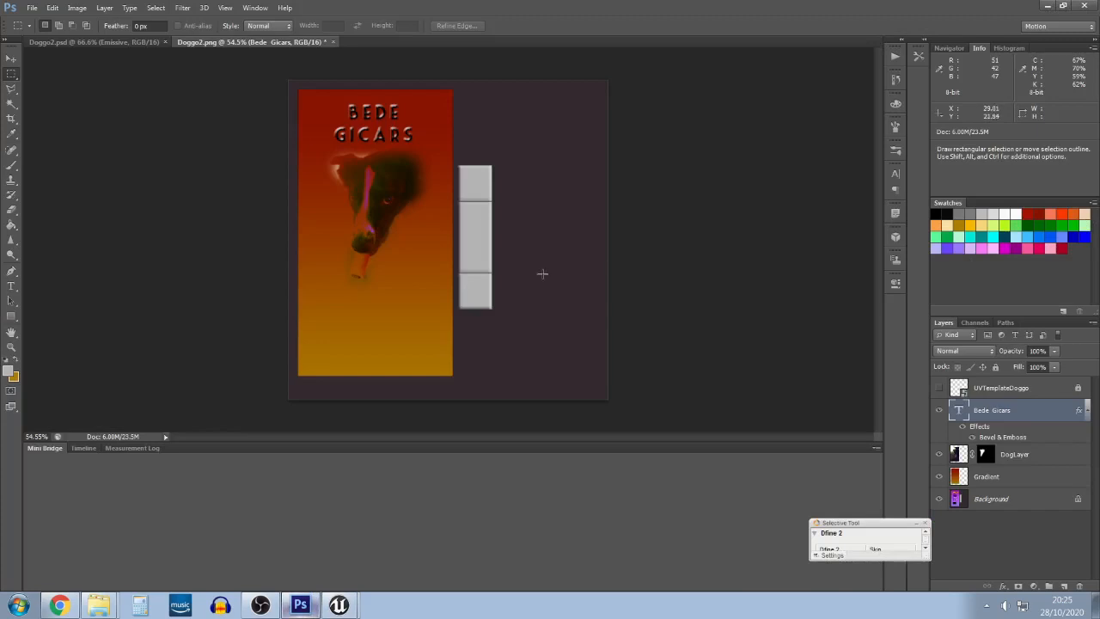
click(938, 390)
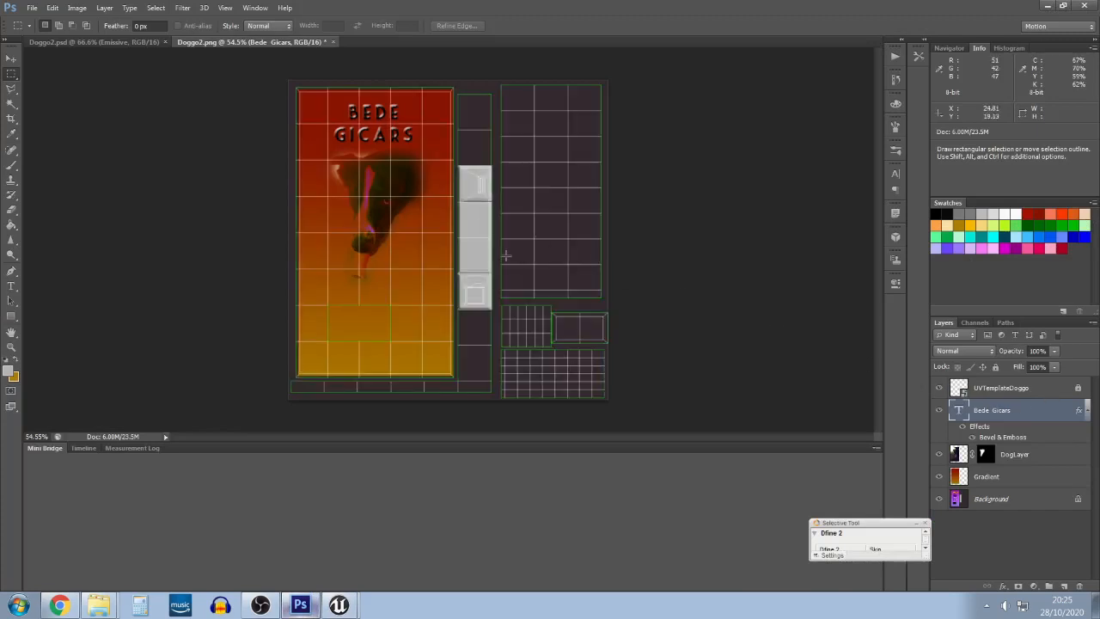
scroll(588, 333, up, 3)
scroll(593, 335, up, 2)
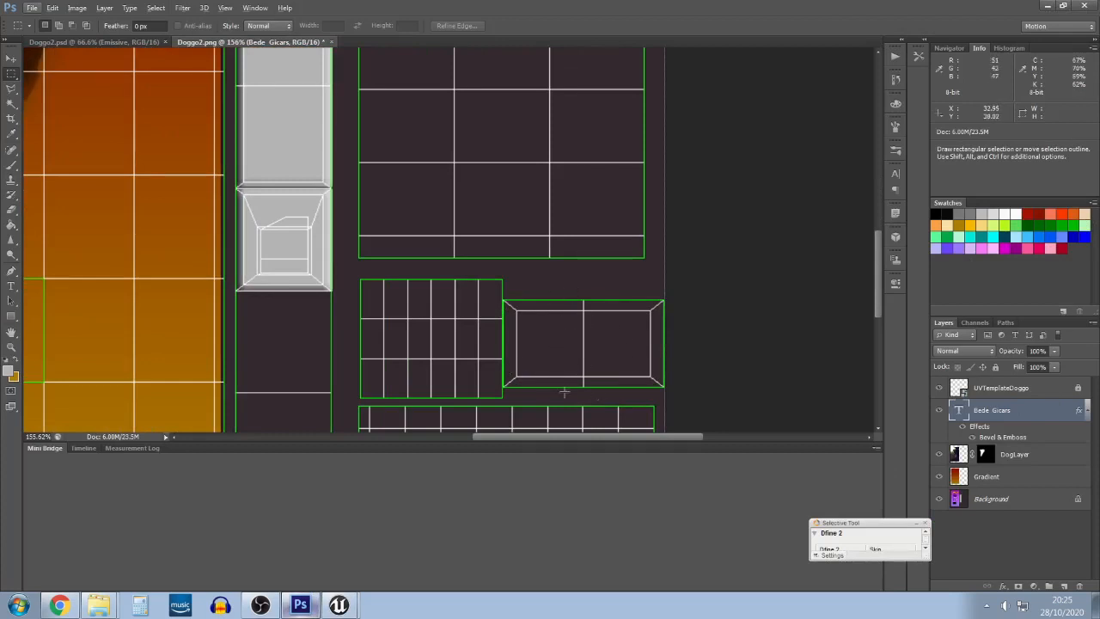
scroll(578, 355, down, 2)
scroll(219, 309, up, 3)
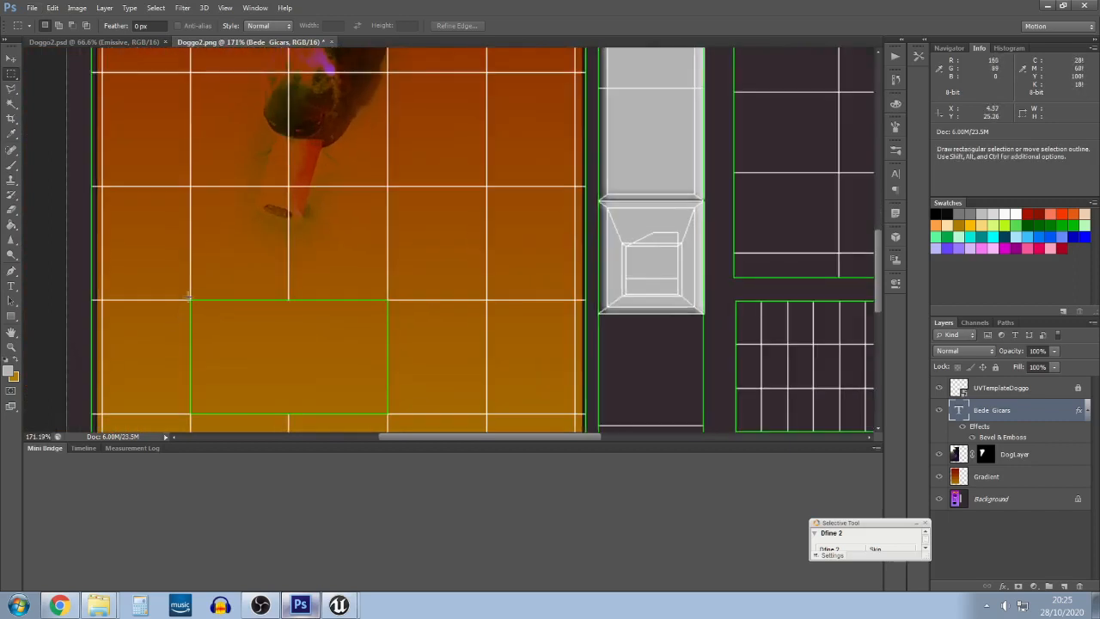
On the Gradient layer, select the slot rectangle along its UV outline, about 7.2 by 4.2, clear its contents and deselect
click(1032, 476)
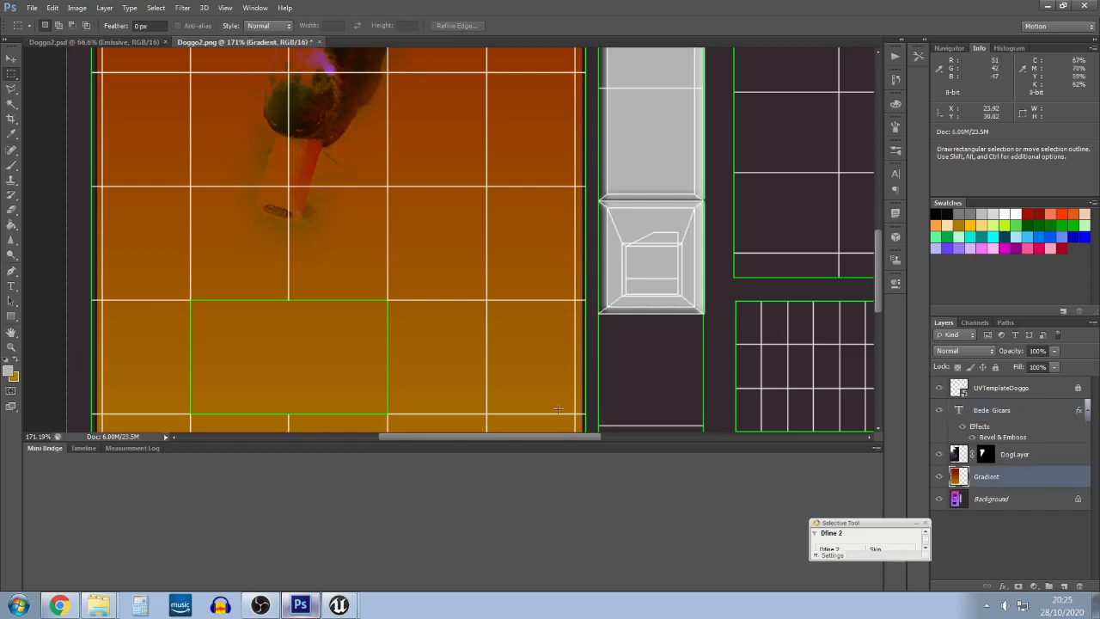
drag(187, 299, 390, 353)
scroll(344, 335, down, 2)
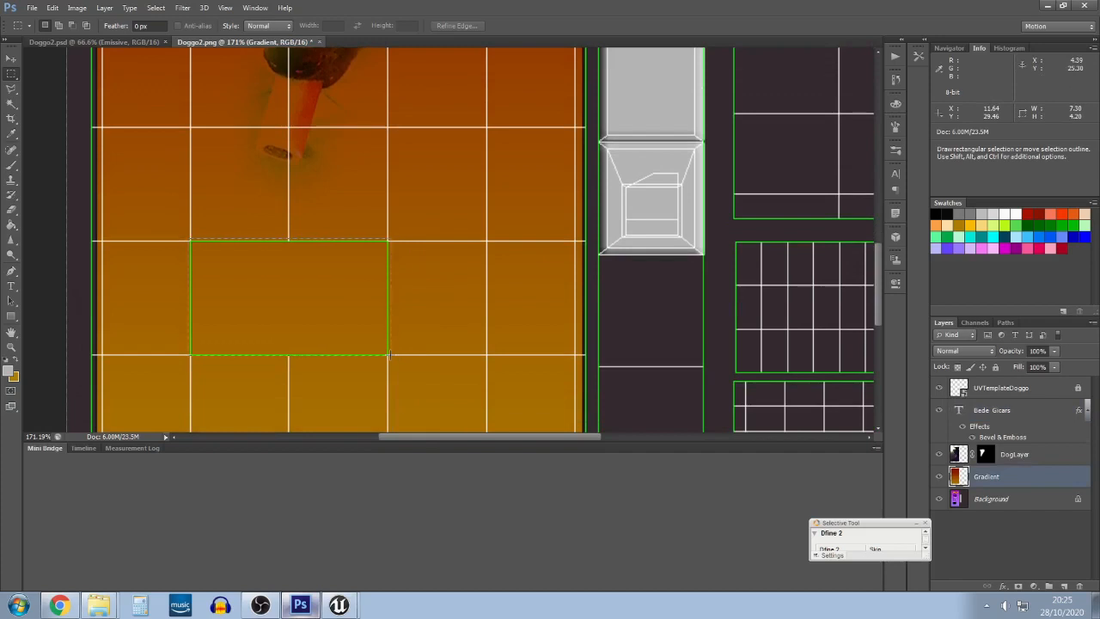
key(alt+BackSpace)
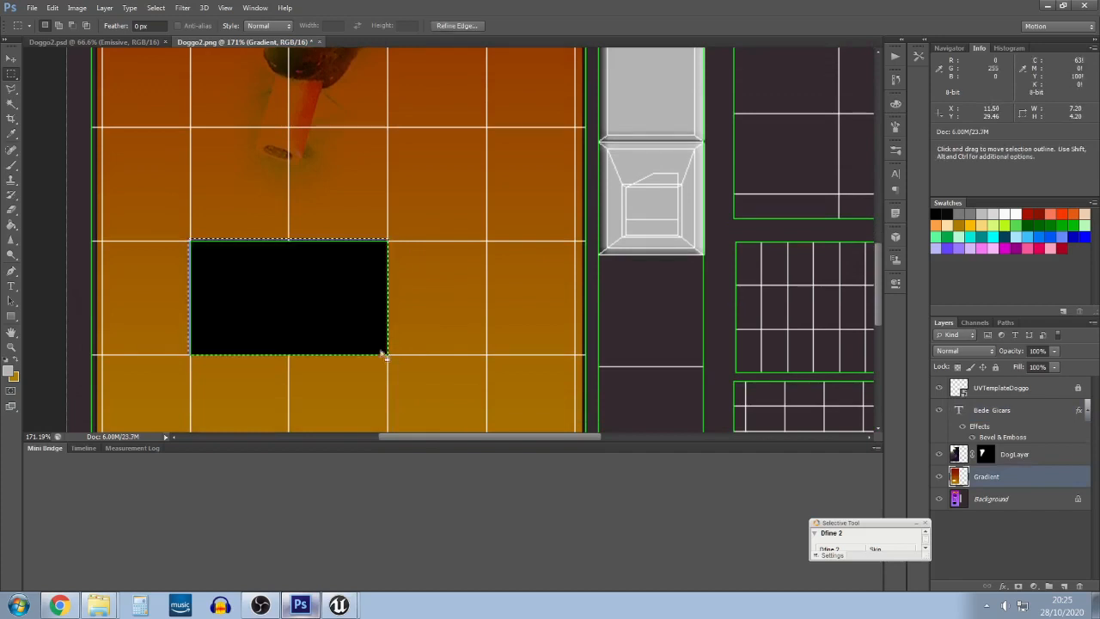
scroll(704, 290, down, 5)
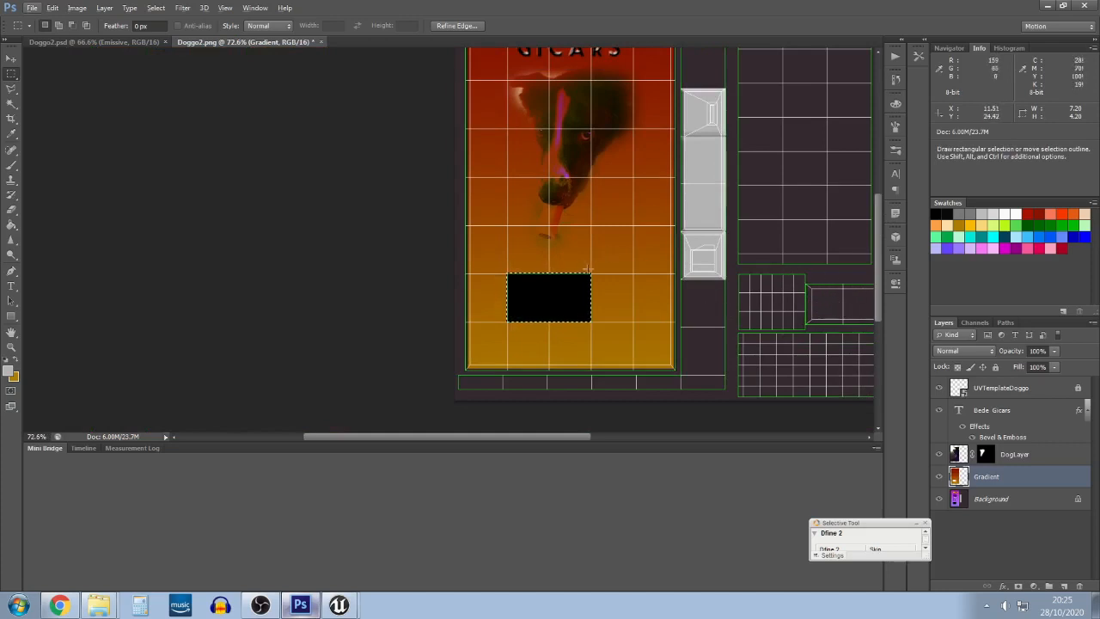
key(ctrl+d)
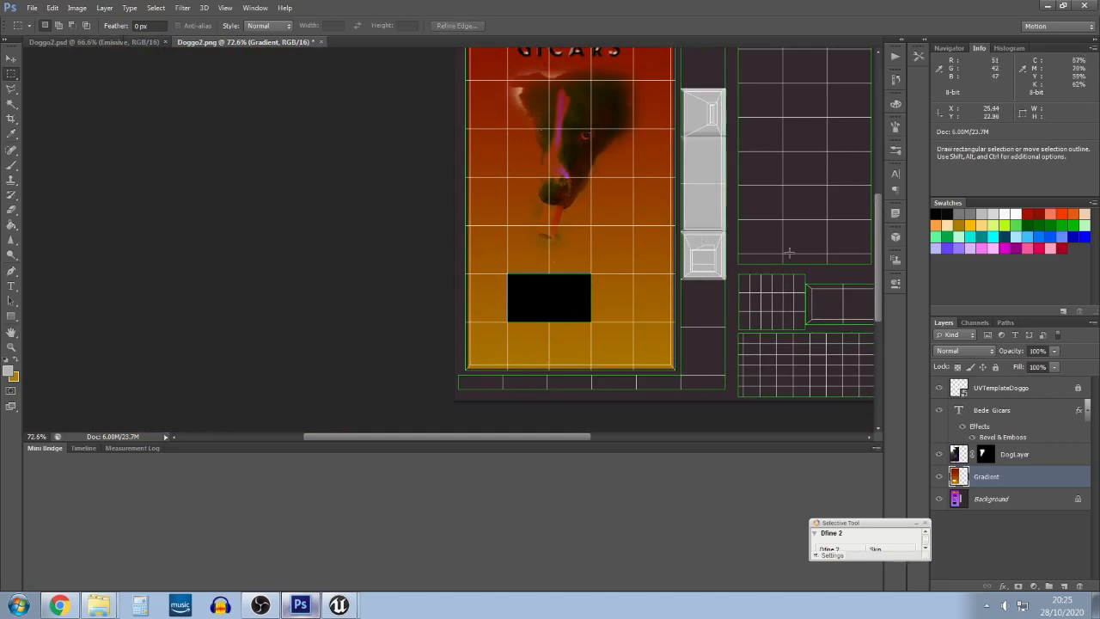
Hide the UVTemplateDoggo layer and inspect the edges of the cleared slot area below the dog
drag(496, 435, 535, 426)
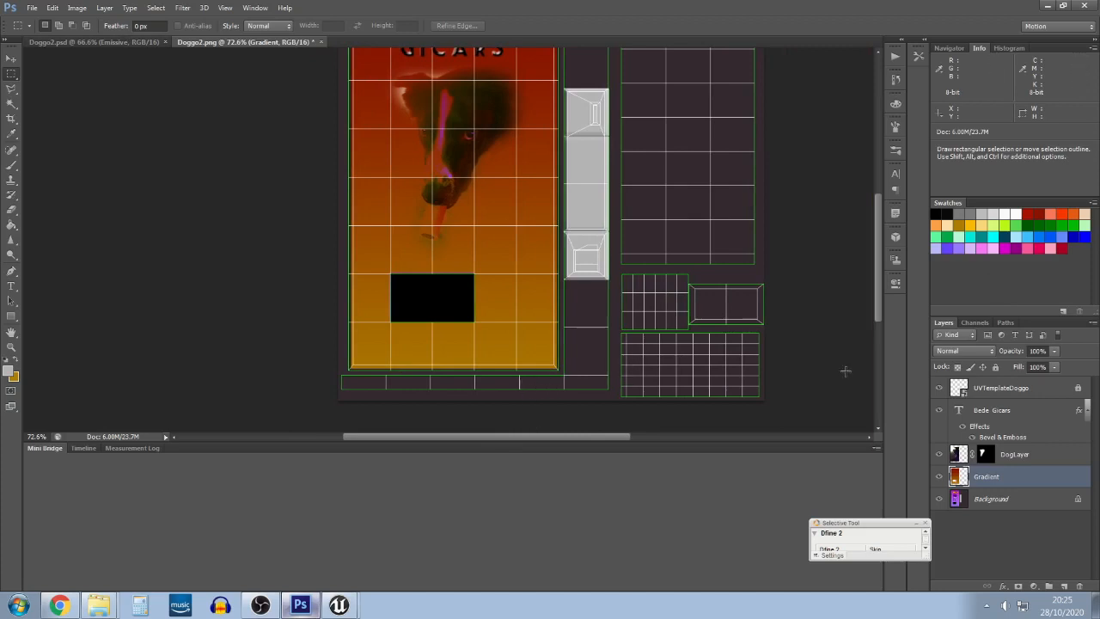
click(939, 388)
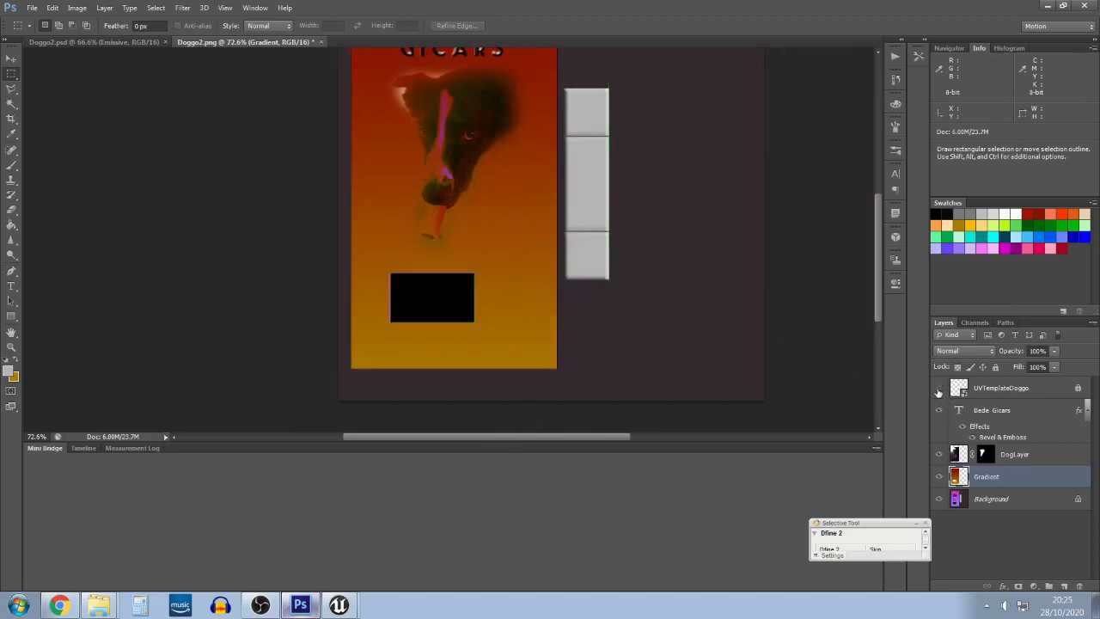
scroll(880, 292, up, 3)
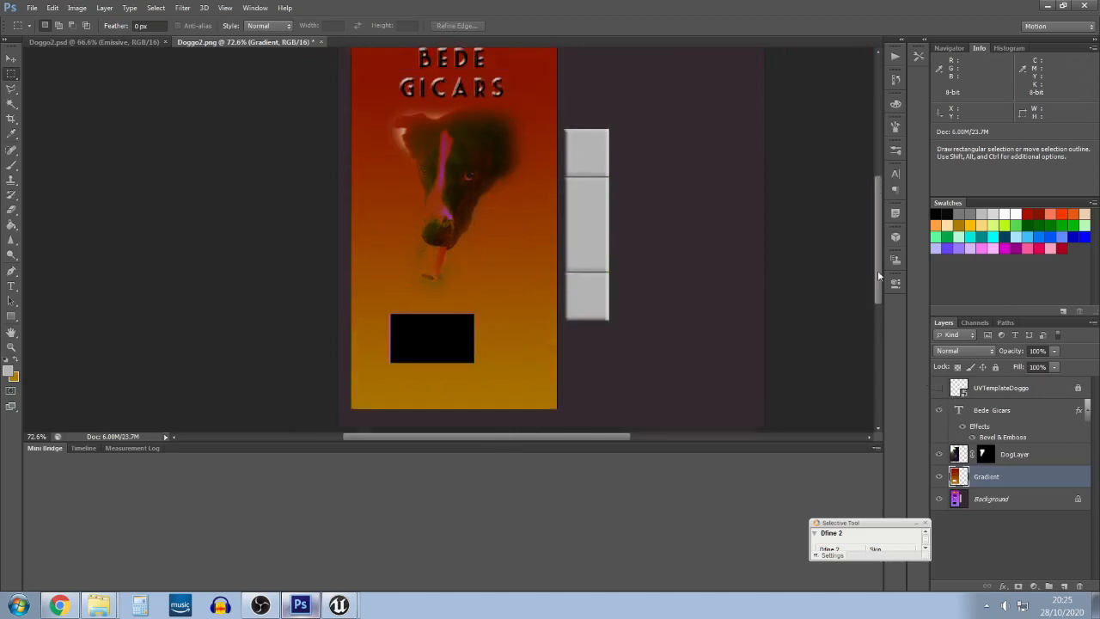
scroll(419, 370, up, 7)
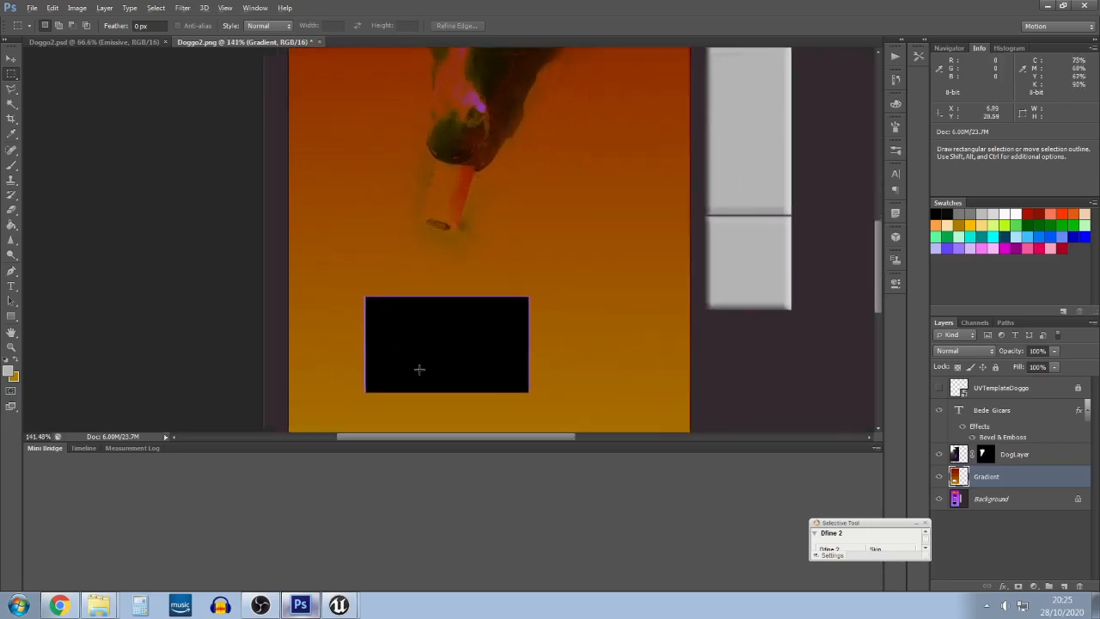
scroll(419, 369, down, 3)
Add a new empty layer directly above the Background layer
click(1033, 499)
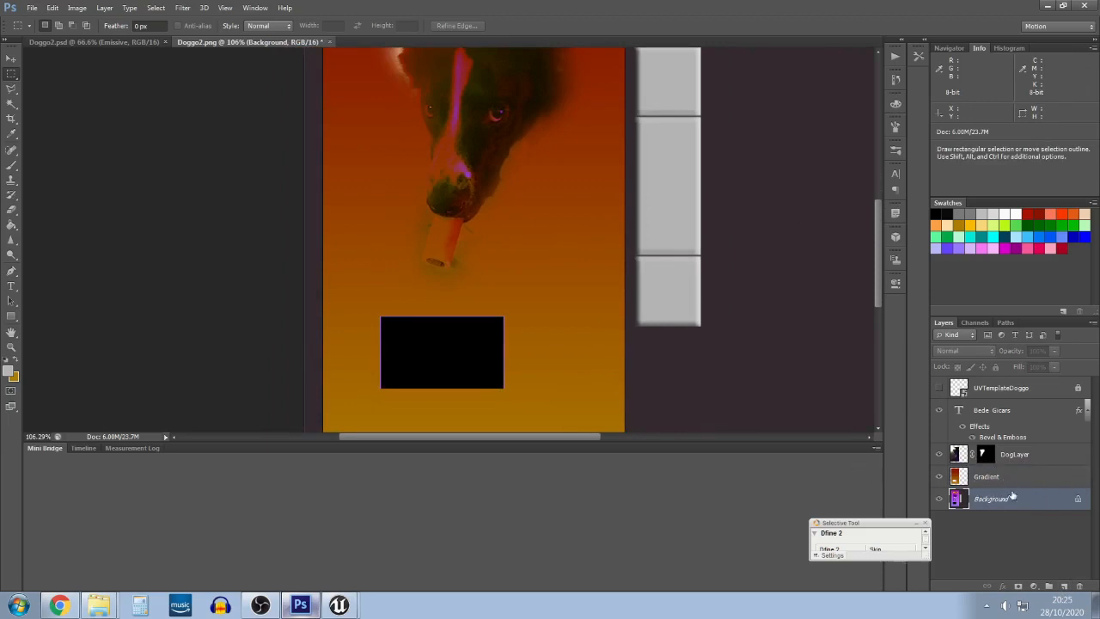
click(999, 478)
click(1014, 501)
click(1065, 587)
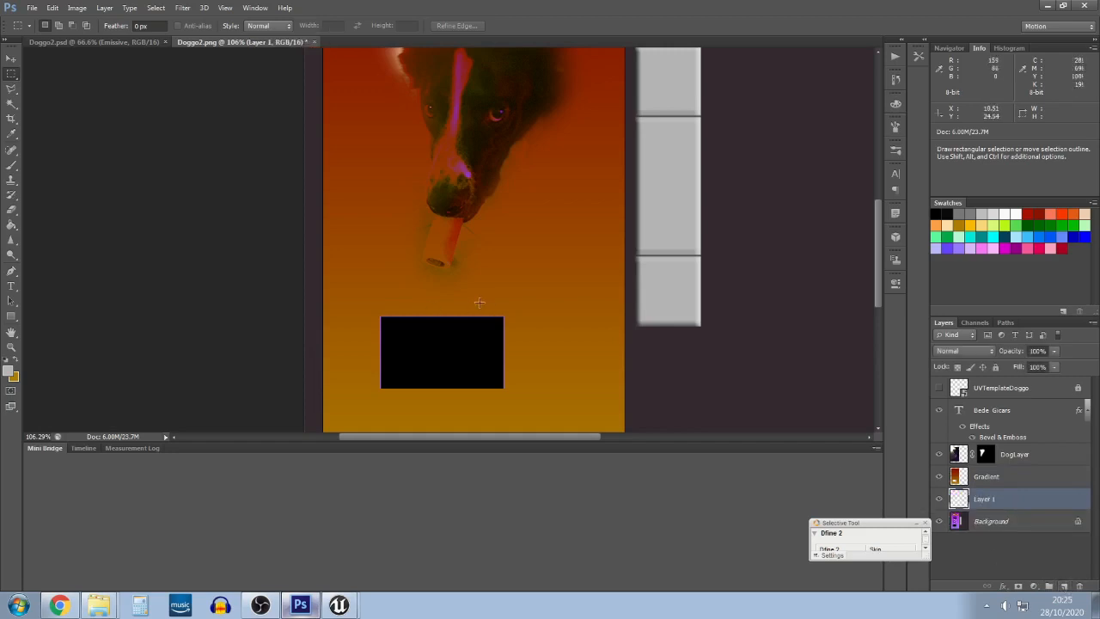
Reset the colours to default, fill the new layer with black using the Paint Bucket and rename it Emissive
key(g)
click(16, 359)
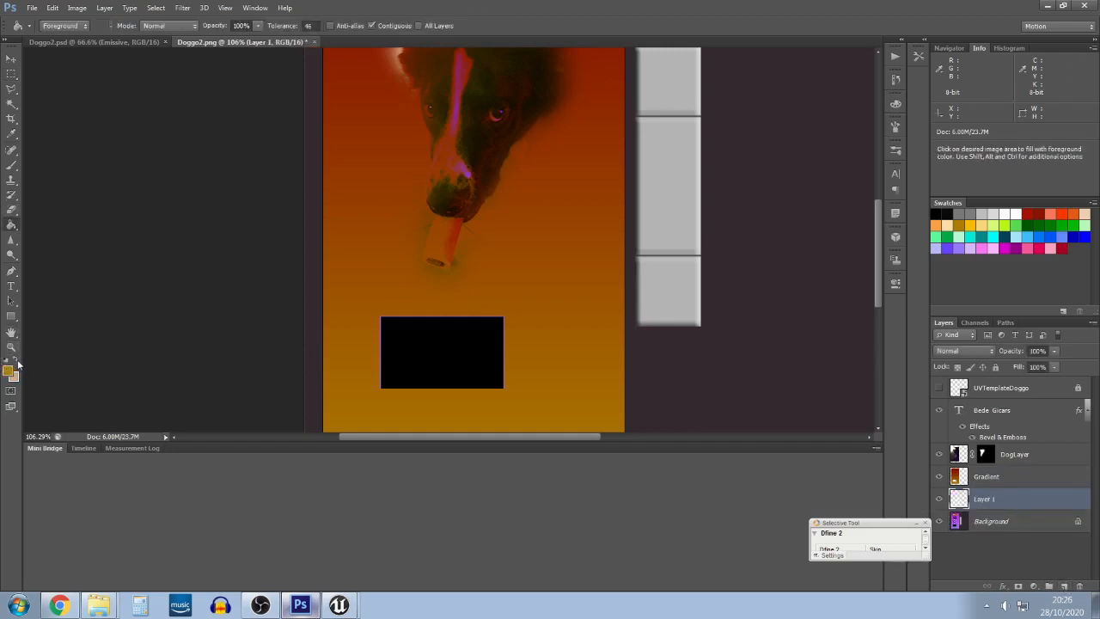
click(6, 361)
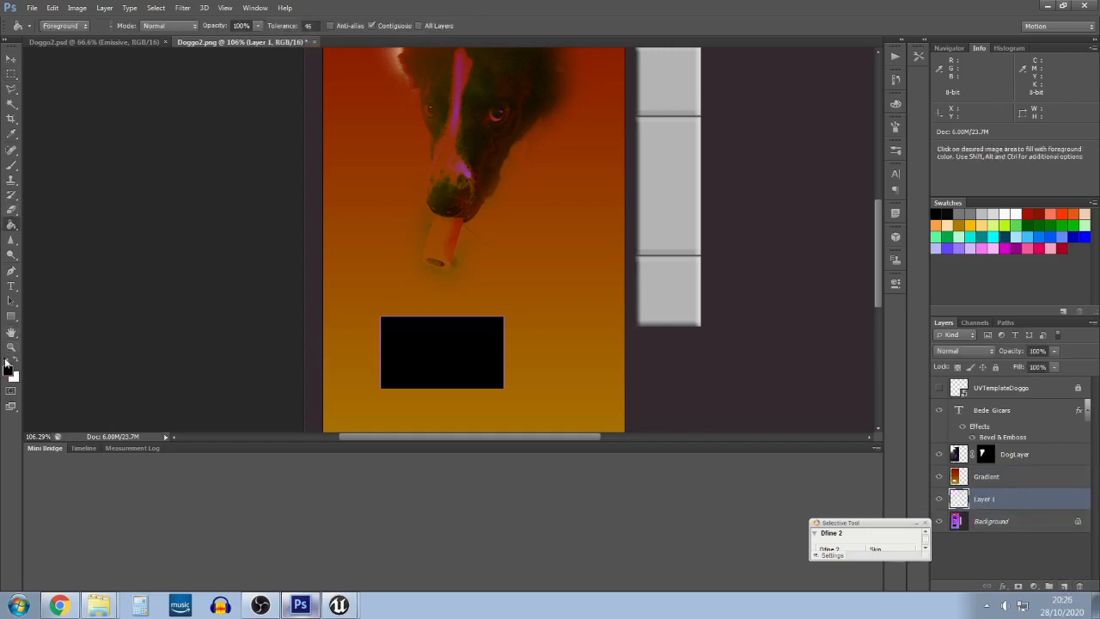
click(725, 344)
scroll(721, 340, down, 4)
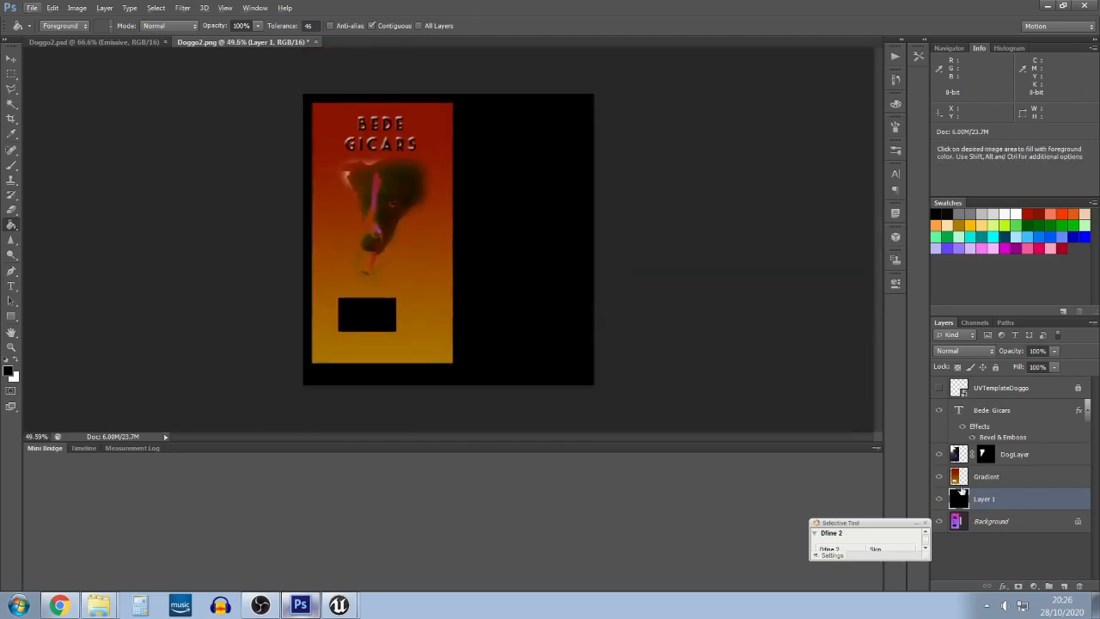
double_click(984, 499)
key(Return)
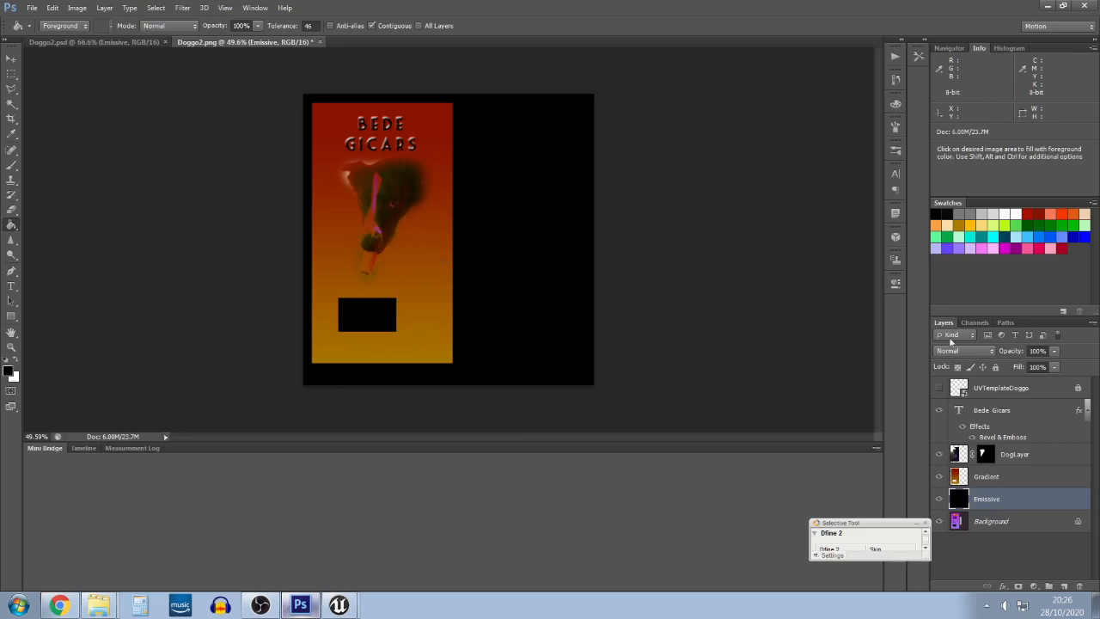
Save a PNG copy as Doggo3Emis.png in the VendingMachine folder with Smallest / Slow compression and no interlacing
click(35, 9)
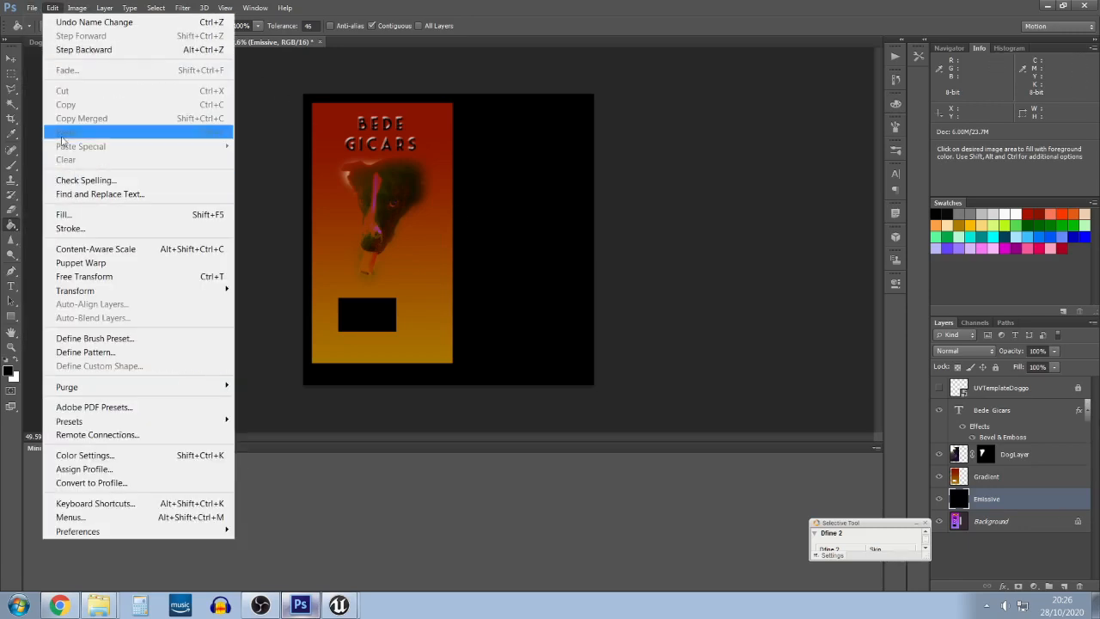
click(51, 180)
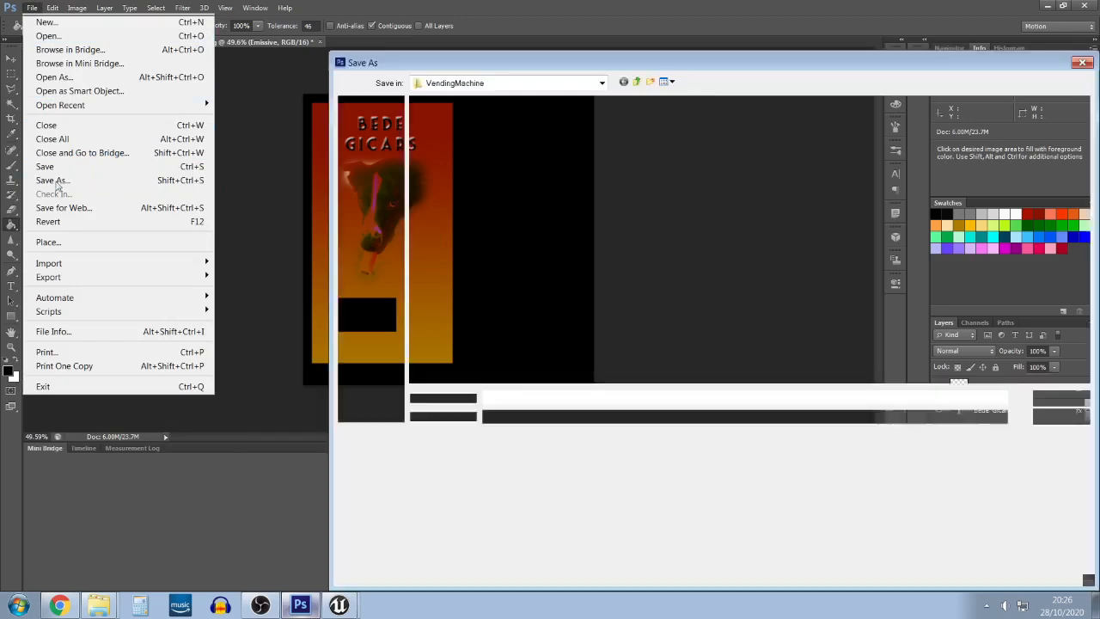
click(543, 421)
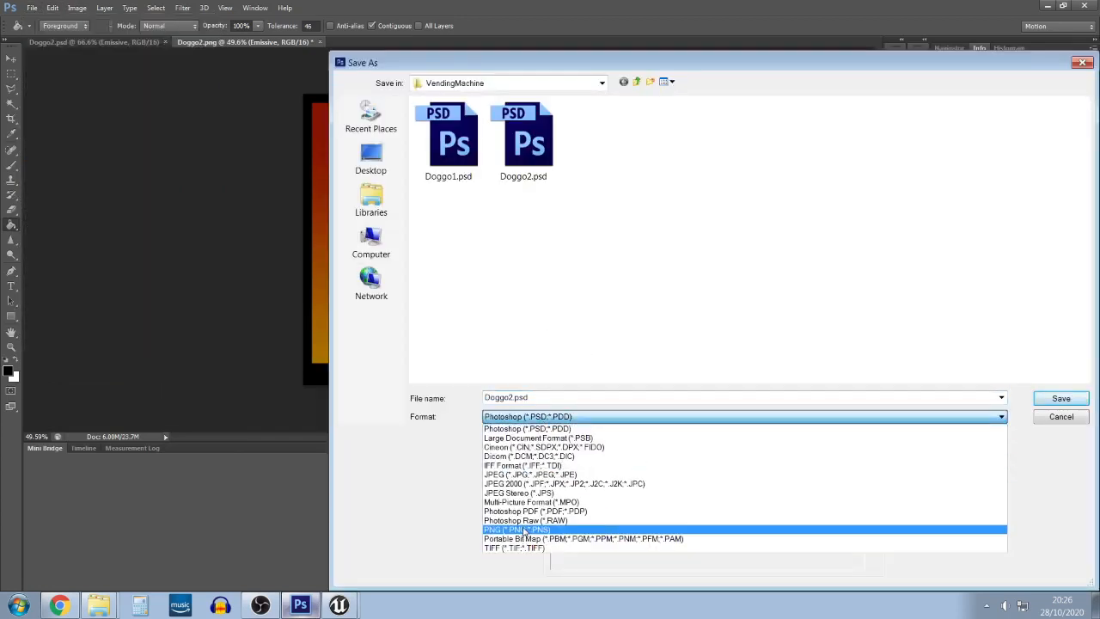
click(524, 528)
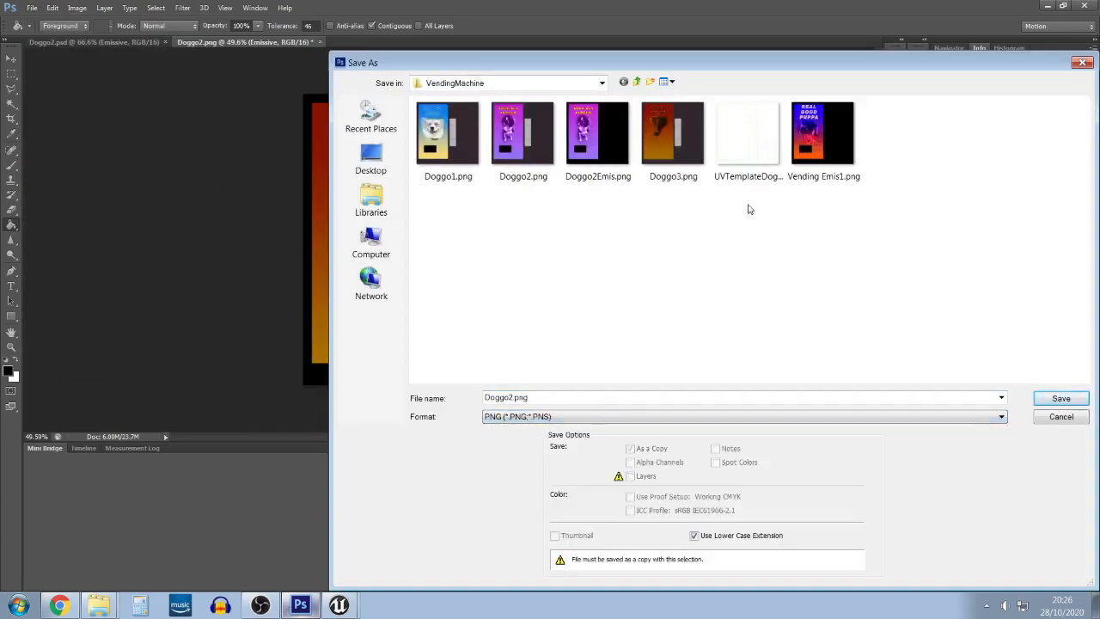
click(656, 155)
click(536, 394)
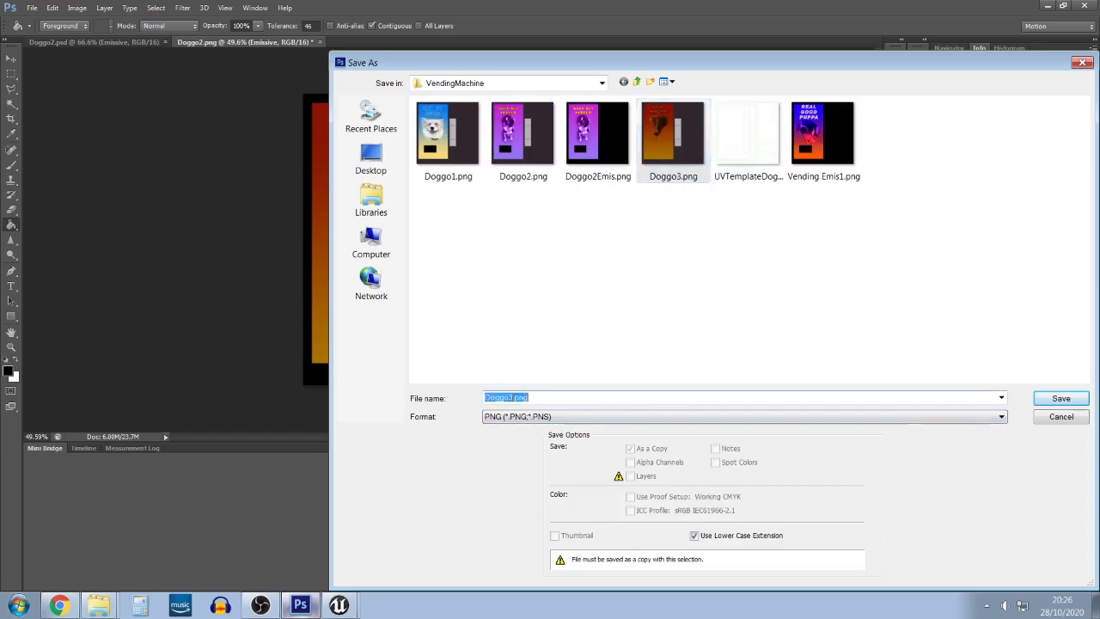
click(512, 397)
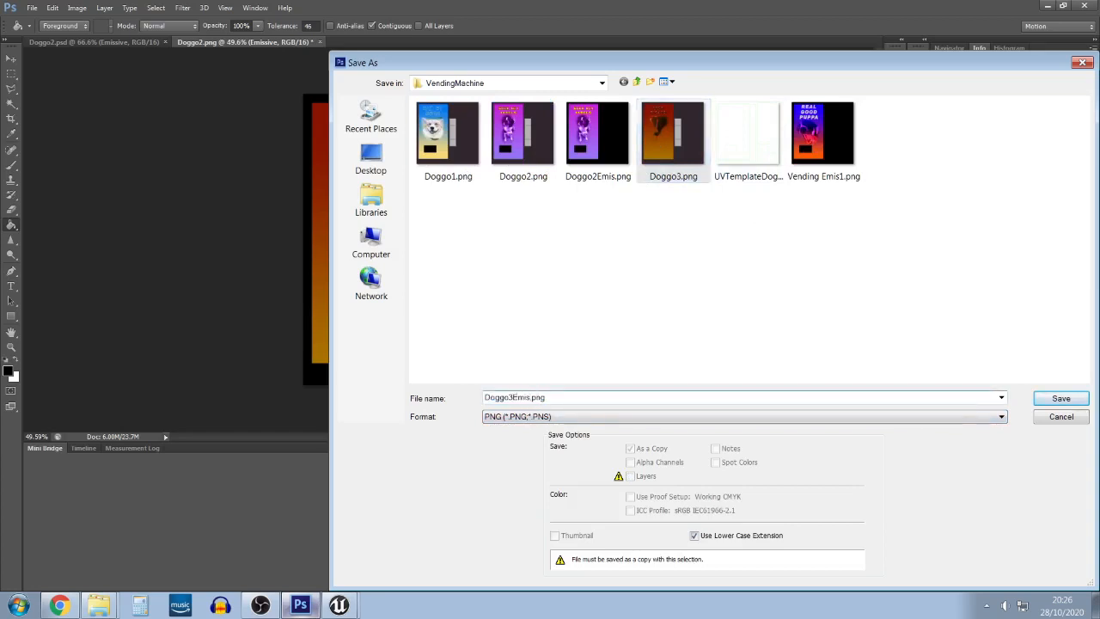
key(Return)
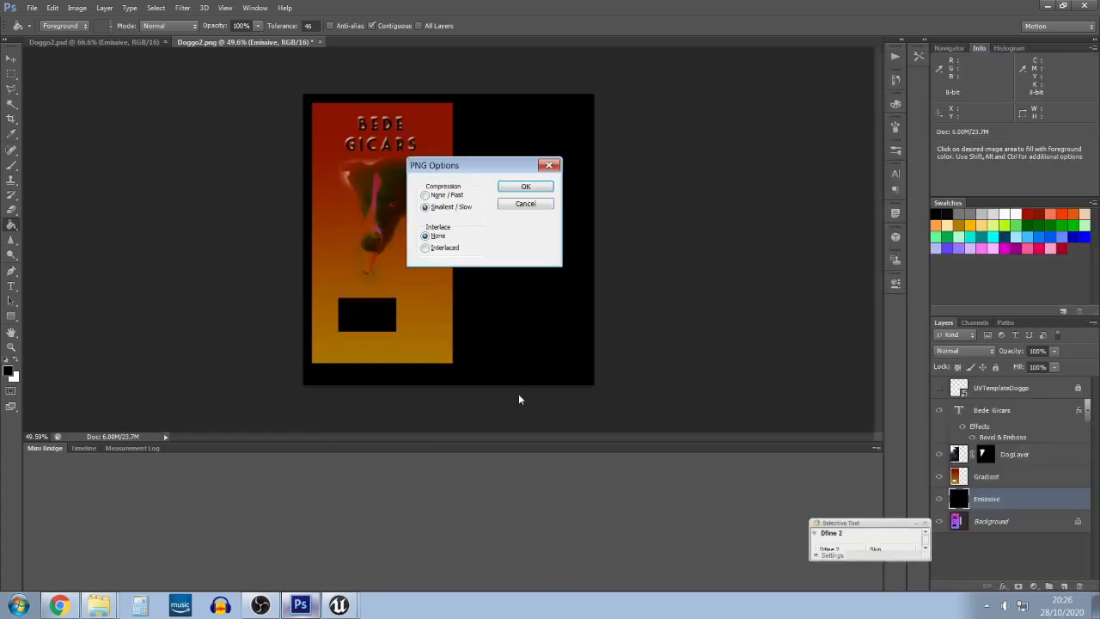
click(523, 187)
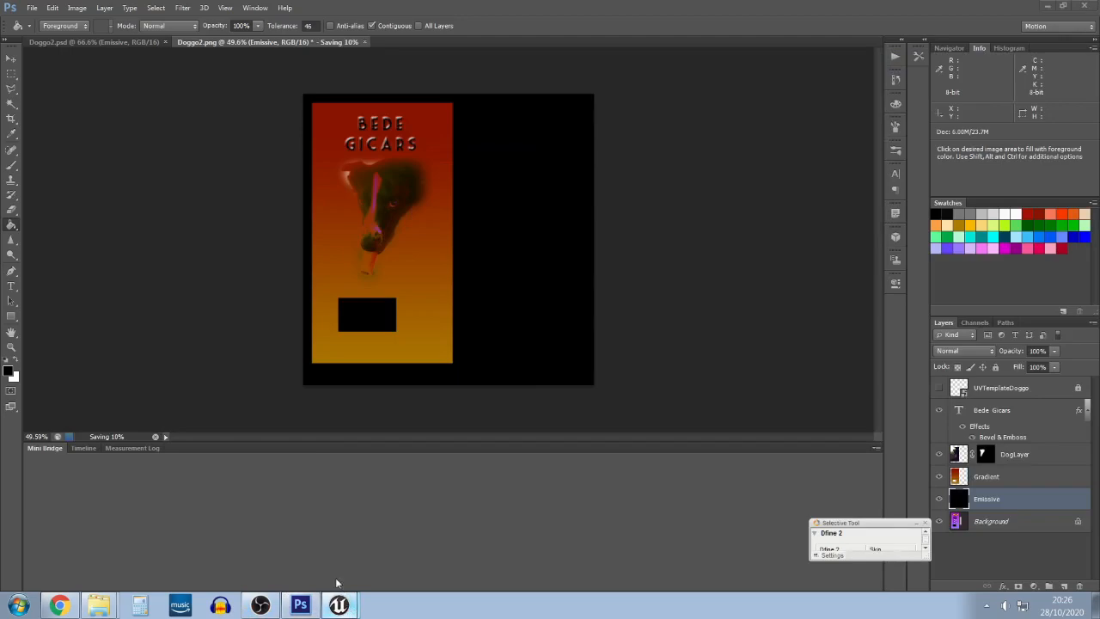
Switch to Unreal and import Doggo3Emis.png from the VendingMachine folder into the project's Content folder
click(339, 605)
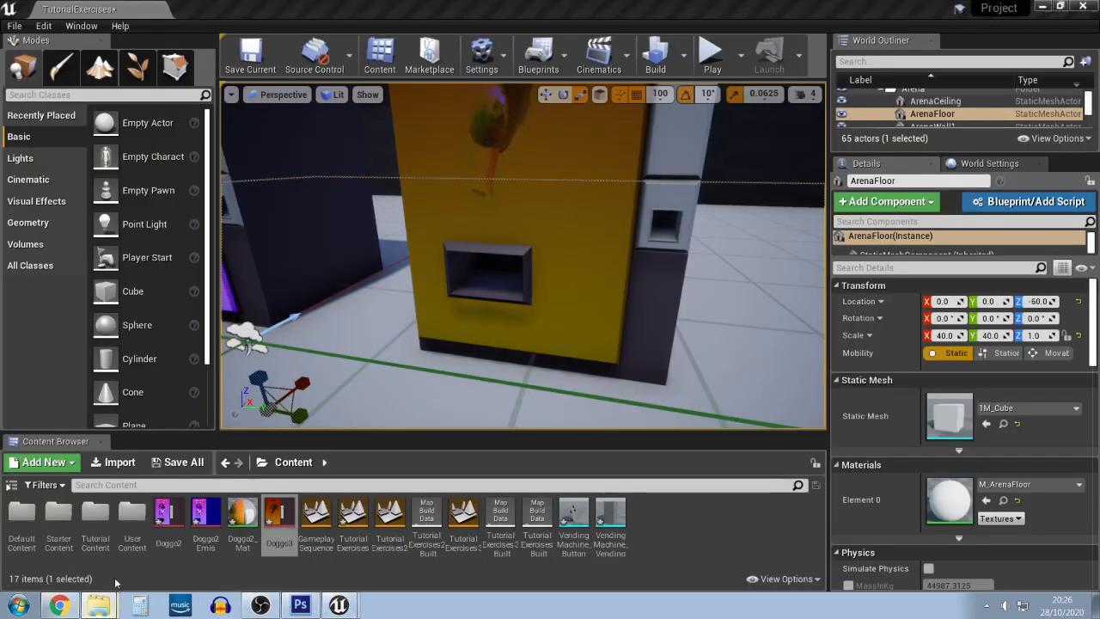
click(99, 604)
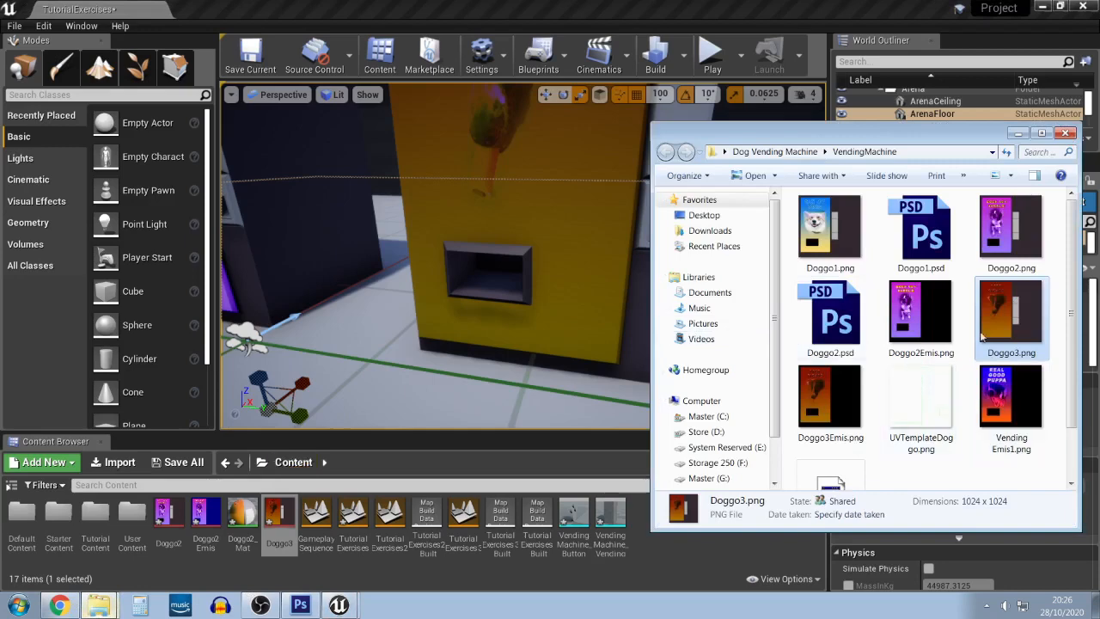
click(840, 418)
drag(818, 418, 647, 551)
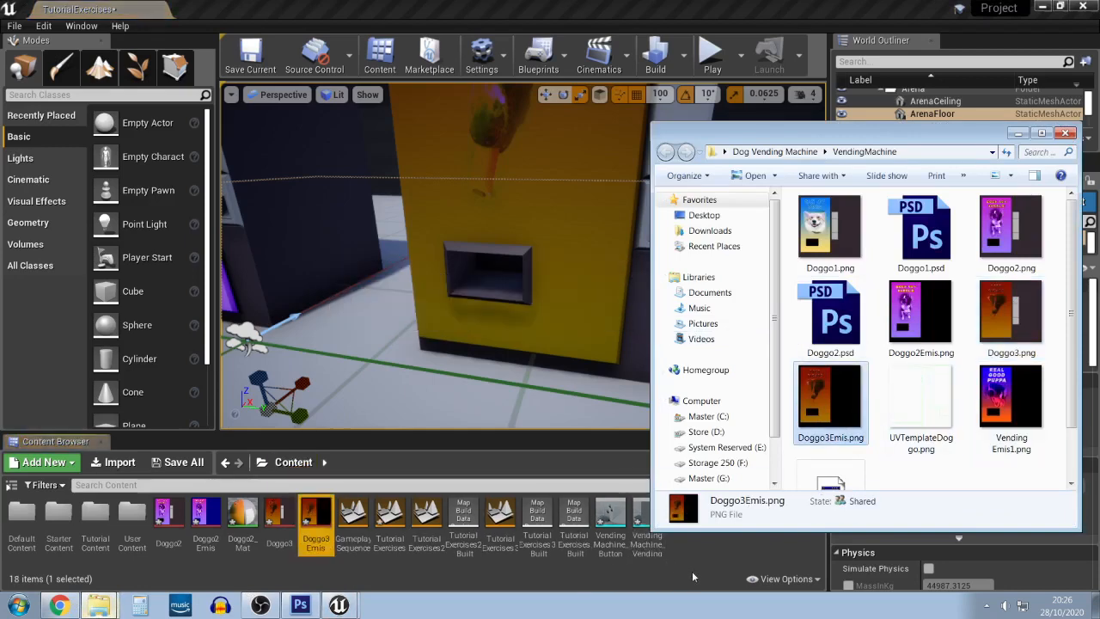
click(692, 571)
Open the Doggo2_Mat material, save all unsaved project changes and move the editor window clear of the Content Browser
double_click(240, 519)
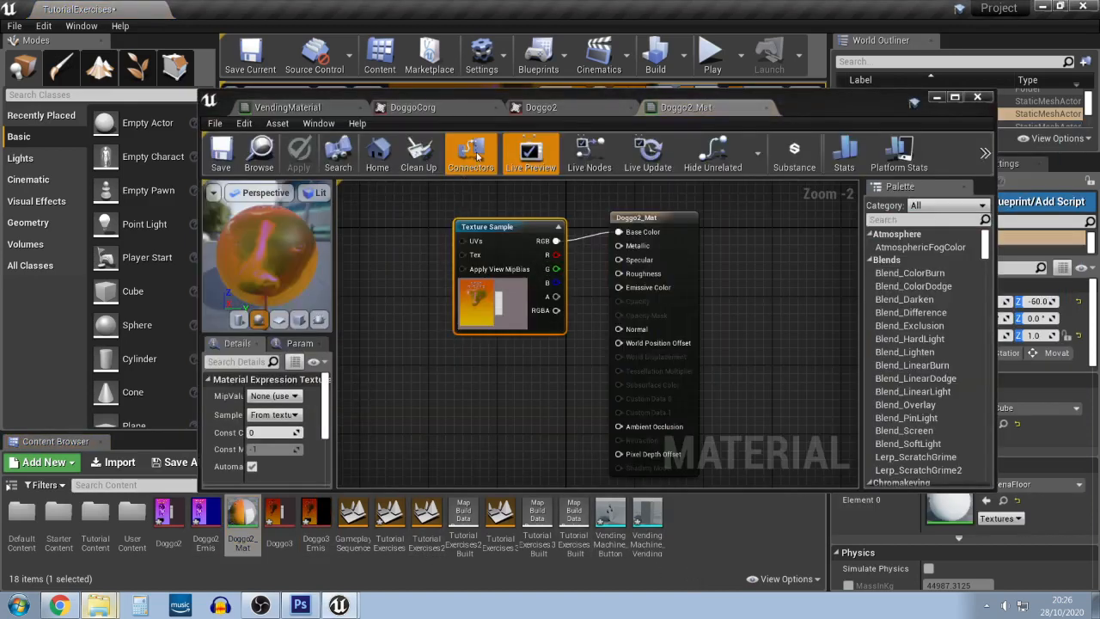
key(ctrl+shift+s)
drag(840, 100, 727, 41)
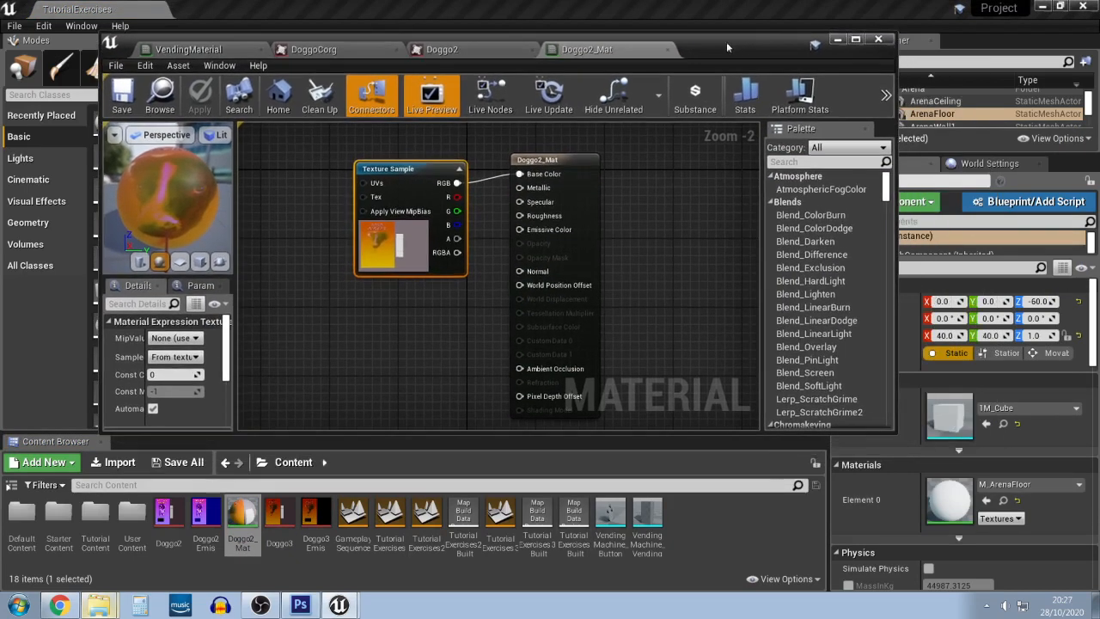
Add the Doggo3Emis texture below the existing Texture Sample and connect its RGB output to Emissive Color
click(323, 521)
drag(432, 309, 334, 329)
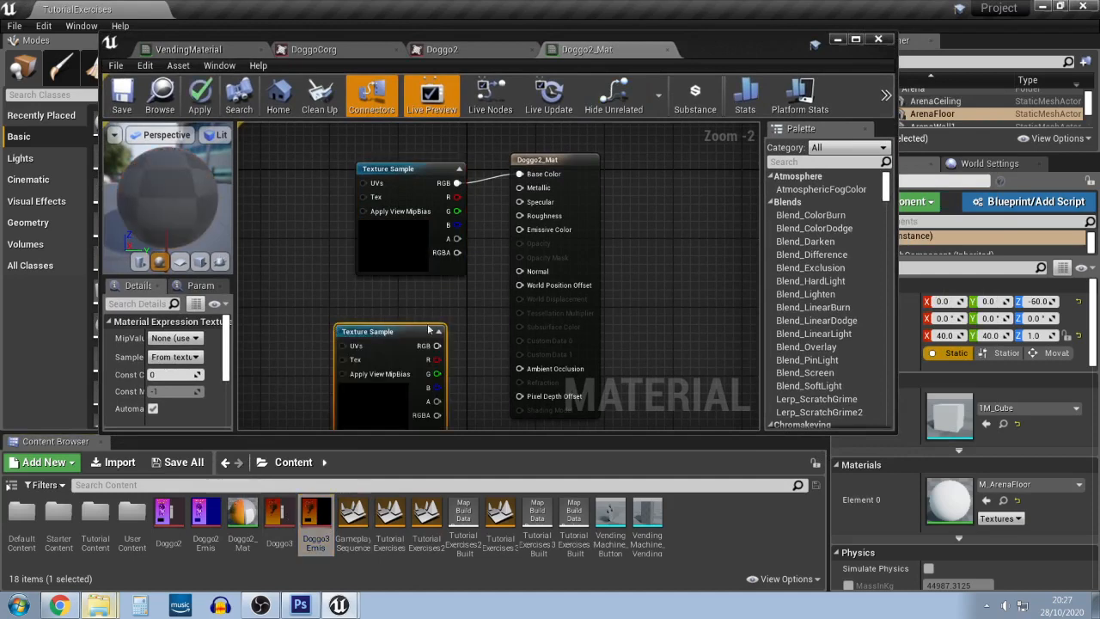
drag(397, 342, 521, 230)
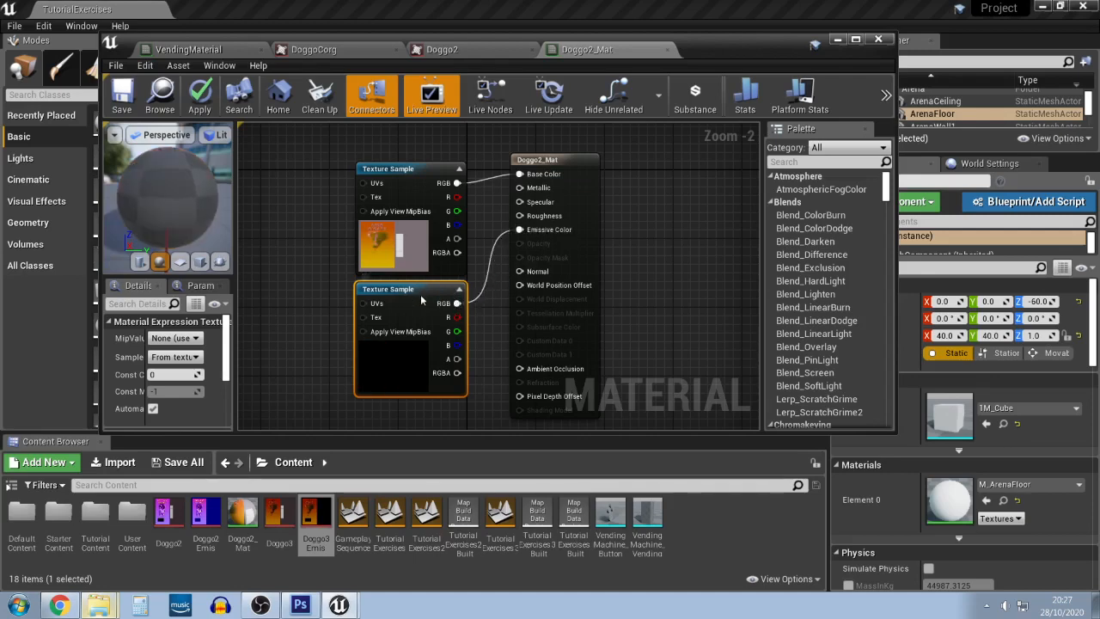
drag(421, 296, 417, 304)
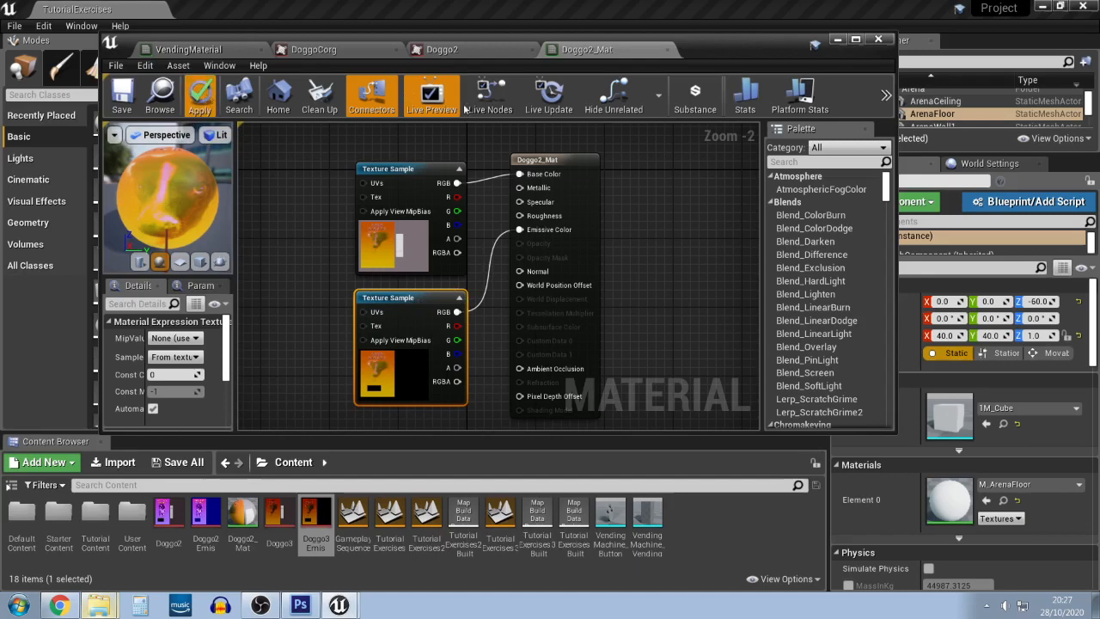
Play-test the level from the main editor and inspect the Good Boy Bagels, Bede Gicars and Real Good Puppa vending machines up close
click(838, 40)
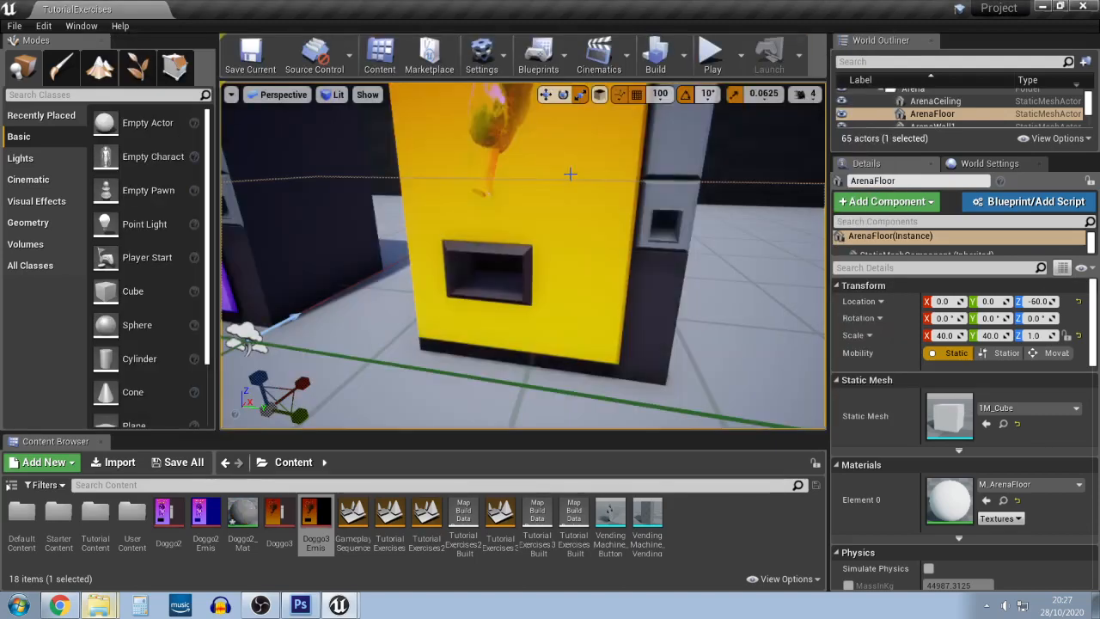
drag(608, 205, 600, 328)
click(710, 56)
click(569, 231)
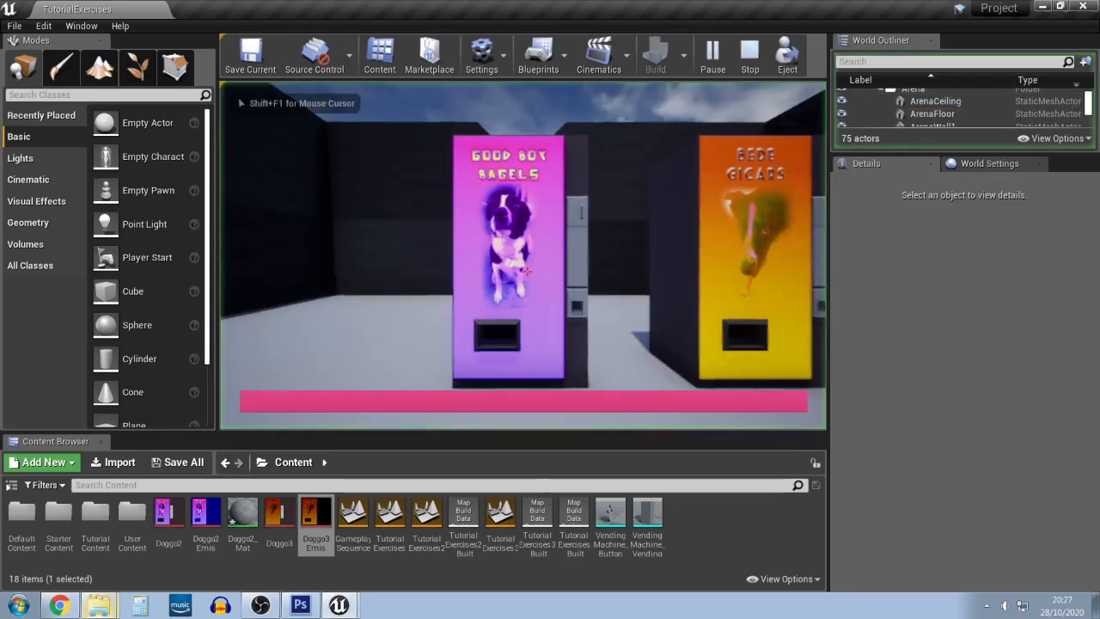
key(w)
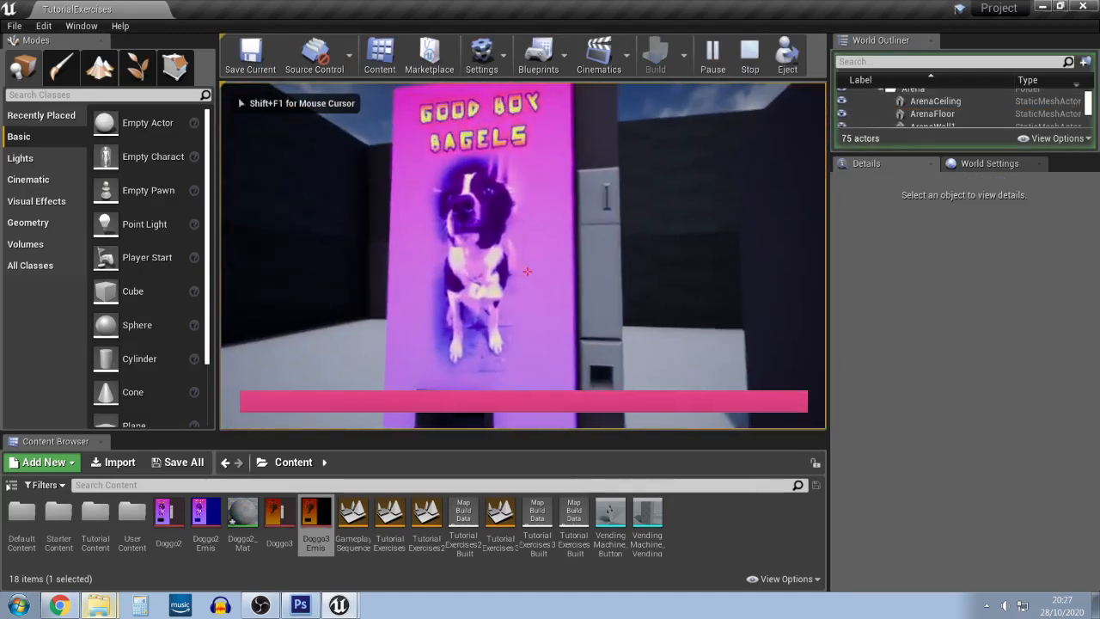
key(w)
key(w)
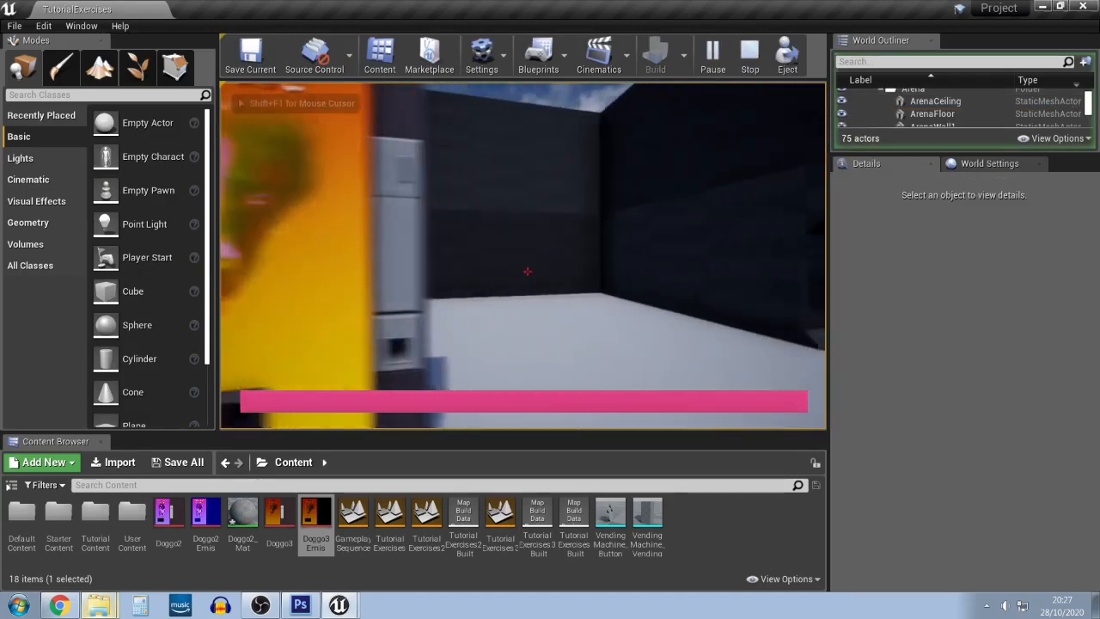
key(w)
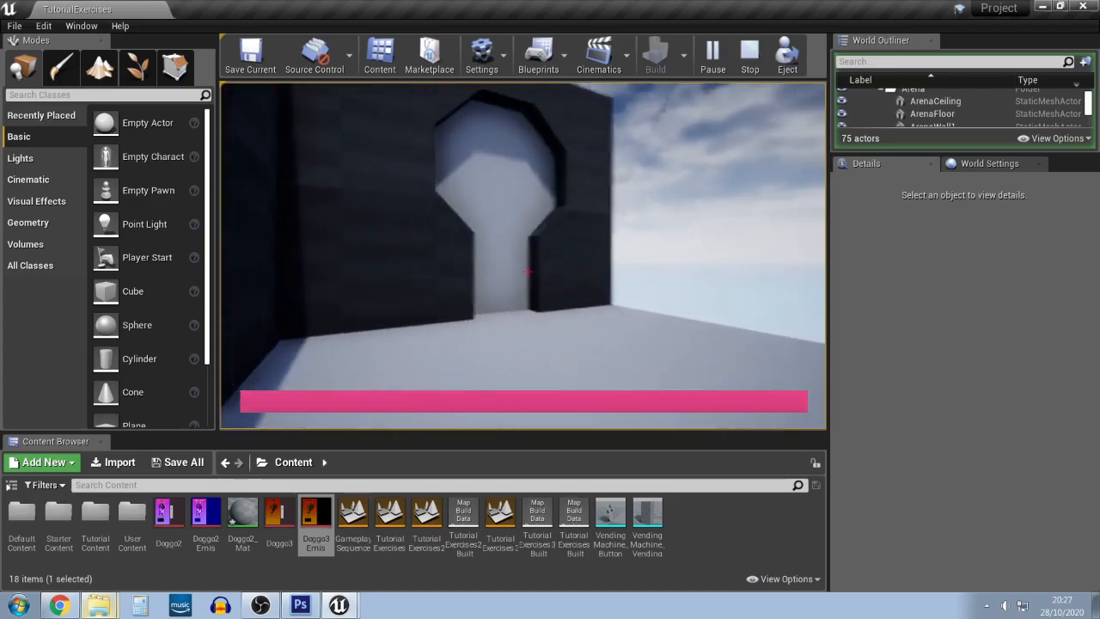
key(w)
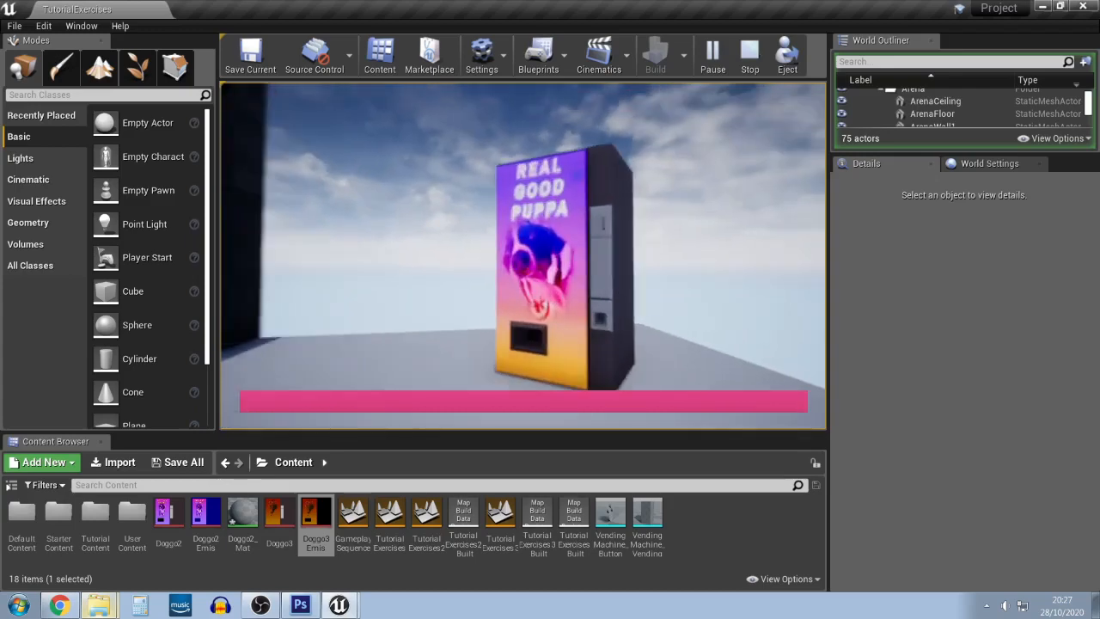
key(s)
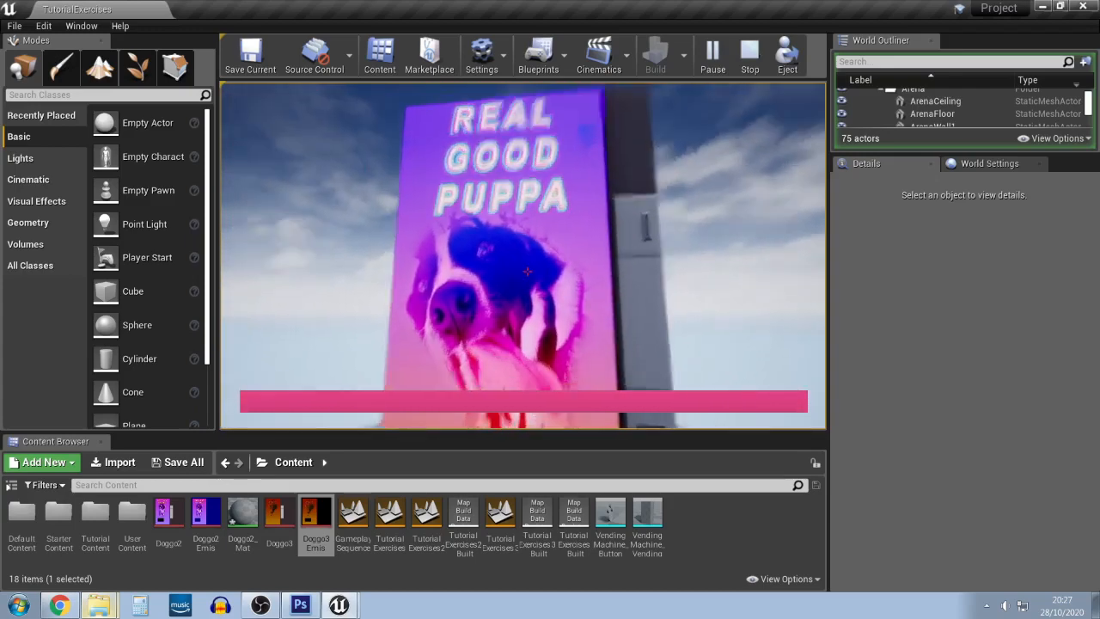
key(w)
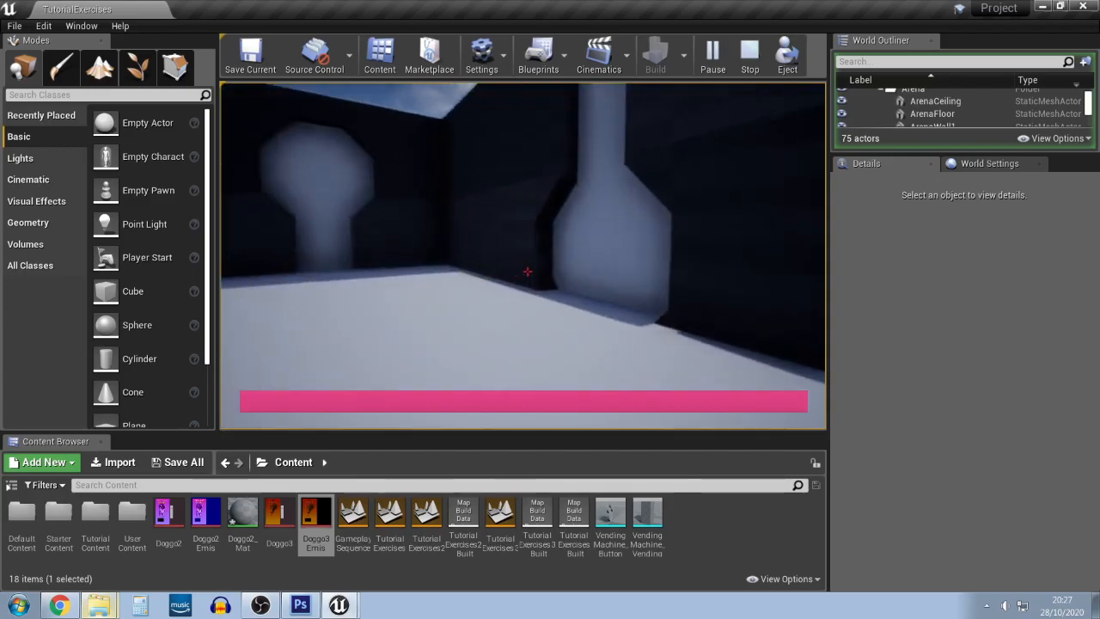
key(a)
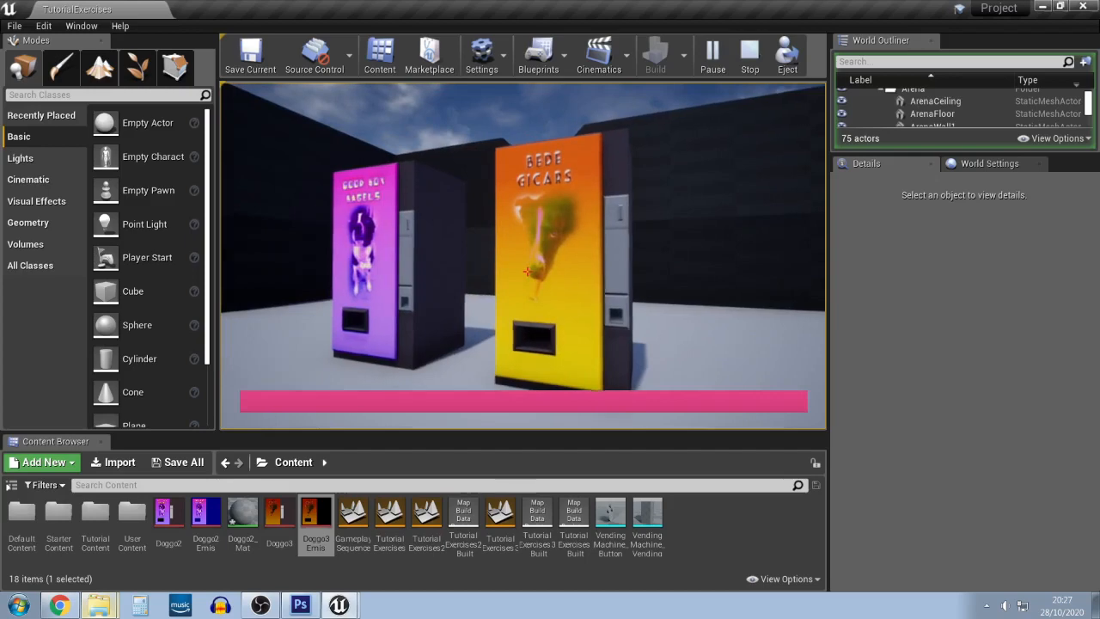
Compare the Bede Gicars machine's glowing front with the neighbouring Good Boy Bagels machine from near and far, and end the play test
key(w)
key(s)
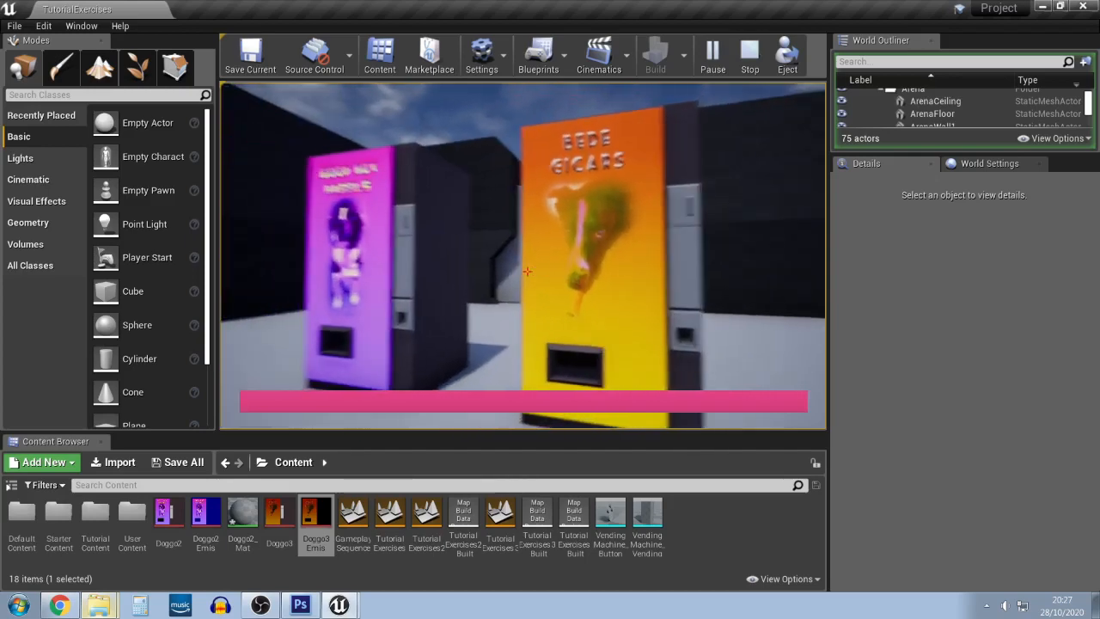
key(w)
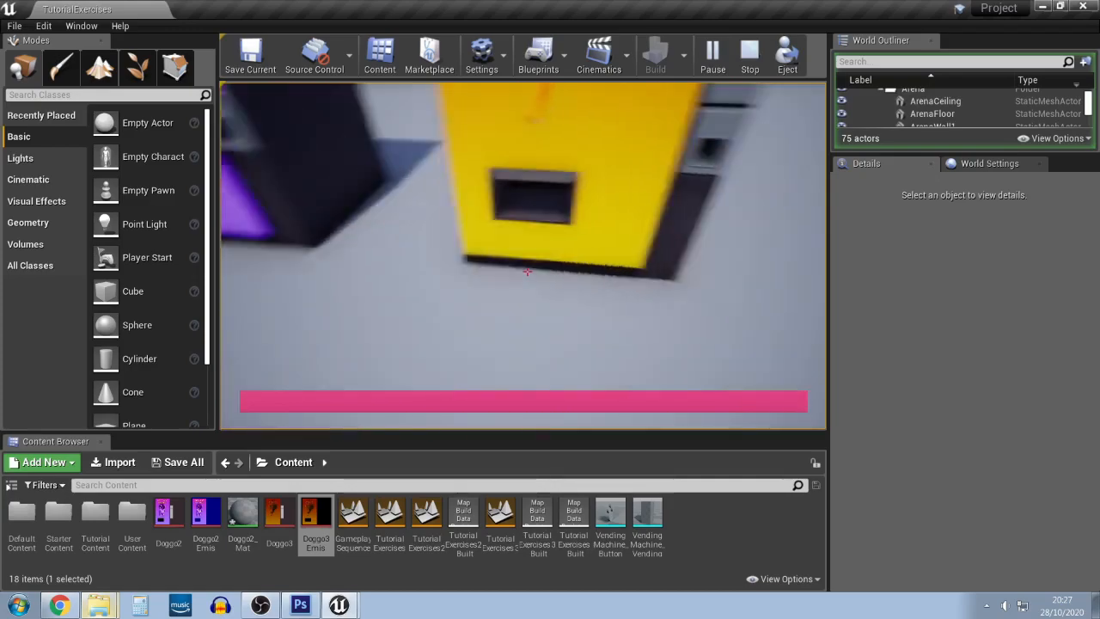
key(s)
key(w)
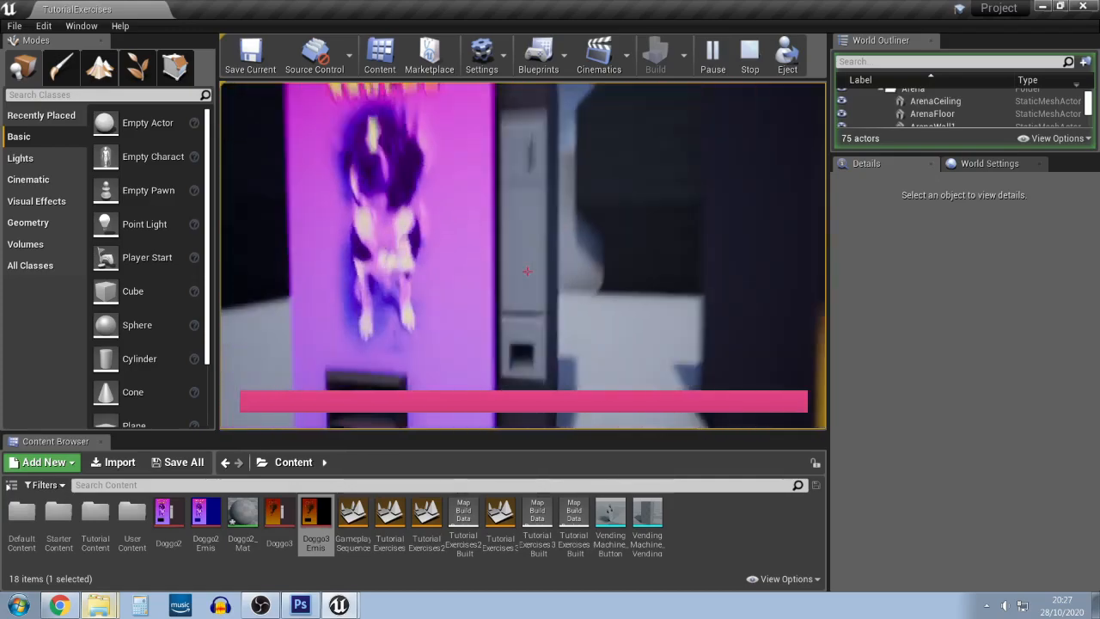
key(s)
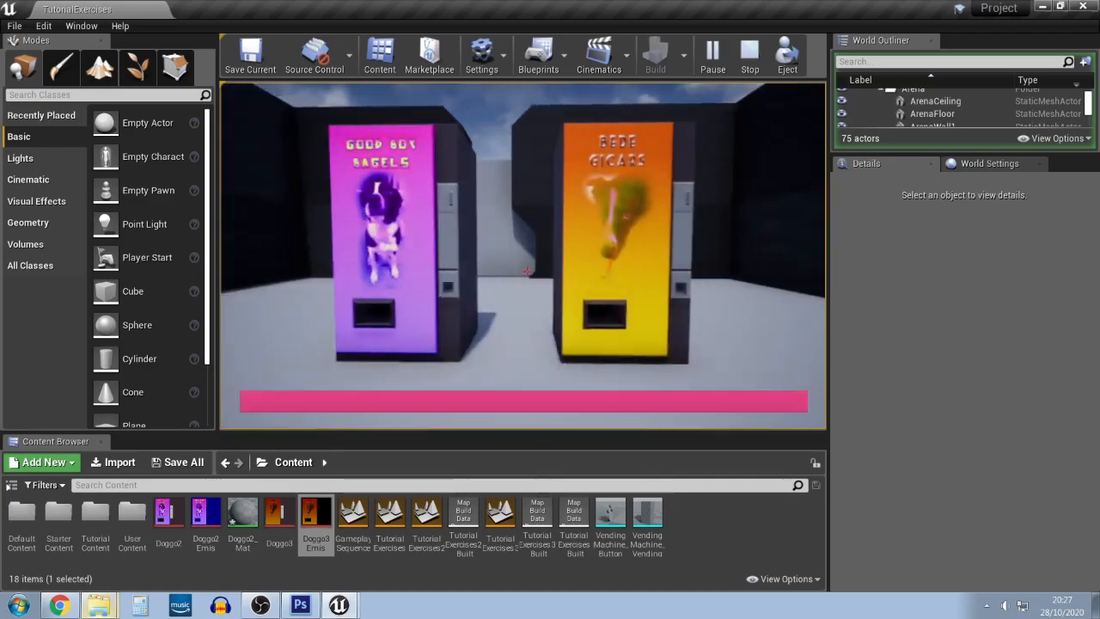
key(w)
key(s)
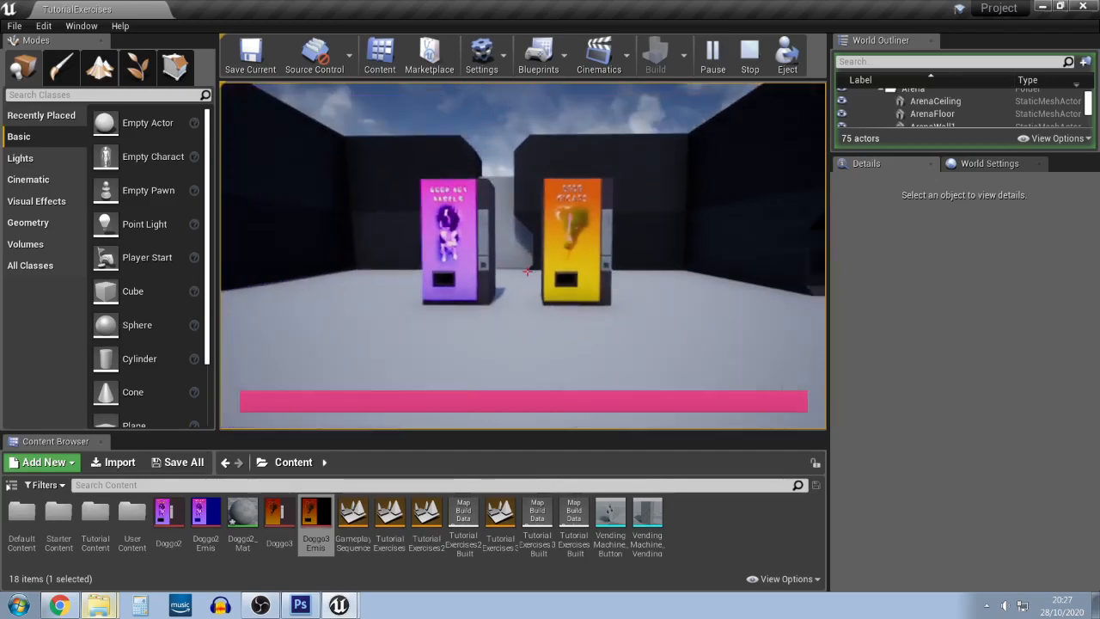
key(w)
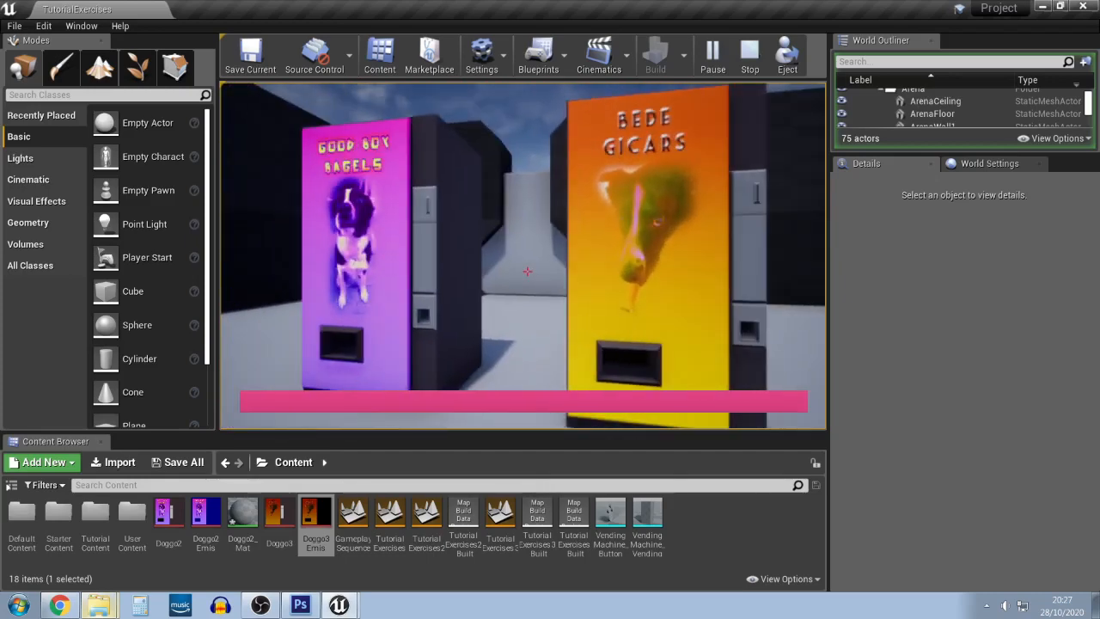
key(a)
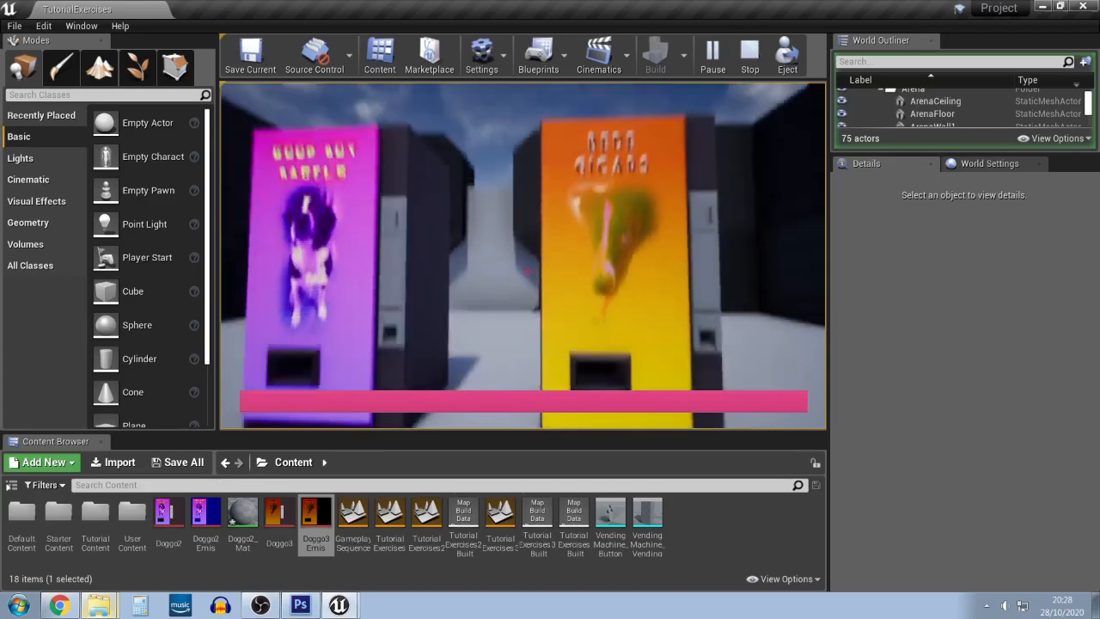
key(s)
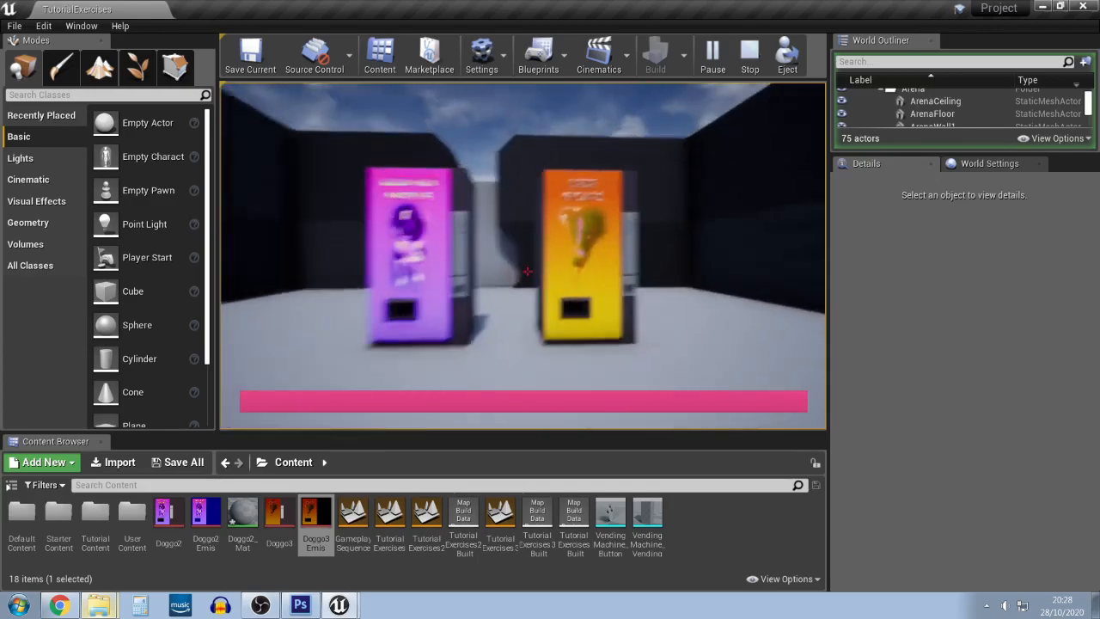
key(w)
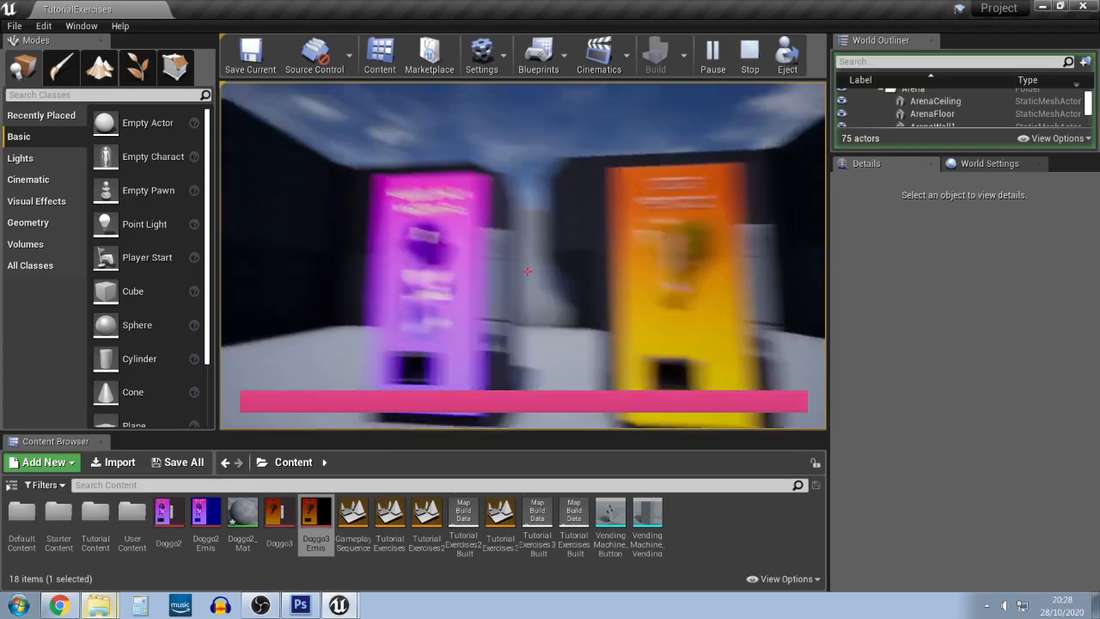
key(s)
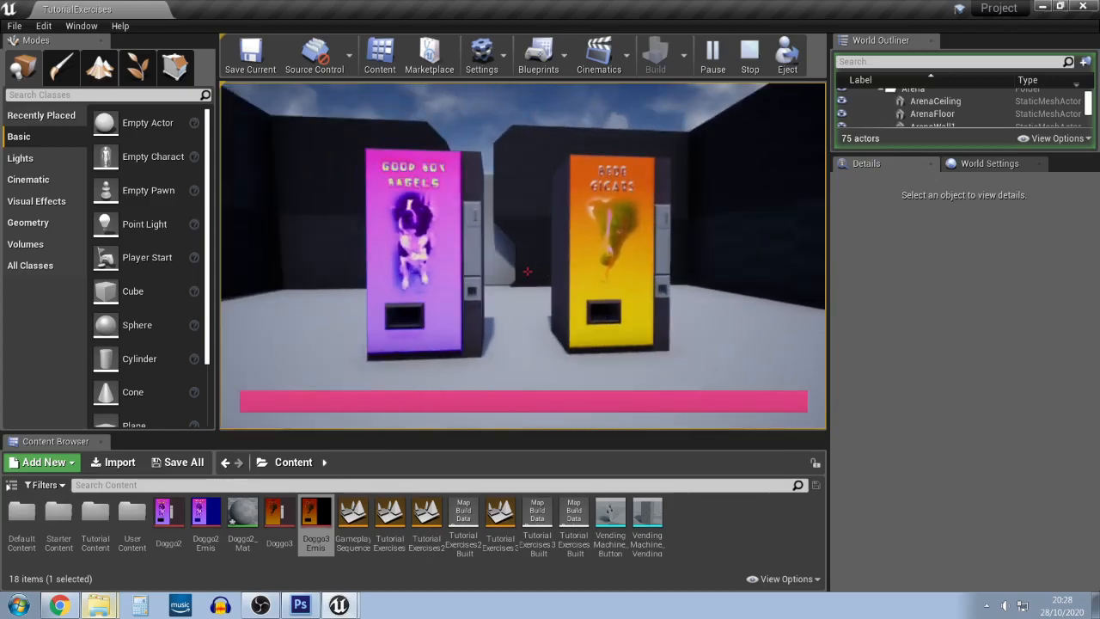
key(w)
key(w)
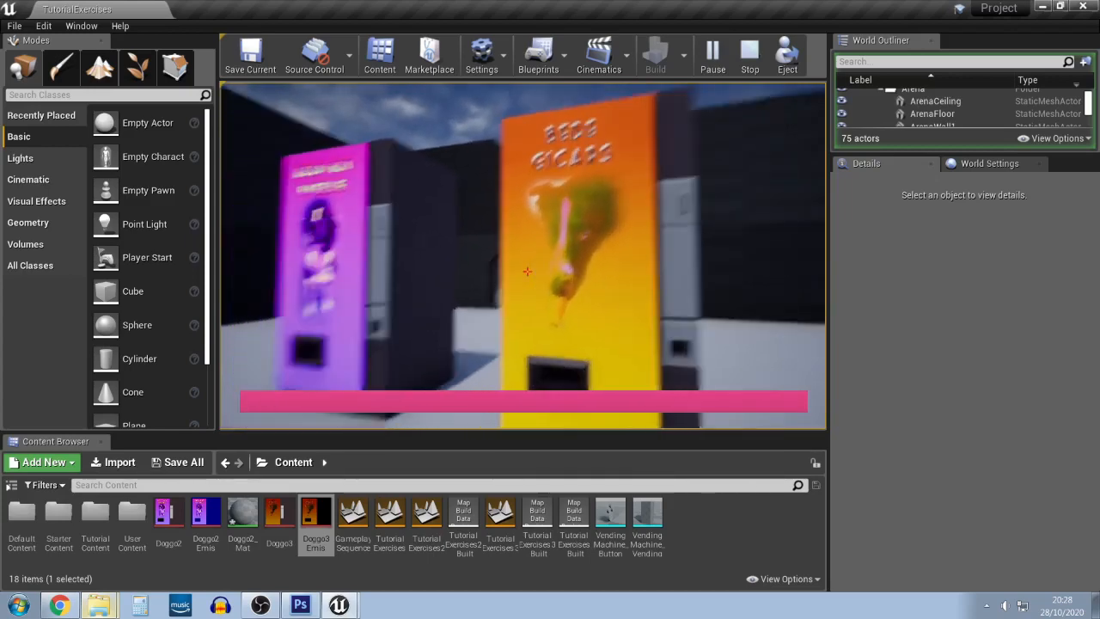
key(Escape)
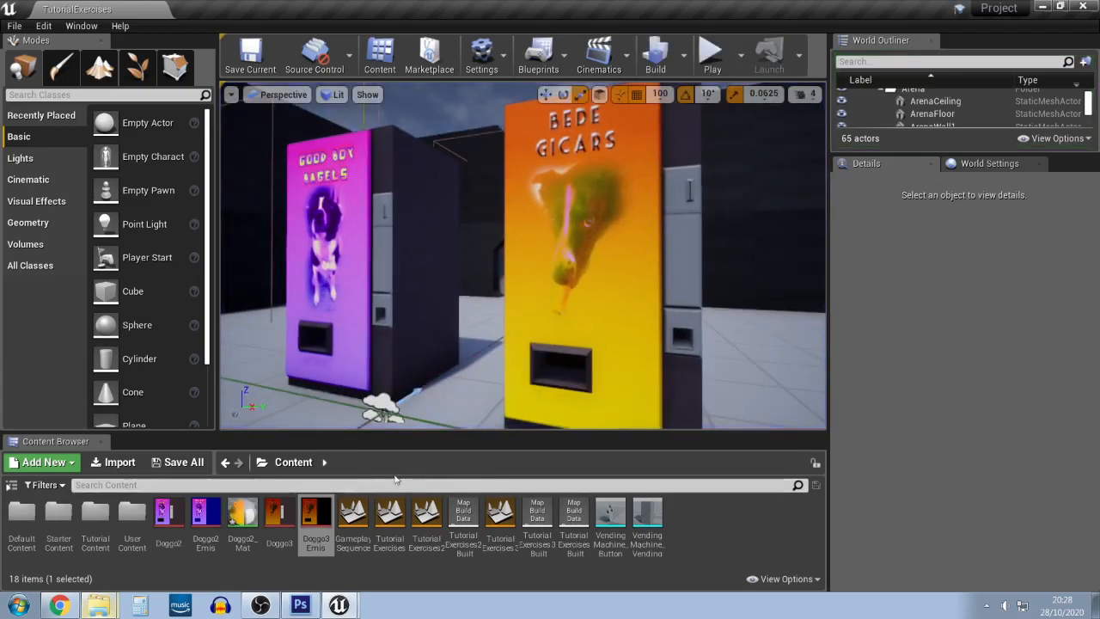
Reimport the Doggo3 texture from its source file and save it together with the Doggo2_Mat material
double_click(282, 524)
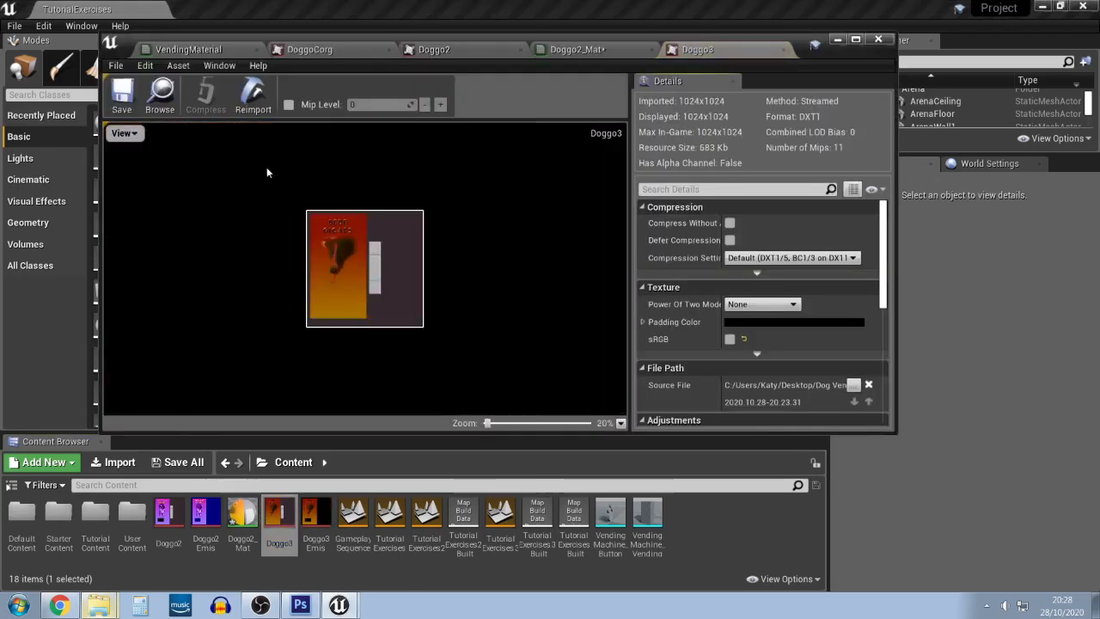
click(251, 107)
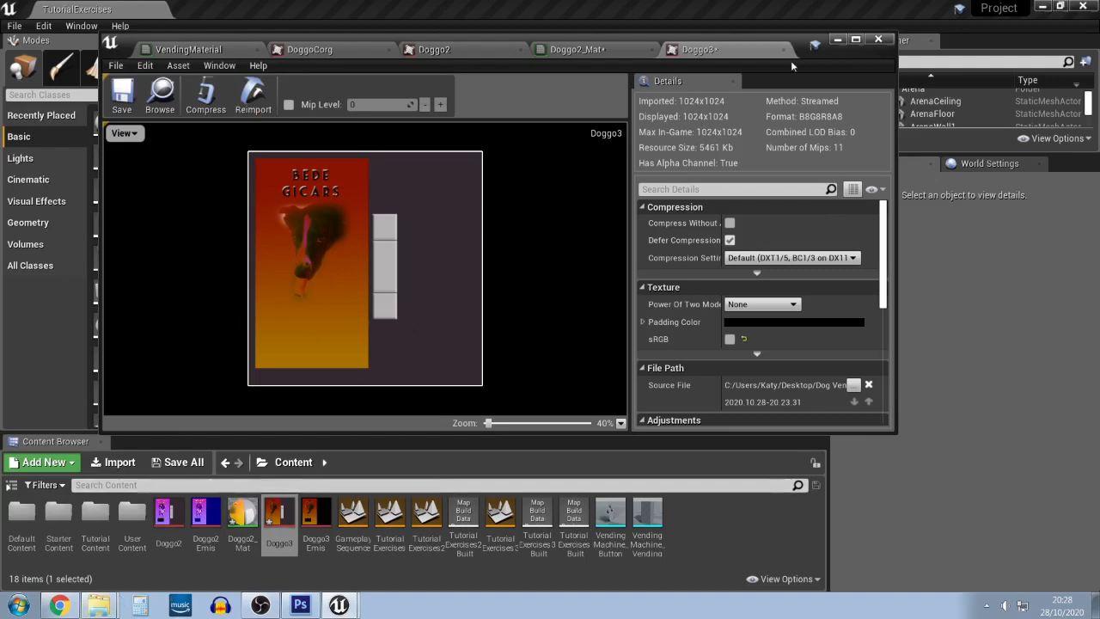
key(ctrl+s)
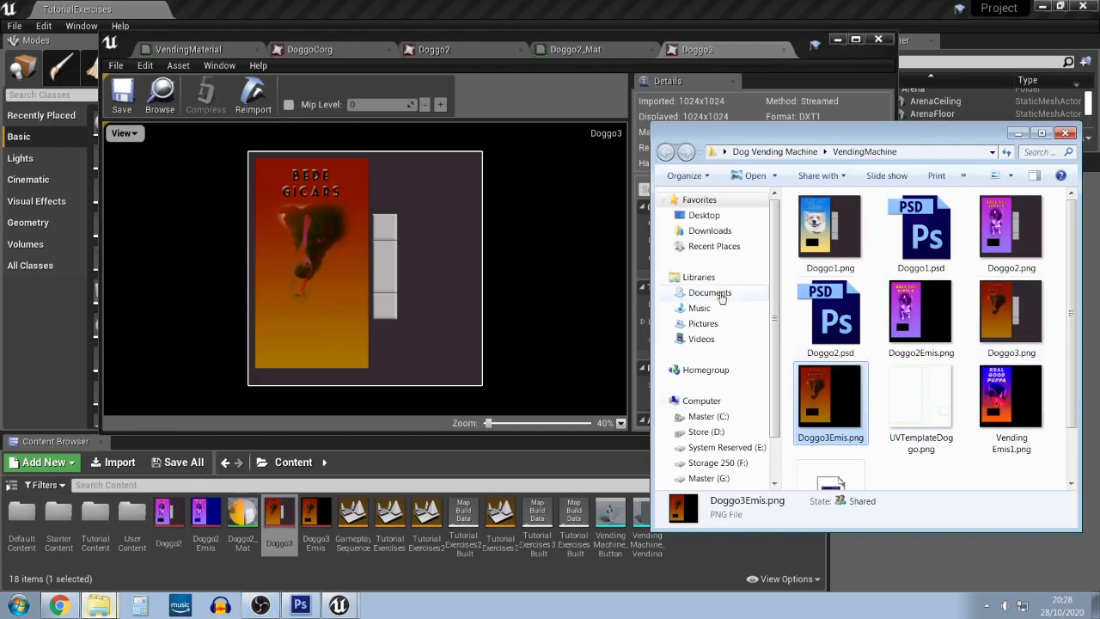
click(1018, 133)
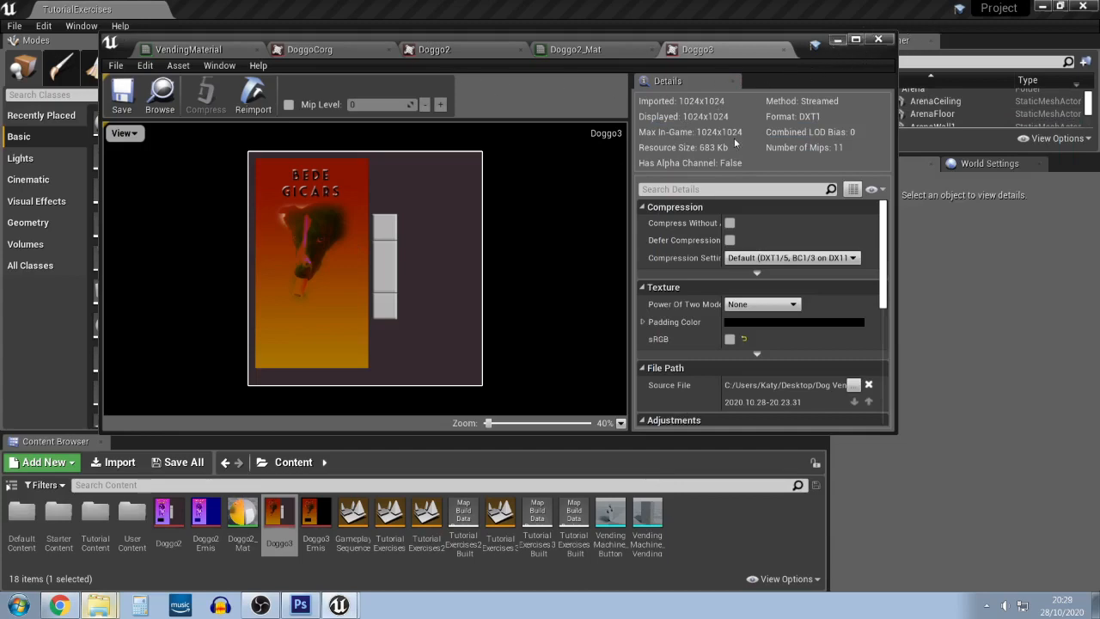
Return to the level viewport and examine both vending machines' fronts from several distances and angles
click(837, 41)
key(s)
key(w)
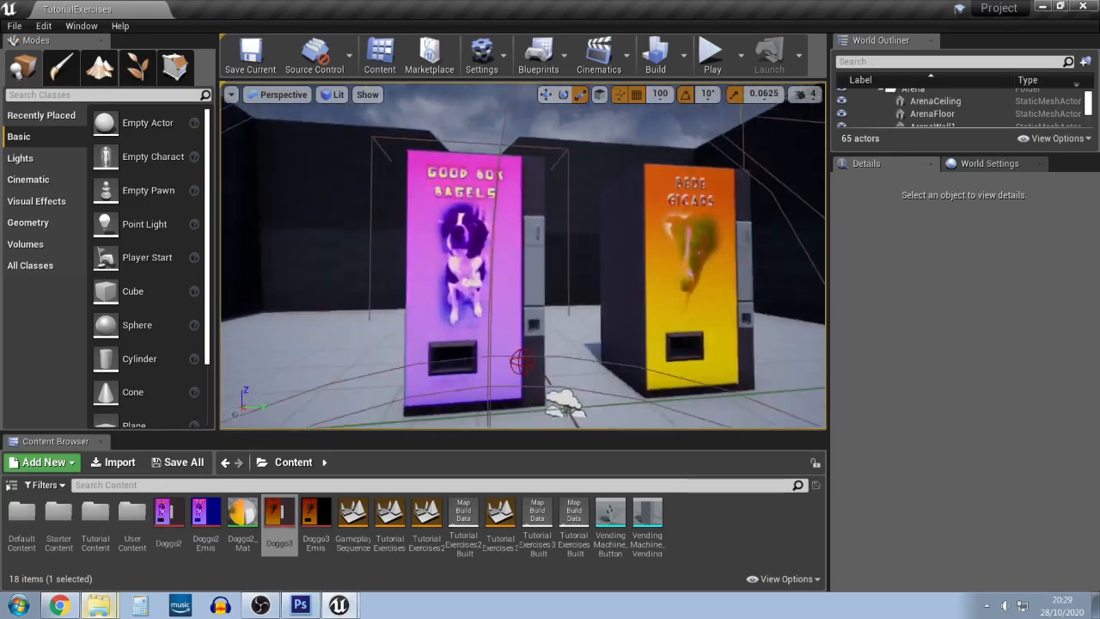
key(a)
key(s)
key(d)
key(a)
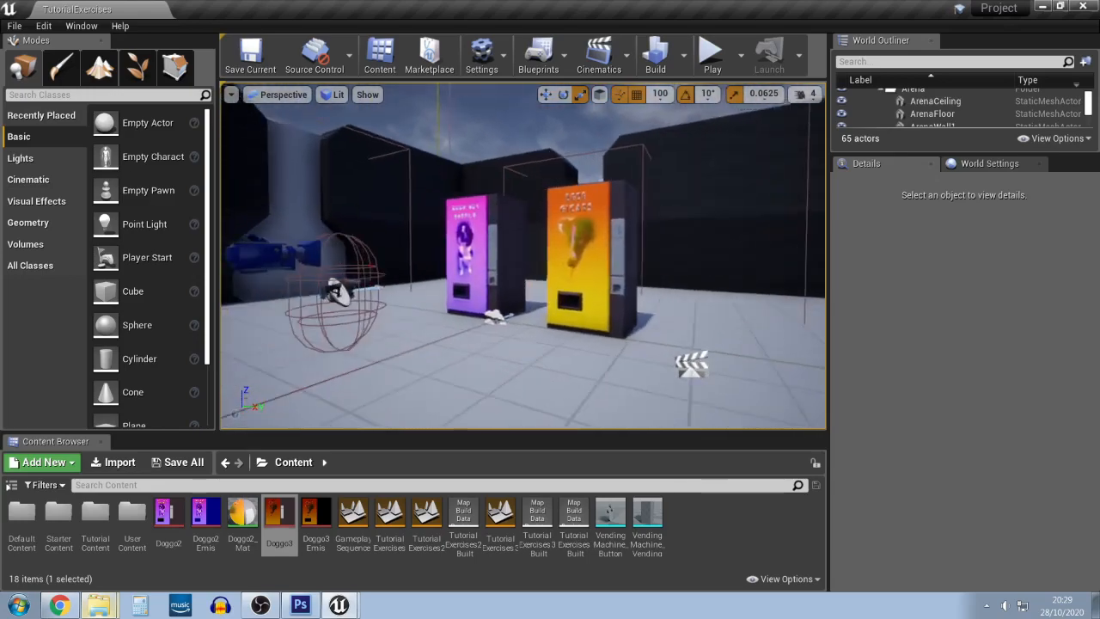
key(w)
key(s)
key(d)
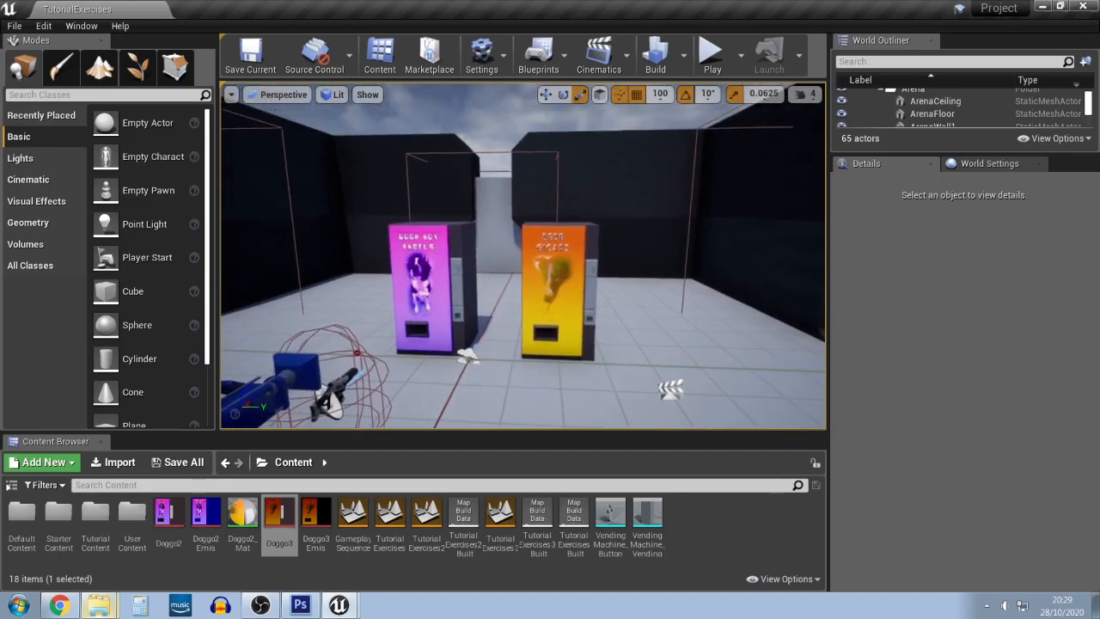
key(w)
key(s)
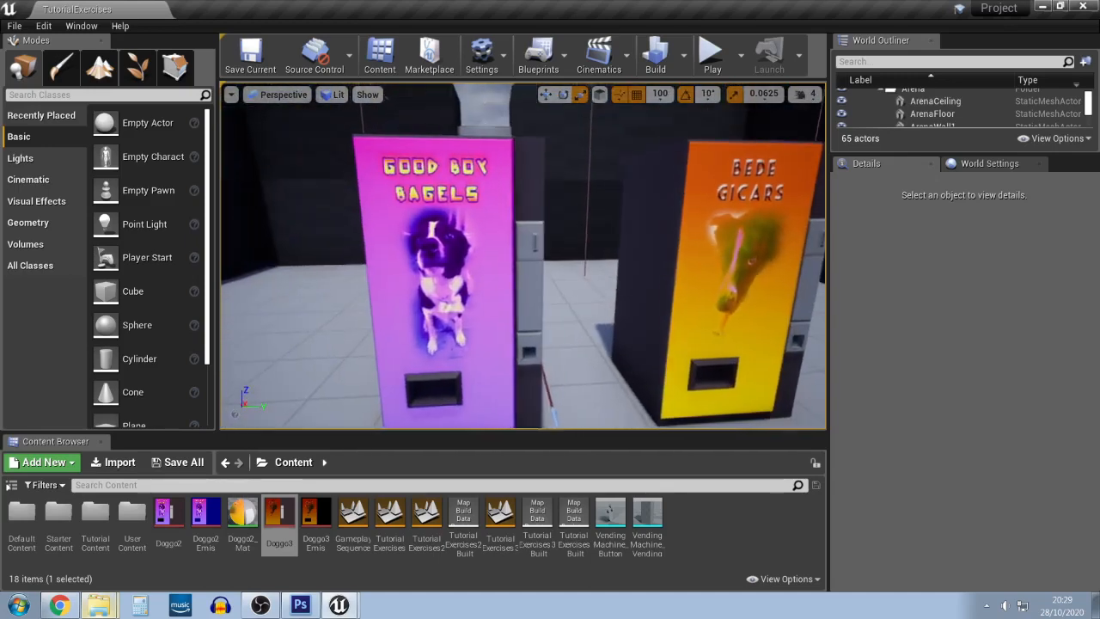
key(w)
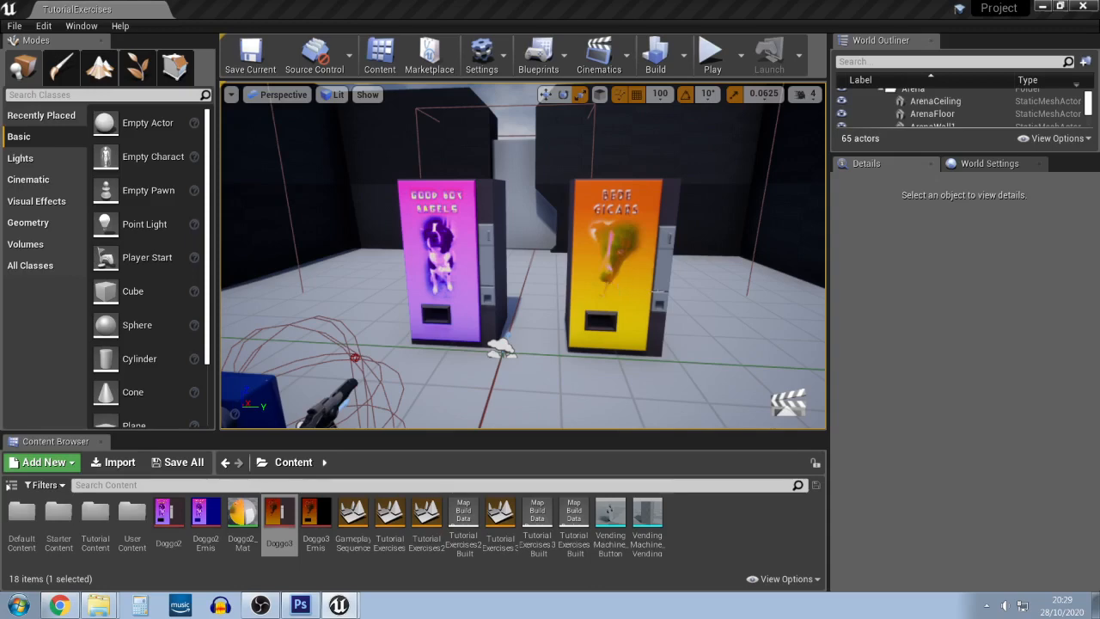
mouse_move(581, 369)
mouse_down()
mouse_move(675, 374)
mouse_move(589, 385)
mouse_up()
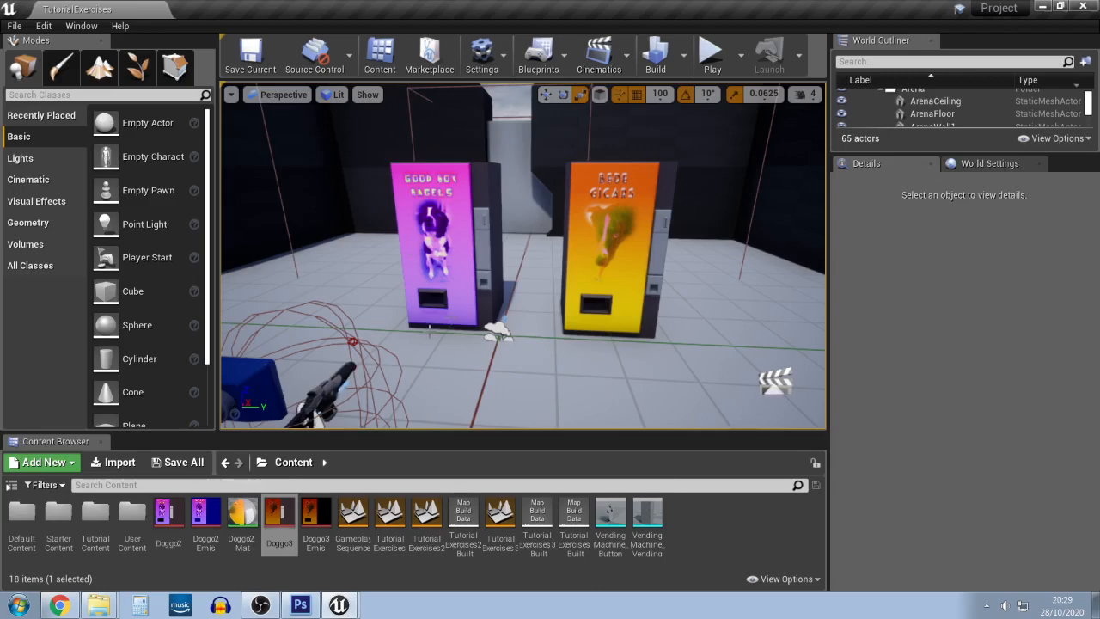
drag(620, 256, 585, 290)
key(d)
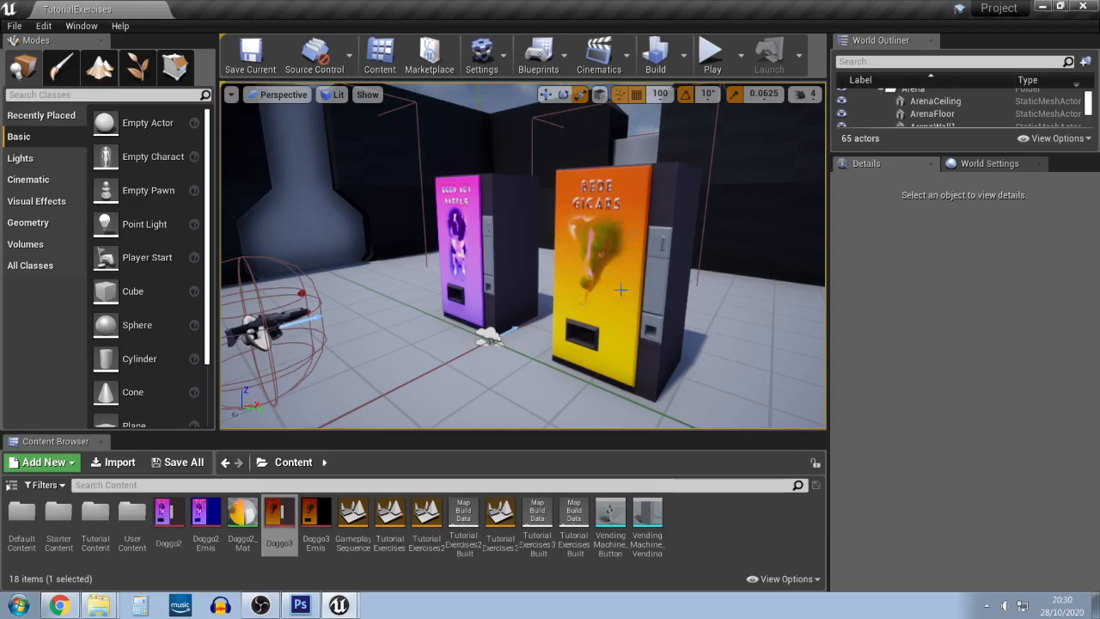
drag(585, 273, 498, 296)
drag(568, 248, 605, 236)
key(d)
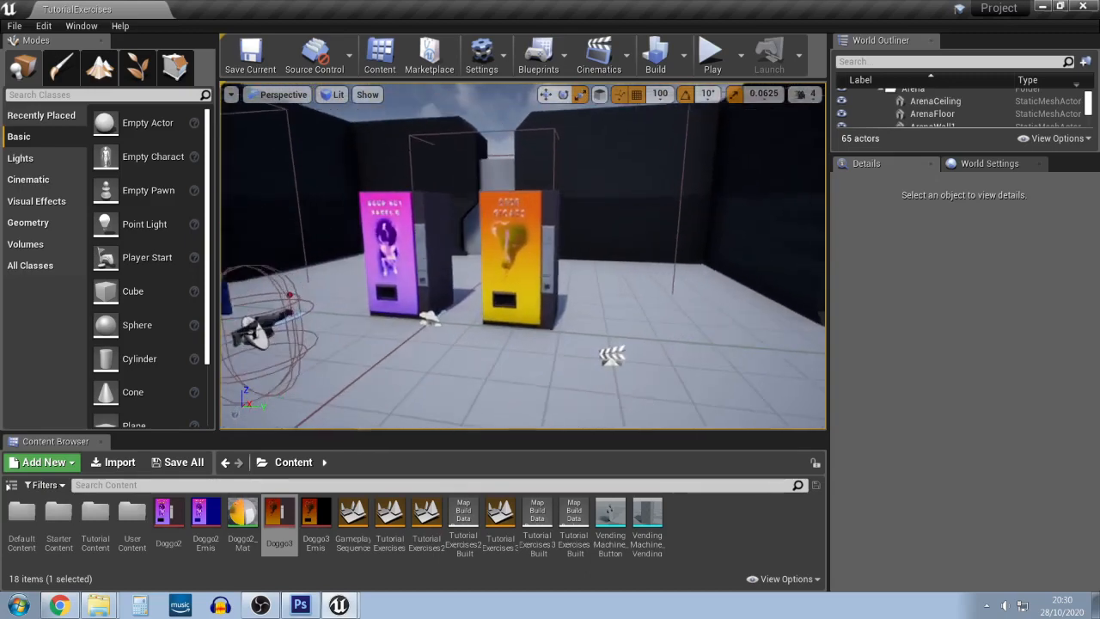
key(a)
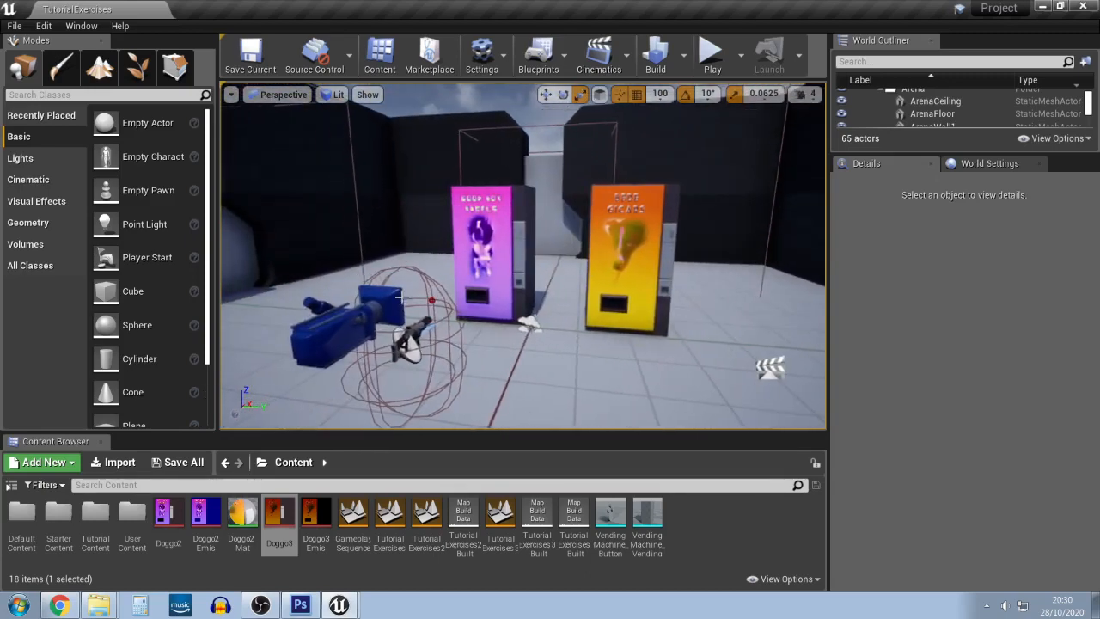